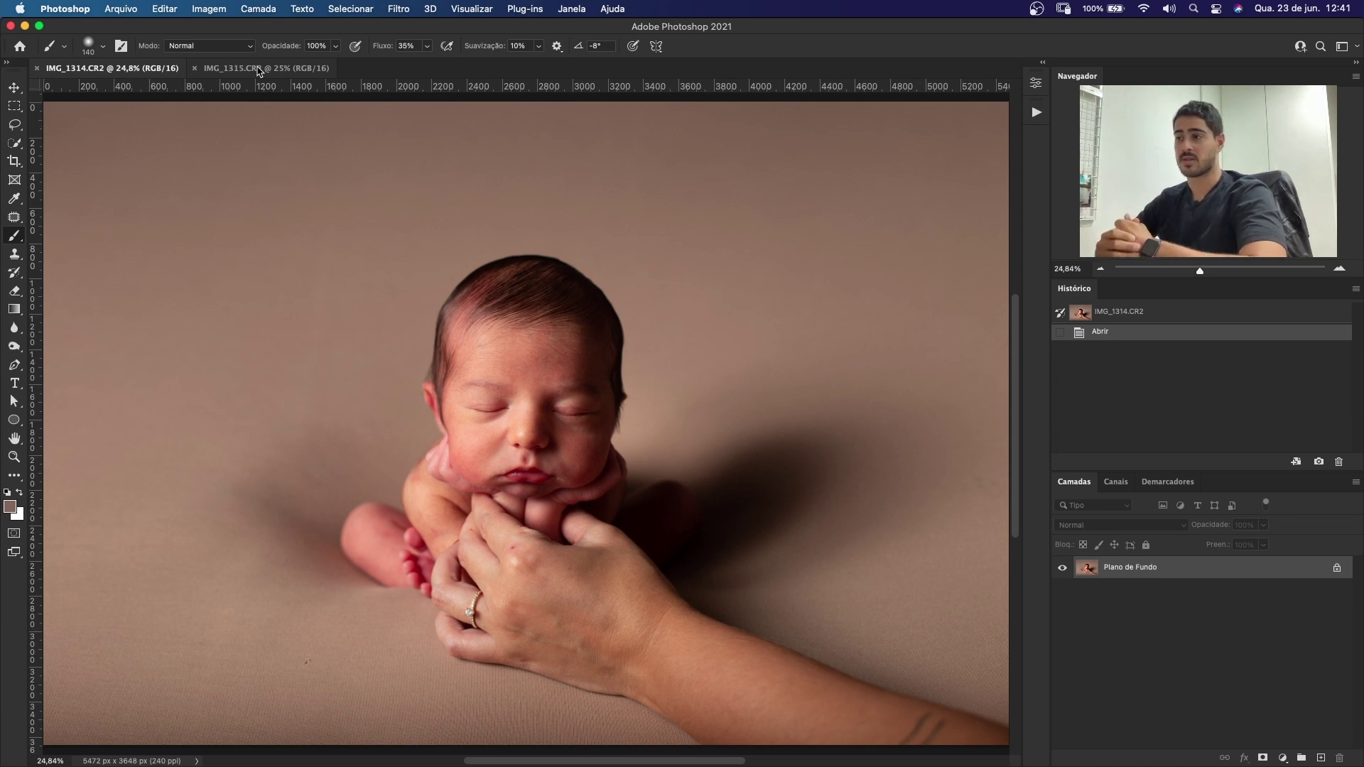
Step: Duplicate the Plano de Fundo layer of IMG_1315.CR2 into the IMG_1314.CR2 document
{"action": "left_click", "coordinate": [307, 70]}
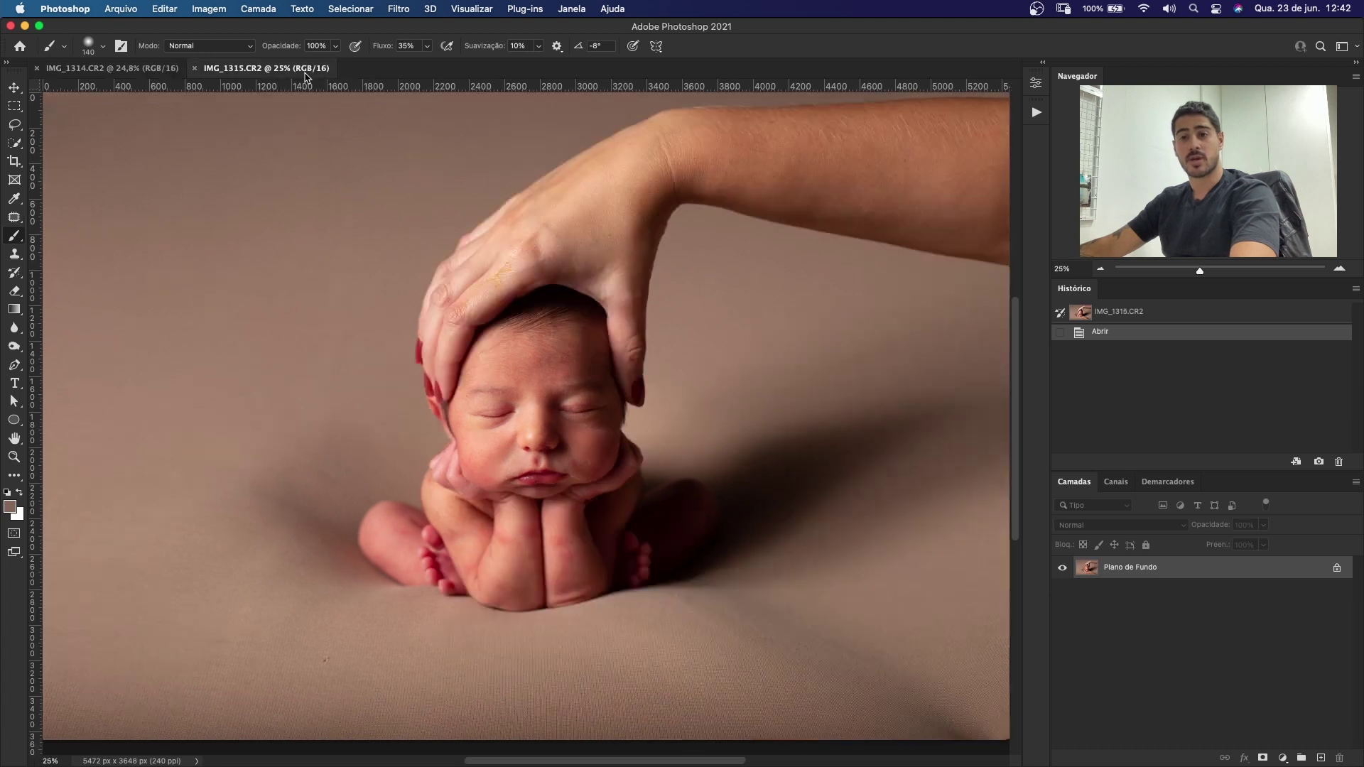
{"action": "right_click", "coordinate": [1181, 566]}
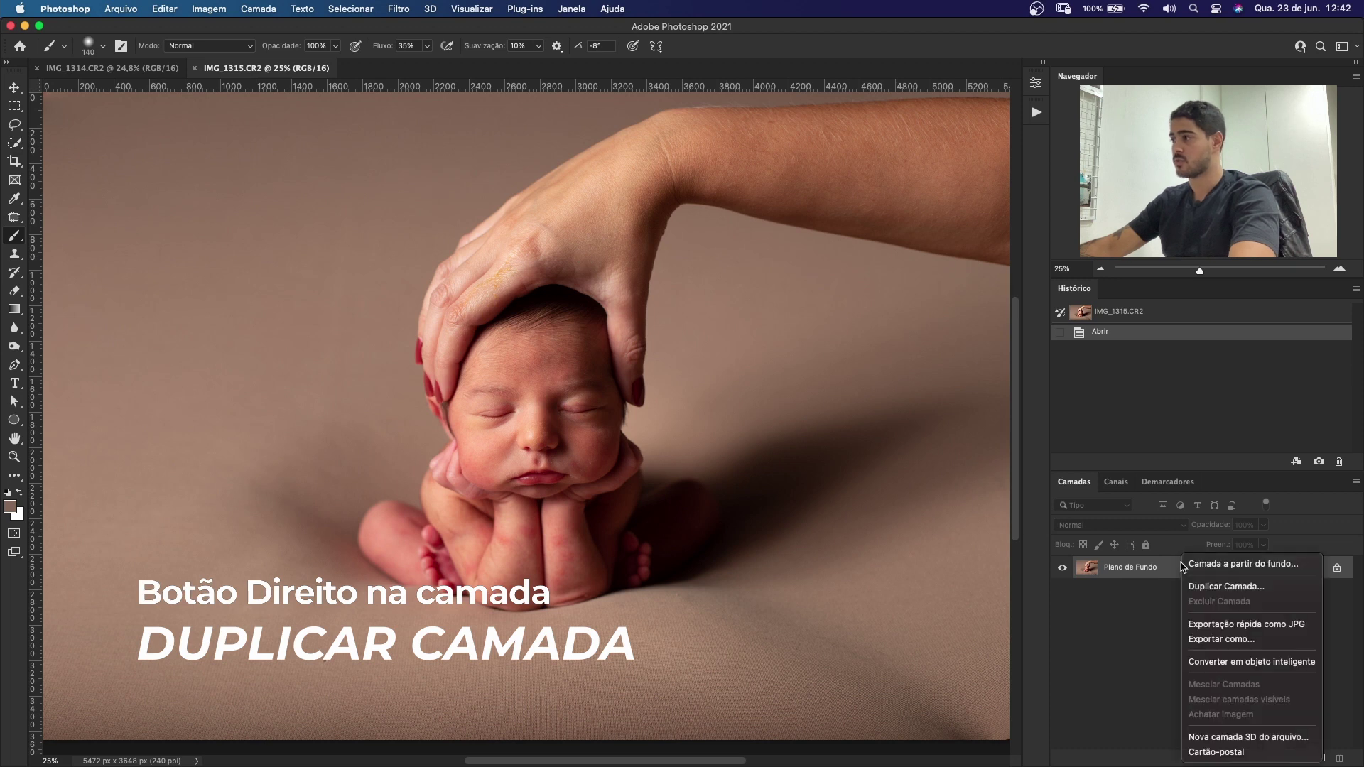
{"action": "left_click", "coordinate": [1225, 587]}
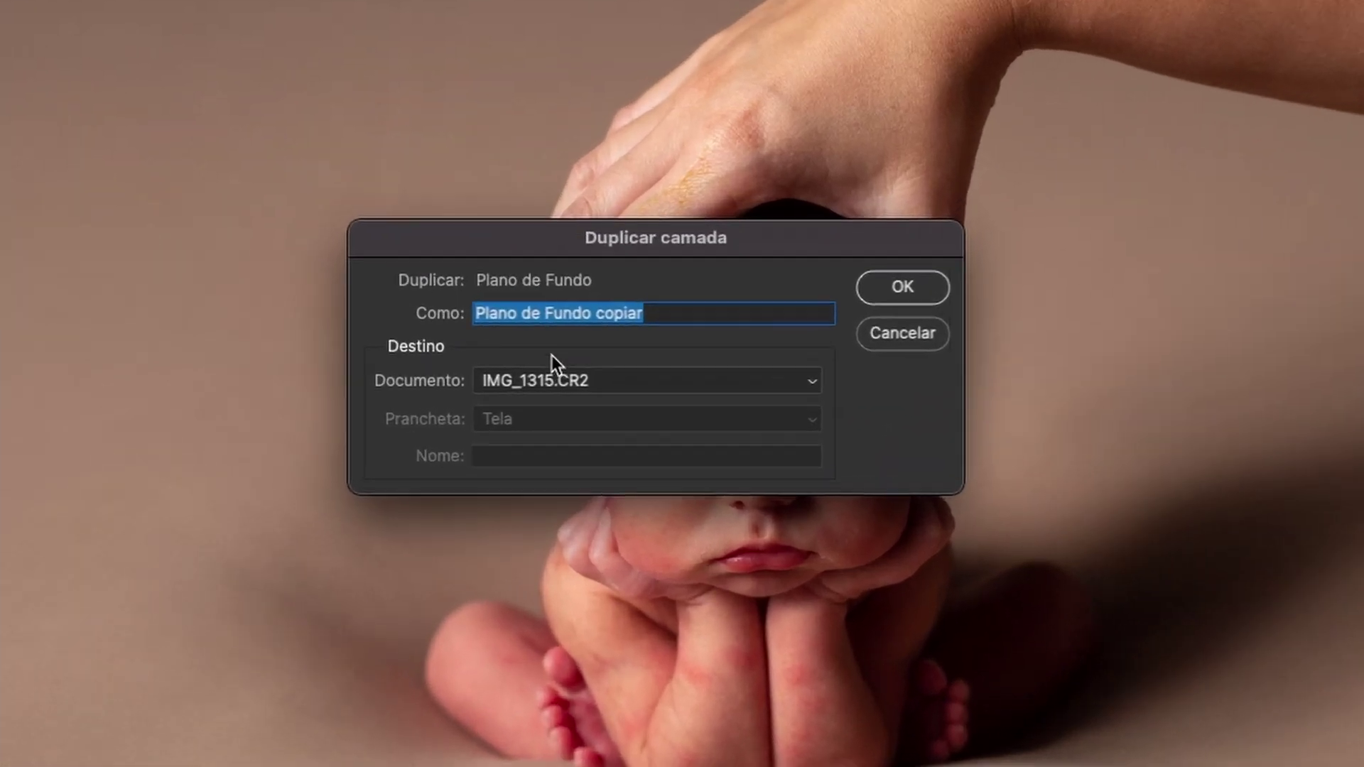
{"action": "left_click", "coordinate": [423, 382]}
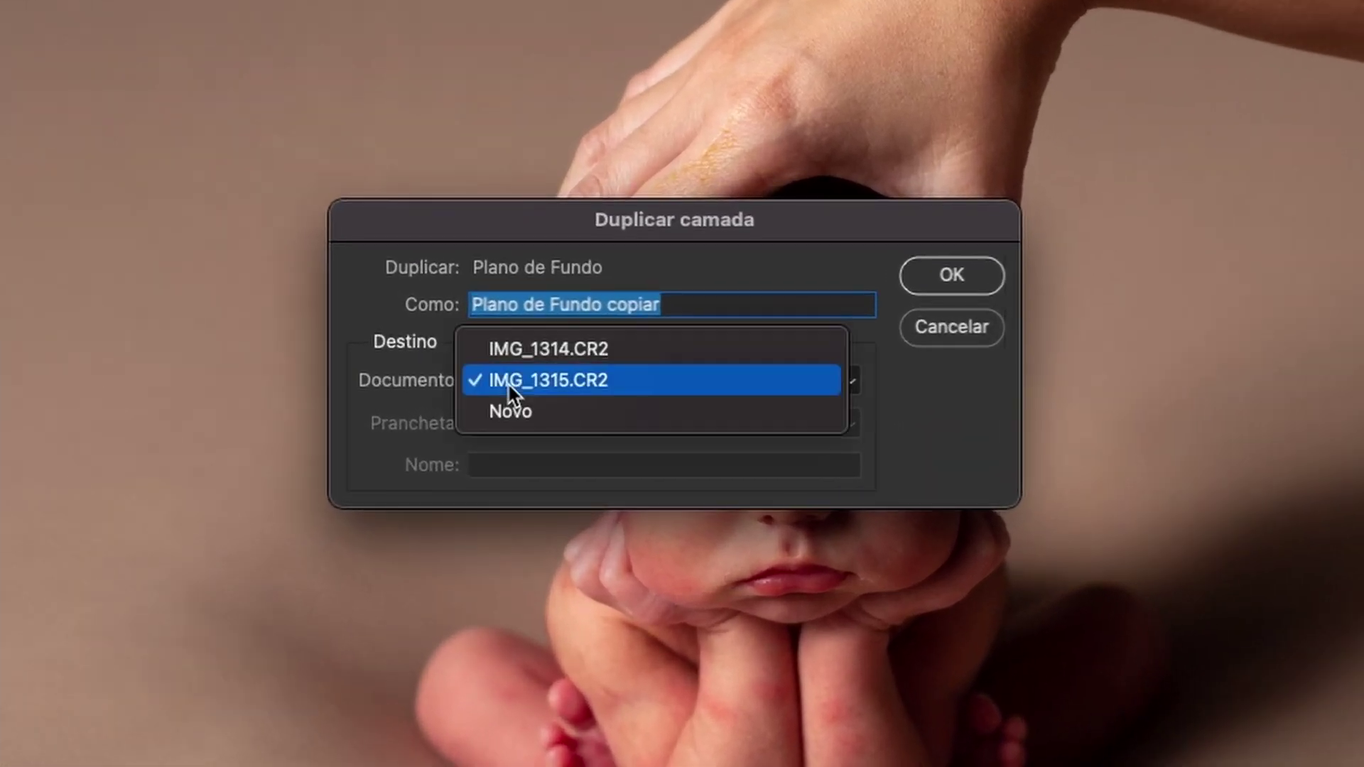
{"action": "left_click", "coordinate": [547, 352]}
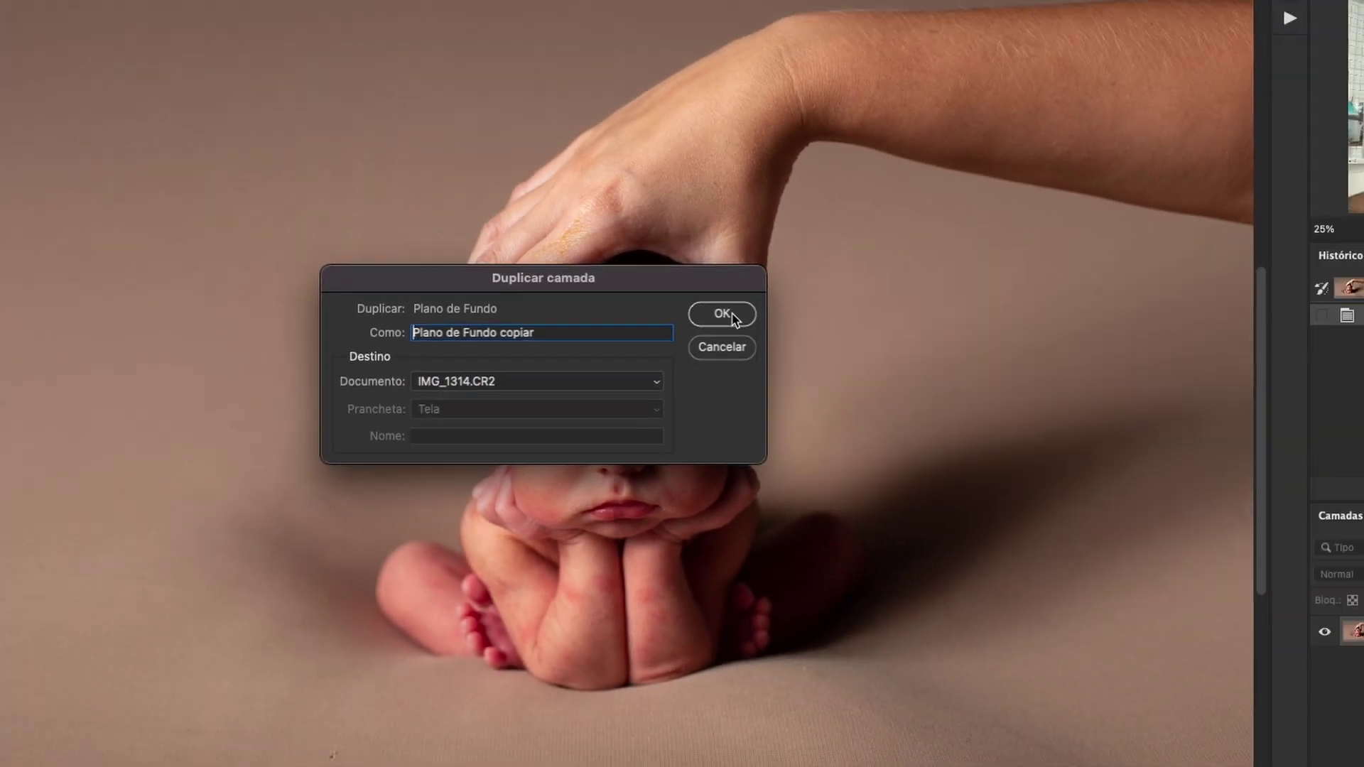
{"action": "left_click", "coordinate": [971, 281]}
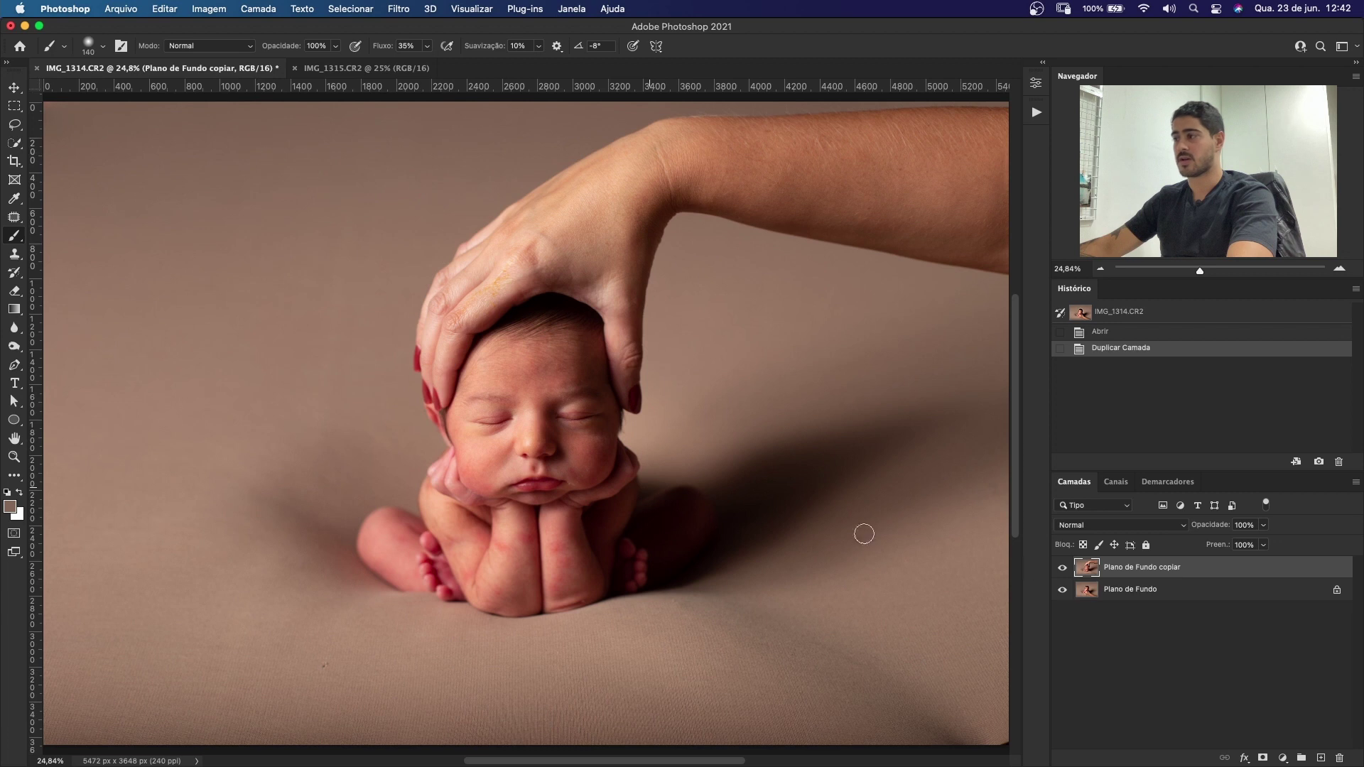
Step: Compare the baby's position in the two photos by repeatedly hiding and showing the duplicated layer
{"action": "left_click", "coordinate": [1066, 568]}
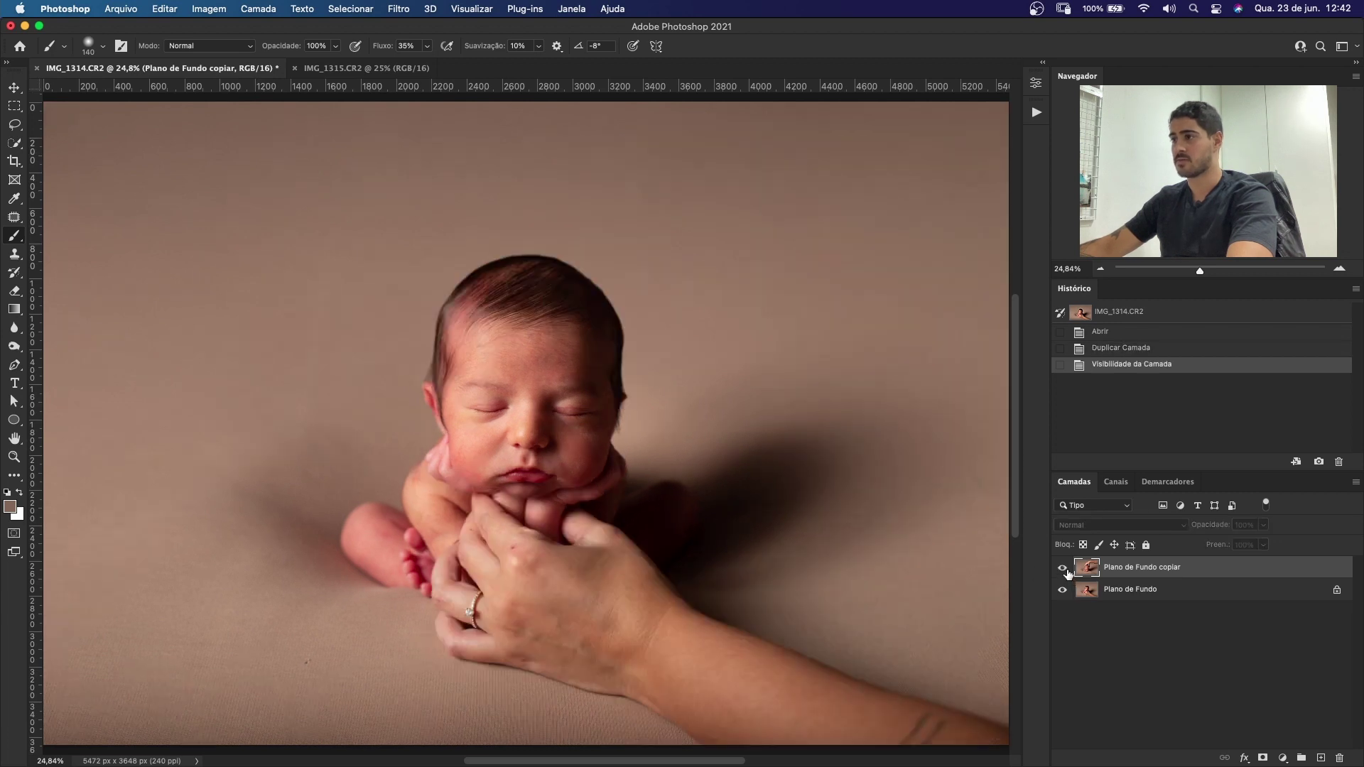
{"action": "left_click", "coordinate": [1065, 568]}
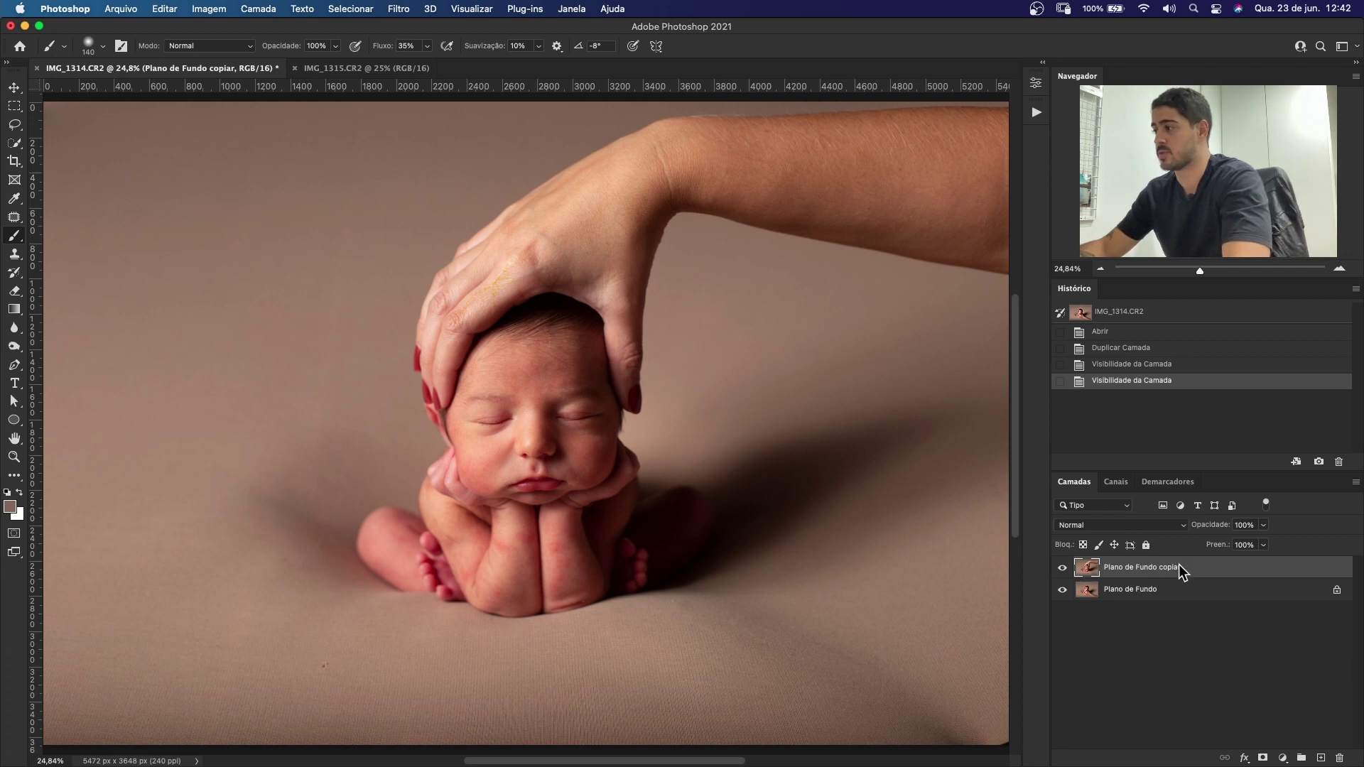
{"action": "left_click", "coordinate": [1062, 567]}
{"action": "left_click", "coordinate": [1063, 568]}
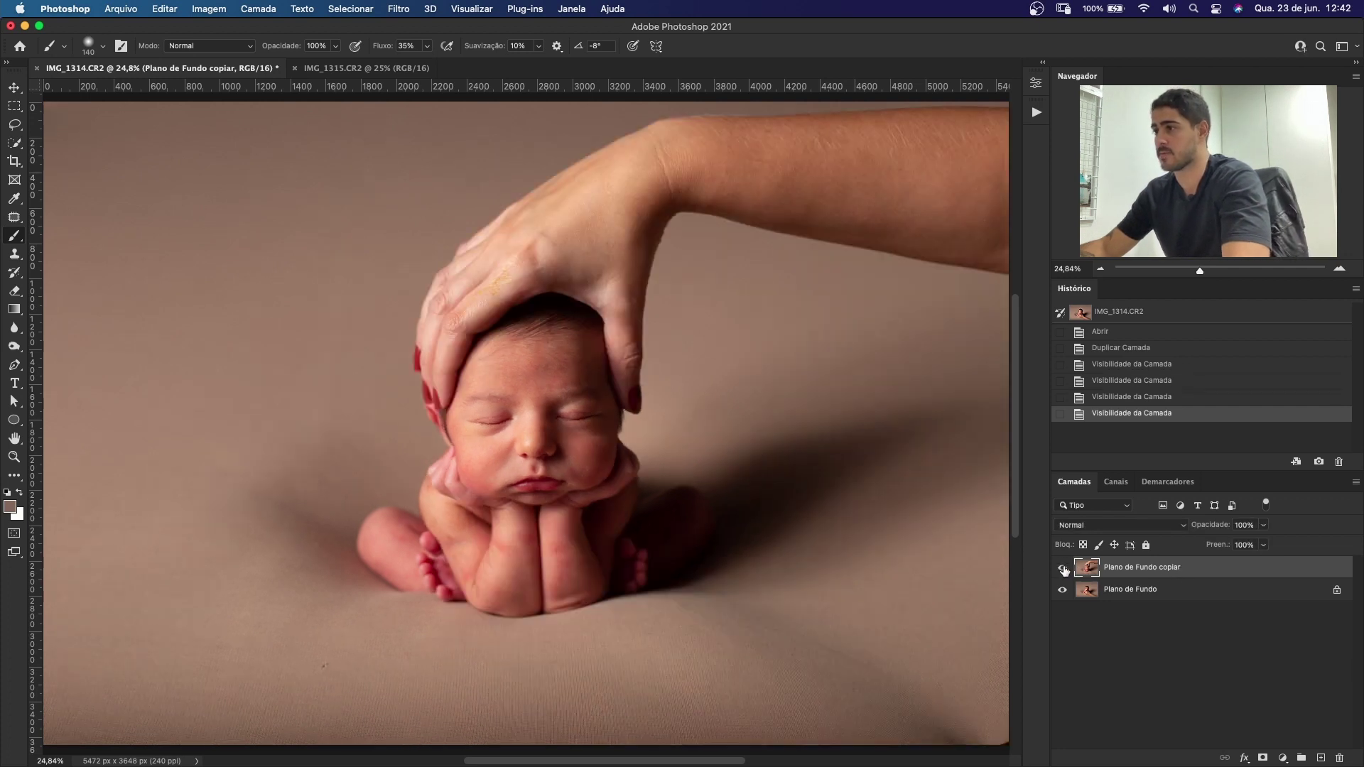
{"action": "left_click", "coordinate": [1062, 569]}
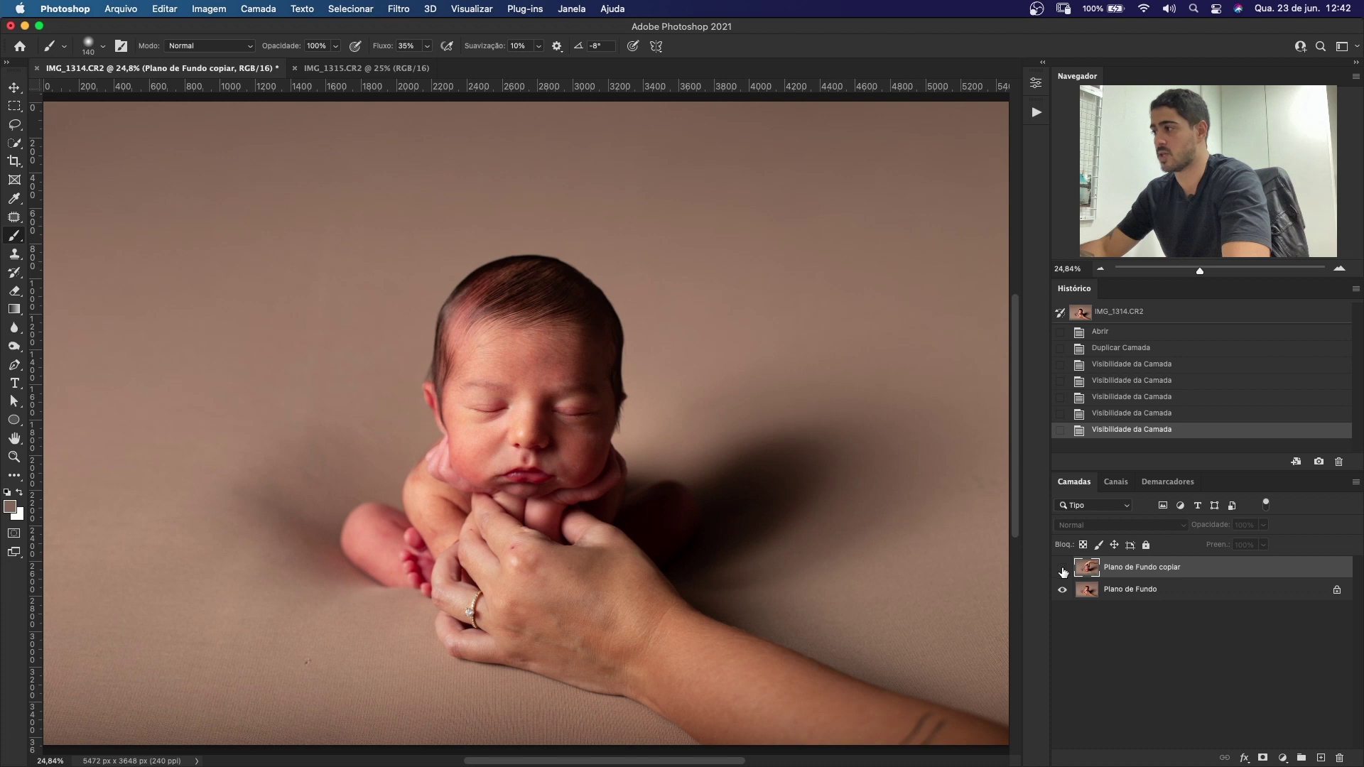
{"action": "left_click", "coordinate": [1063, 568]}
{"action": "left_click", "coordinate": [1063, 568]}
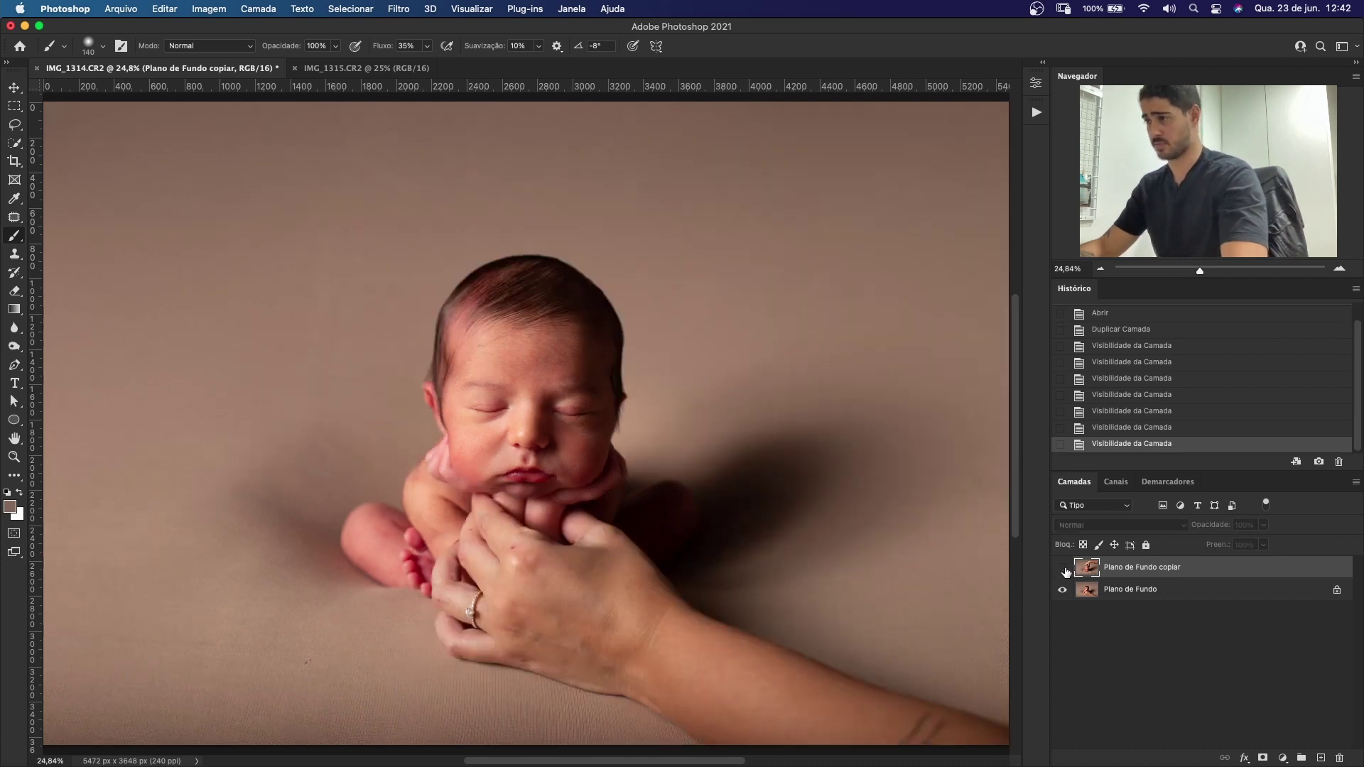
{"action": "left_click", "coordinate": [1063, 568]}
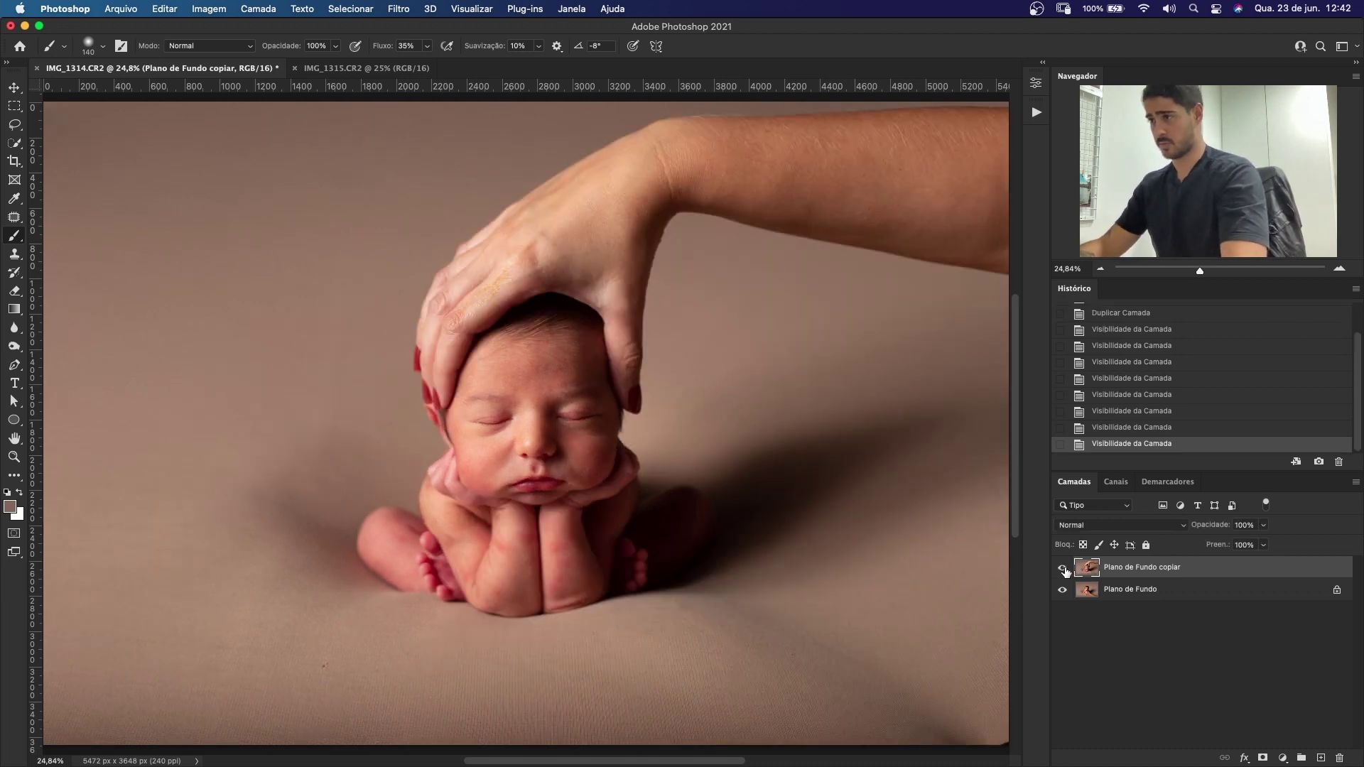
{"action": "left_click", "coordinate": [1063, 569]}
{"action": "left_click", "coordinate": [1063, 568]}
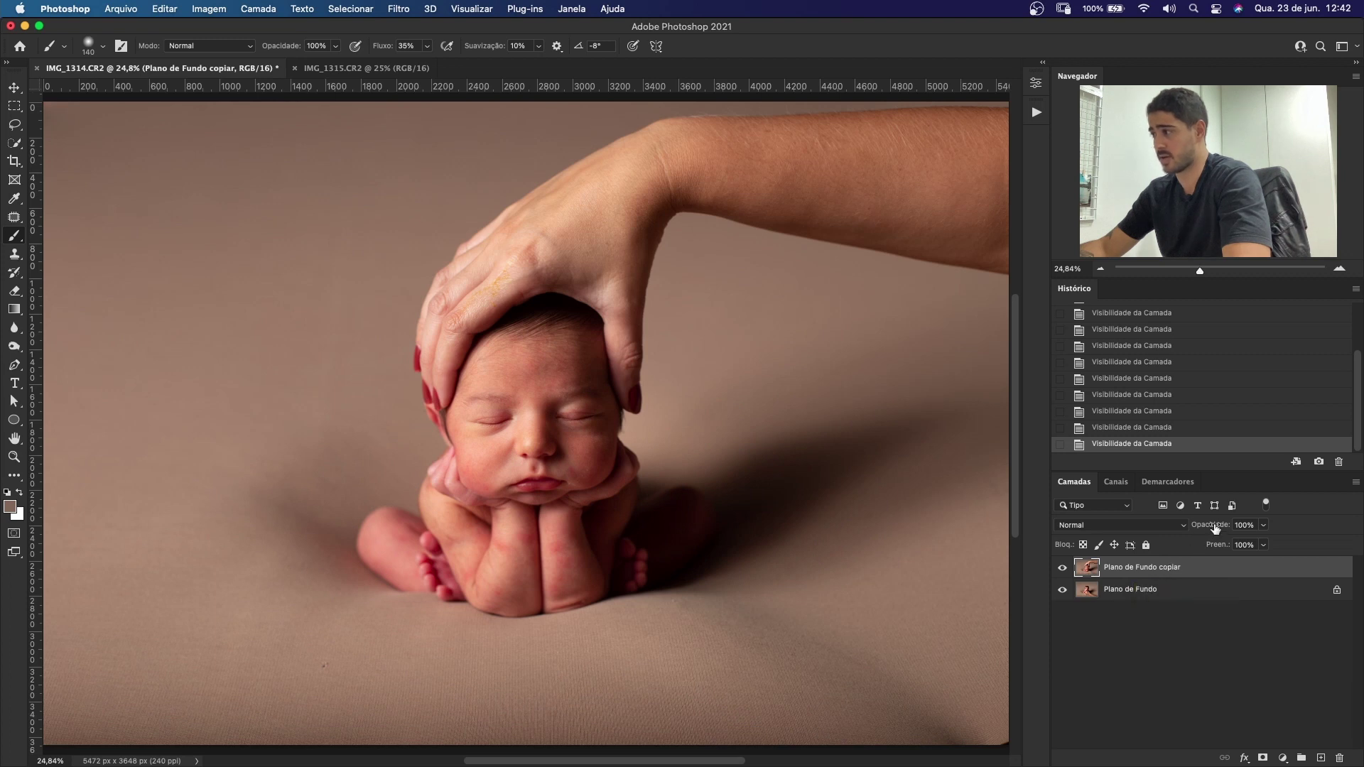
Step: Lower the duplicated layer's opacity to 52% and move it so the baby's face lines up with the layer below
{"action": "left_click_drag", "start_coordinate": [1214, 527], "coordinate": [1183, 529]}
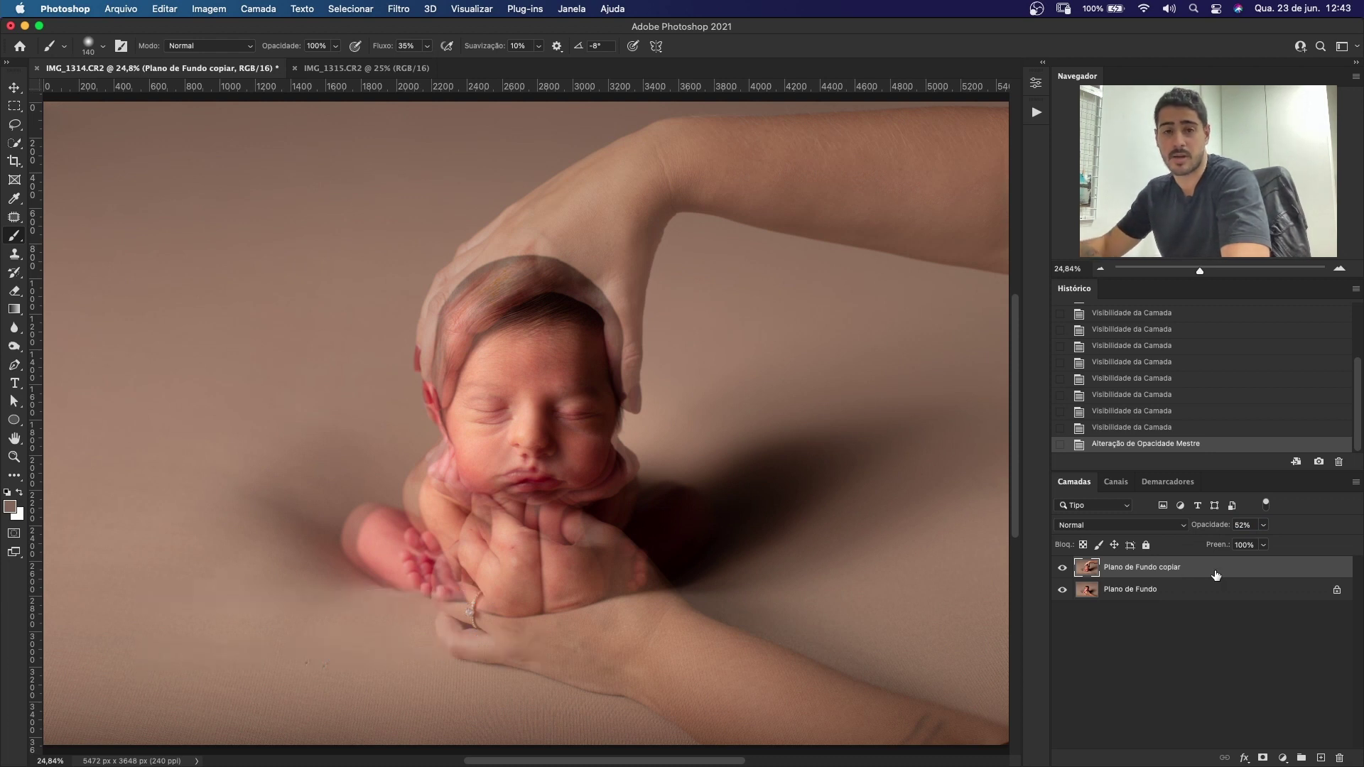
{"action": "key", "text": "v"}
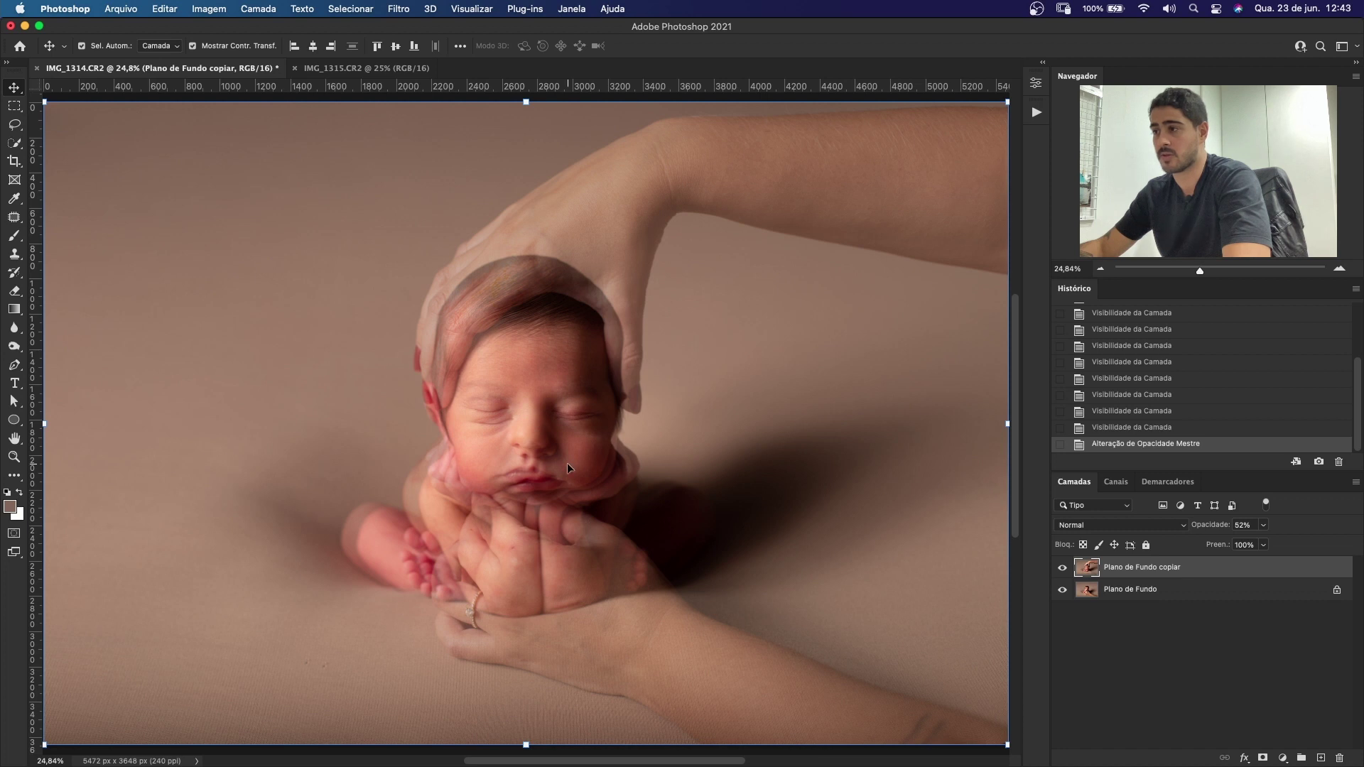
{"action": "scroll", "coordinate": [543, 449], "scroll_direction": "up", "scroll_amount": 5}
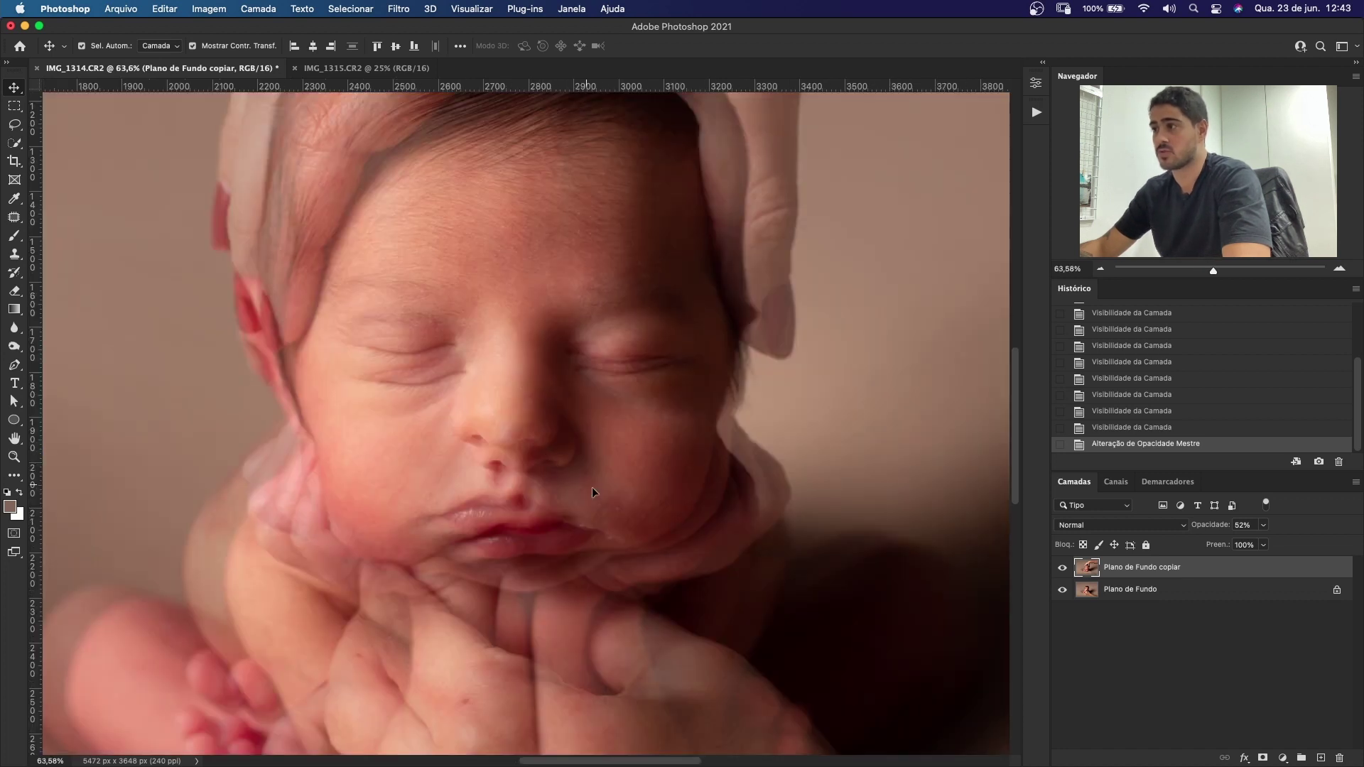
{"action": "left_click_drag", "start_coordinate": [622, 500], "coordinate": [607, 479]}
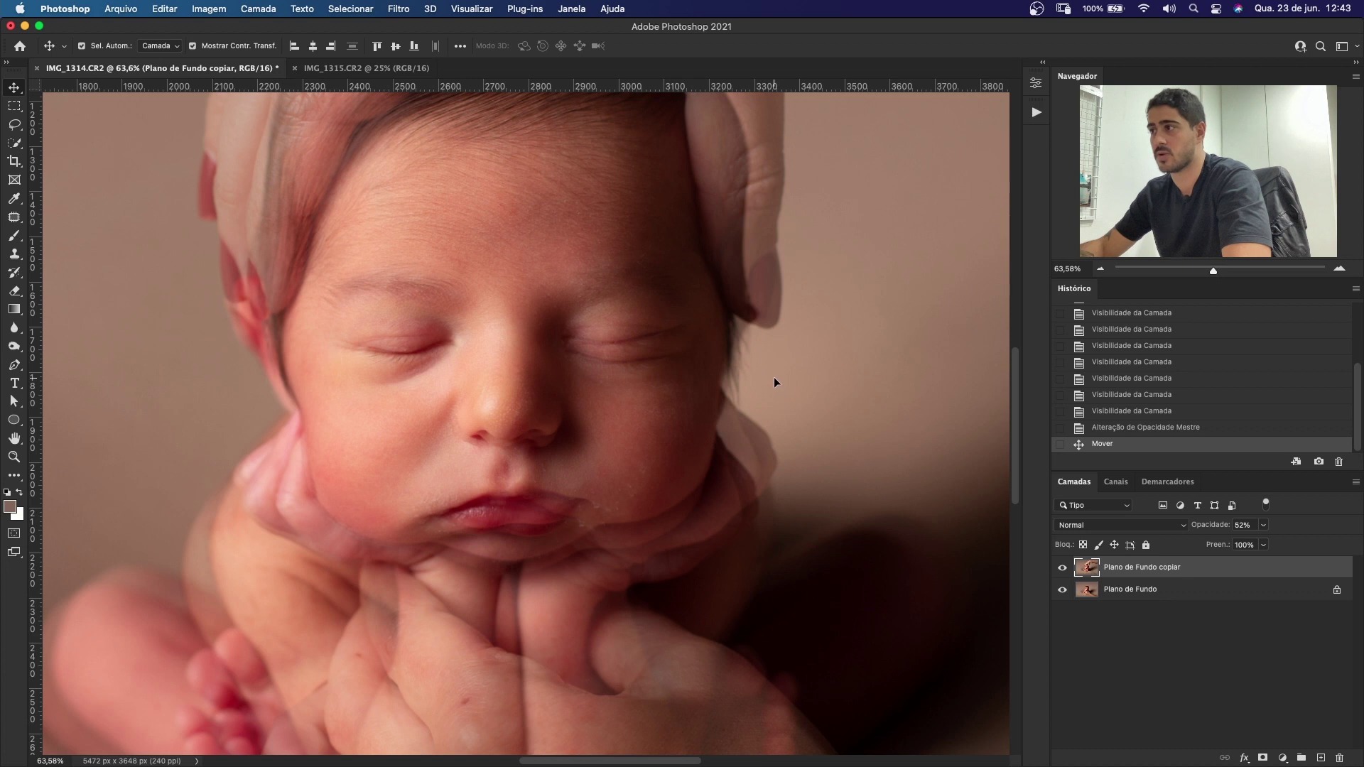
Step: Restore the Plano de Fundo copiar layer's opacity to 100%
{"action": "scroll", "coordinate": [716, 341], "scroll_direction": "up", "scroll_amount": 3}
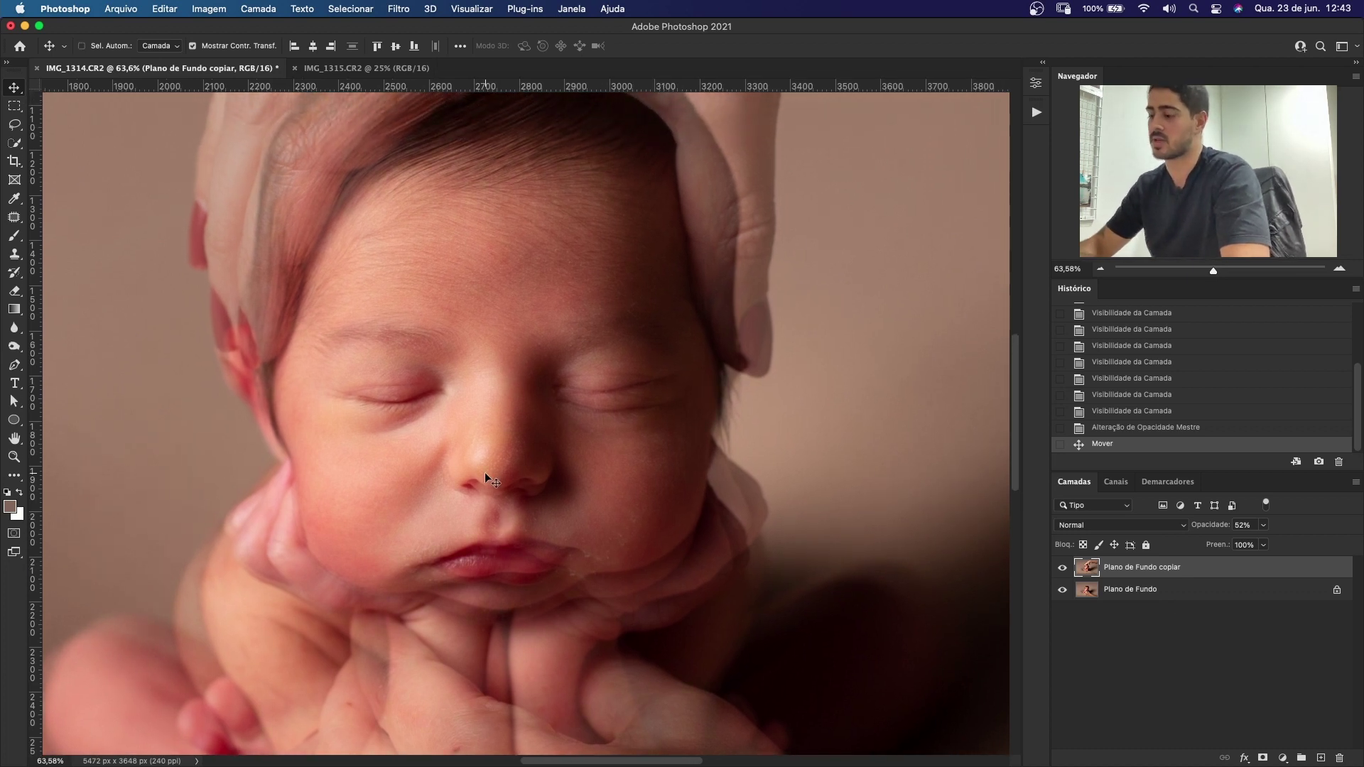
{"action": "key", "text": "super+minus"}
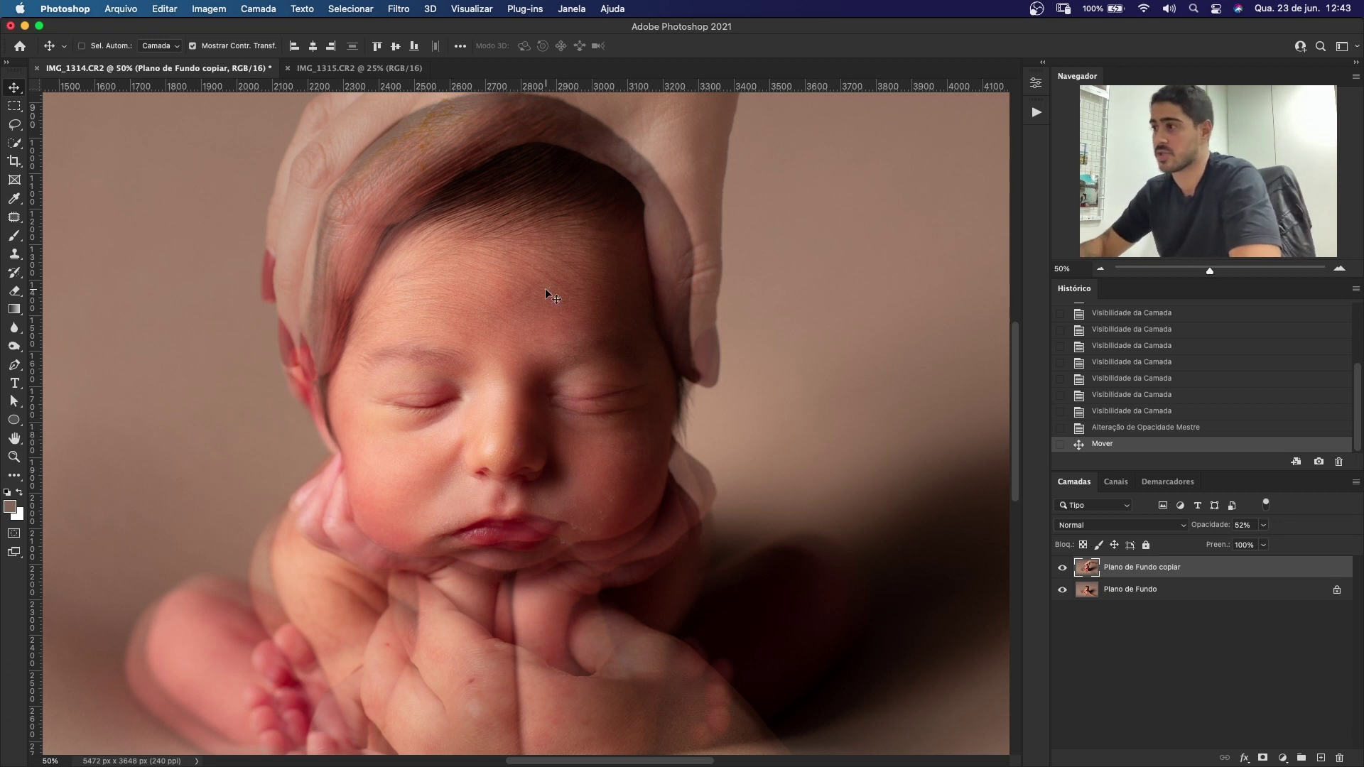
{"action": "key", "text": "super+0"}
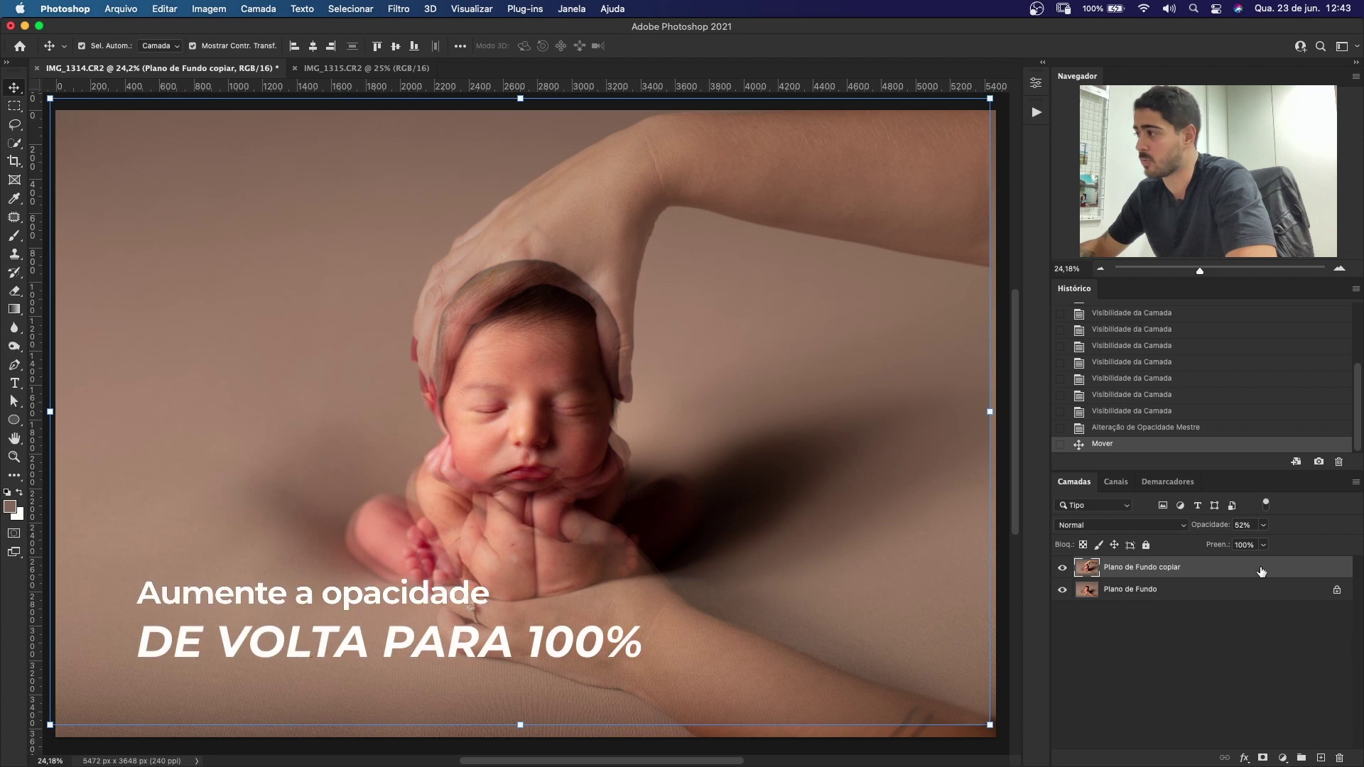
{"action": "left_click_drag", "start_coordinate": [1210, 524], "coordinate": [1308, 524]}
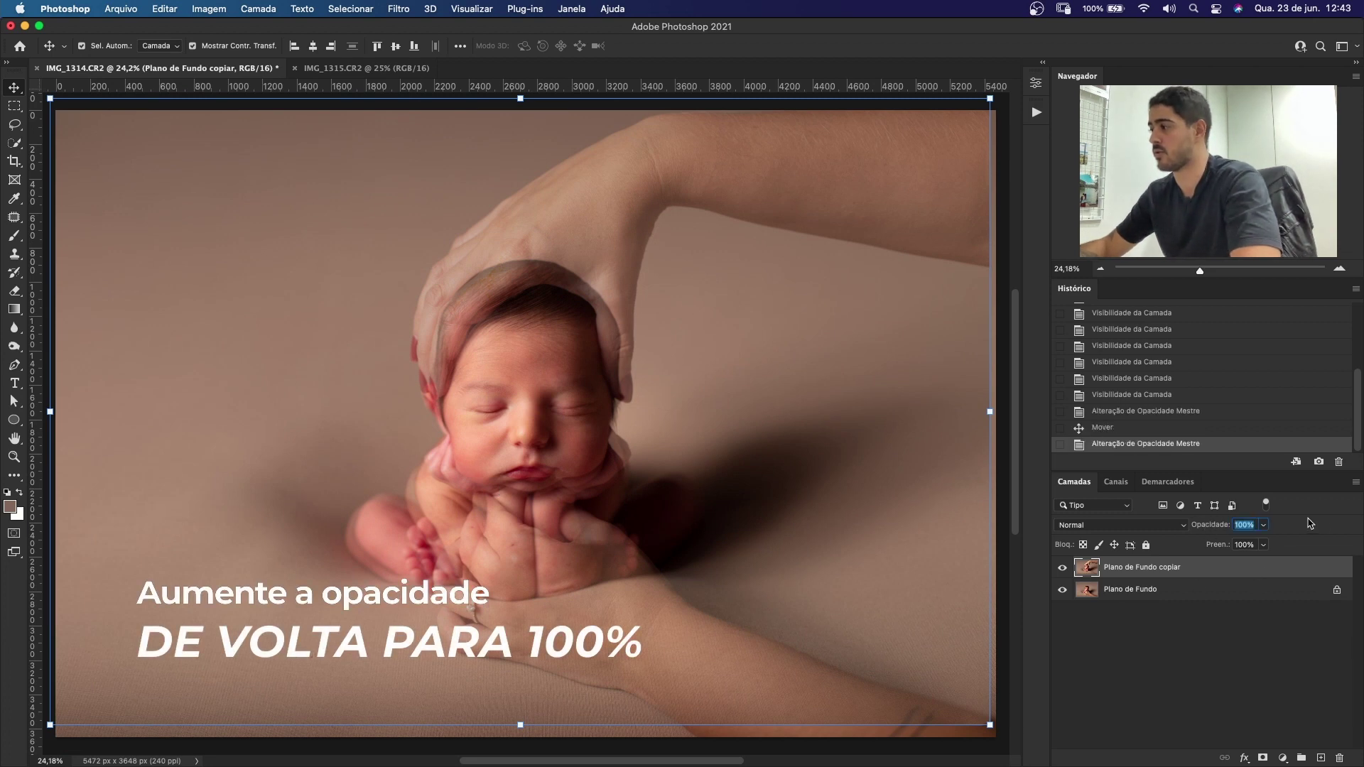
Step: Check the face alignment at full opacity by switching the duplicated layer off and on
{"action": "left_click", "coordinate": [1062, 568]}
{"action": "left_click", "coordinate": [1062, 569]}
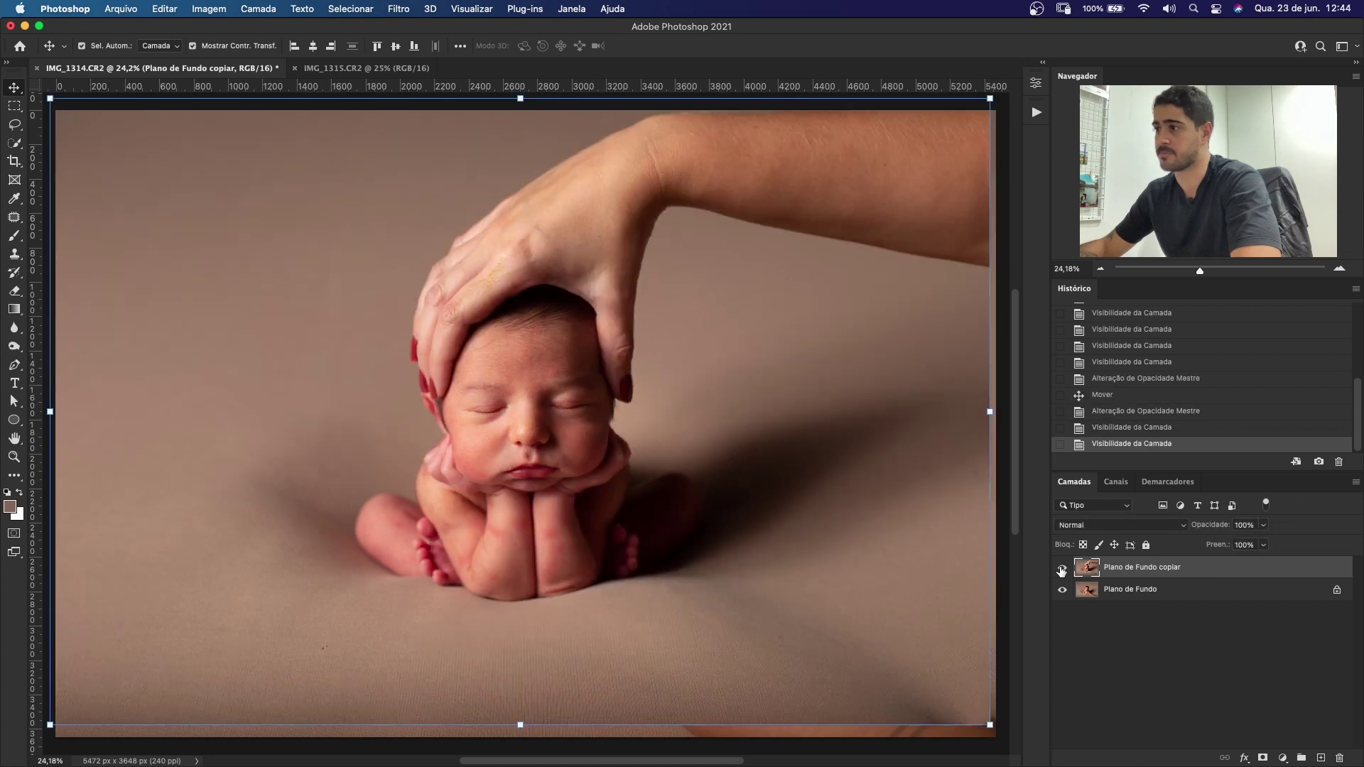
{"action": "left_click", "coordinate": [1063, 568]}
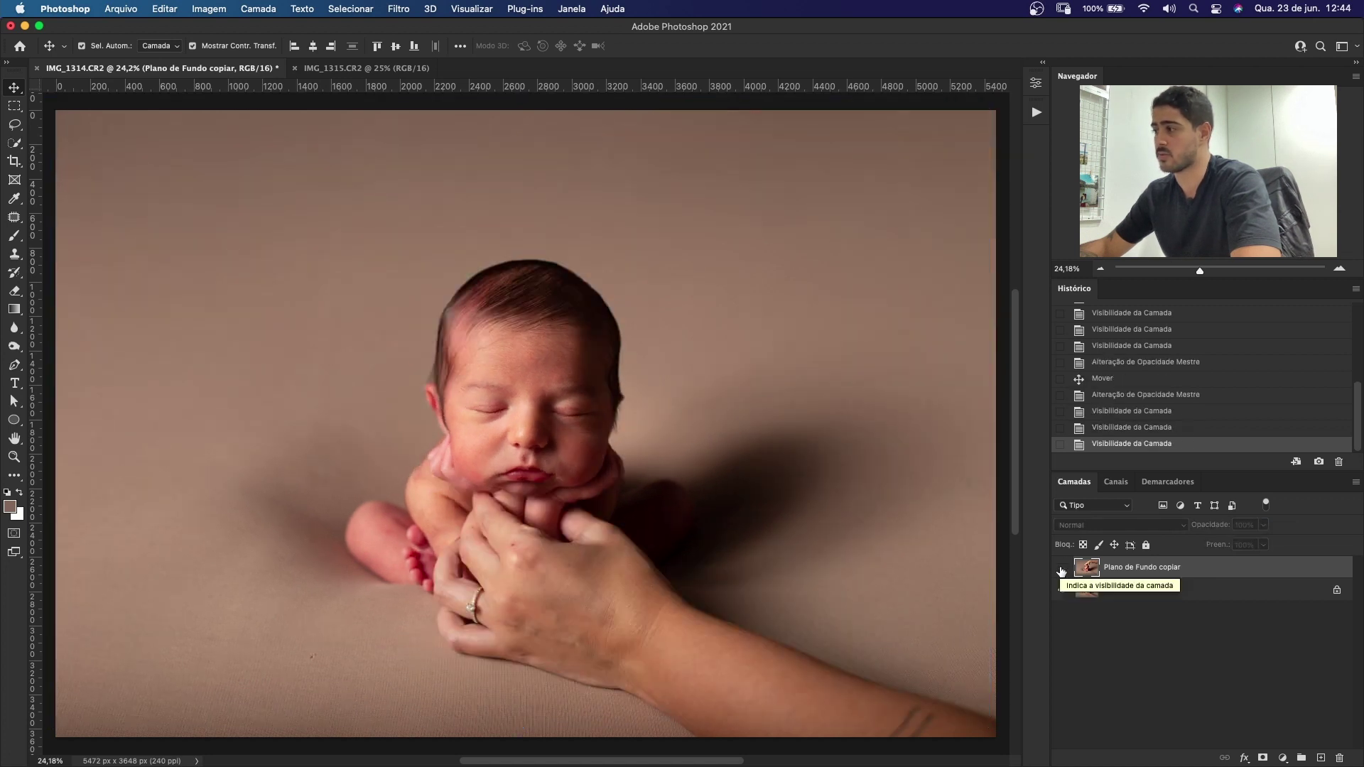
{"action": "left_click", "coordinate": [1062, 569]}
{"action": "left_click", "coordinate": [1061, 570]}
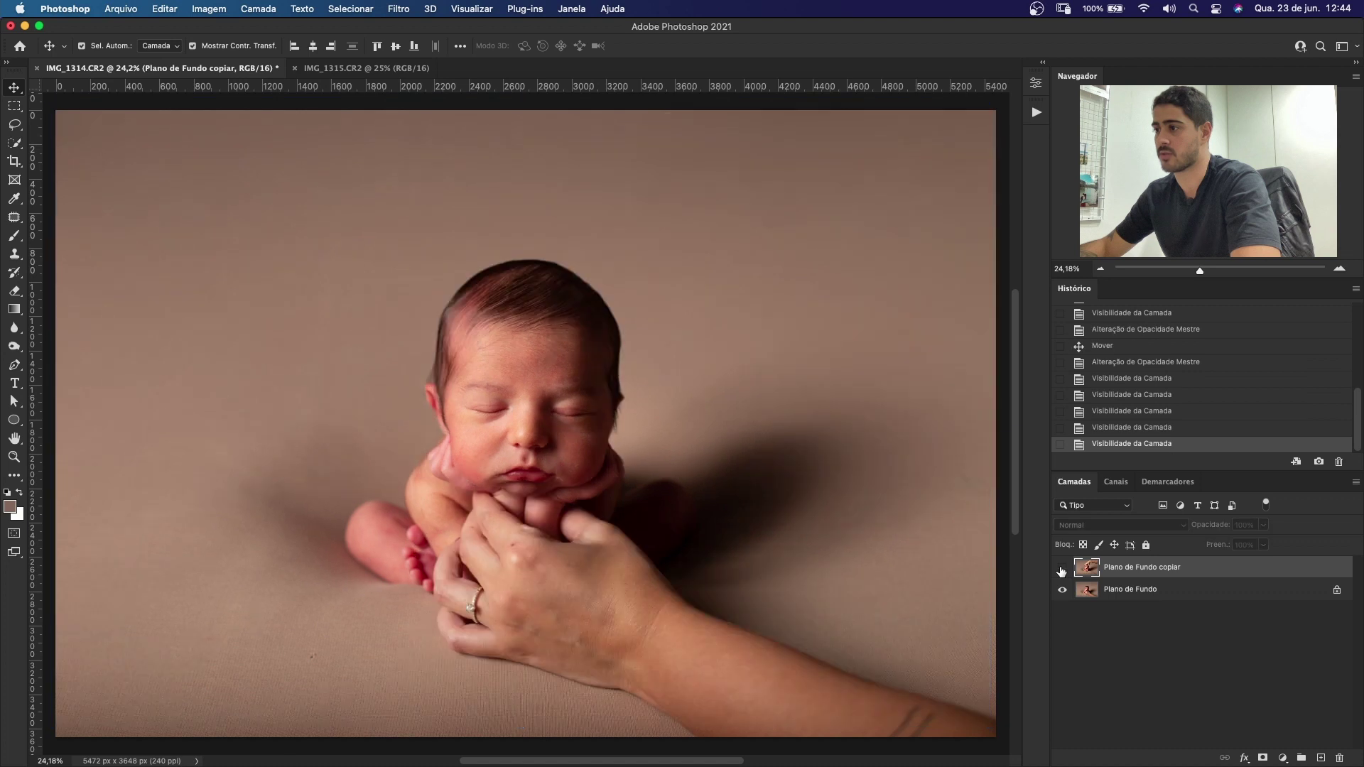
{"action": "left_click", "coordinate": [1062, 570]}
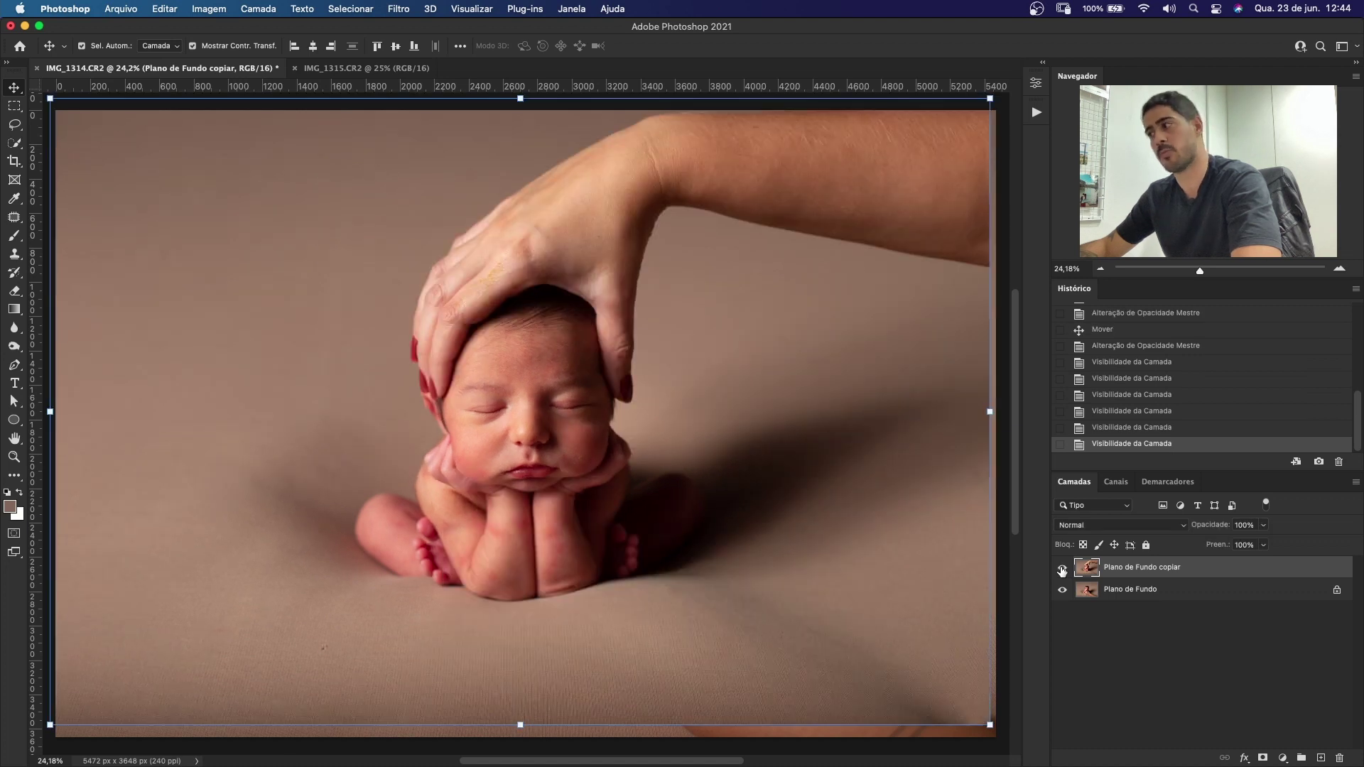
{"action": "left_click", "coordinate": [1062, 570]}
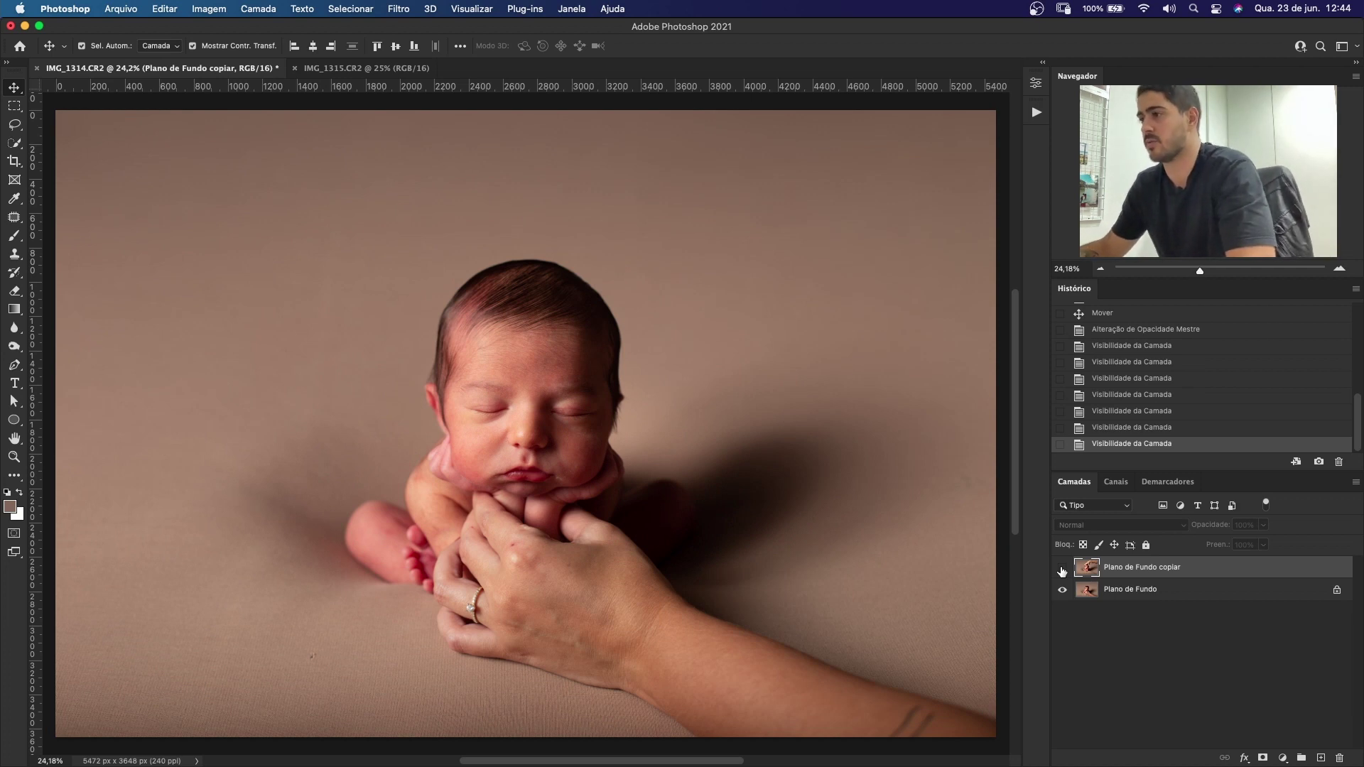
{"action": "left_click", "coordinate": [1061, 571]}
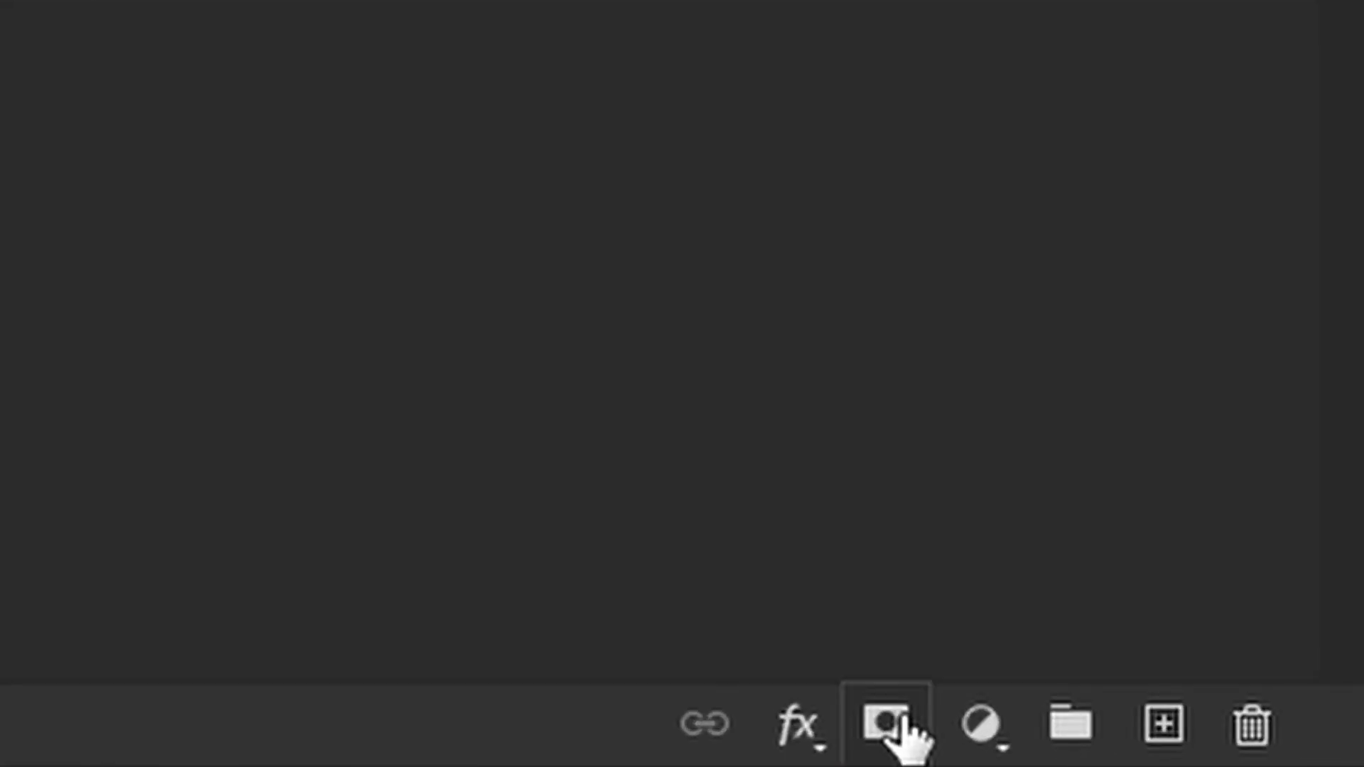
Step: Add a layer mask to Plano de Fundo copiar and erase the hand around the baby's head with a 400 px Eraser
{"action": "left_click", "coordinate": [894, 723]}
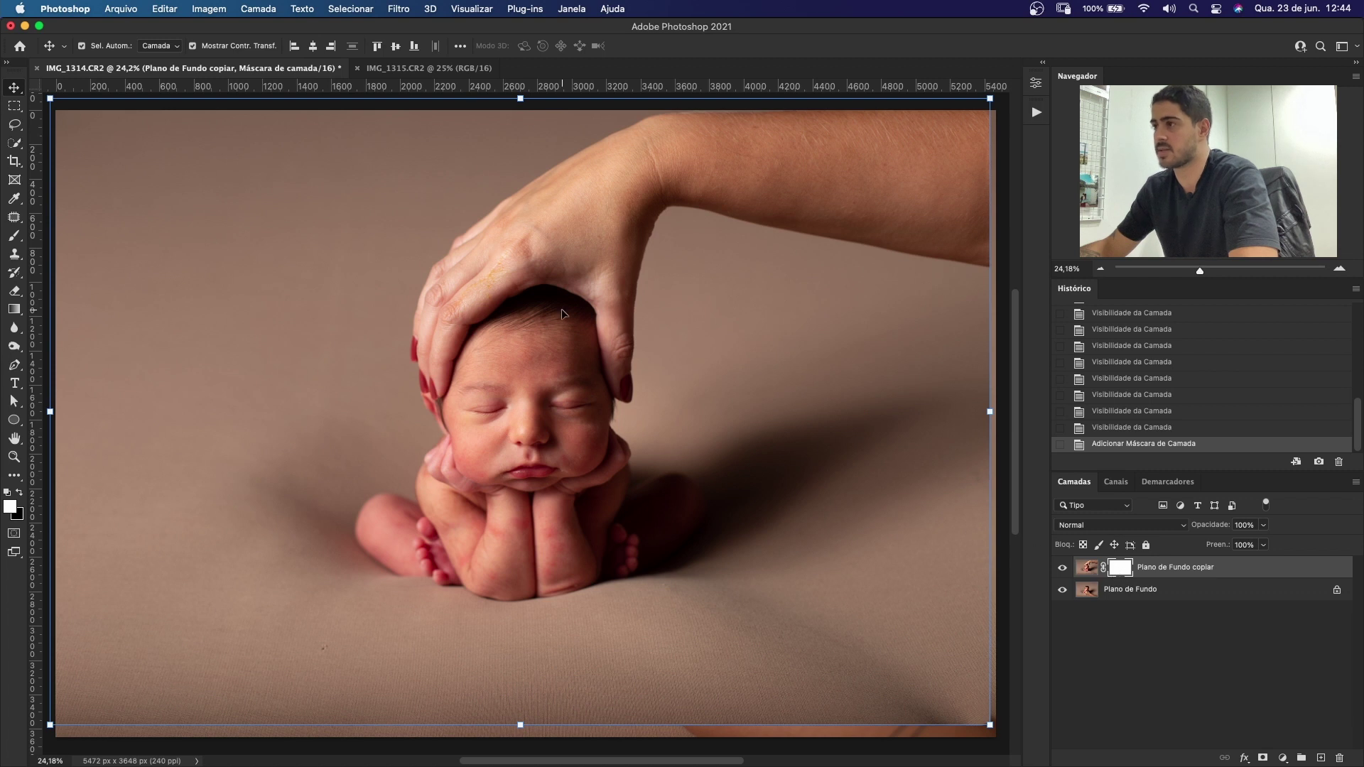
{"action": "key", "text": "e"}
{"action": "key", "text": "bracketright"}
{"action": "key", "text": "bracketright"}
{"action": "key", "text": "bracketright"}
{"action": "key", "text": "bracketright"}
{"action": "key", "text": "bracketright"}
{"action": "key", "text": "bracketright"}
{"action": "key", "text": "bracketright"}
{"action": "key", "text": "bracketright"}
{"action": "key", "text": "bracketright"}
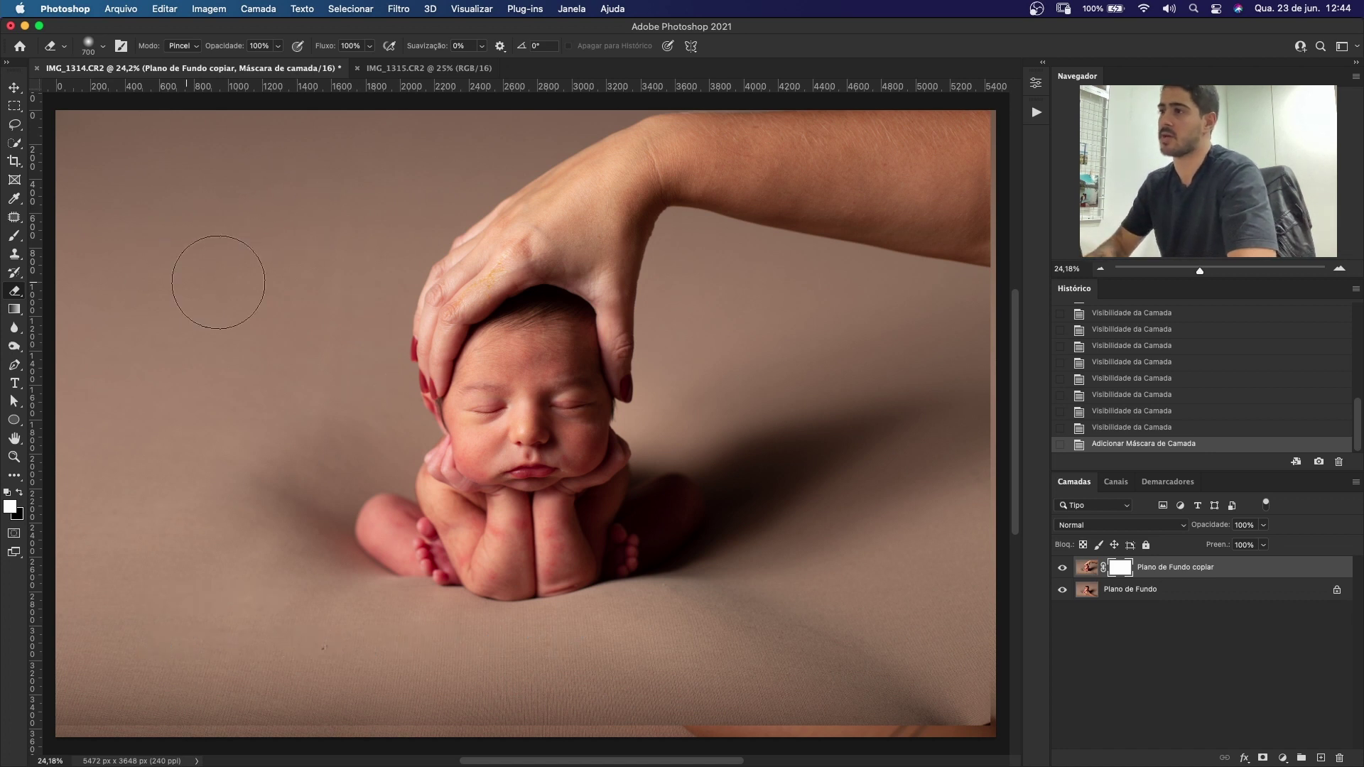
{"action": "key", "text": "bracketleft"}
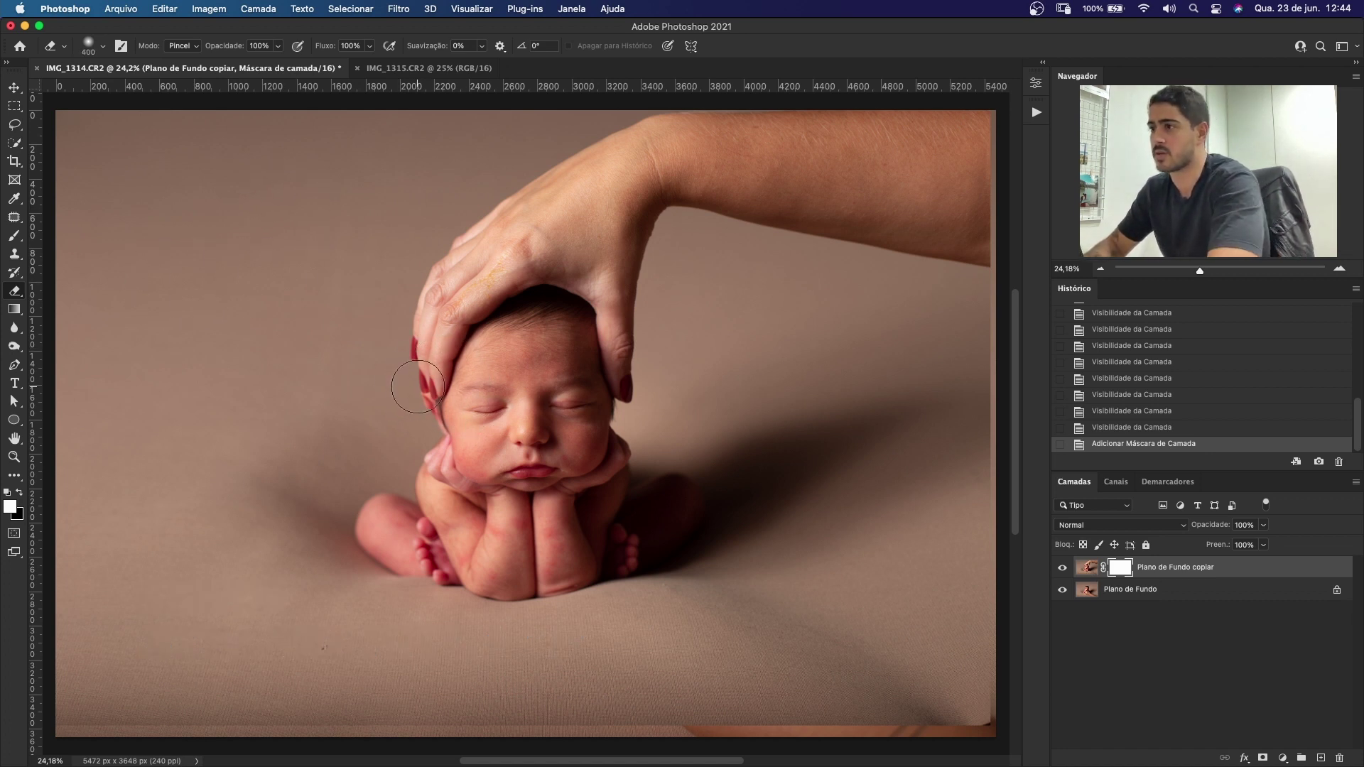
{"action": "mouse_move", "coordinate": [422, 384]}
{"action": "left_mouse_down"}
{"action": "mouse_move", "coordinate": [439, 303]}
{"action": "mouse_move", "coordinate": [519, 275]}
{"action": "mouse_move", "coordinate": [480, 245]}
{"action": "mouse_move", "coordinate": [436, 247]}
{"action": "mouse_move", "coordinate": [619, 286]}
{"action": "mouse_move", "coordinate": [640, 345]}
{"action": "mouse_move", "coordinate": [625, 340]}
{"action": "mouse_move", "coordinate": [630, 371]}
{"action": "left_mouse_up"}
Step: Erase the remaining hand and arm above the baby on the layer mask with the Eraser enlarged to 700 px
{"action": "key", "text": "bracketleft"}
{"action": "key", "text": "bracketleft"}
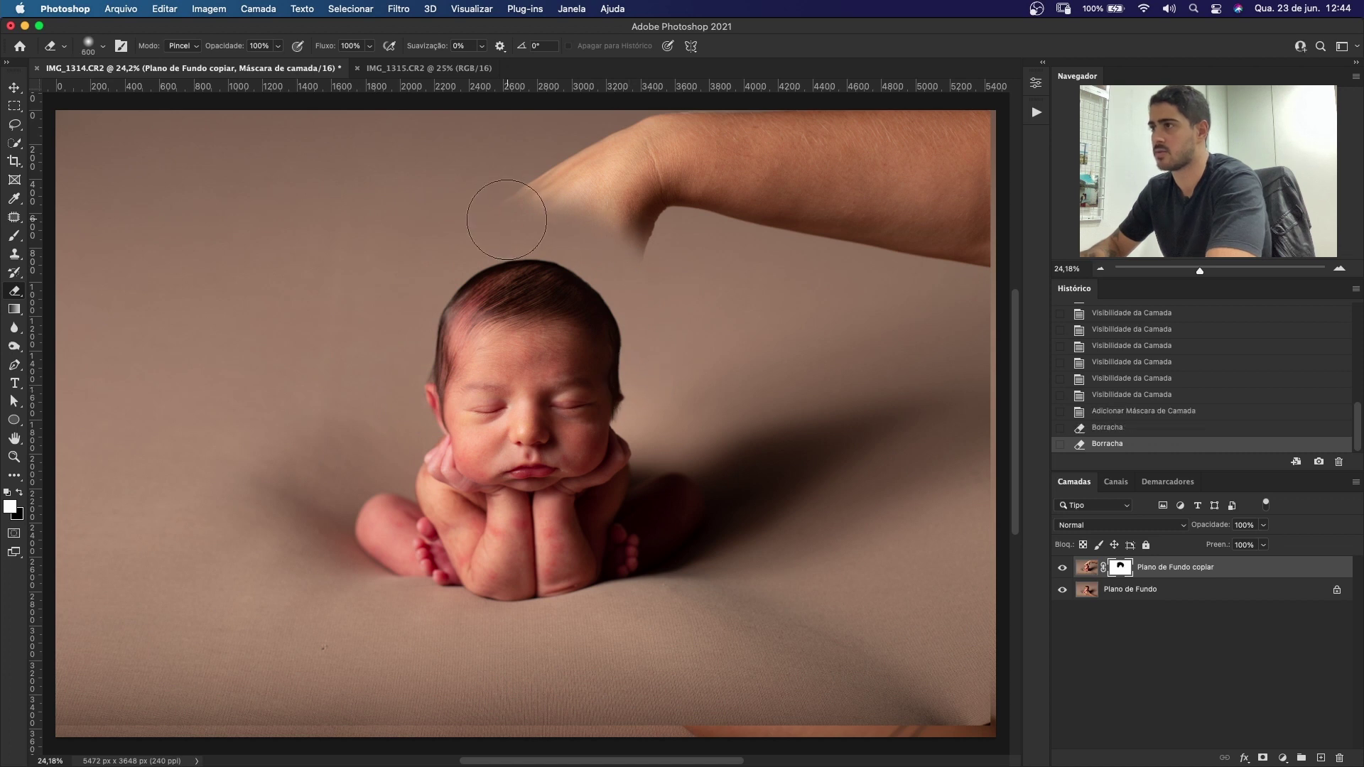
{"action": "key", "text": "bracketright"}
{"action": "key", "text": "bracketright"}
{"action": "key", "text": "bracketright"}
{"action": "mouse_move", "coordinate": [502, 213]}
{"action": "left_mouse_down"}
{"action": "mouse_move", "coordinate": [569, 192]}
{"action": "mouse_move", "coordinate": [614, 230]}
{"action": "mouse_move", "coordinate": [558, 212]}
{"action": "mouse_move", "coordinate": [638, 154]}
{"action": "mouse_move", "coordinate": [686, 211]}
{"action": "mouse_move", "coordinate": [624, 164]}
{"action": "mouse_move", "coordinate": [653, 141]}
{"action": "mouse_move", "coordinate": [750, 215]}
{"action": "mouse_move", "coordinate": [772, 197]}
{"action": "mouse_move", "coordinate": [784, 224]}
{"action": "mouse_move", "coordinate": [843, 218]}
{"action": "mouse_move", "coordinate": [904, 248]}
{"action": "mouse_move", "coordinate": [958, 239]}
{"action": "mouse_move", "coordinate": [974, 169]}
{"action": "mouse_move", "coordinate": [855, 107]}
{"action": "mouse_move", "coordinate": [966, 114]}
{"action": "left_mouse_up"}
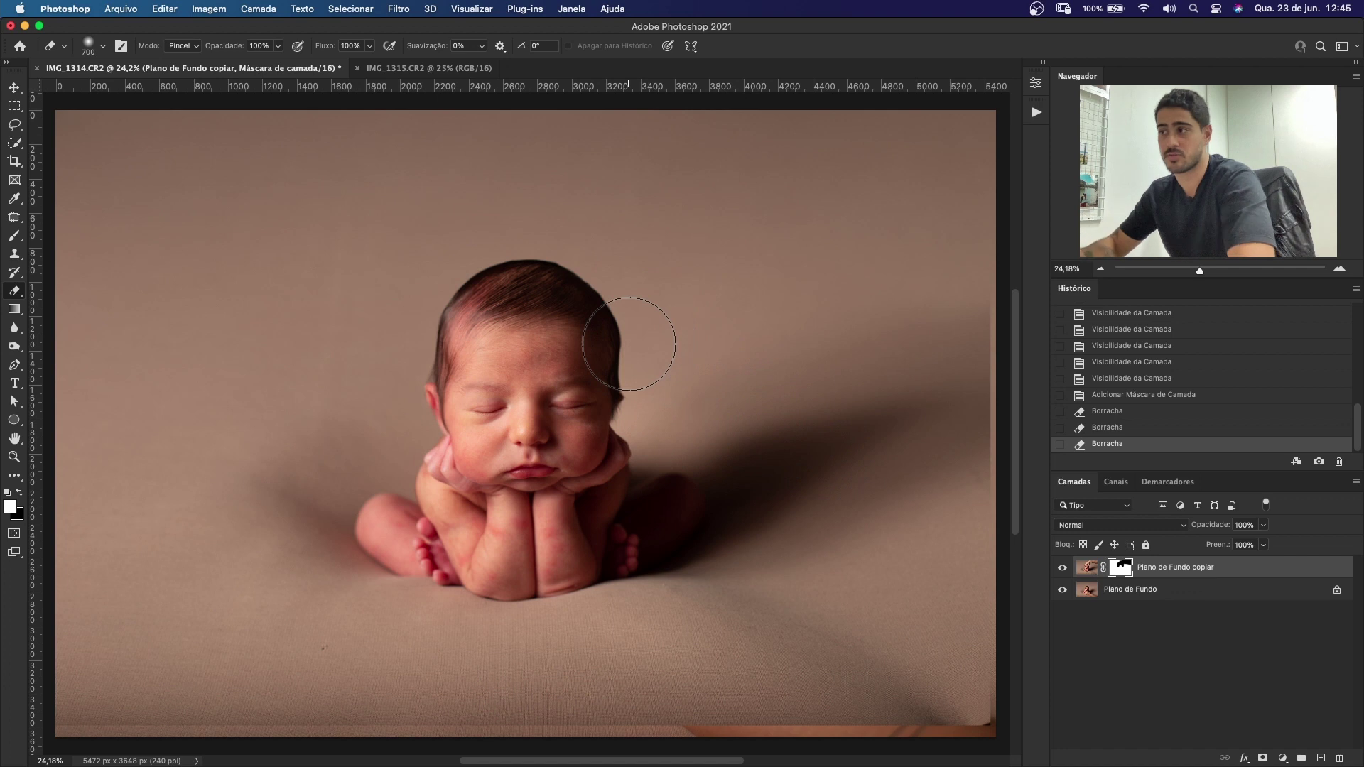
{"action": "key", "text": "z"}
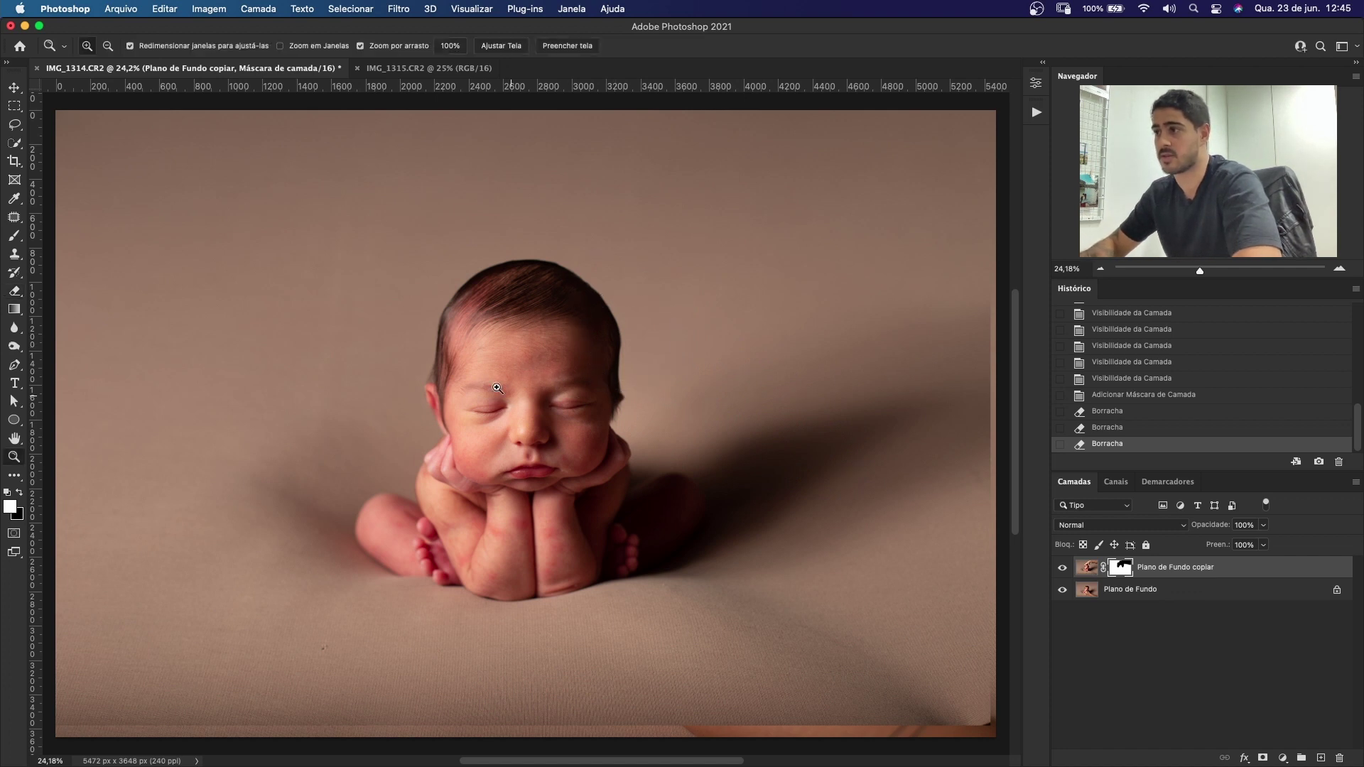
{"action": "left_click_drag", "start_coordinate": [497, 388], "coordinate": [731, 346]}
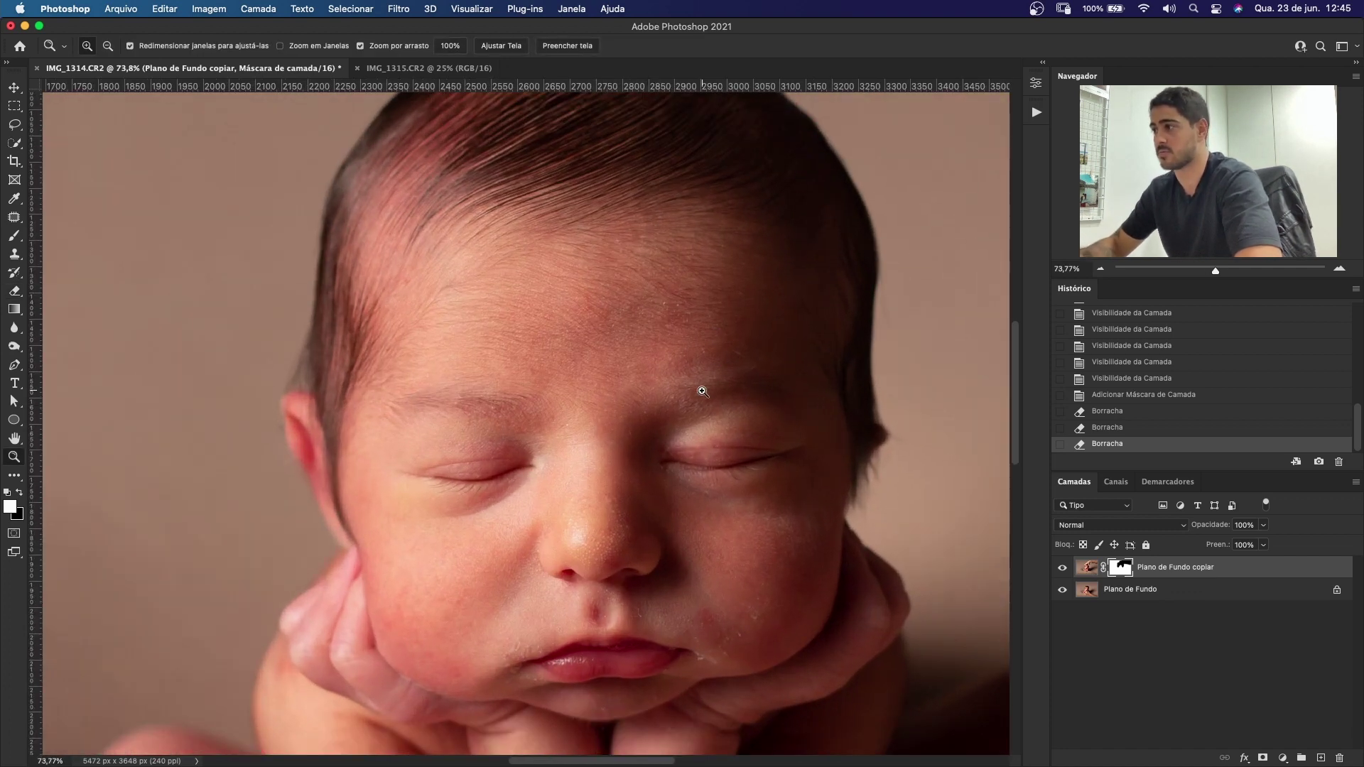
{"action": "key", "text": "super+0"}
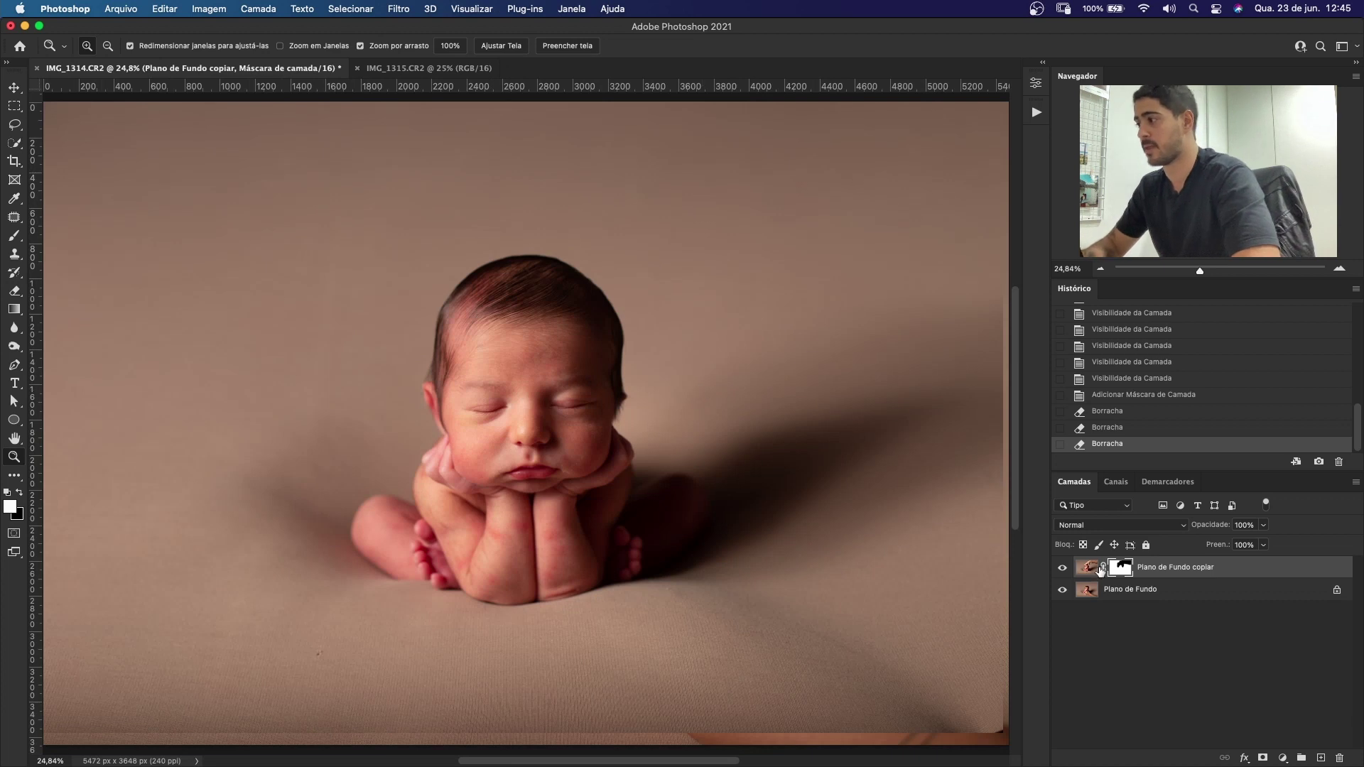
Step: Compare the composite with the original photo by switching the masked Plano de Fundo copiar layer off and on
{"action": "left_click", "coordinate": [1061, 568]}
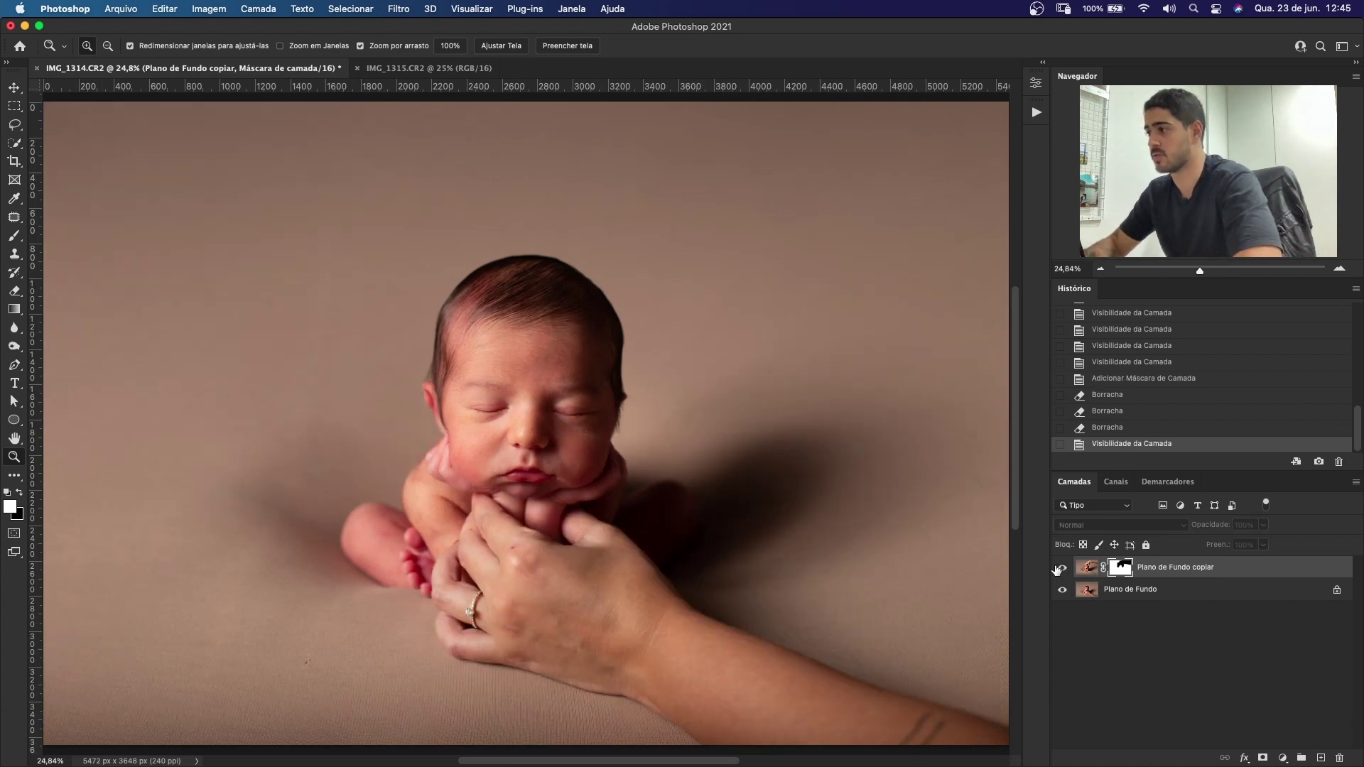
{"action": "left_click", "coordinate": [1062, 568]}
{"action": "left_click", "coordinate": [1062, 568]}
{"action": "left_click", "coordinate": [1062, 568]}
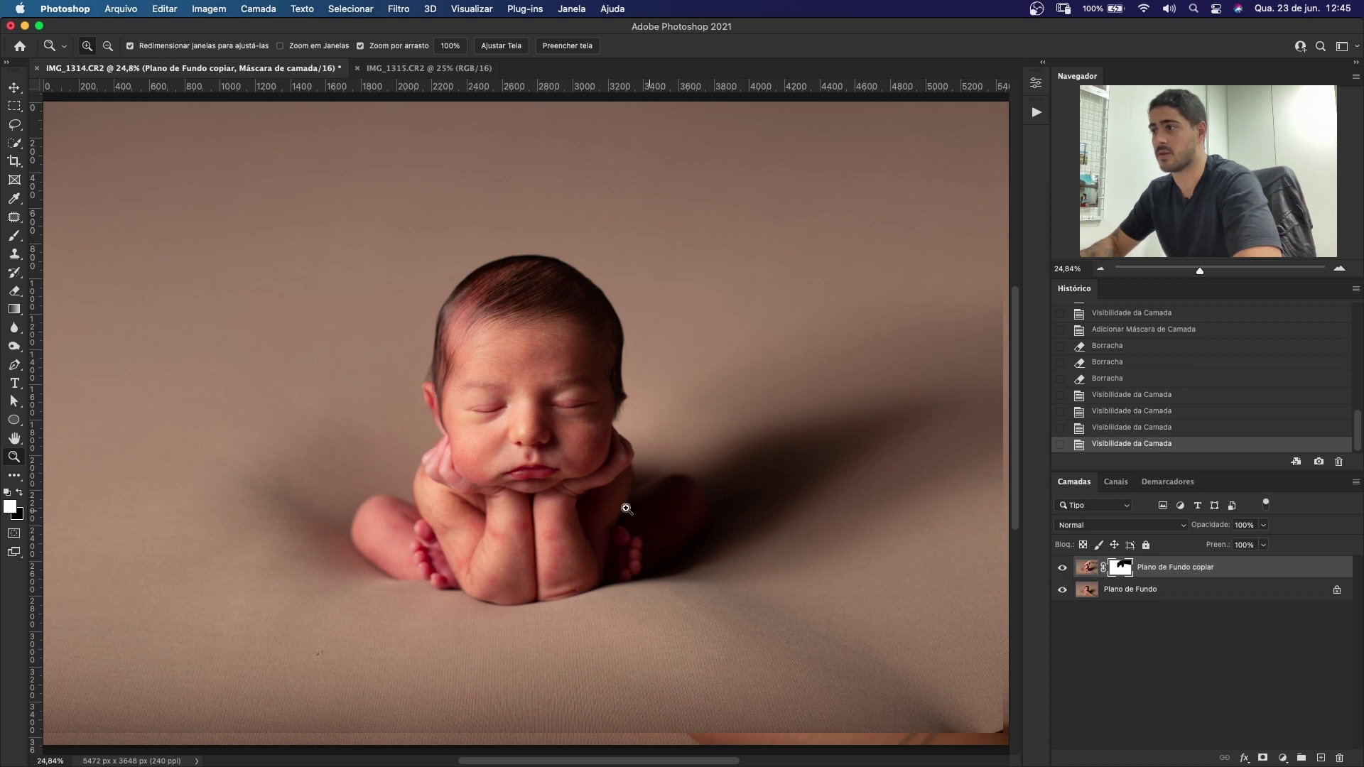
Step: Inspect the blend up close around the baby's head, face and arms for visible seams
{"action": "left_click_drag", "start_coordinate": [568, 358], "coordinate": [655, 299]}
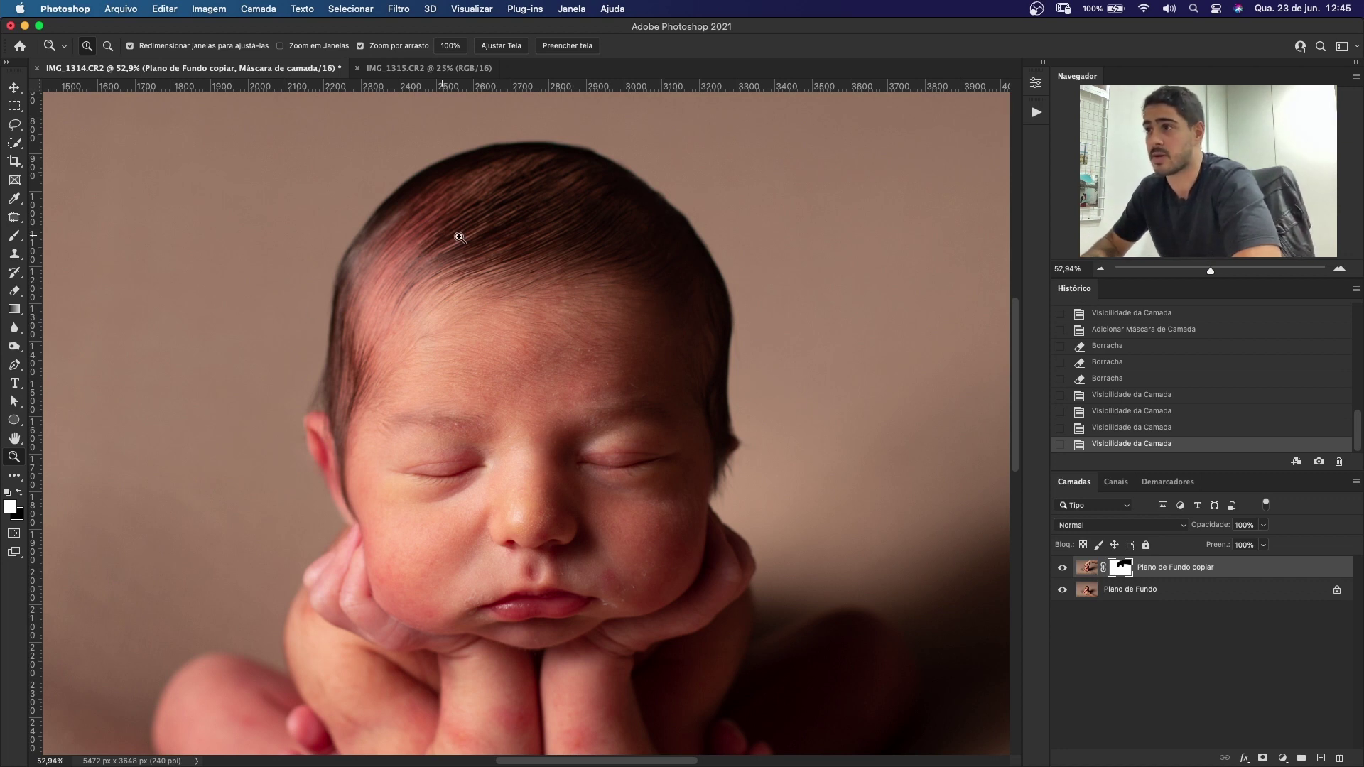
{"action": "key", "text": "super+0"}
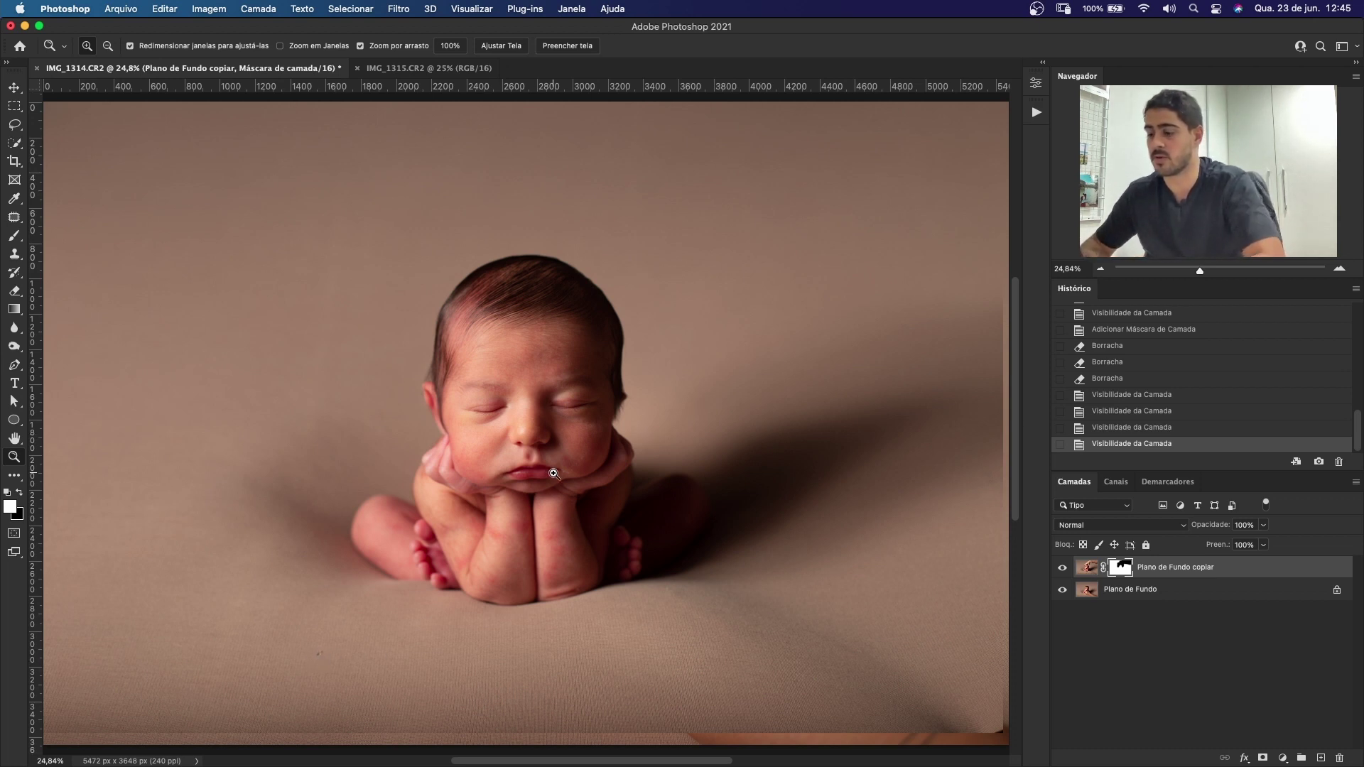
{"action": "left_click_drag", "start_coordinate": [557, 479], "coordinate": [664, 463]}
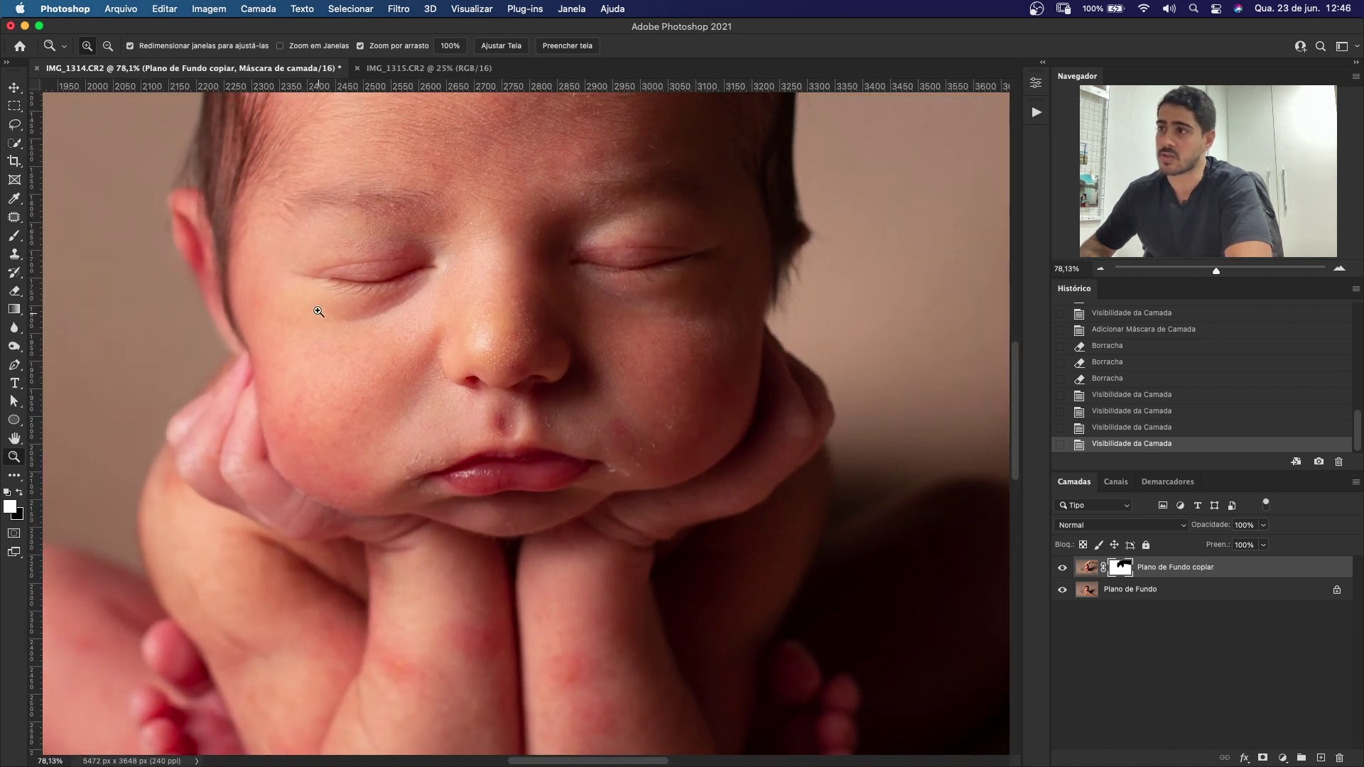
{"action": "left_click_drag", "start_coordinate": [555, 570], "coordinate": [532, 452]}
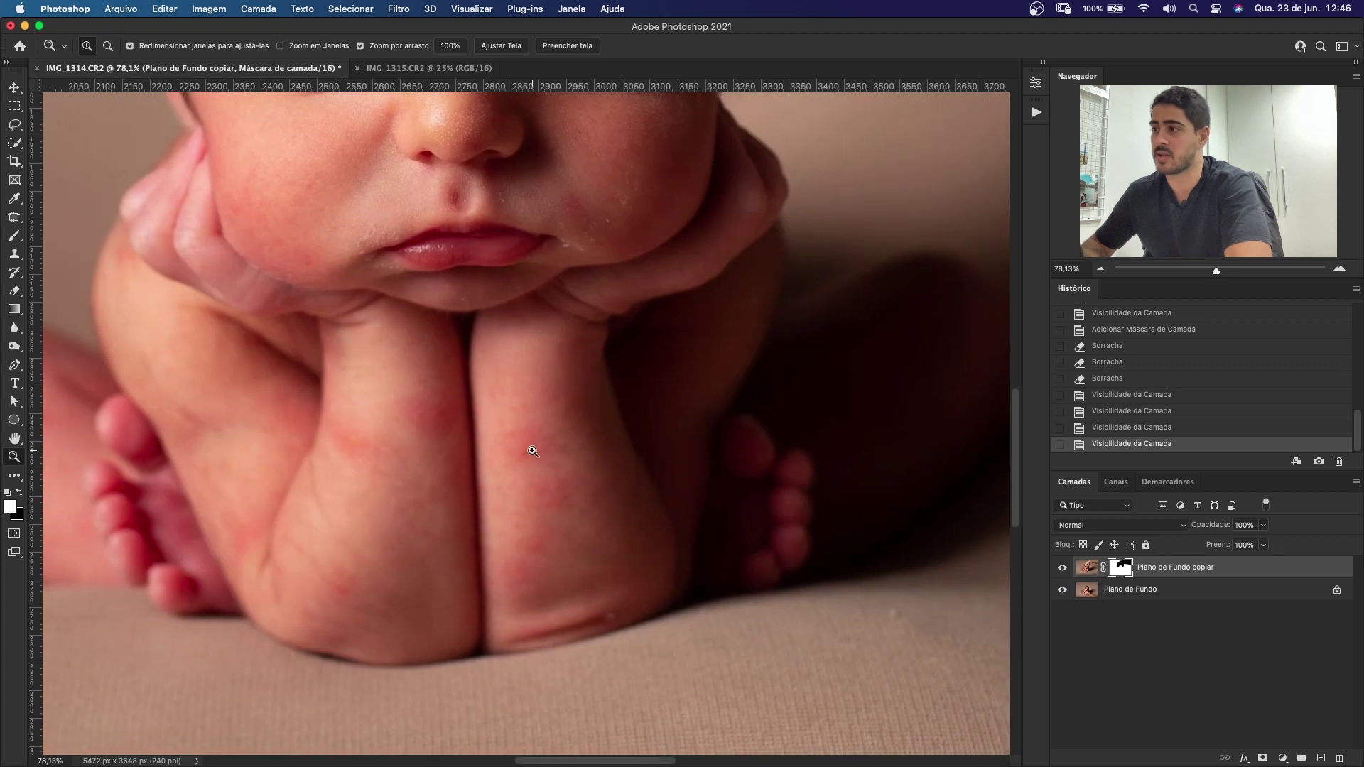
{"action": "key", "text": "super+0"}
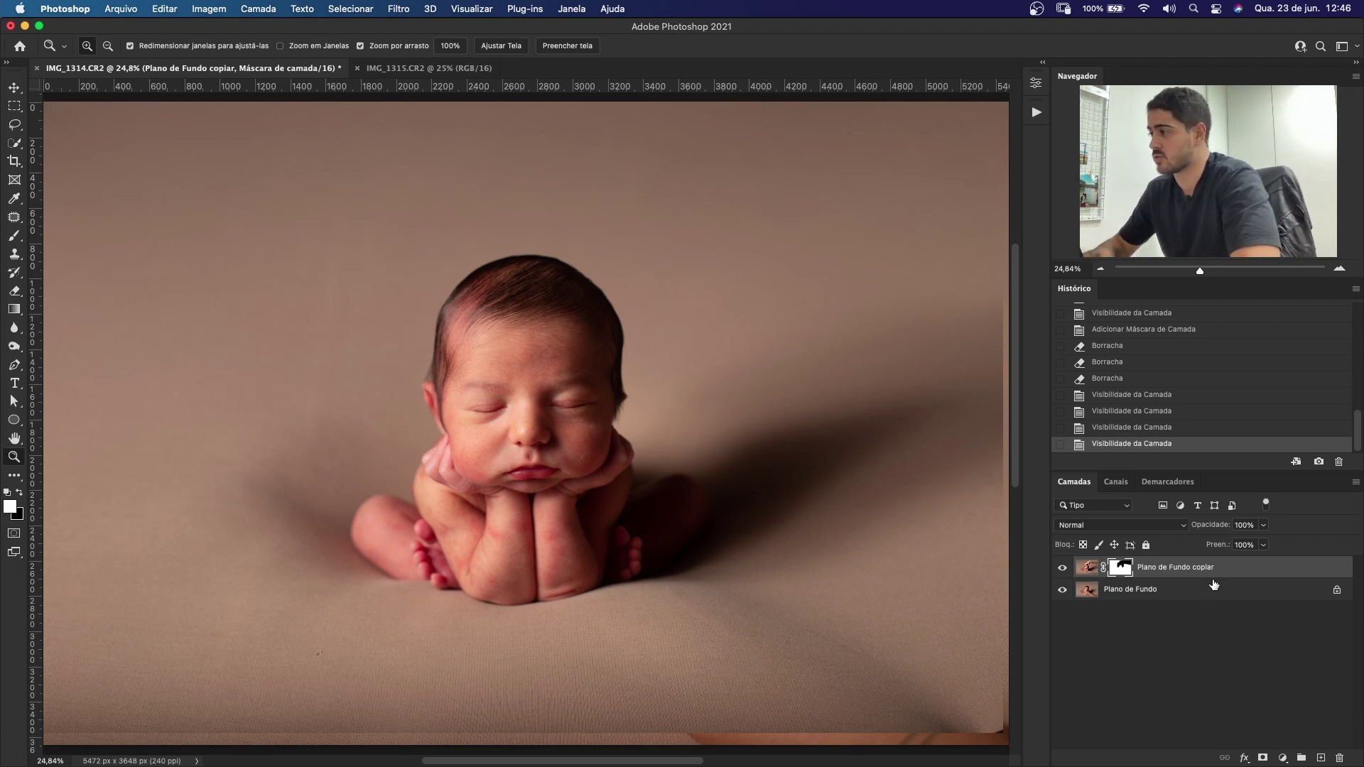
Step: Merge the visible layers into Plano de Fundo and duplicate the result onto a new layer
{"action": "key", "text": "super+shift+e"}
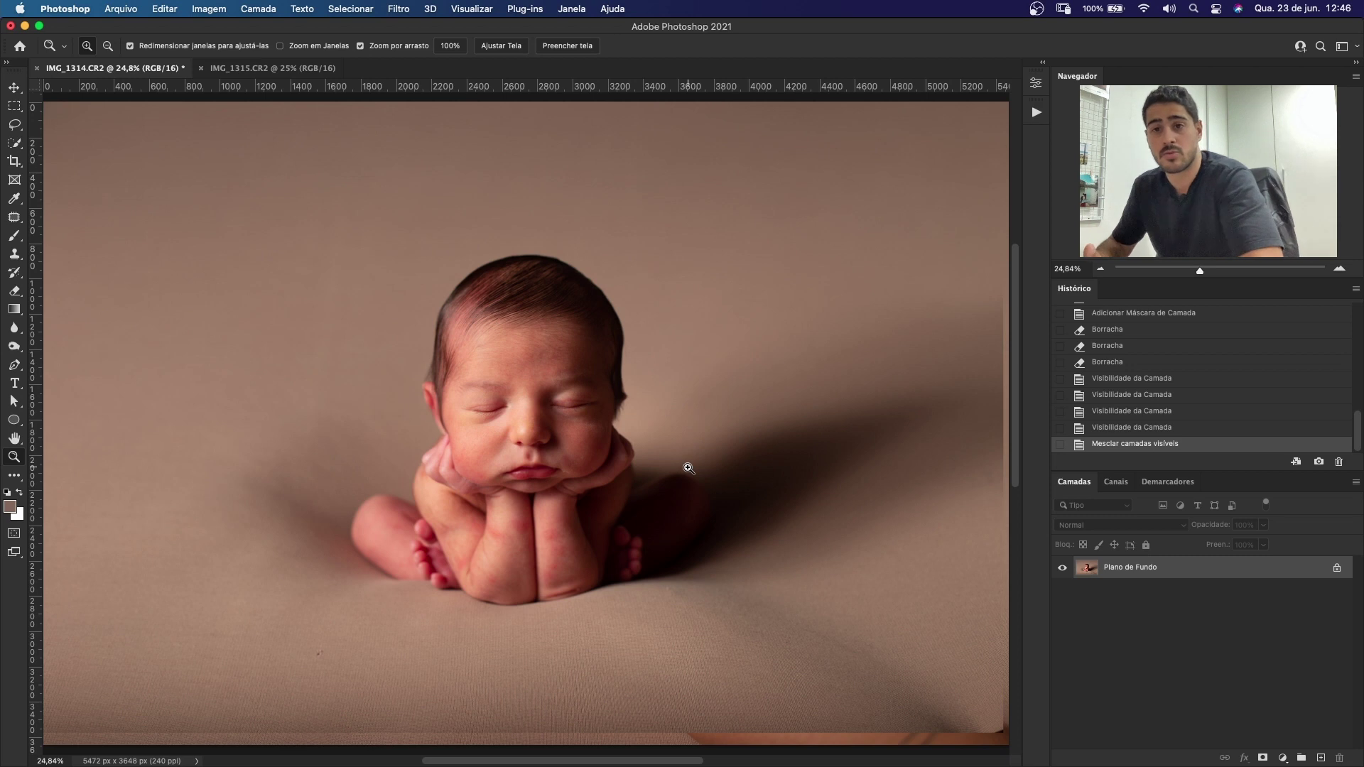
{"action": "key", "text": "super+j"}
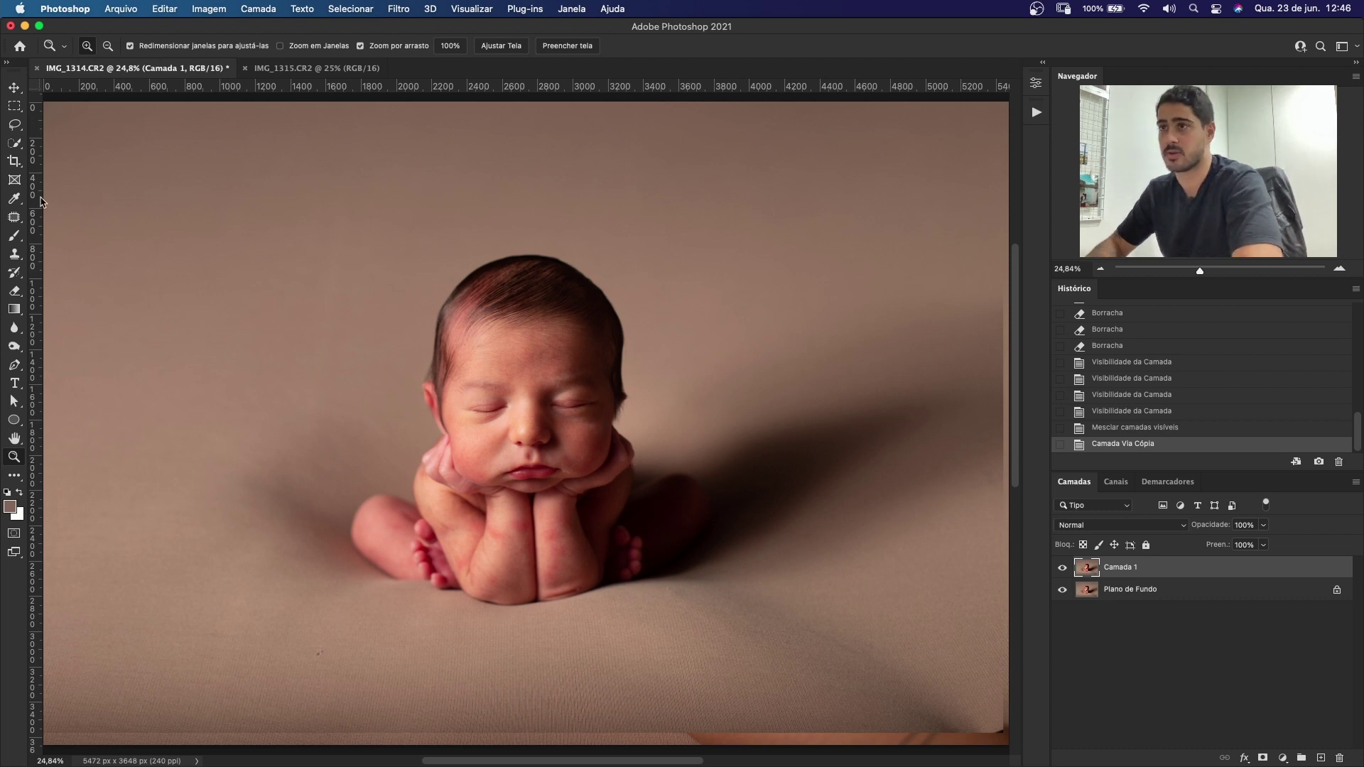
Step: With the Patch tool, remove the dark speck on the blanket and the small mark in the backdrop beside the baby's head
{"action": "left_click", "coordinate": [14, 220]}
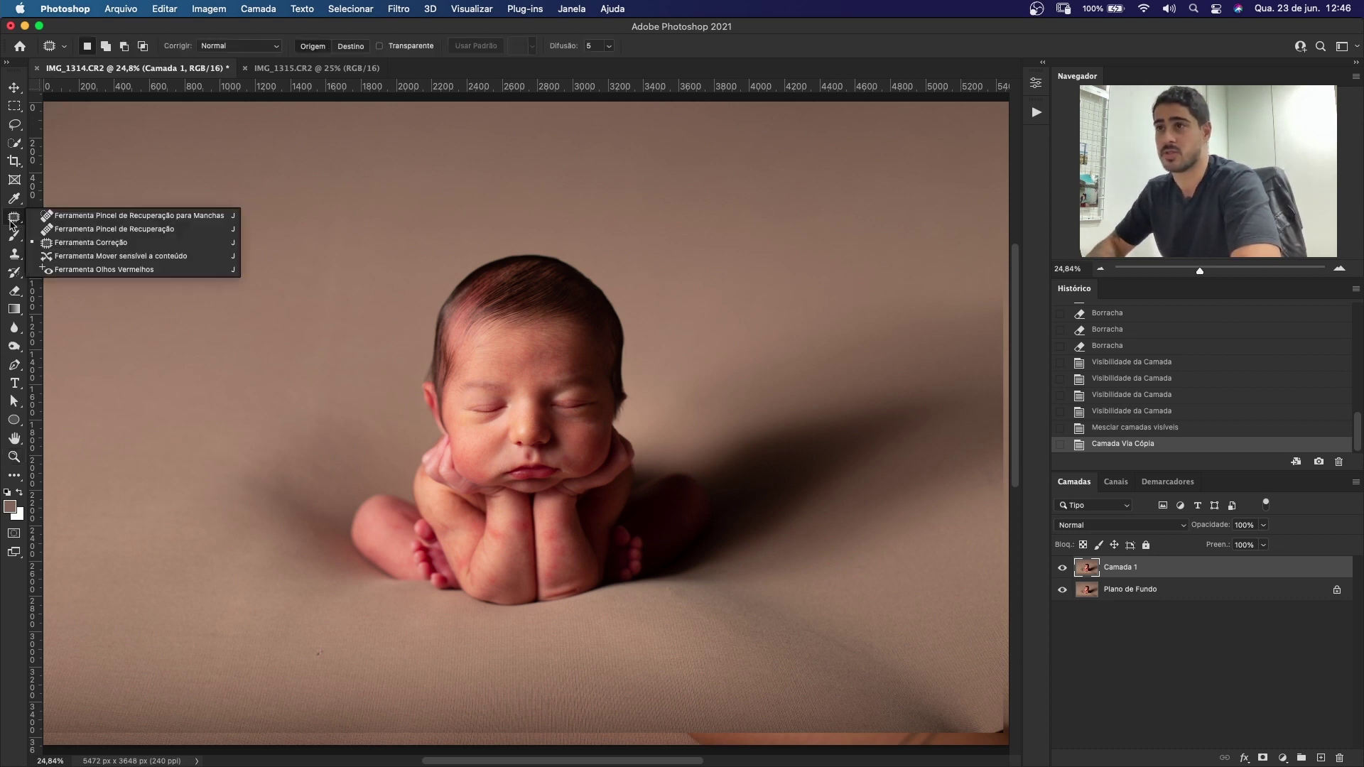
{"action": "left_click", "coordinate": [63, 242]}
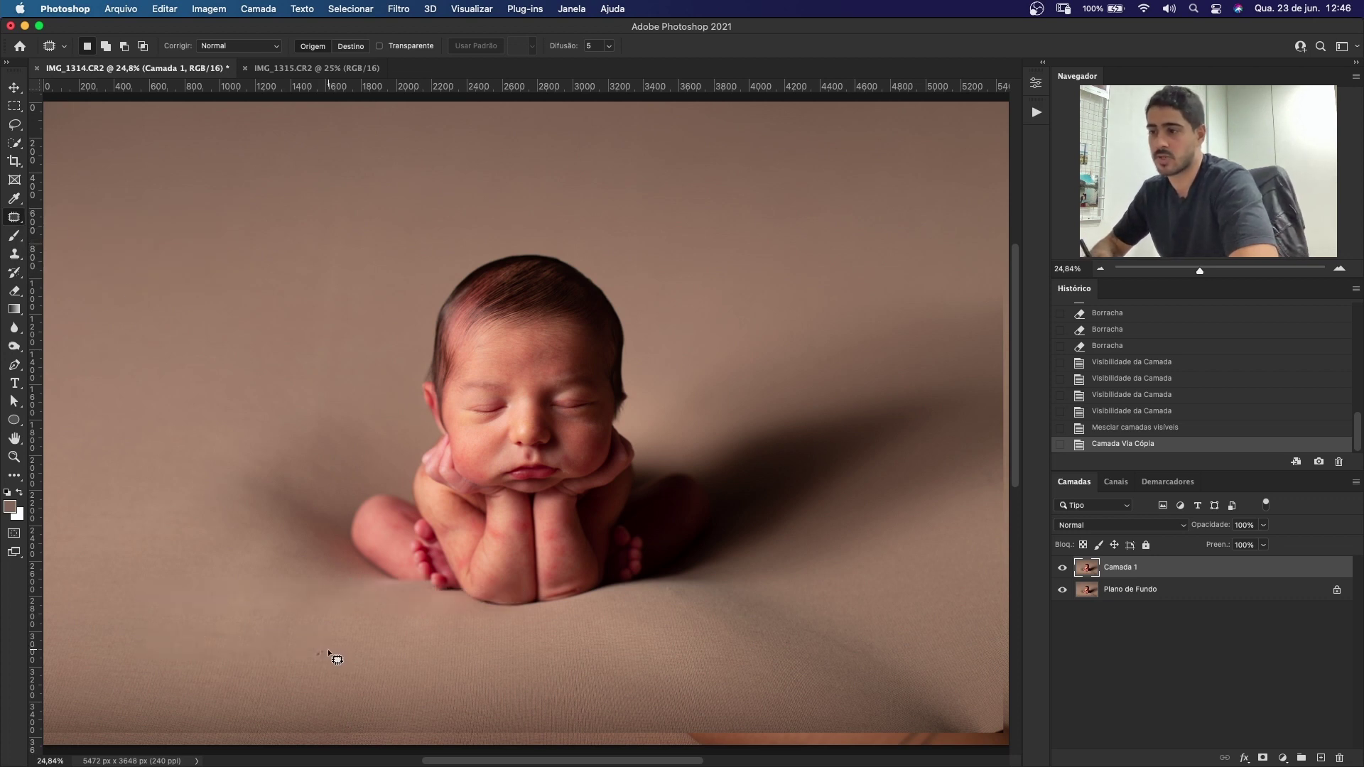
{"action": "left_click_drag", "start_coordinate": [327, 649], "coordinate": [321, 655]}
{"action": "key", "text": "cmd+d"}
{"action": "mouse_move", "coordinate": [323, 652]}
{"action": "left_mouse_down"}
{"action": "mouse_move", "coordinate": [339, 647]}
{"action": "mouse_move", "coordinate": [312, 652]}
{"action": "left_mouse_up"}
{"action": "left_click_drag", "start_coordinate": [323, 650], "coordinate": [340, 653]}
{"action": "key", "text": "super+d"}
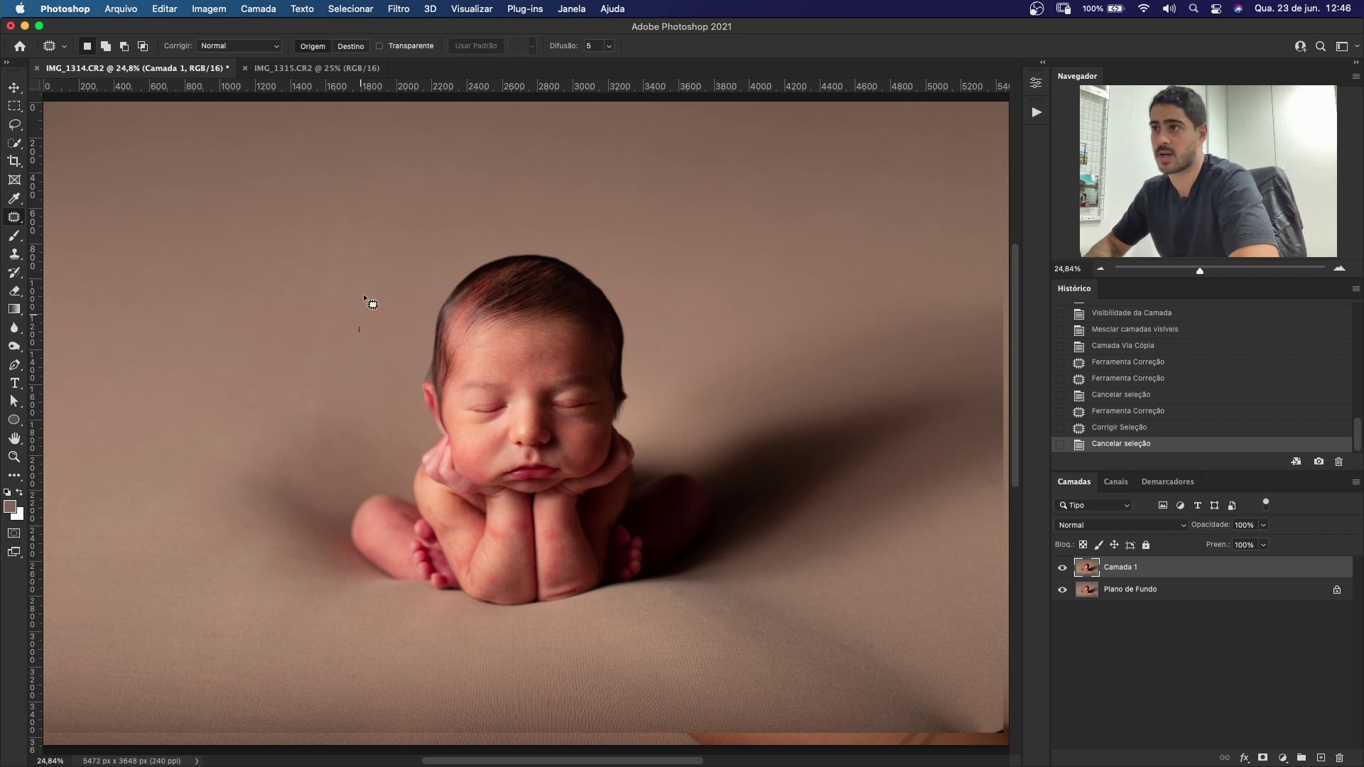
{"action": "mouse_move", "coordinate": [364, 295]}
{"action": "left_mouse_down"}
{"action": "mouse_move", "coordinate": [293, 260]}
{"action": "mouse_move", "coordinate": [204, 371]}
{"action": "left_mouse_up"}
{"action": "key", "text": "super+d"}
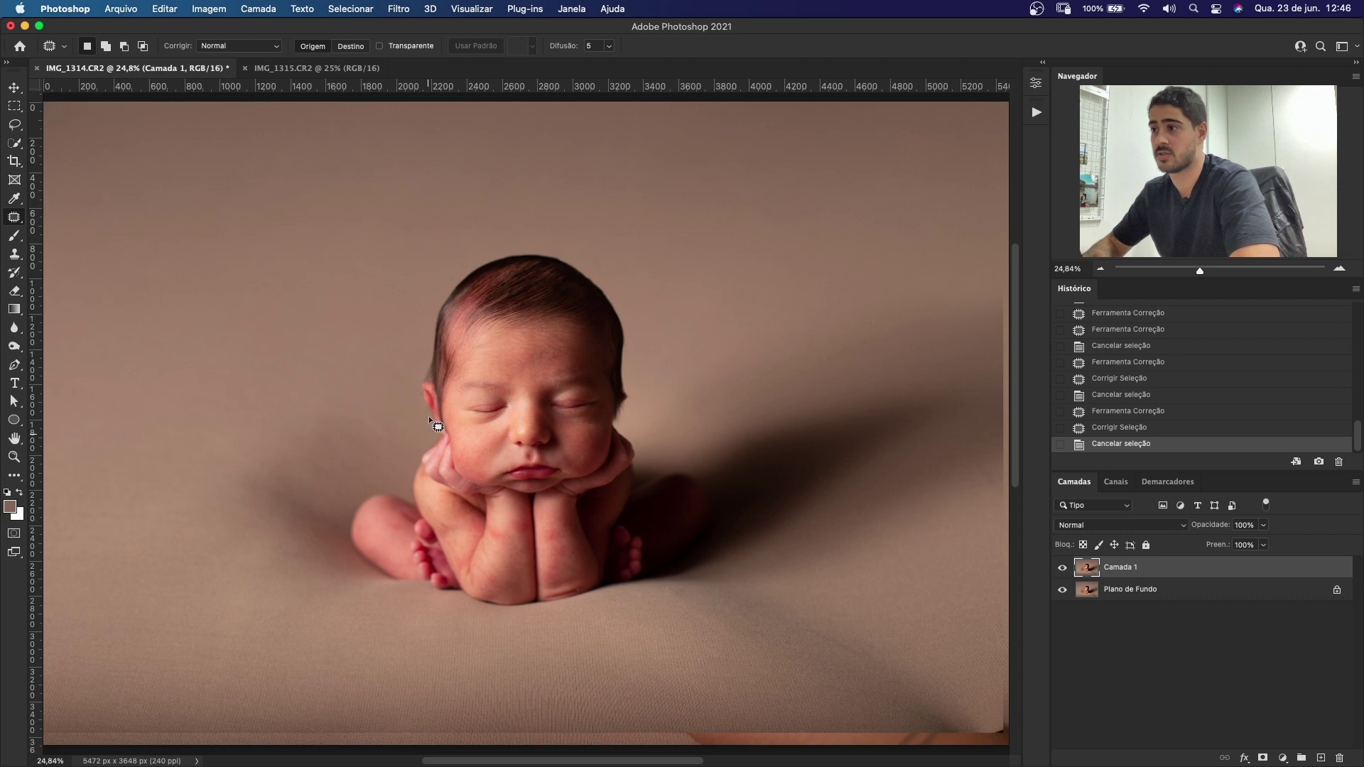
Step: Patch the small marks on the blanket just beyond the baby's foot on the shadow side
{"action": "key", "text": "super+space"}
{"action": "left_click_drag", "start_coordinate": [674, 595], "coordinate": [732, 594]}
{"action": "left_click_drag", "start_coordinate": [678, 558], "coordinate": [676, 568]}
{"action": "mouse_move", "coordinate": [680, 565]}
{"action": "left_mouse_down"}
{"action": "mouse_move", "coordinate": [780, 587]}
{"action": "mouse_move", "coordinate": [675, 573]}
{"action": "left_mouse_up"}
{"action": "key", "text": "super+d"}
{"action": "left_click_drag", "start_coordinate": [670, 563], "coordinate": [750, 574]}
{"action": "key", "text": "super+d"}
Step: Examine the photo's outer edge and the backdrop around the baby's head for remaining flaws
{"action": "key", "text": "super+space"}
{"action": "left_click_drag", "start_coordinate": [769, 552], "coordinate": [660, 552]}
{"action": "left_click_drag", "start_coordinate": [667, 555], "coordinate": [487, 549]}
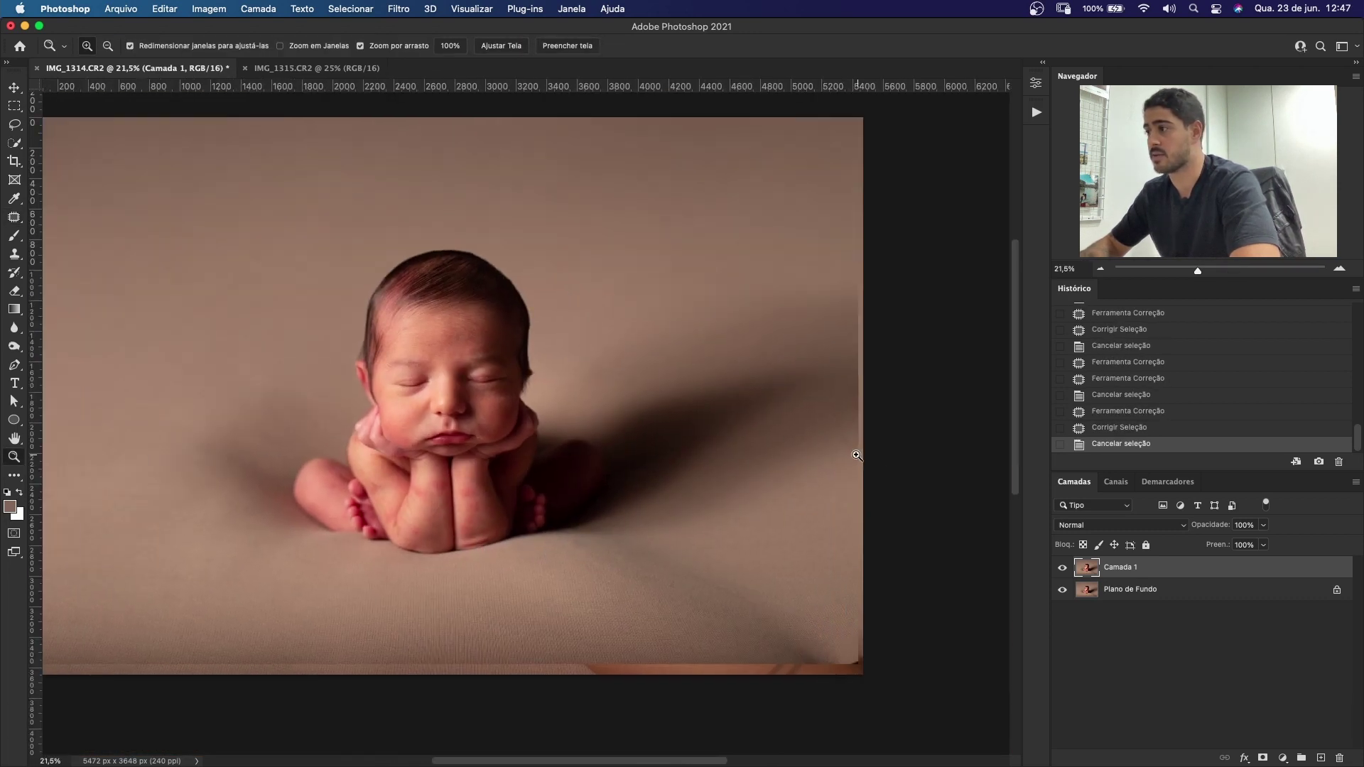
{"action": "mouse_move", "coordinate": [847, 444]}
{"action": "left_mouse_down"}
{"action": "mouse_move", "coordinate": [901, 462]}
{"action": "mouse_move", "coordinate": [855, 426]}
{"action": "mouse_move", "coordinate": [782, 466]}
{"action": "mouse_move", "coordinate": [888, 451]}
{"action": "mouse_move", "coordinate": [767, 455]}
{"action": "left_mouse_up"}
{"action": "key", "text": "super+d"}
{"action": "key", "text": "super+space"}
{"action": "left_click_drag", "start_coordinate": [862, 418], "coordinate": [758, 420]}
{"action": "left_click_drag", "start_coordinate": [741, 297], "coordinate": [811, 297]}
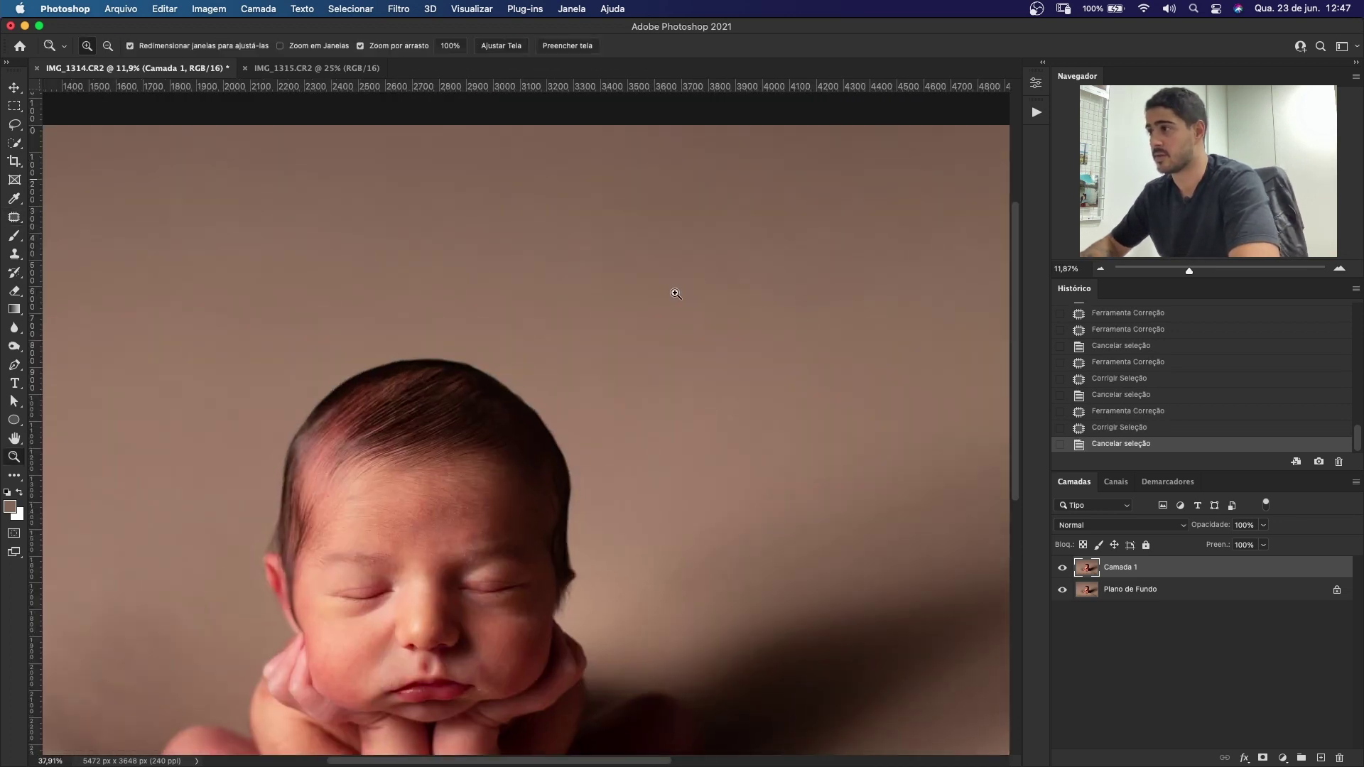
Step: Patch the small skin marks on the shaded side of the baby's forehead, between the hairline and the eyebrow
{"action": "key", "text": "super+space"}
{"action": "mouse_move", "coordinate": [434, 469]}
{"action": "left_mouse_down"}
{"action": "mouse_move", "coordinate": [519, 469]}
{"action": "mouse_move", "coordinate": [526, 547]}
{"action": "mouse_move", "coordinate": [612, 497]}
{"action": "left_mouse_up"}
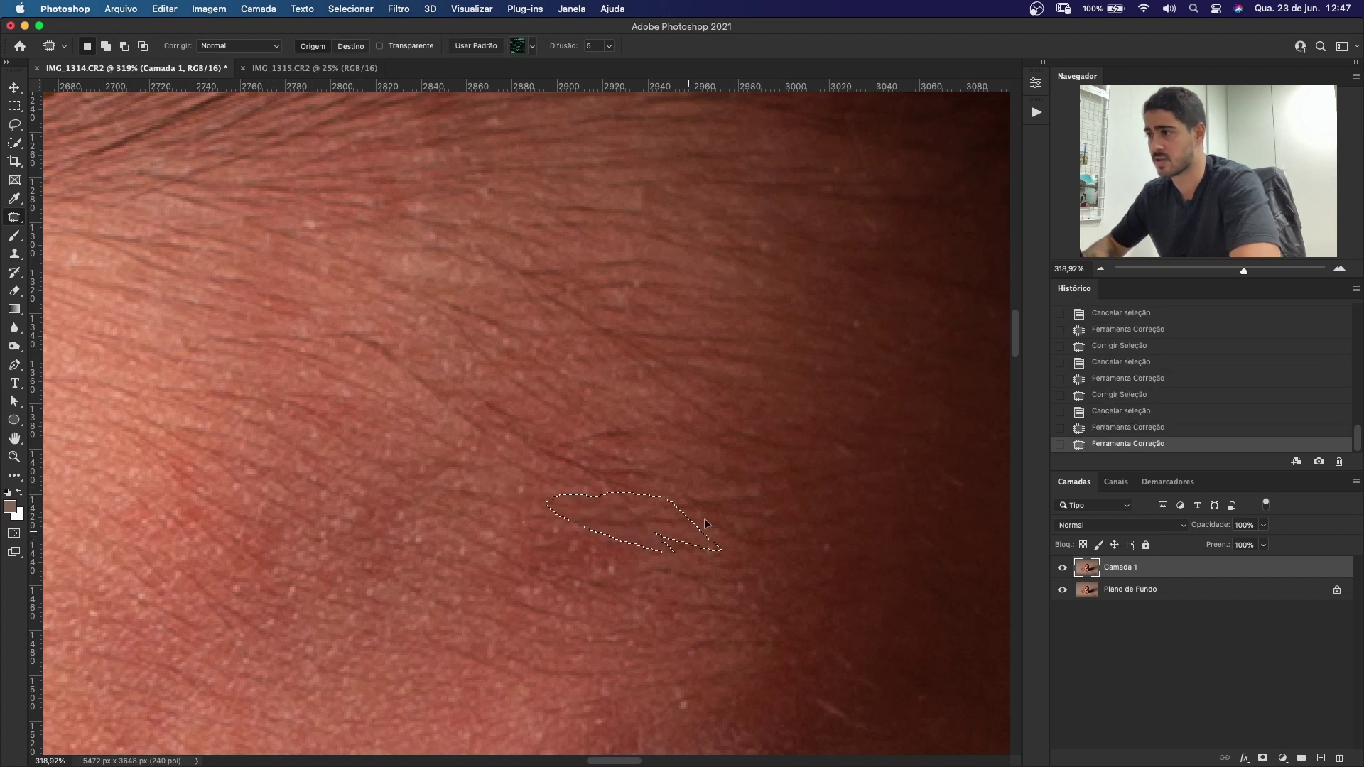
{"action": "key", "text": "super+d"}
{"action": "key", "text": "super+space"}
{"action": "mouse_move", "coordinate": [719, 592]}
{"action": "left_mouse_down"}
{"action": "mouse_move", "coordinate": [603, 471]}
{"action": "mouse_move", "coordinate": [681, 472]}
{"action": "mouse_move", "coordinate": [652, 472]}
{"action": "mouse_move", "coordinate": [659, 495]}
{"action": "left_mouse_up"}
{"action": "mouse_move", "coordinate": [618, 476]}
{"action": "left_mouse_down"}
{"action": "mouse_move", "coordinate": [707, 495]}
{"action": "mouse_move", "coordinate": [697, 530]}
{"action": "left_mouse_up"}
{"action": "key", "text": "super+d"}
{"action": "left_click_drag", "start_coordinate": [721, 455], "coordinate": [679, 481]}
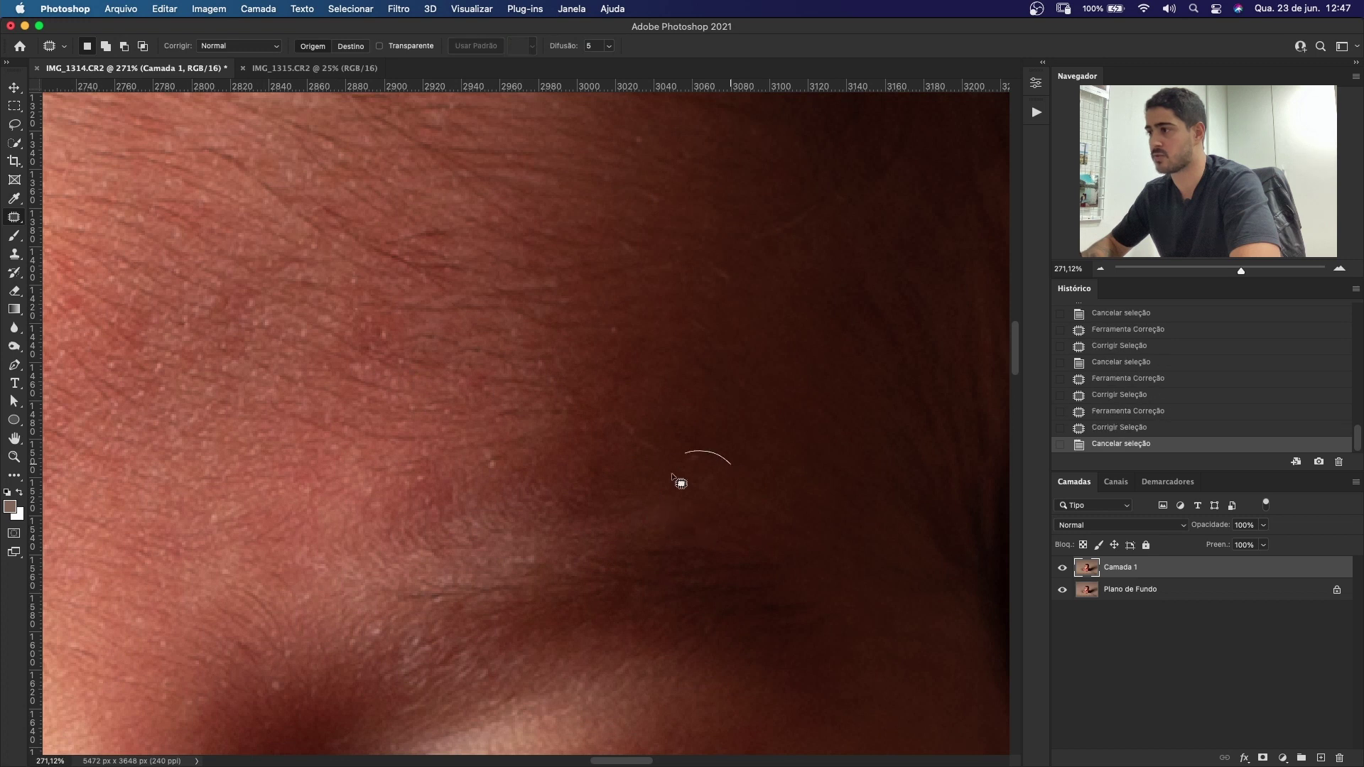
{"action": "key", "text": "super+d"}
{"action": "mouse_move", "coordinate": [515, 439]}
{"action": "left_mouse_down"}
{"action": "mouse_move", "coordinate": [522, 475]}
{"action": "mouse_move", "coordinate": [500, 494]}
{"action": "mouse_move", "coordinate": [713, 411]}
{"action": "mouse_move", "coordinate": [689, 467]}
{"action": "mouse_move", "coordinate": [599, 317]}
{"action": "left_mouse_up"}
{"action": "key", "text": "super+d"}
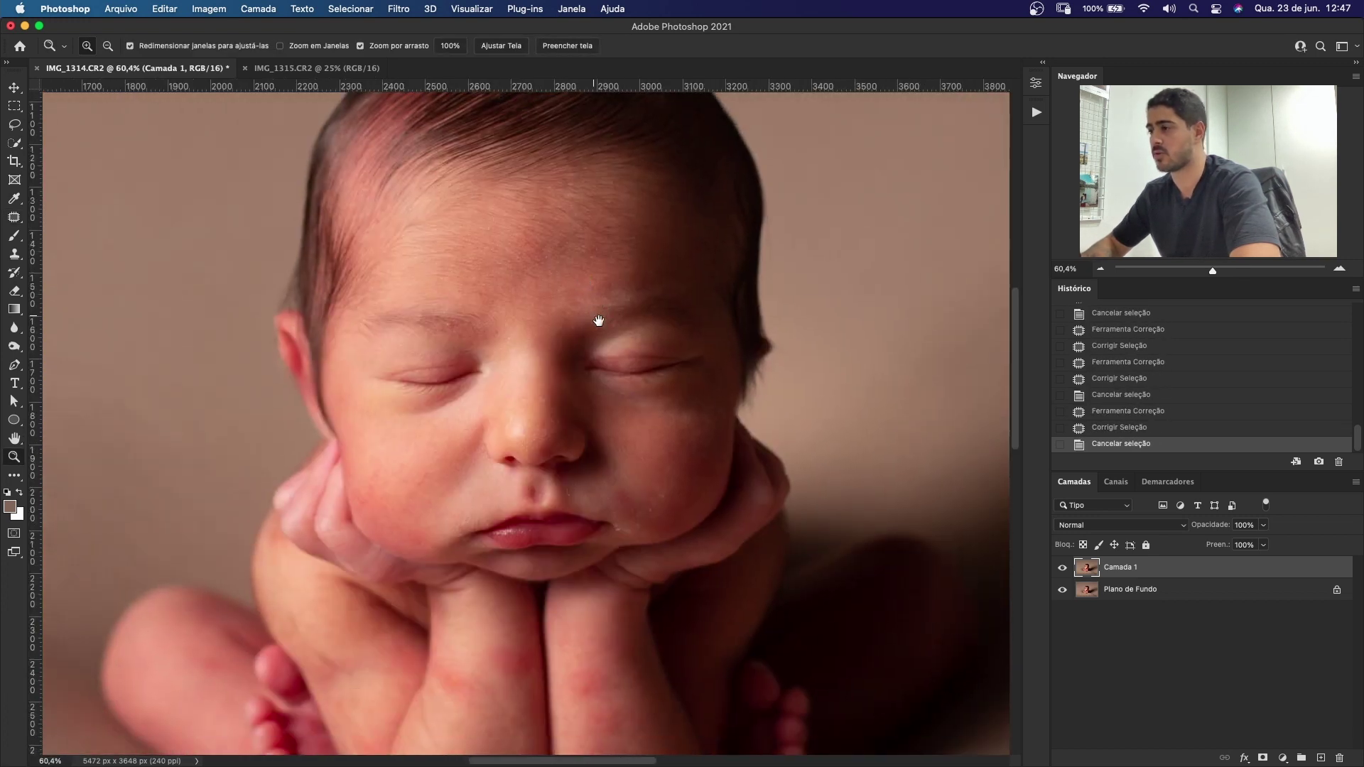
Step: Patch the dry skin flakes on the baby's shaded cheek, from beside the mouth up to the middle of the cheek
{"action": "mouse_move", "coordinate": [667, 517]}
{"action": "left_mouse_down"}
{"action": "mouse_move", "coordinate": [703, 543]}
{"action": "mouse_move", "coordinate": [655, 538]}
{"action": "mouse_move", "coordinate": [669, 573]}
{"action": "mouse_move", "coordinate": [671, 531]}
{"action": "left_mouse_up"}
{"action": "key", "text": "j"}
{"action": "key", "text": "super+d"}
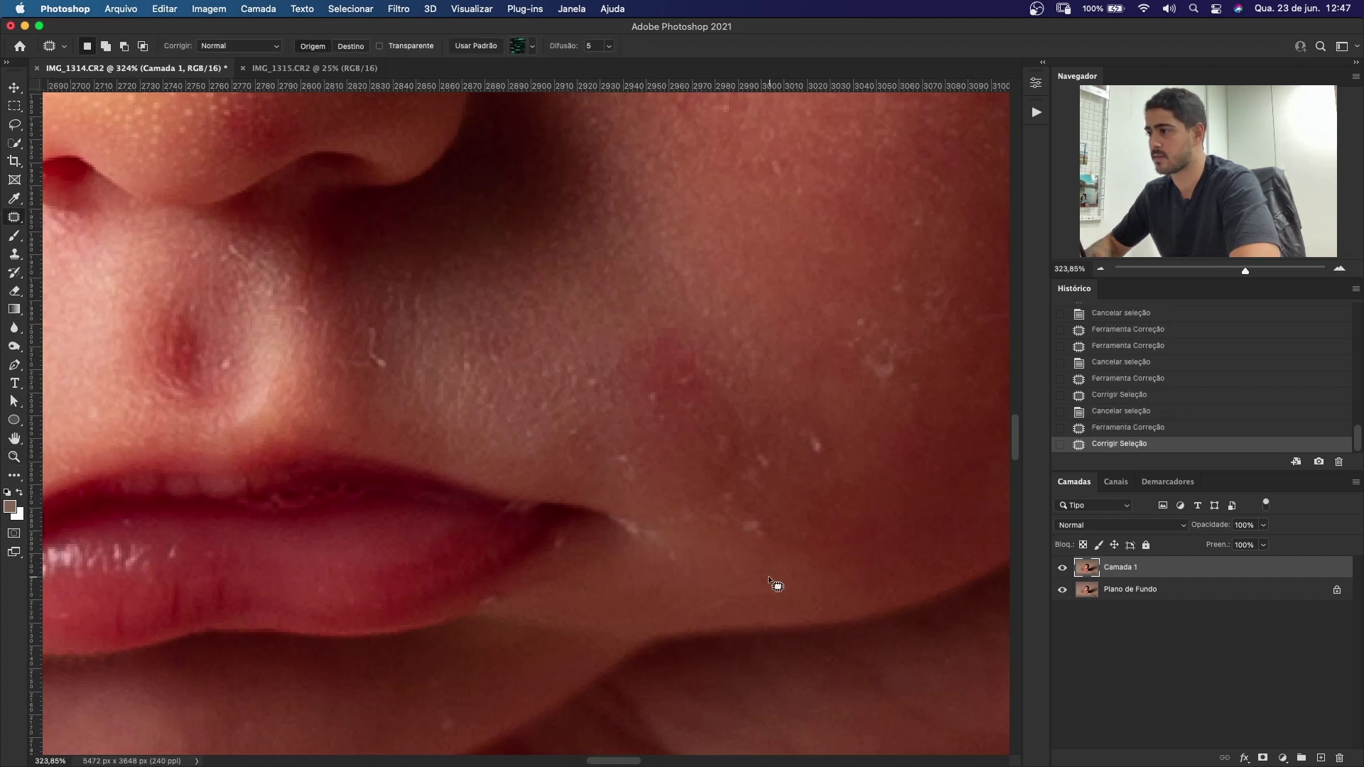
{"action": "mouse_move", "coordinate": [787, 559]}
{"action": "left_mouse_down"}
{"action": "mouse_move", "coordinate": [737, 544]}
{"action": "mouse_move", "coordinate": [787, 558]}
{"action": "left_mouse_up"}
{"action": "mouse_move", "coordinate": [745, 529]}
{"action": "left_mouse_down"}
{"action": "mouse_move", "coordinate": [785, 465]}
{"action": "mouse_move", "coordinate": [810, 526]}
{"action": "left_mouse_up"}
{"action": "key", "text": "super+d"}
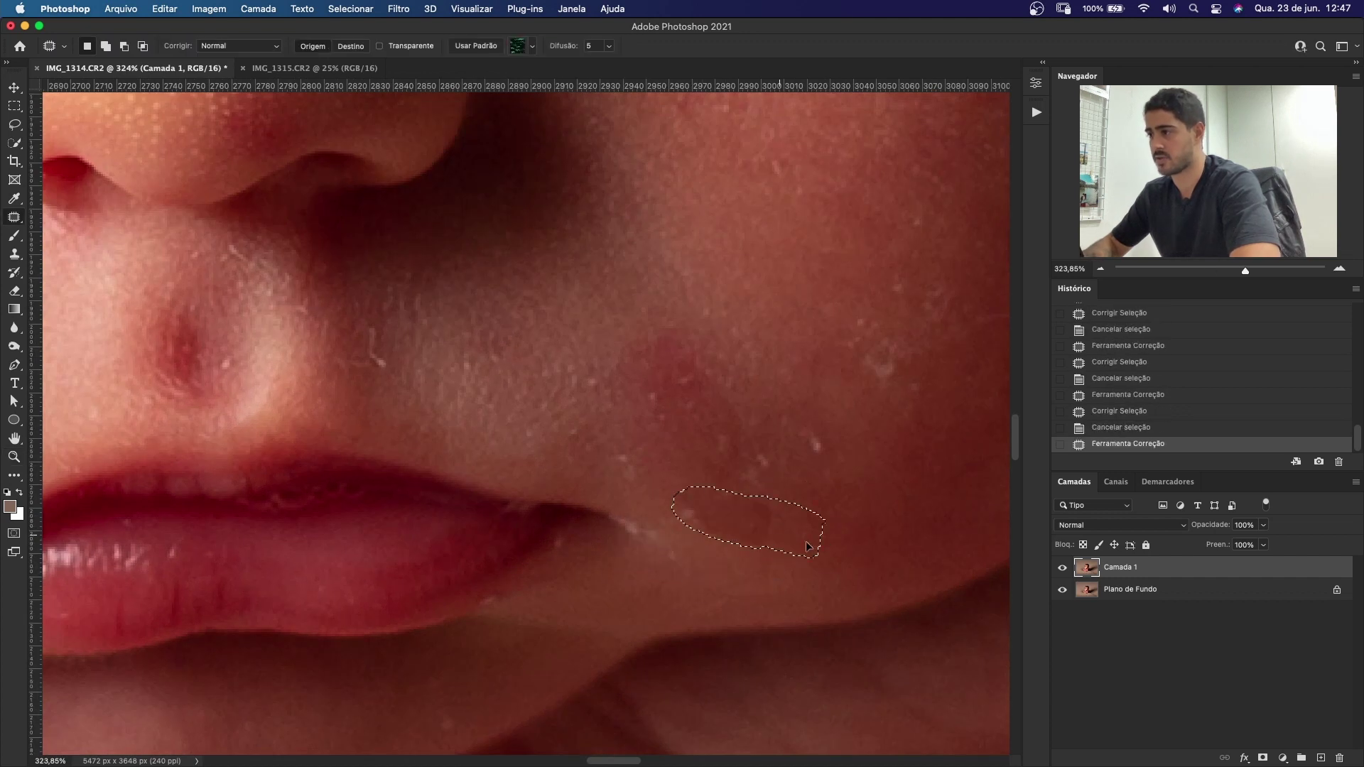
{"action": "mouse_move", "coordinate": [754, 435]}
{"action": "left_mouse_down"}
{"action": "mouse_move", "coordinate": [789, 511]}
{"action": "mouse_move", "coordinate": [767, 426]}
{"action": "mouse_move", "coordinate": [852, 451]}
{"action": "left_mouse_up"}
{"action": "left_click_drag", "start_coordinate": [817, 444], "coordinate": [920, 402]}
{"action": "key", "text": "super+d"}
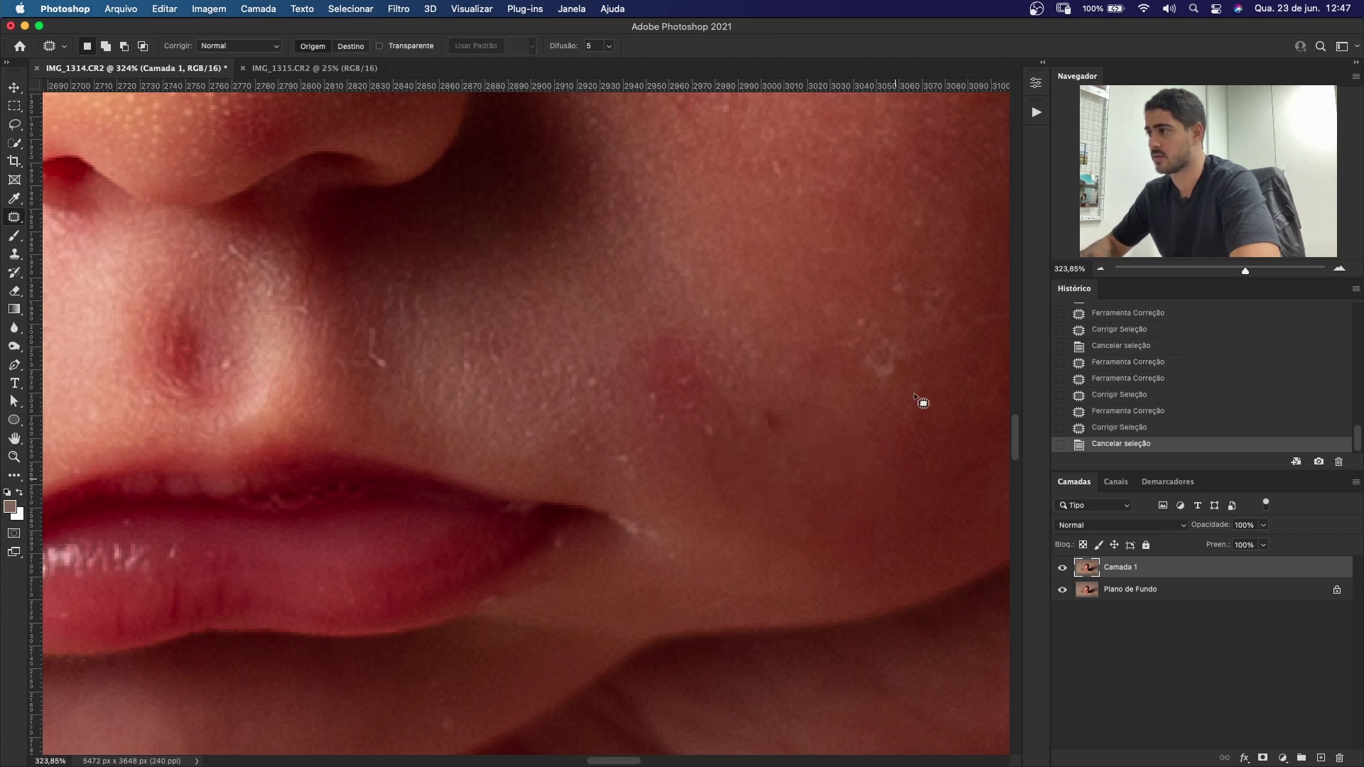
{"action": "mouse_move", "coordinate": [880, 328]}
{"action": "left_mouse_down"}
{"action": "mouse_move", "coordinate": [902, 430]}
{"action": "mouse_move", "coordinate": [794, 431]}
{"action": "mouse_move", "coordinate": [807, 457]}
{"action": "mouse_move", "coordinate": [700, 399]}
{"action": "left_mouse_up"}
{"action": "key", "text": "super+d"}
{"action": "key", "text": "super+d"}
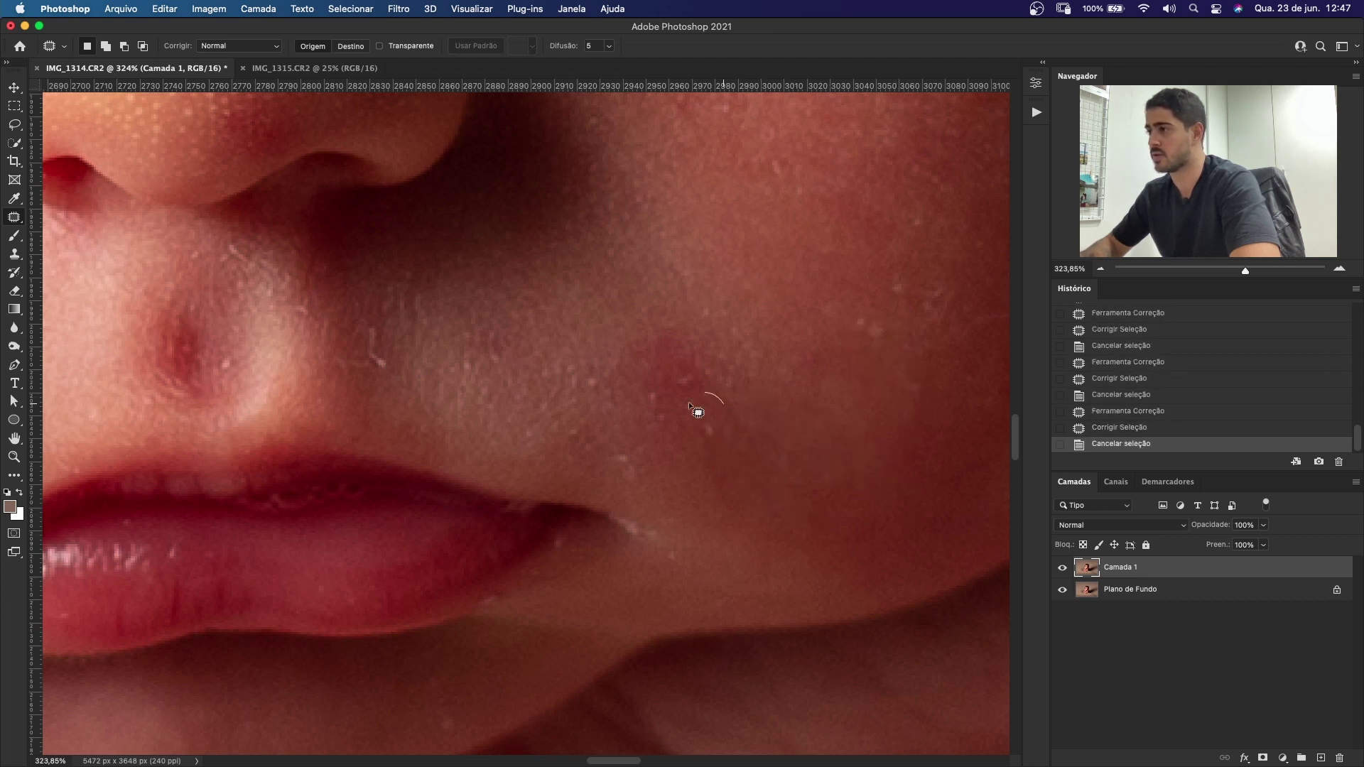
Step: Patch the flaky skin at the shaded corner of the mouth and the reddish spot on the cheek beside it
{"action": "left_click_drag", "start_coordinate": [669, 453], "coordinate": [630, 480]}
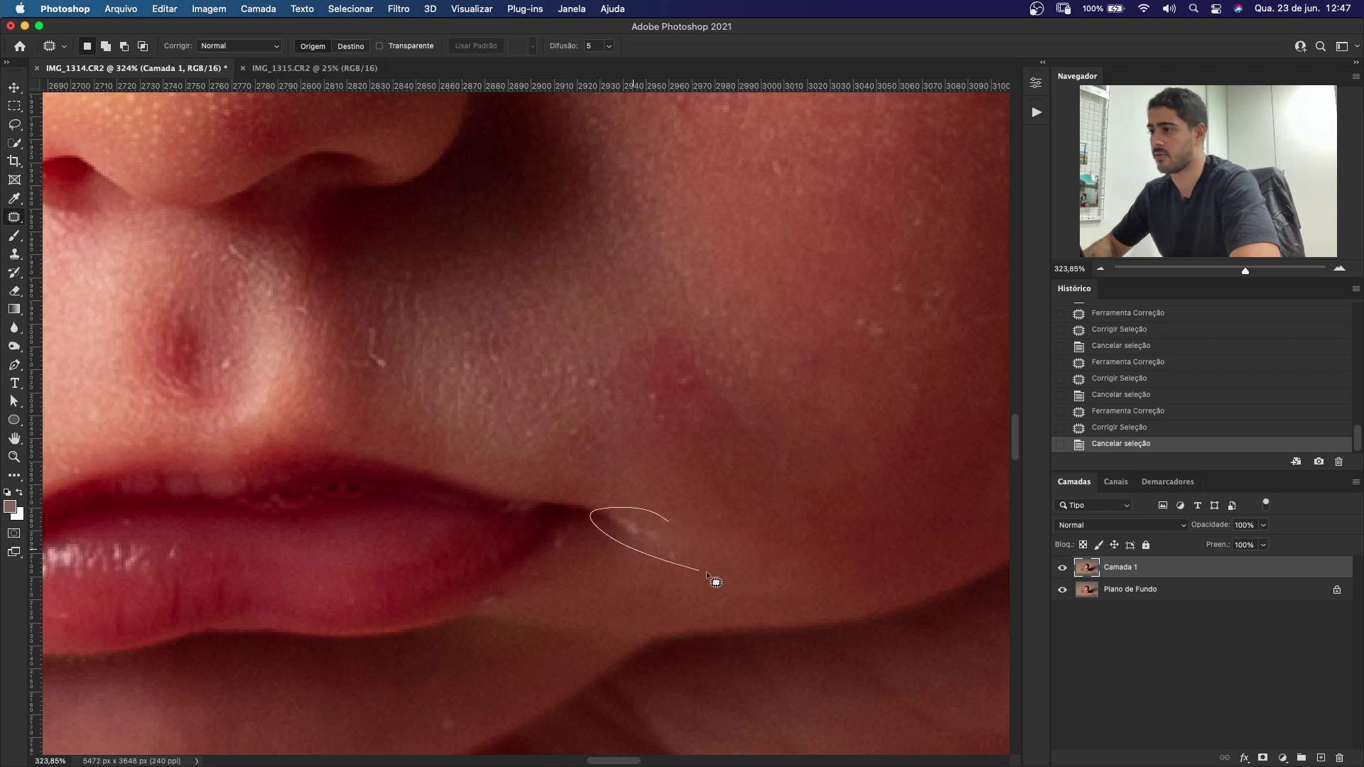
{"action": "mouse_move", "coordinate": [654, 420]}
{"action": "left_mouse_down"}
{"action": "mouse_move", "coordinate": [727, 393]}
{"action": "mouse_move", "coordinate": [755, 451]}
{"action": "left_mouse_up"}
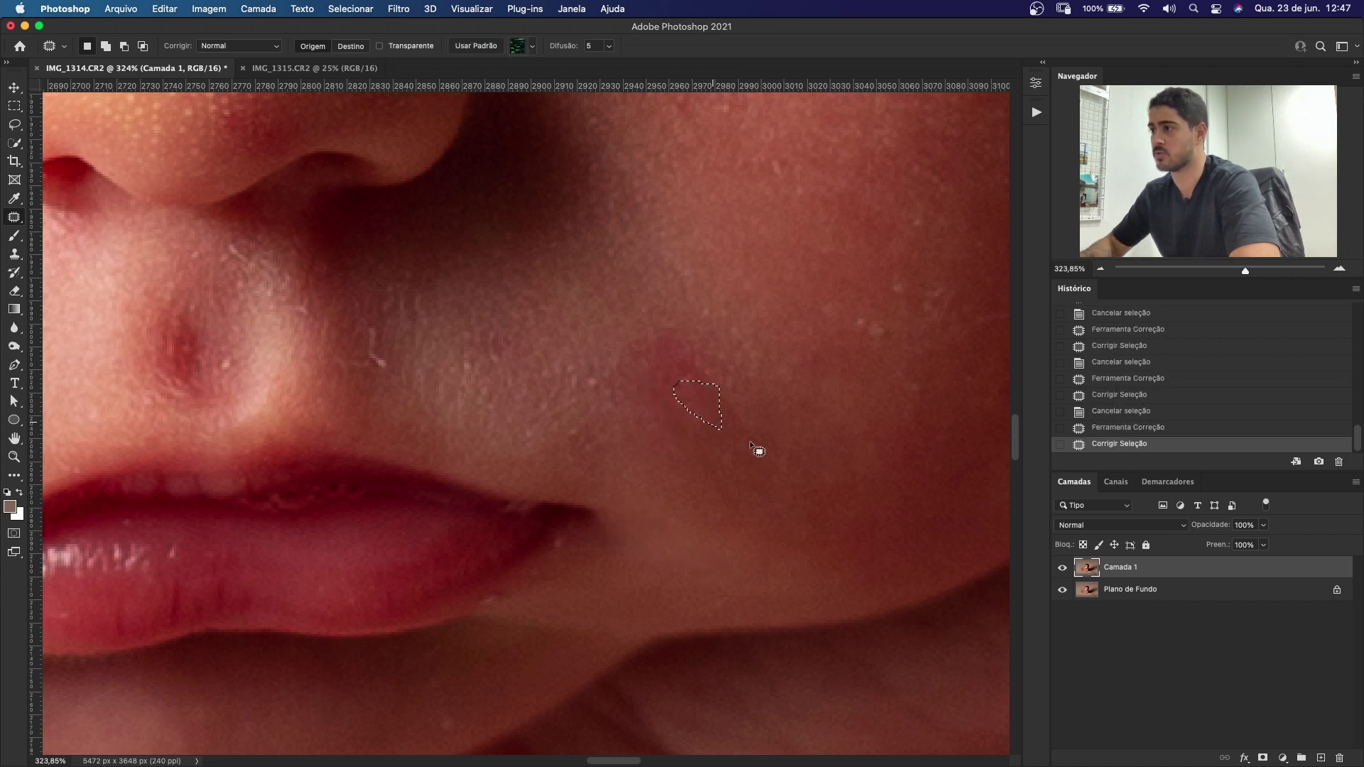
{"action": "mouse_move", "coordinate": [671, 398]}
{"action": "left_mouse_down"}
{"action": "mouse_move", "coordinate": [731, 423]}
{"action": "mouse_move", "coordinate": [681, 412]}
{"action": "left_mouse_up"}
{"action": "key", "text": "super+d"}
{"action": "mouse_move", "coordinate": [682, 387]}
{"action": "left_mouse_down"}
{"action": "mouse_move", "coordinate": [606, 390]}
{"action": "mouse_move", "coordinate": [657, 419]}
{"action": "left_mouse_up"}
{"action": "key", "text": "super+d"}
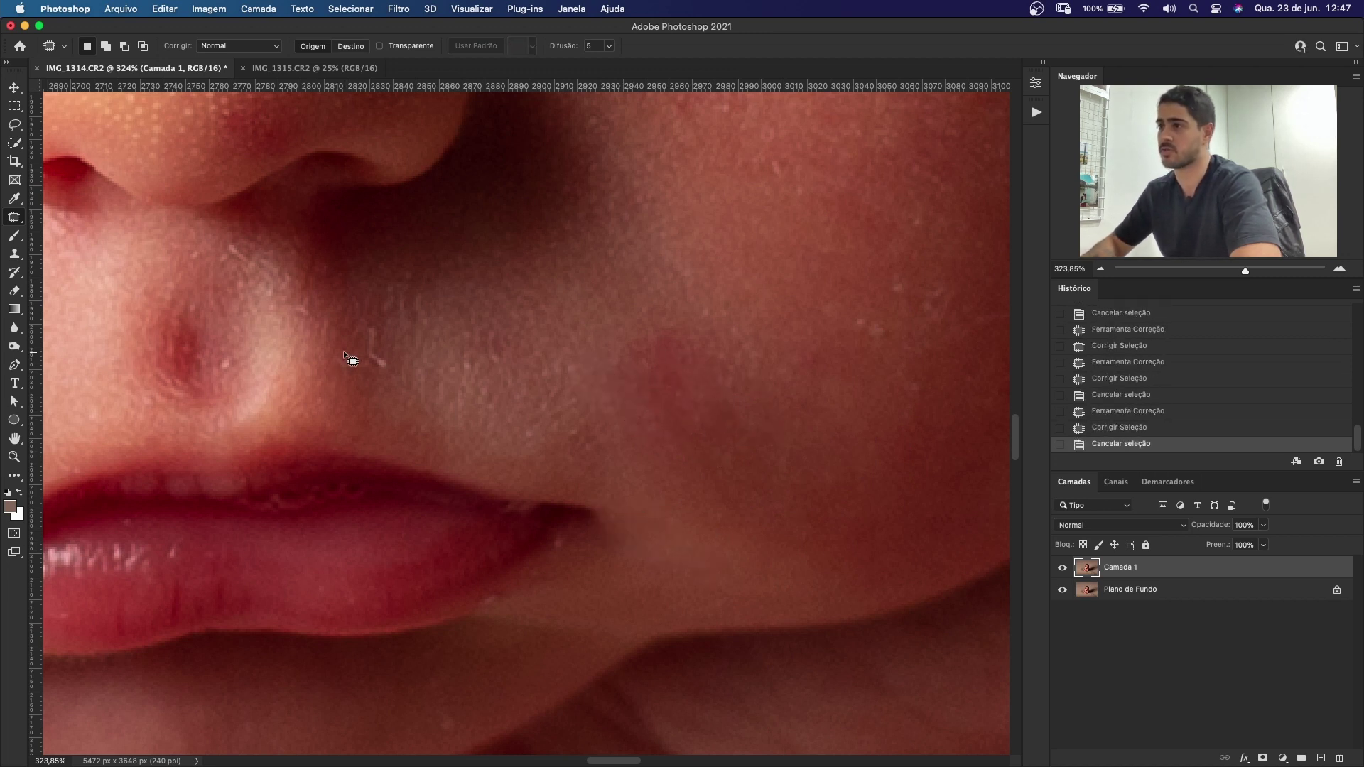
Step: Patch the dry skin lines between the nose and the shaded corner of the mouth
{"action": "mouse_move", "coordinate": [353, 360]}
{"action": "left_mouse_down"}
{"action": "mouse_move", "coordinate": [399, 393]}
{"action": "mouse_move", "coordinate": [318, 328]}
{"action": "mouse_move", "coordinate": [508, 415]}
{"action": "mouse_move", "coordinate": [455, 405]}
{"action": "mouse_move", "coordinate": [556, 454]}
{"action": "left_mouse_up"}
{"action": "key", "text": "super+d"}
{"action": "key", "text": "super+0"}
{"action": "key", "text": "super+d"}
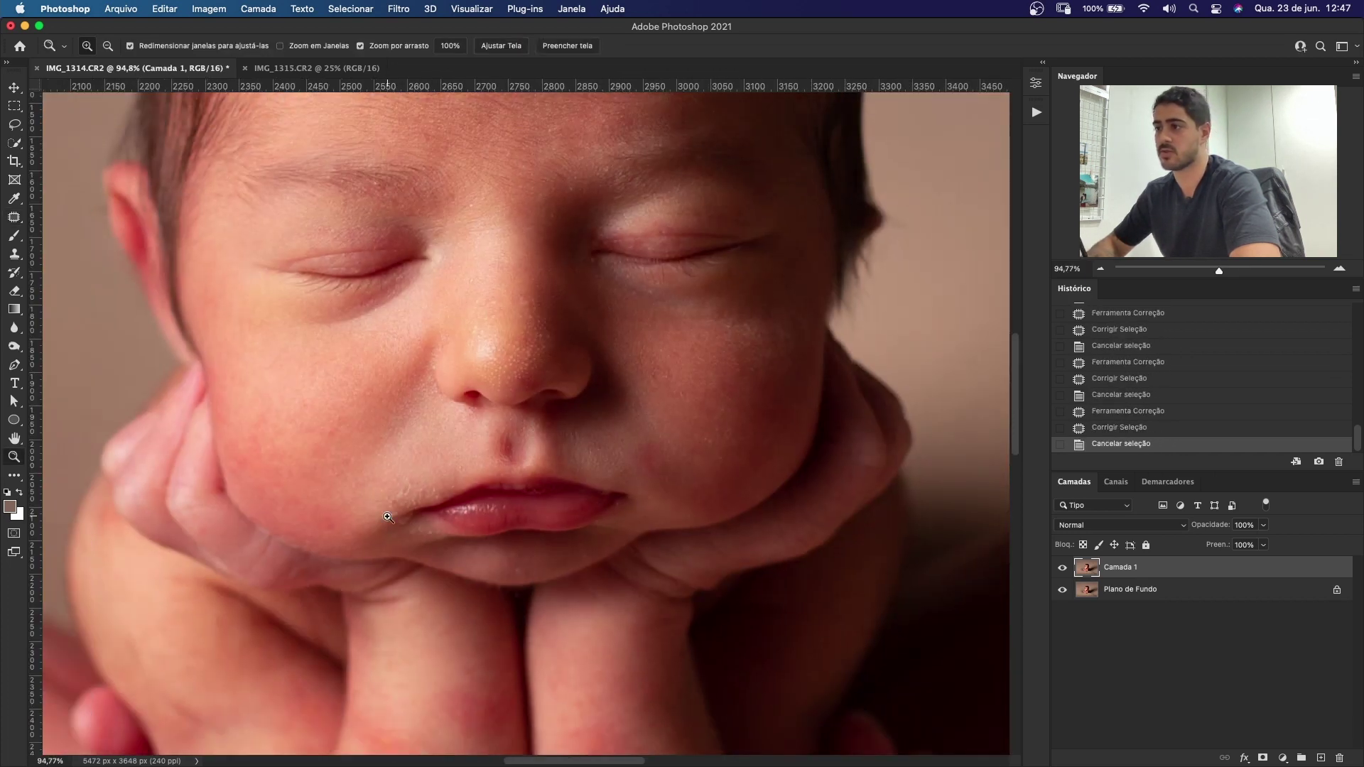
Step: Patch the flaky skin just above the mouth corner on the brighter side of the face
{"action": "scroll", "coordinate": [568, 451], "scroll_direction": "up", "scroll_amount": 5}
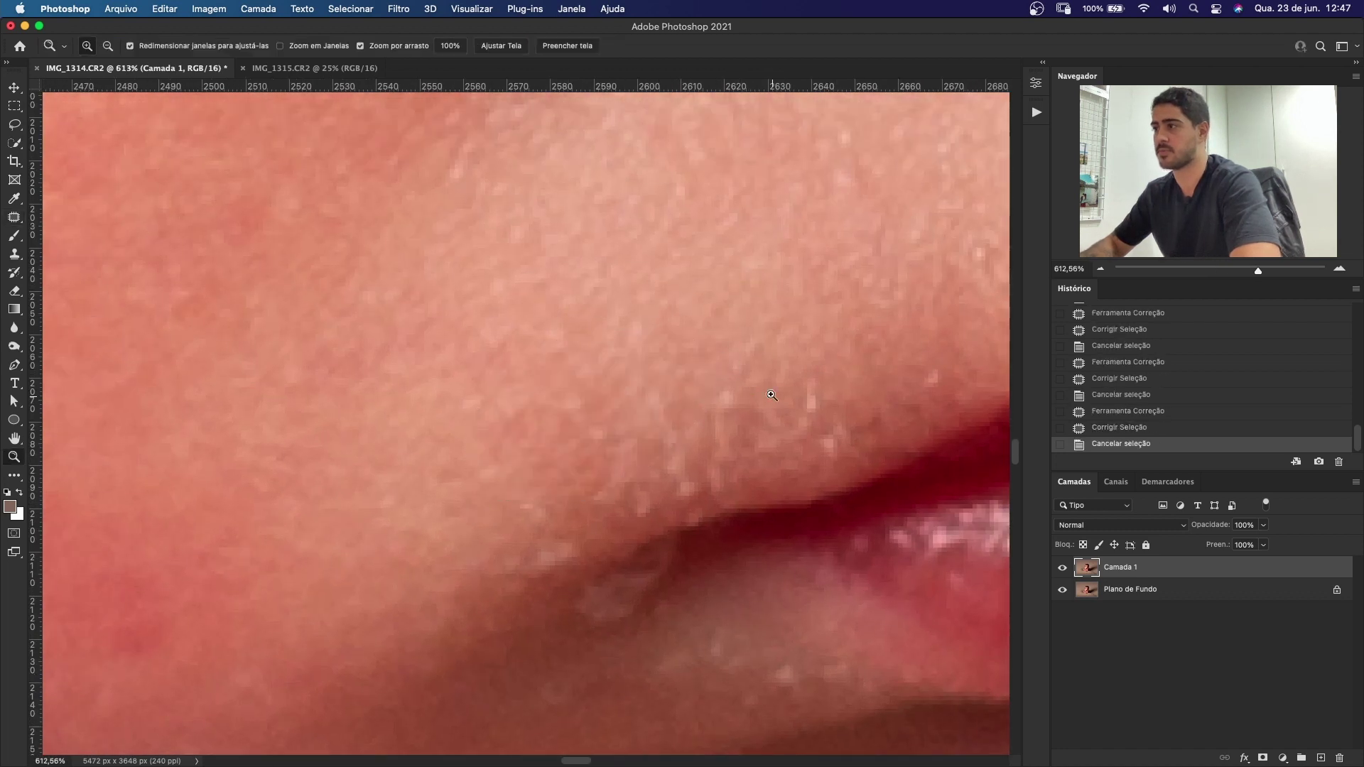
{"action": "scroll", "coordinate": [710, 412], "scroll_direction": "down", "scroll_amount": 4}
{"action": "mouse_move", "coordinate": [710, 410]}
{"action": "left_mouse_down"}
{"action": "mouse_move", "coordinate": [696, 482]}
{"action": "mouse_move", "coordinate": [710, 412]}
{"action": "left_mouse_up"}
{"action": "mouse_move", "coordinate": [657, 419]}
{"action": "left_mouse_down"}
{"action": "mouse_move", "coordinate": [689, 472]}
{"action": "mouse_move", "coordinate": [750, 448]}
{"action": "mouse_move", "coordinate": [760, 368]}
{"action": "left_mouse_up"}
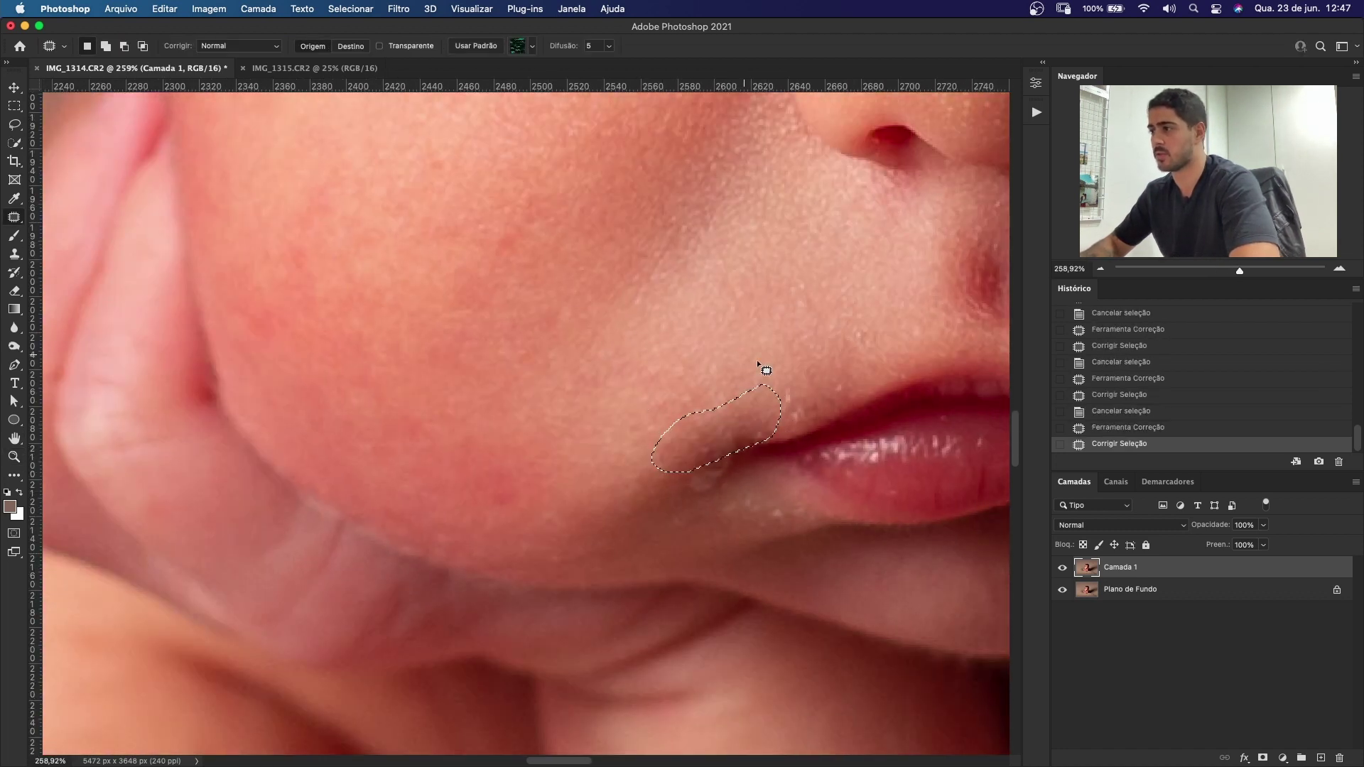
{"action": "key", "text": "super+d"}
Step: Patch the remaining rough skin beside the brighter mouth corner and the small spot above the upper lip
{"action": "scroll", "coordinate": [837, 364], "scroll_direction": "right", "scroll_amount": 5}
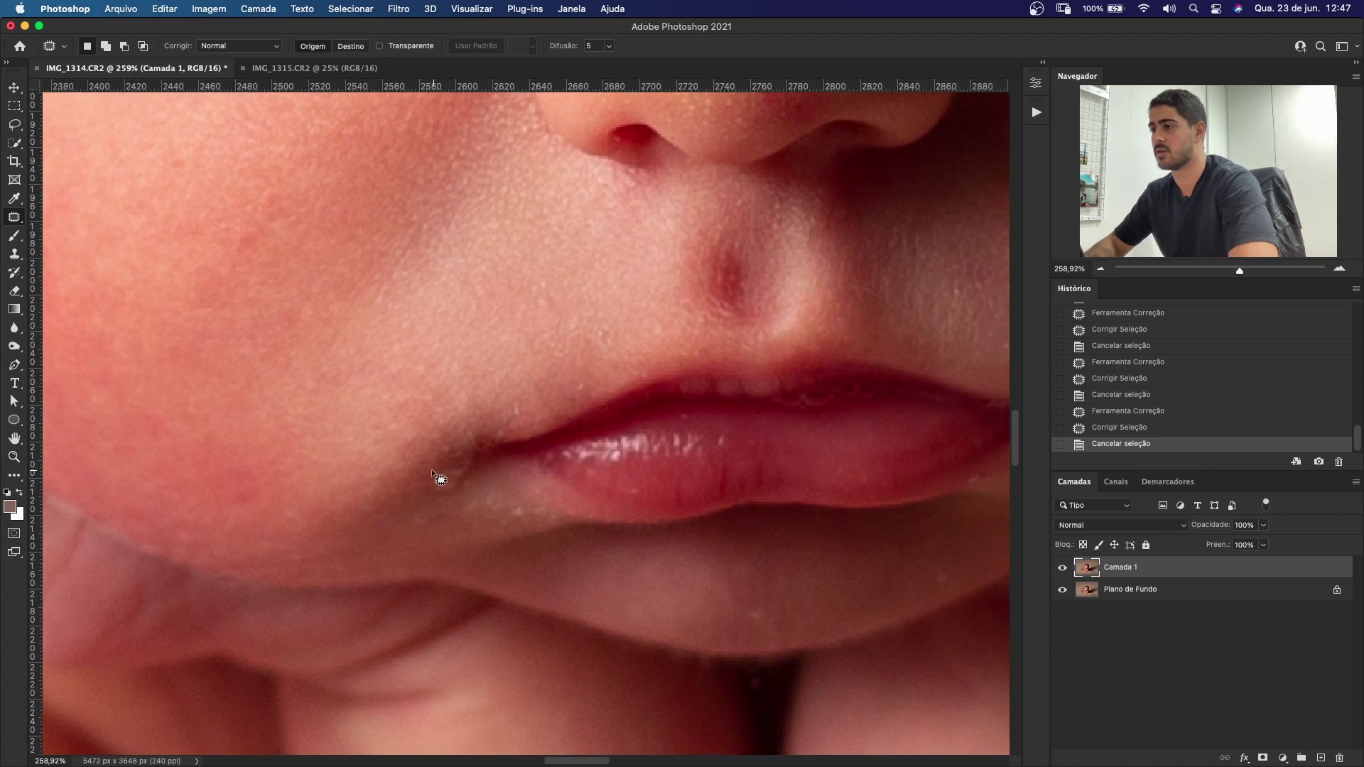
{"action": "mouse_move", "coordinate": [477, 462]}
{"action": "left_mouse_down"}
{"action": "mouse_move", "coordinate": [414, 480]}
{"action": "mouse_move", "coordinate": [426, 490]}
{"action": "left_mouse_up"}
{"action": "mouse_move", "coordinate": [447, 477]}
{"action": "left_mouse_down"}
{"action": "mouse_move", "coordinate": [523, 496]}
{"action": "mouse_move", "coordinate": [502, 518]}
{"action": "mouse_move", "coordinate": [451, 524]}
{"action": "mouse_move", "coordinate": [455, 544]}
{"action": "left_mouse_up"}
{"action": "key", "text": "super+d"}
{"action": "key", "text": "super+d"}
{"action": "key", "text": "super+d"}
{"action": "mouse_move", "coordinate": [556, 392]}
{"action": "left_mouse_down"}
{"action": "mouse_move", "coordinate": [500, 421]}
{"action": "mouse_move", "coordinate": [490, 406]}
{"action": "left_mouse_up"}
{"action": "mouse_move", "coordinate": [511, 408]}
{"action": "left_mouse_down"}
{"action": "mouse_move", "coordinate": [609, 390]}
{"action": "mouse_move", "coordinate": [624, 350]}
{"action": "left_mouse_up"}
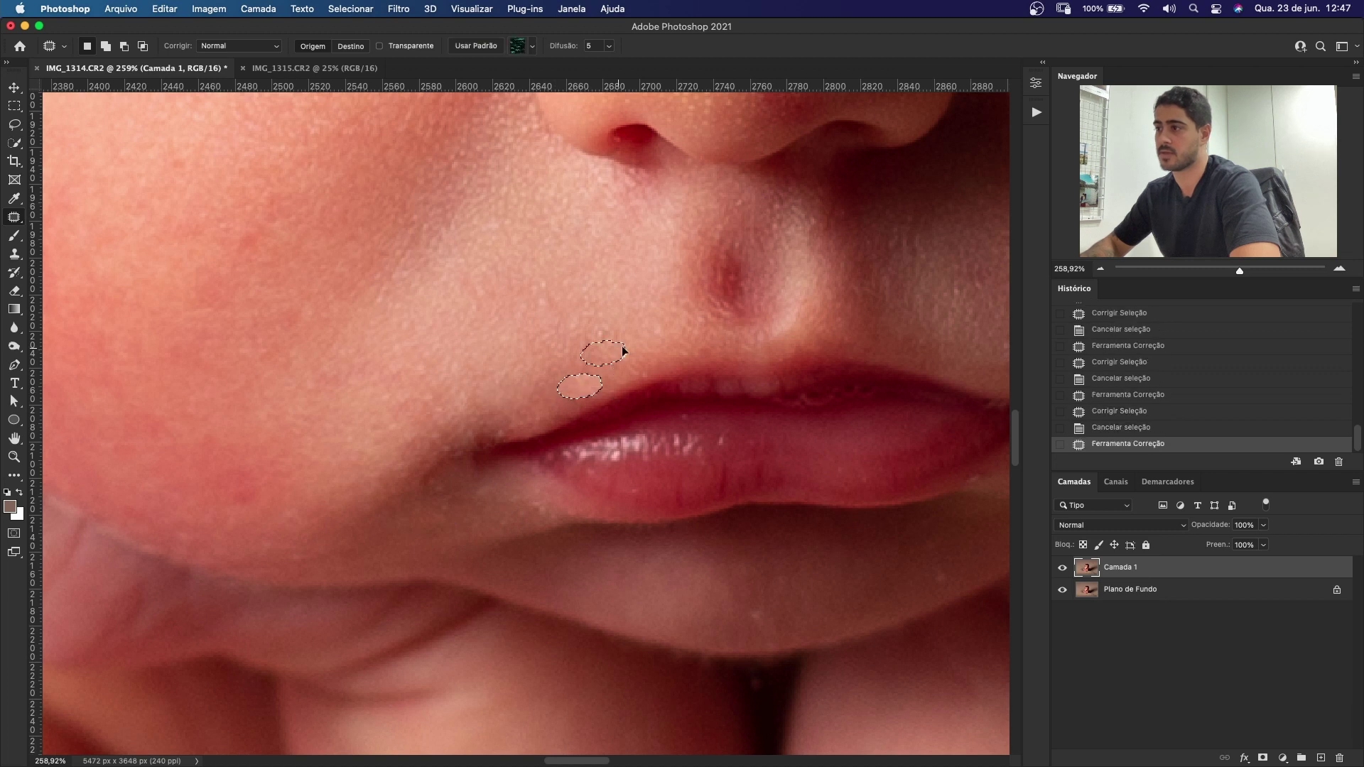
{"action": "key", "text": "z"}
{"action": "scroll", "coordinate": [625, 350], "scroll_direction": "down", "scroll_amount": 5}
{"action": "key", "text": "super+d"}
Step: Patch the light specks on the baby's chin and in the dark gap just beneath it
{"action": "scroll", "coordinate": [767, 426], "scroll_direction": "up", "scroll_amount": 10}
{"action": "key", "text": "j"}
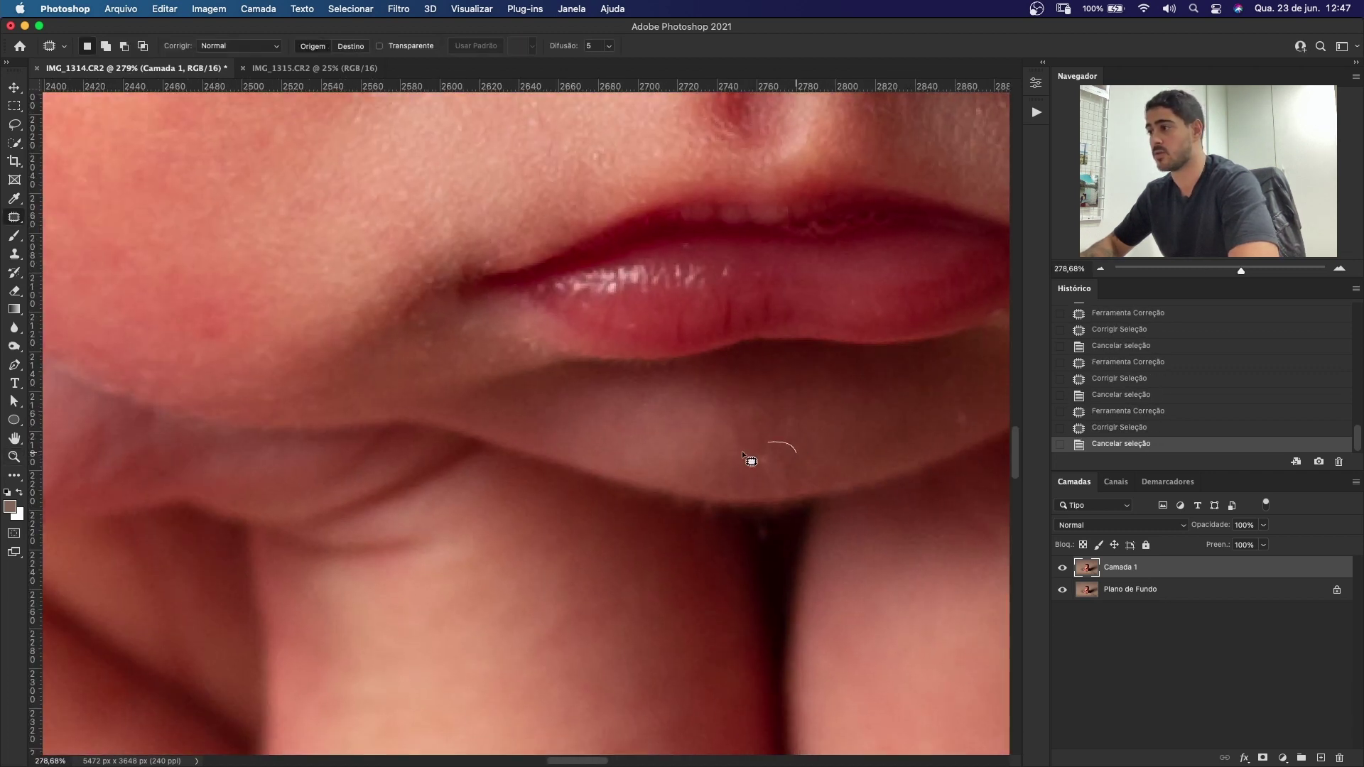
{"action": "left_click_drag", "start_coordinate": [515, 455], "coordinate": [570, 442]}
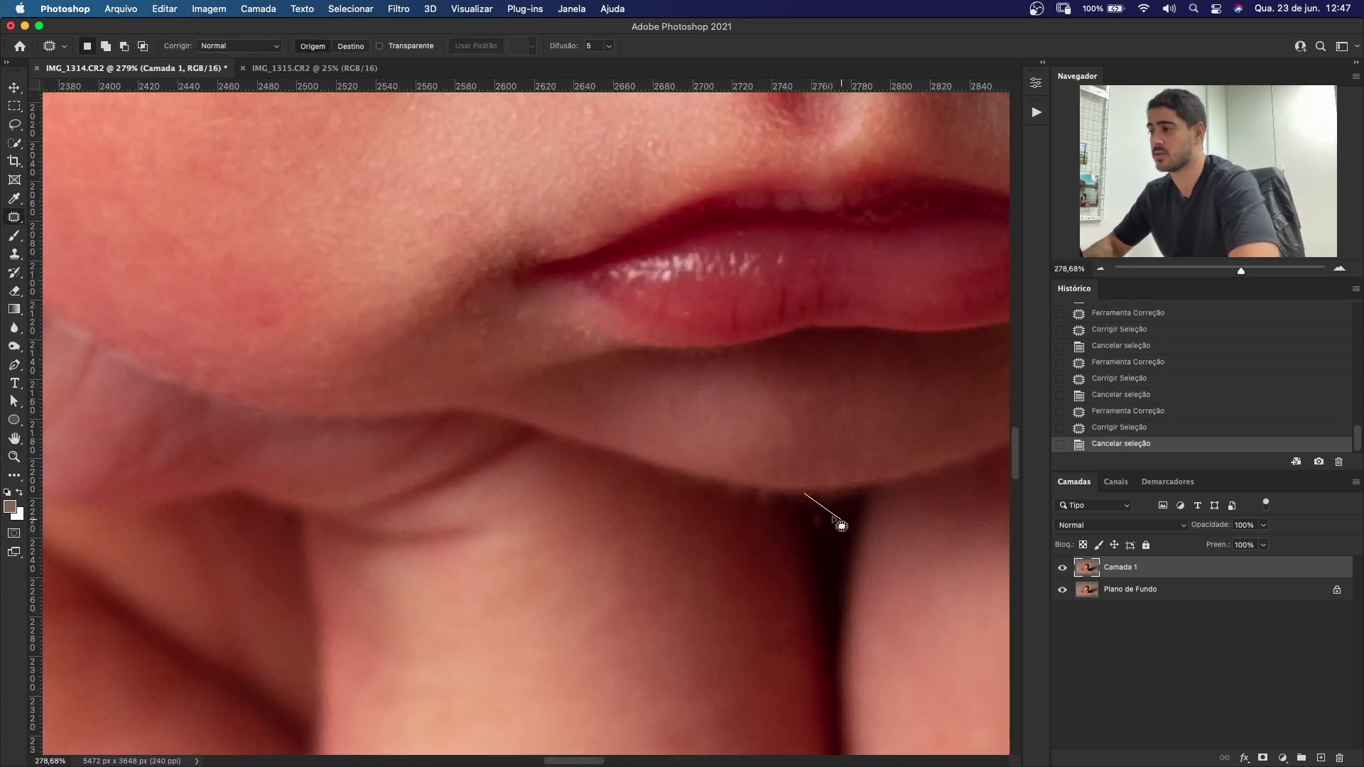
{"action": "mouse_move", "coordinate": [841, 526]}
{"action": "left_mouse_down"}
{"action": "mouse_move", "coordinate": [837, 554]}
{"action": "mouse_move", "coordinate": [472, 526]}
{"action": "left_mouse_up"}
{"action": "mouse_move", "coordinate": [653, 390]}
{"action": "left_mouse_down"}
{"action": "mouse_move", "coordinate": [665, 426]}
{"action": "mouse_move", "coordinate": [658, 372]}
{"action": "mouse_move", "coordinate": [651, 395]}
{"action": "mouse_move", "coordinate": [700, 323]}
{"action": "mouse_move", "coordinate": [690, 315]}
{"action": "mouse_move", "coordinate": [795, 260]}
{"action": "mouse_move", "coordinate": [707, 317]}
{"action": "left_mouse_up"}
Step: Remove the blemish on the blanket below the baby's elbows with the Spot Healing Brush
{"action": "key", "text": "z"}
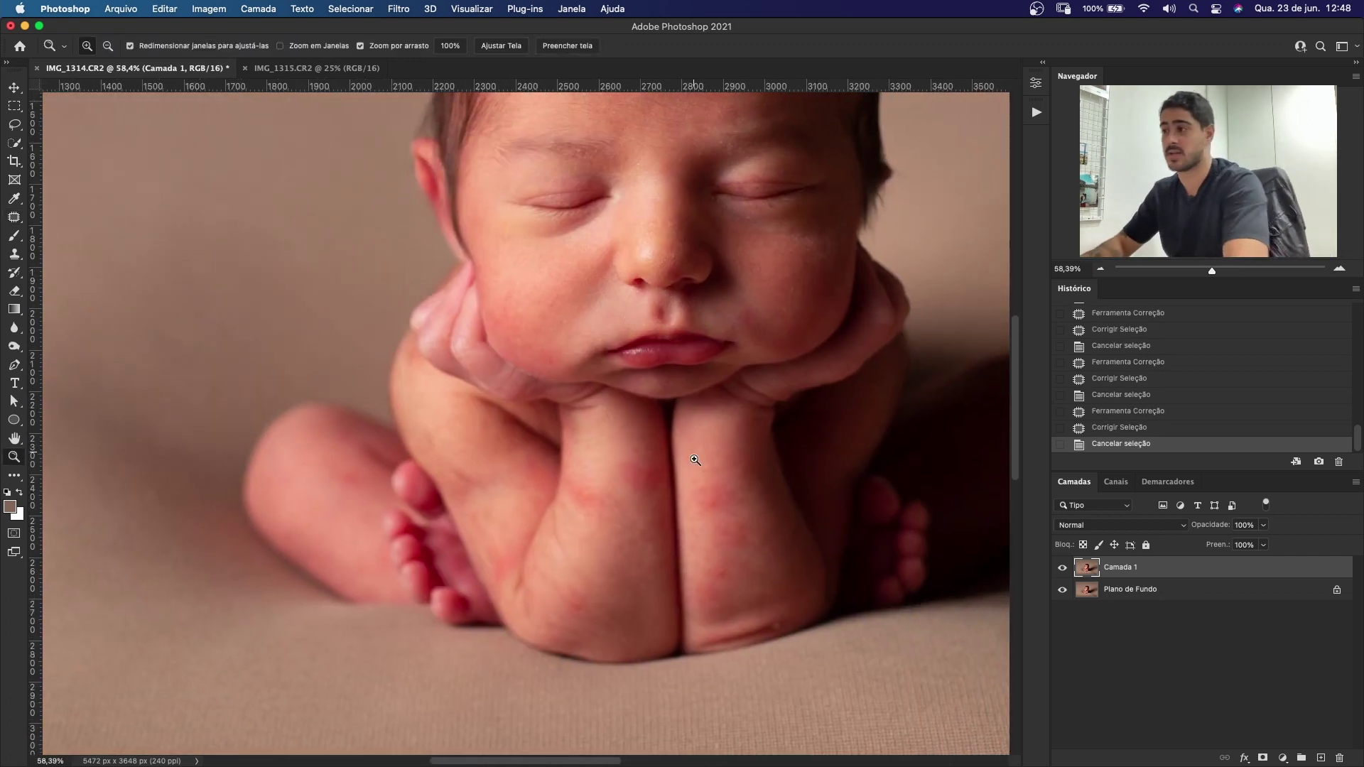
{"action": "scroll", "coordinate": [710, 604], "scroll_direction": "down", "scroll_amount": 5}
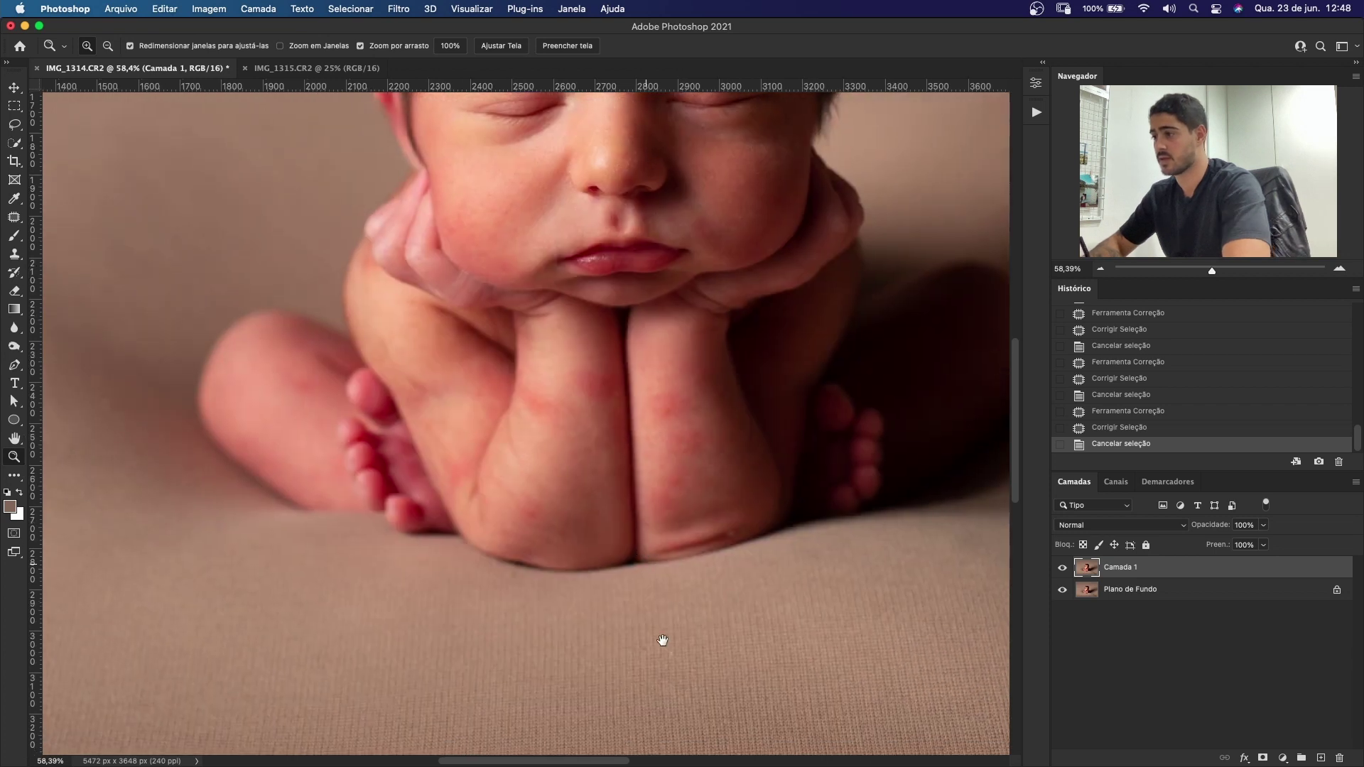
{"action": "key", "text": "j"}
{"action": "left_click", "coordinate": [673, 650]}
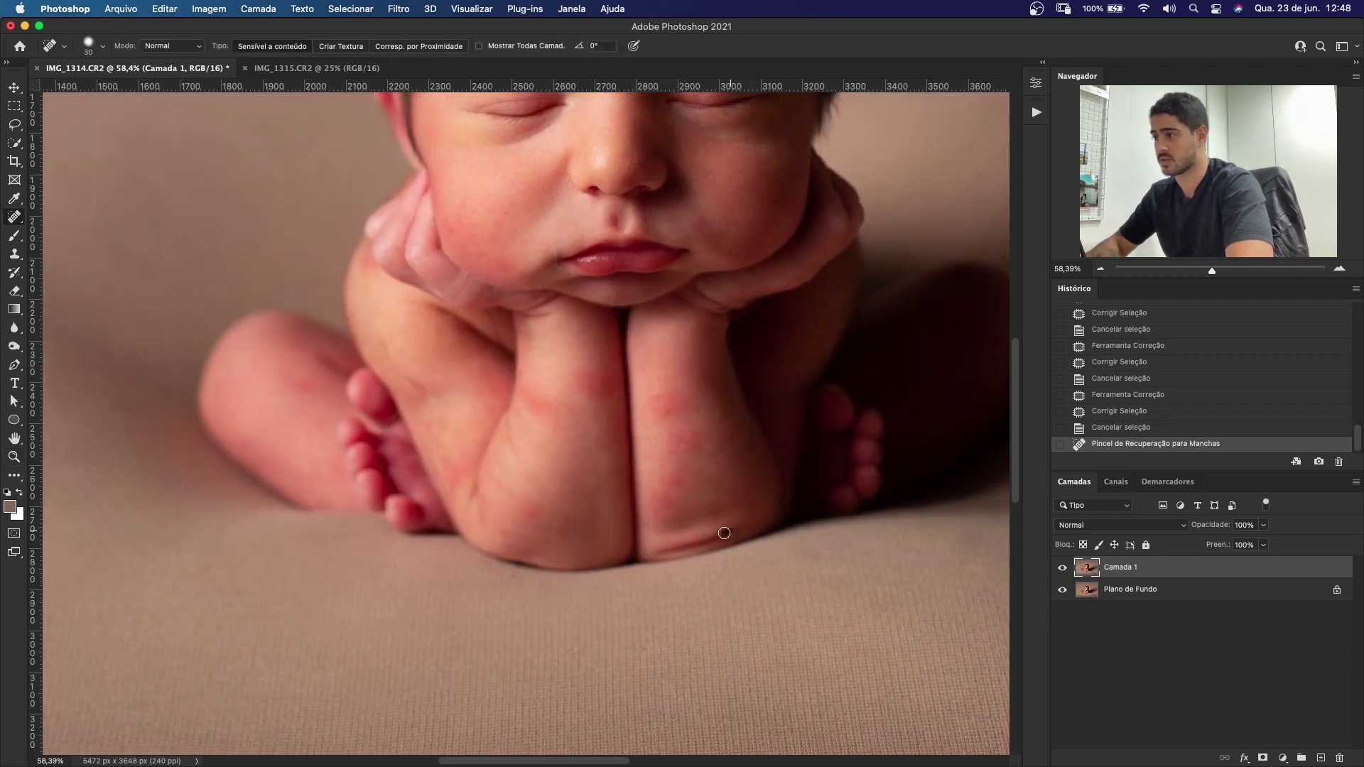
Step: Remove the small blemishes on the elbow and forearm of the darker side with the Spot Healing Brush
{"action": "left_click", "coordinate": [724, 533]}
{"action": "left_click", "coordinate": [664, 419]}
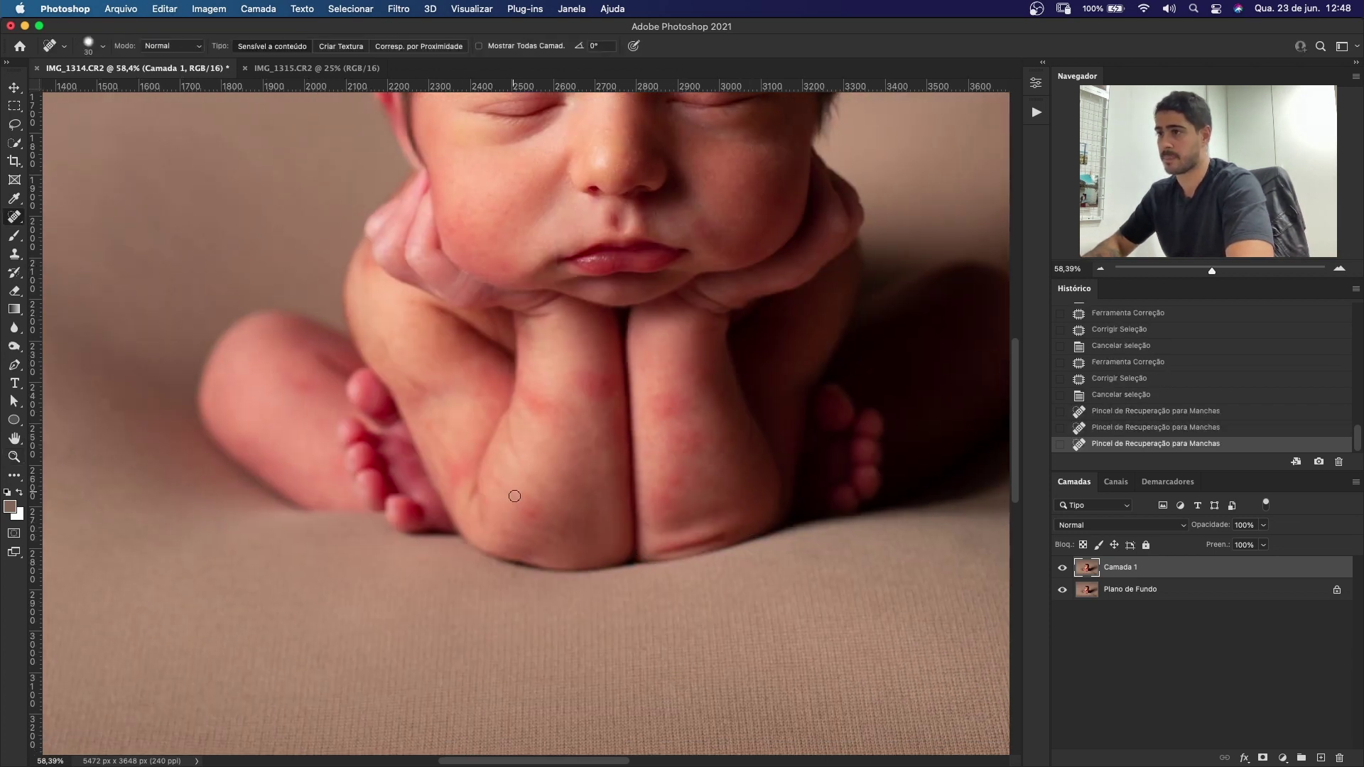
Step: Resize the Spot Healing Brush to 83 px and remove the blemishes by the brighter-side eyebrow, between the brows and near the other inner eye corner
{"action": "left_click_drag", "start_coordinate": [515, 496], "coordinate": [568, 496]}
{"action": "scroll", "coordinate": [608, 412], "scroll_direction": "up", "scroll_amount": 3}
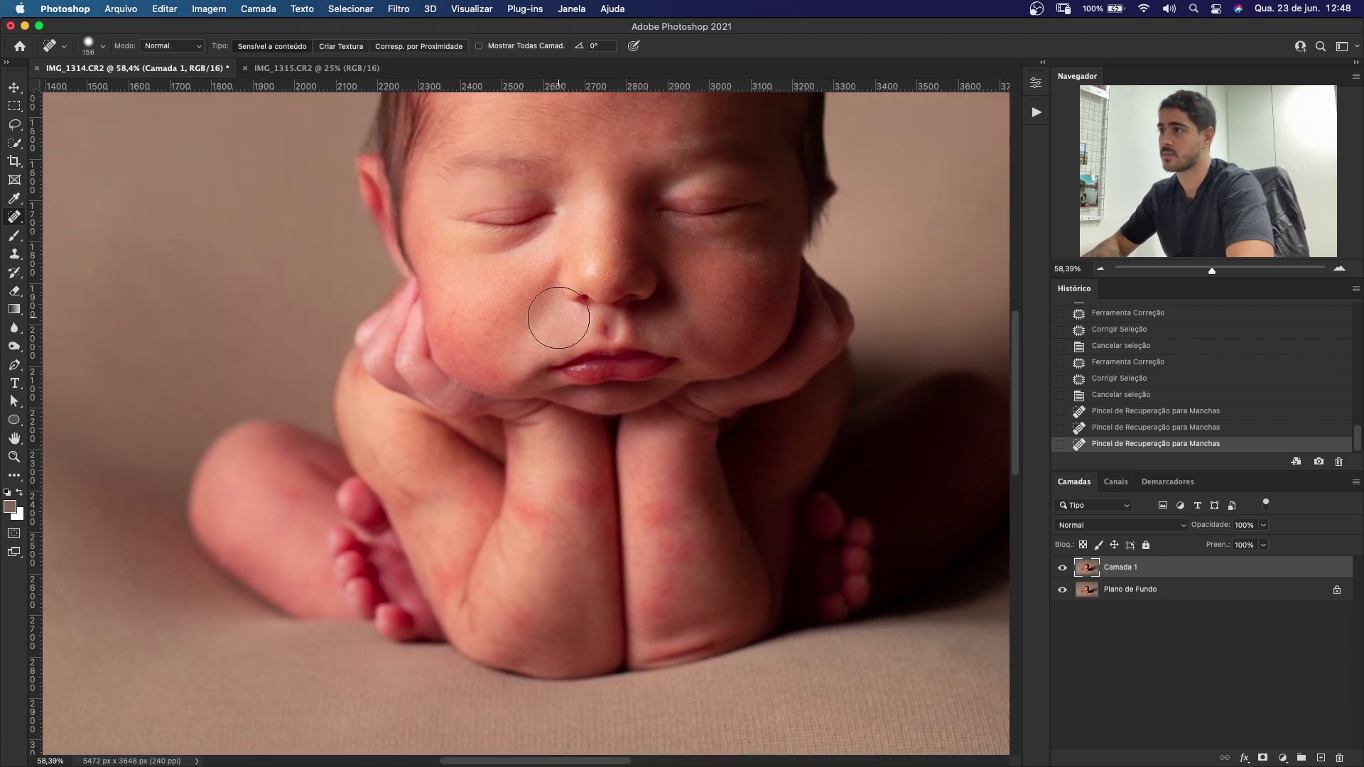
{"action": "left_click_drag", "start_coordinate": [559, 318], "coordinate": [530, 313]}
{"action": "left_click", "coordinate": [520, 169]}
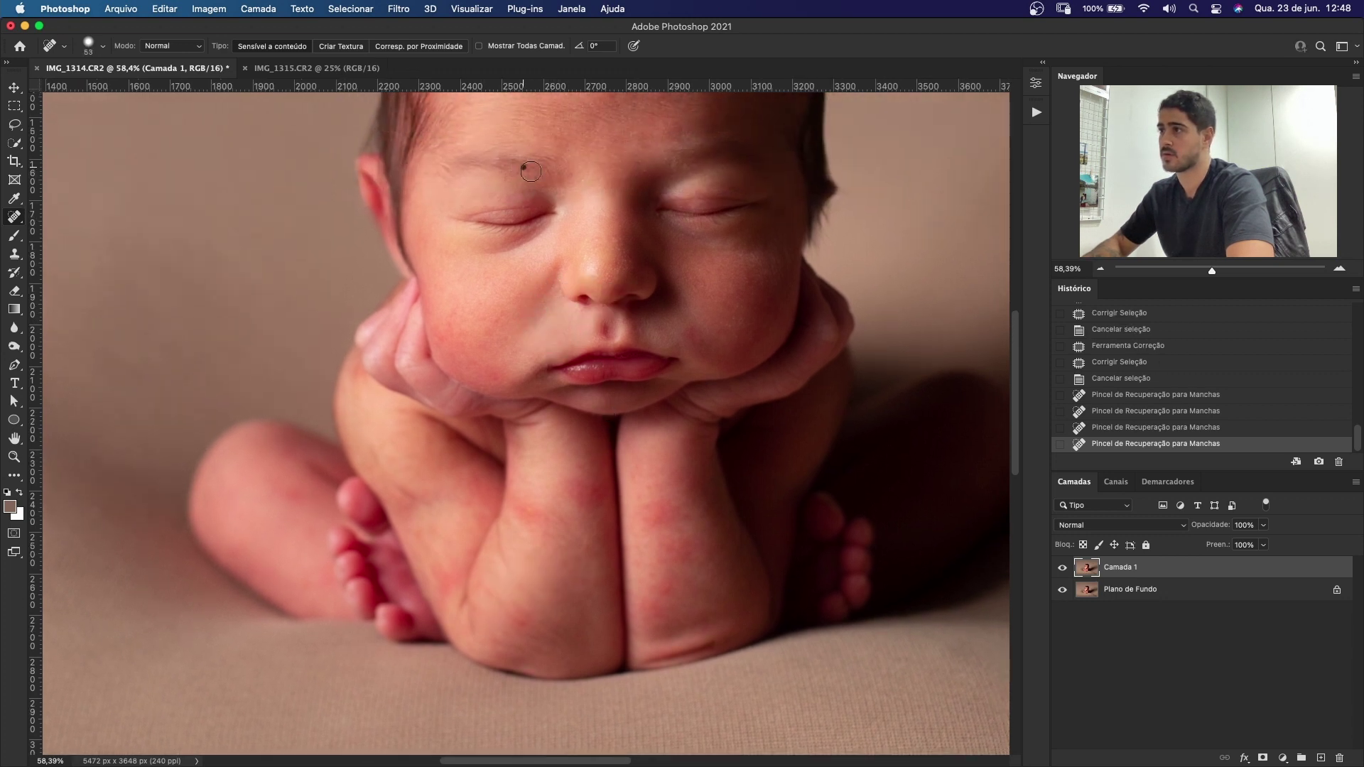
{"action": "left_click", "coordinate": [600, 181]}
{"action": "left_click", "coordinate": [588, 180]}
{"action": "left_click", "coordinate": [647, 177]}
{"action": "left_click", "coordinate": [645, 196]}
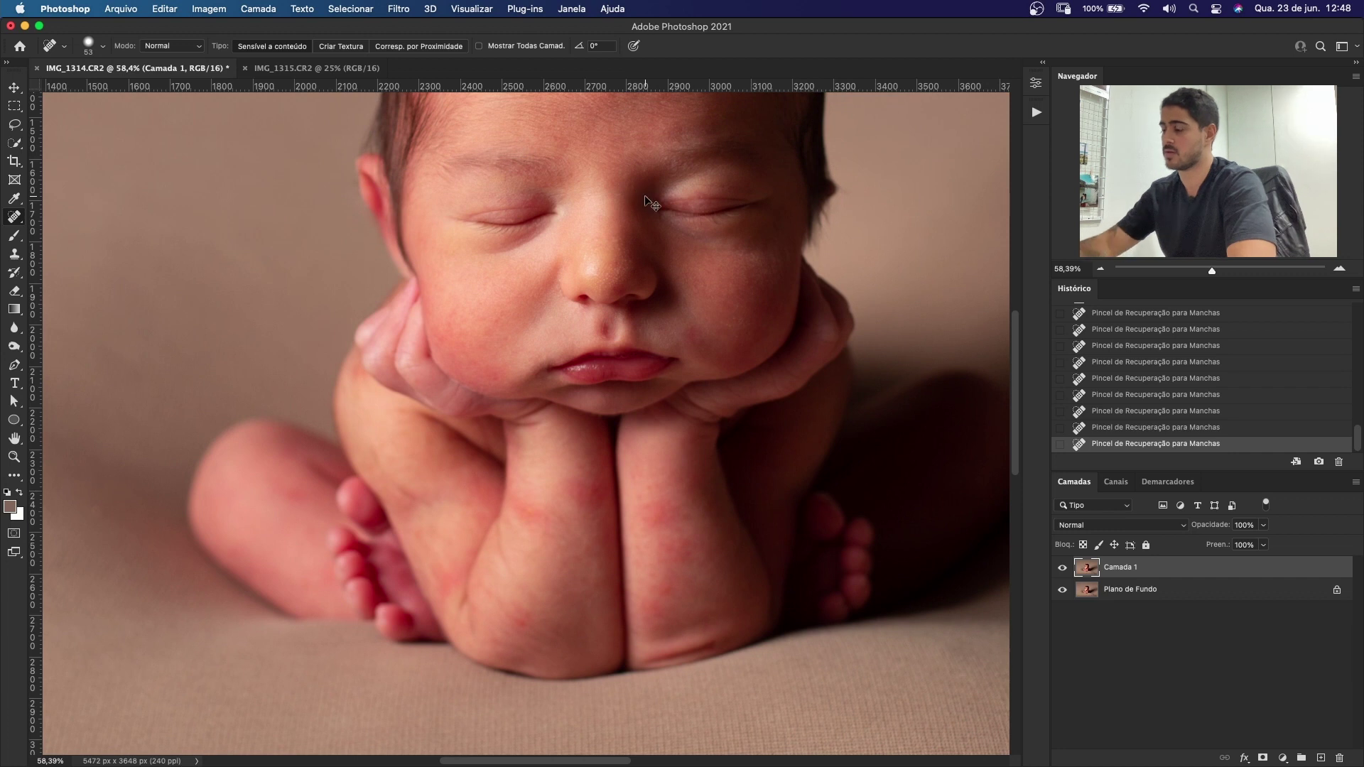
Step: Crop the image proportionally in two passes to about 5109 x 3406 px, trimming the stray strips along the borders
{"action": "key", "text": "super+0"}
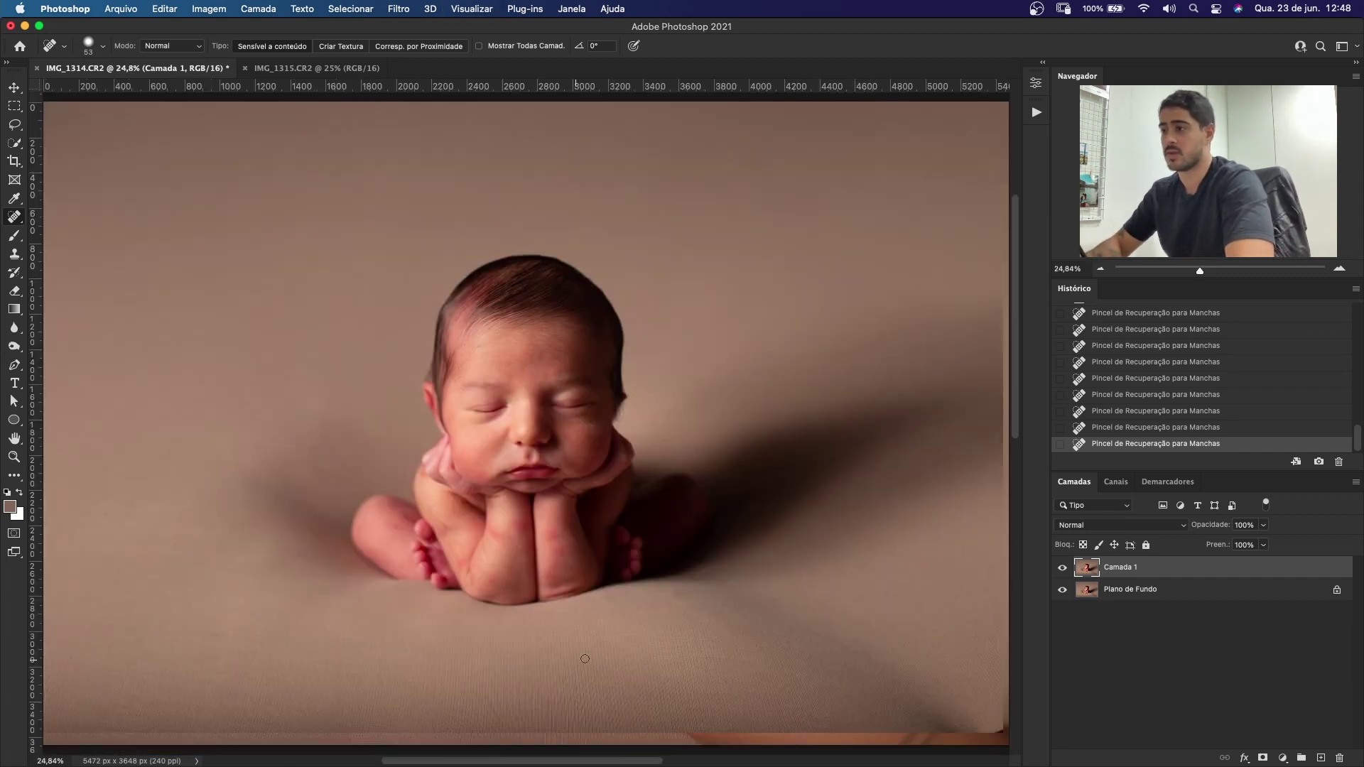
{"action": "key", "text": "c"}
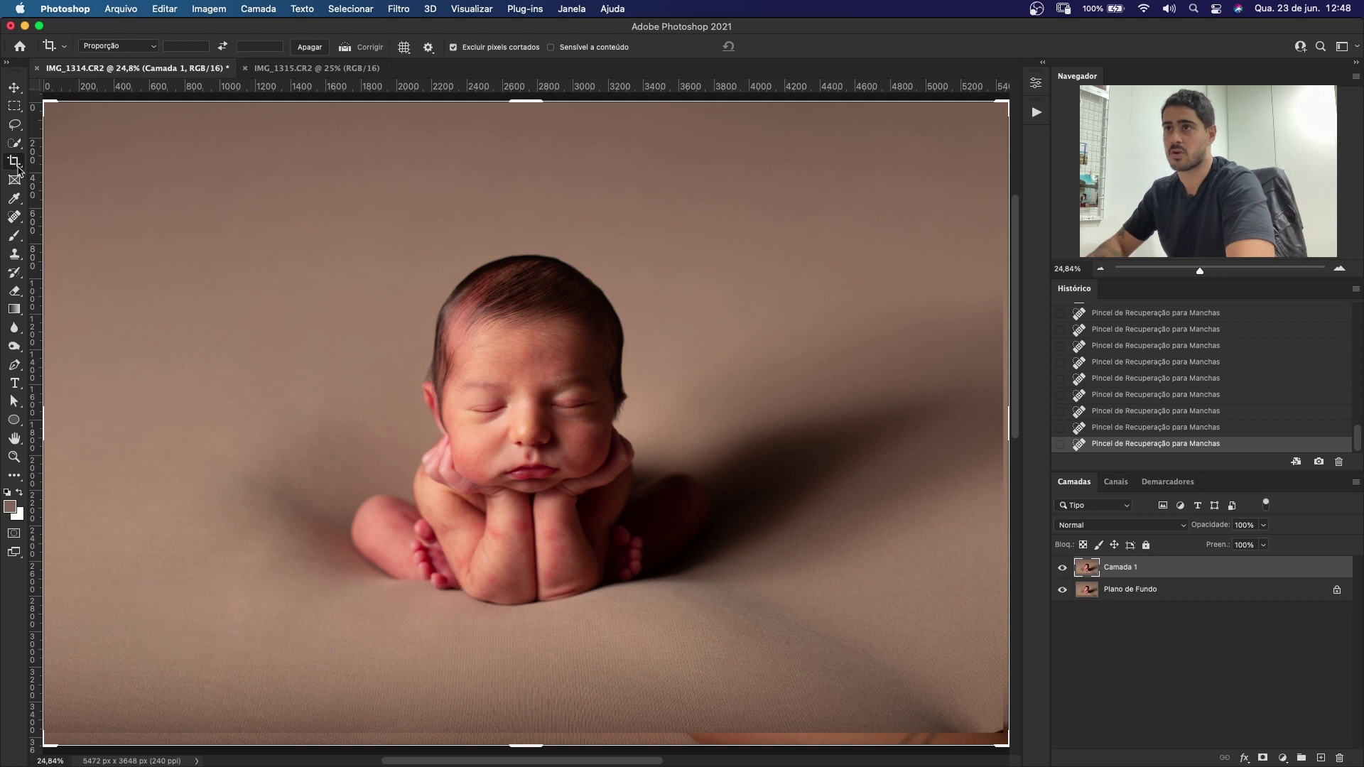
{"action": "left_click_drag", "start_coordinate": [999, 746], "coordinate": [993, 745]}
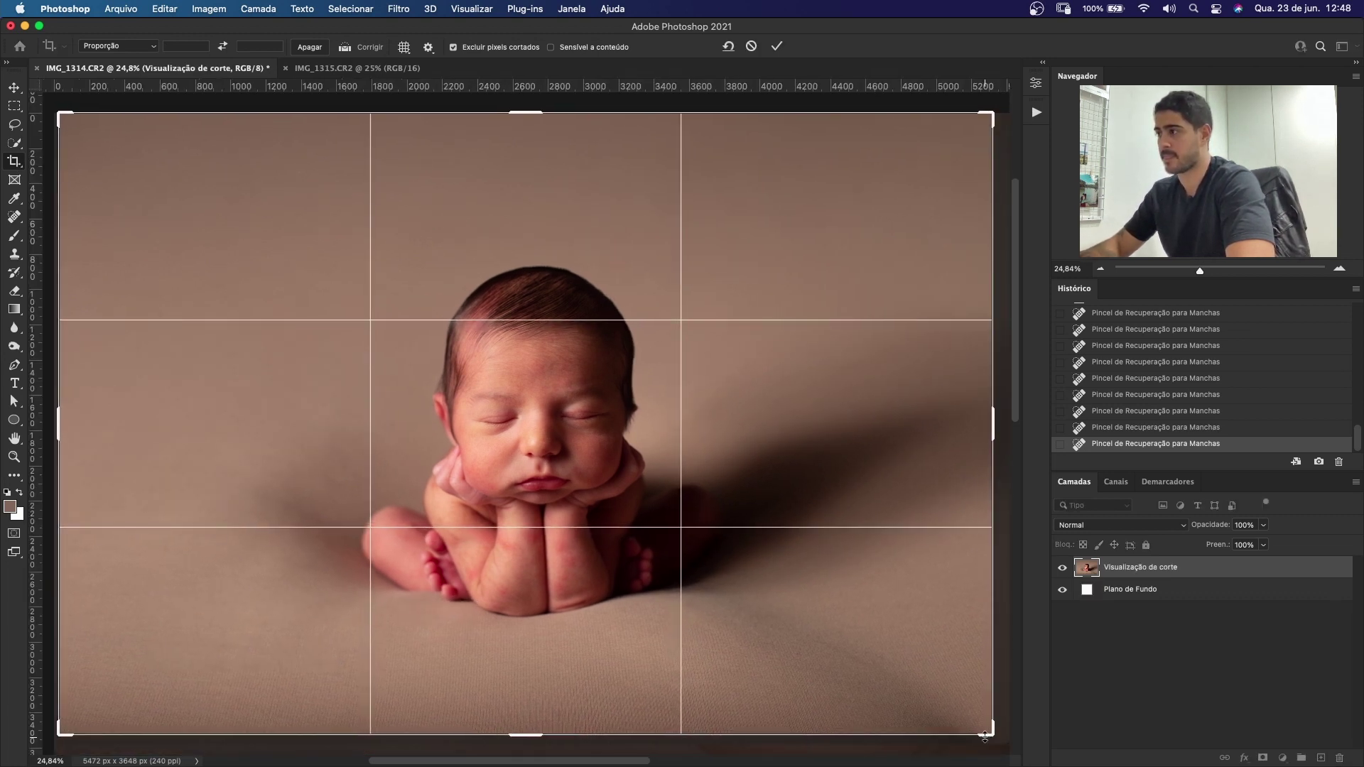
{"action": "key", "text": "Return"}
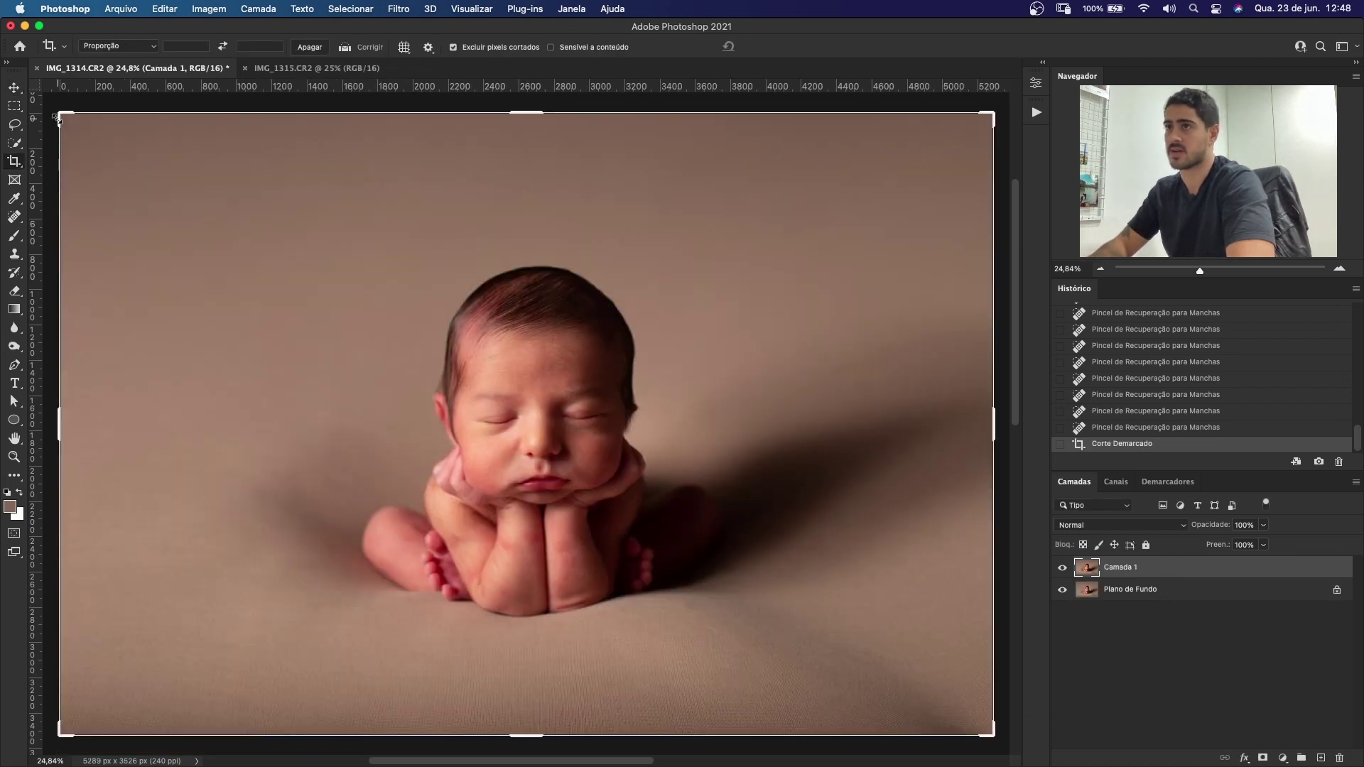
{"action": "left_click_drag", "start_coordinate": [57, 119], "coordinate": [78, 128]}
{"action": "key", "text": "Return"}
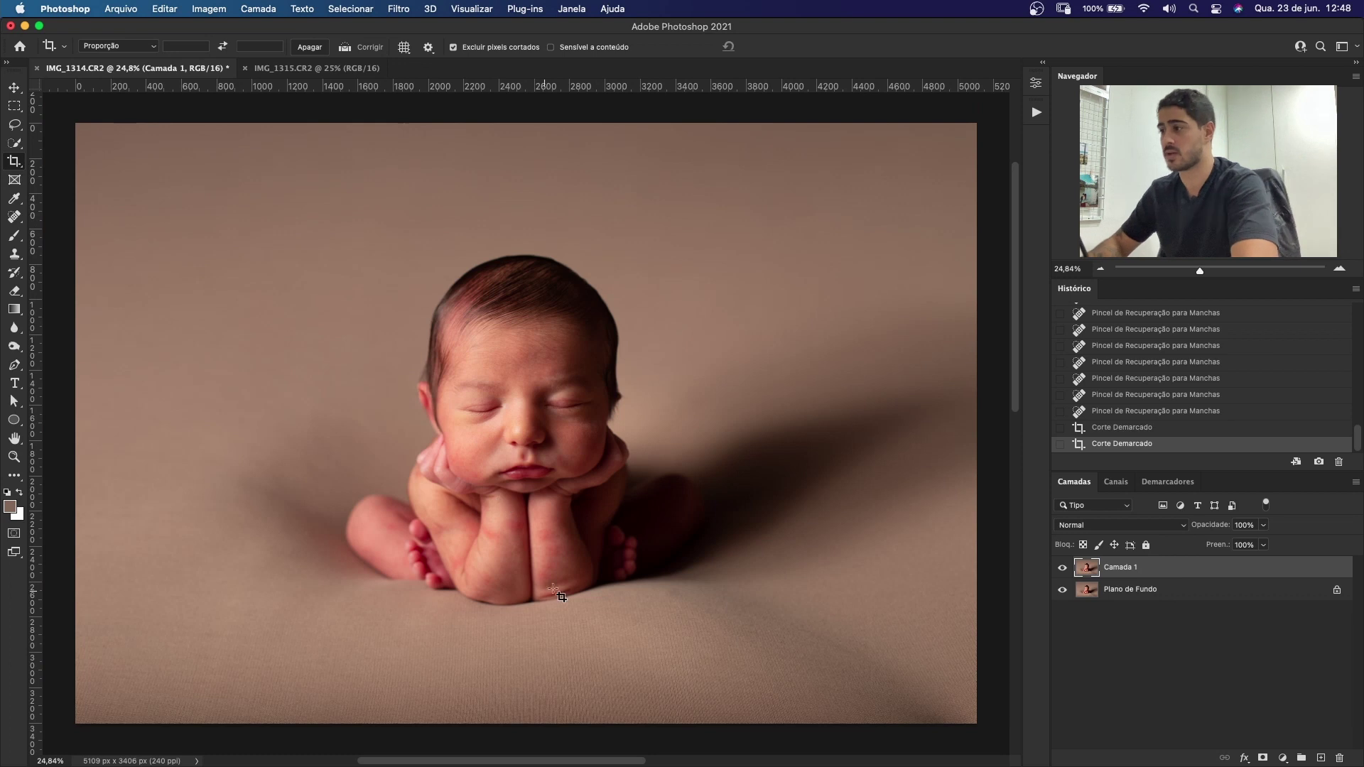
Step: Outline the skin crease at the base of the darker-side elbow with the Patch tool
{"action": "key", "text": "z"}
{"action": "mouse_move", "coordinate": [558, 598]}
{"action": "left_mouse_down"}
{"action": "mouse_move", "coordinate": [678, 603]}
{"action": "mouse_move", "coordinate": [645, 563]}
{"action": "left_mouse_up"}
{"action": "key", "text": "j"}
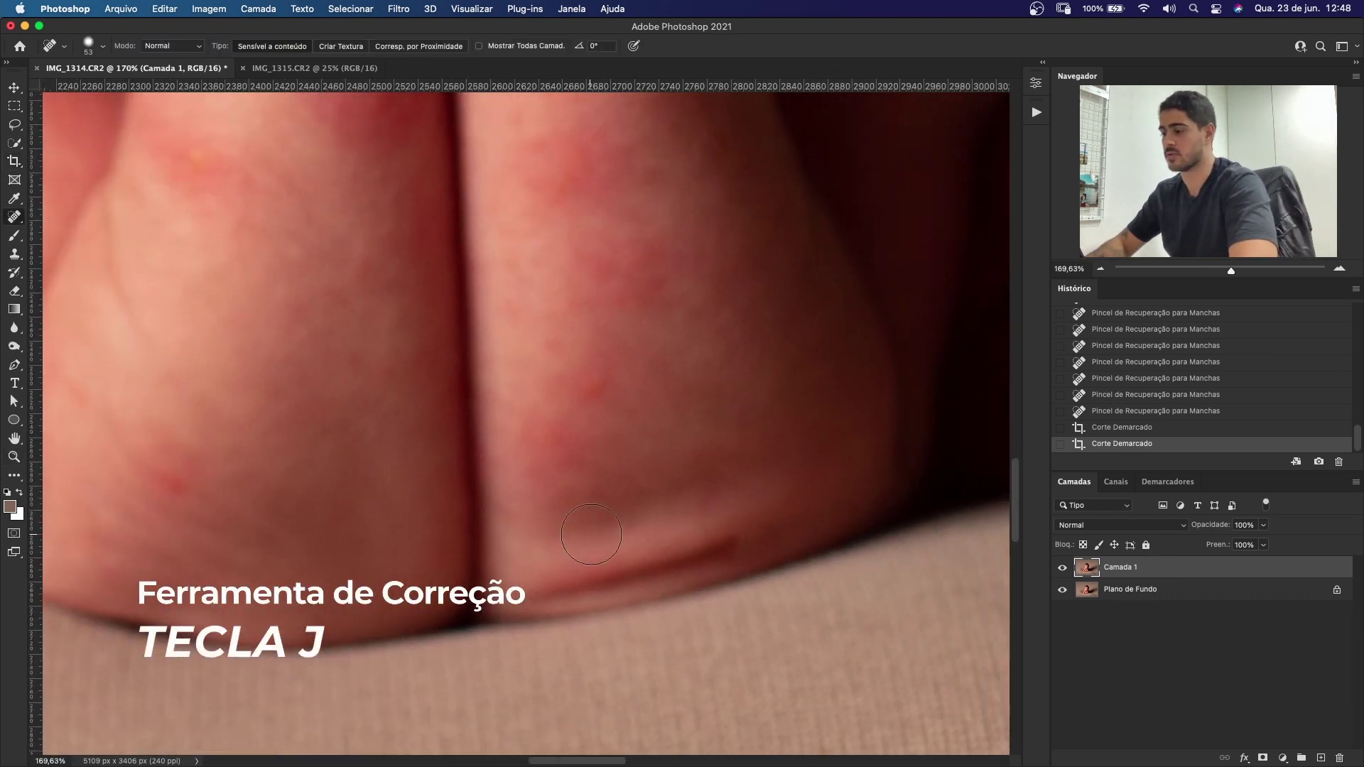
{"action": "key", "text": "shift+j"}
{"action": "mouse_move", "coordinate": [597, 454]}
{"action": "left_mouse_down"}
{"action": "mouse_move", "coordinate": [537, 478]}
{"action": "mouse_move", "coordinate": [504, 596]}
{"action": "left_mouse_up"}
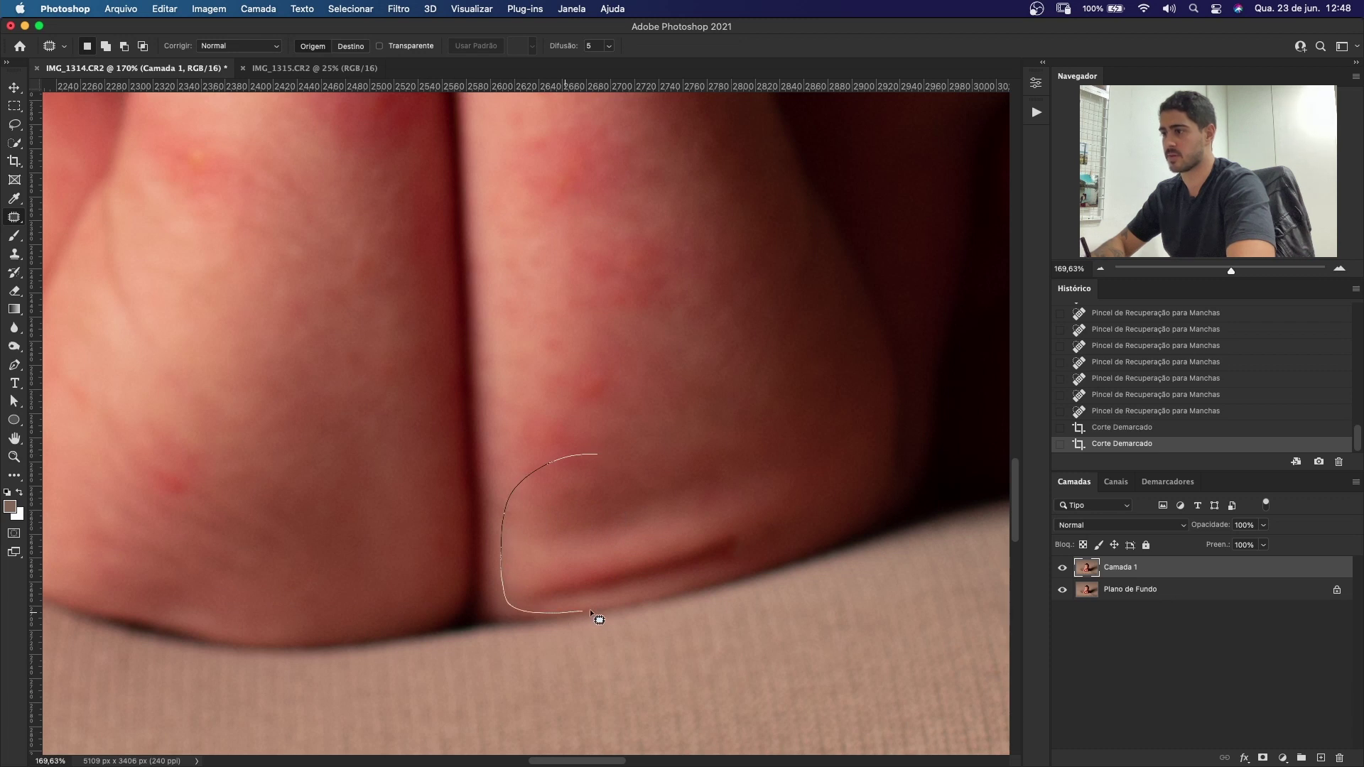
{"action": "left_click_drag", "start_coordinate": [713, 590], "coordinate": [743, 460]}
Step: Try patching the elbow crease twice with skin from higher on the forearm, undoing both attempts
{"action": "left_click_drag", "start_coordinate": [632, 525], "coordinate": [650, 346]}
{"action": "key", "text": "super+d"}
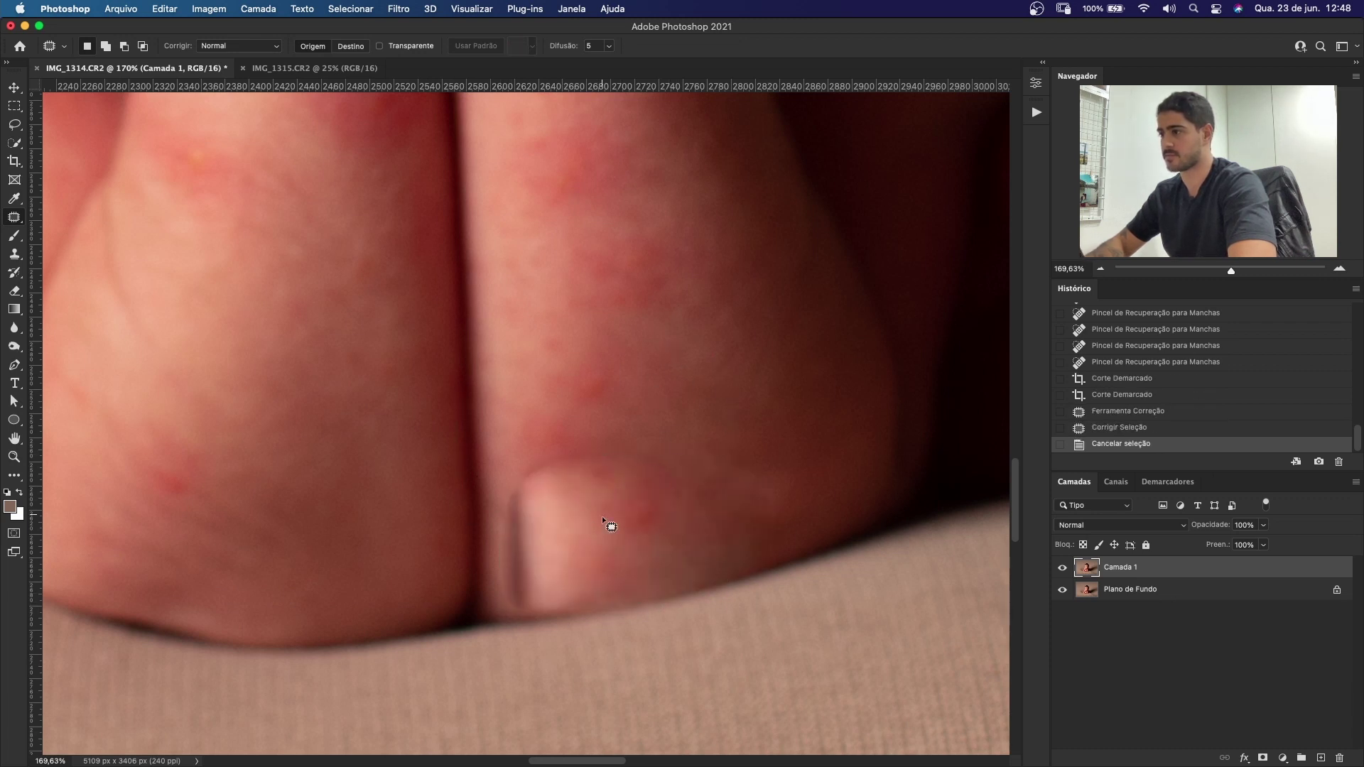
{"action": "key", "text": "super+z"}
{"action": "key", "text": "super+z"}
{"action": "left_click_drag", "start_coordinate": [634, 529], "coordinate": [628, 391]}
{"action": "key", "text": "super+d"}
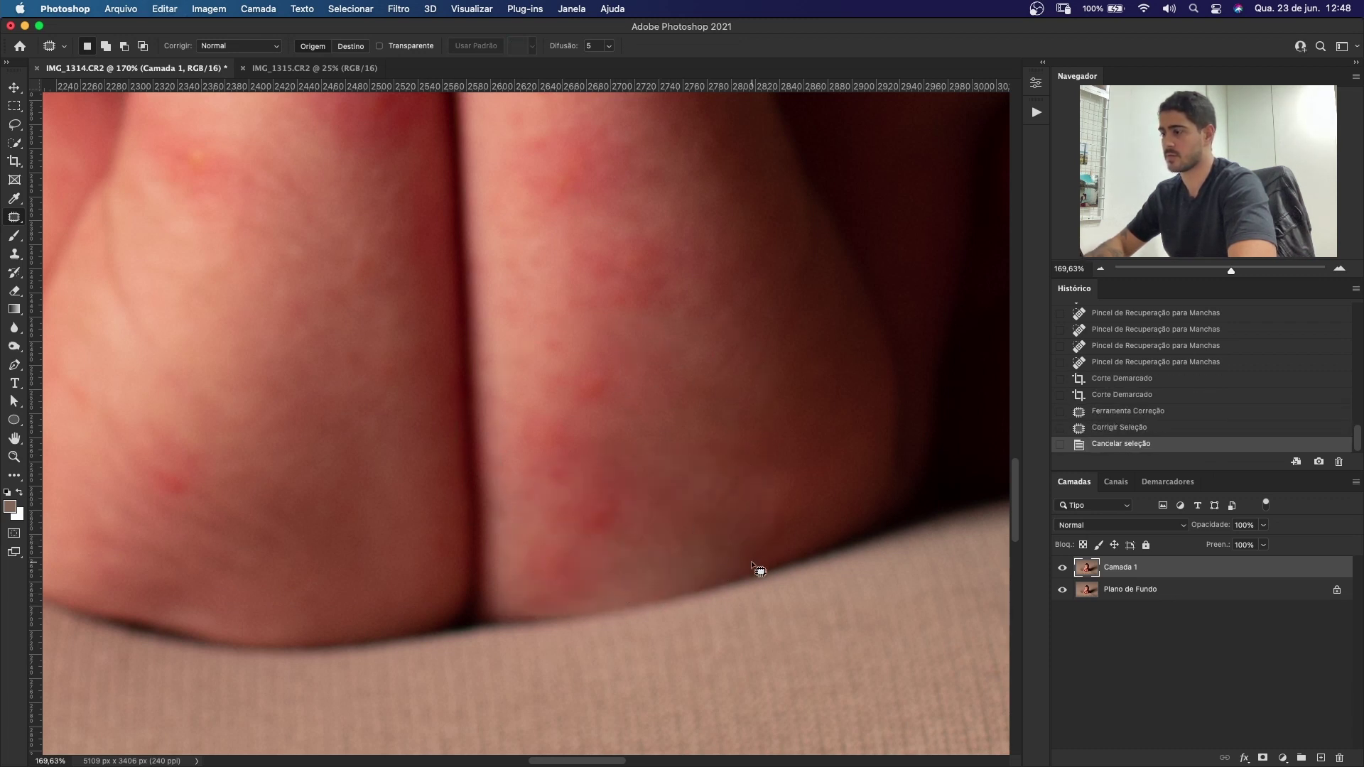
{"action": "key", "text": "super+z"}
{"action": "key", "text": "super+z"}
Step: Trim the crease selection along the blanket edge and patch it with skin from higher on the same forearm
{"action": "mouse_move", "coordinate": [783, 558]}
{"action": "left_mouse_down"}
{"action": "mouse_move", "coordinate": [622, 593]}
{"action": "mouse_move", "coordinate": [678, 640]}
{"action": "left_mouse_up"}
{"action": "left_click_drag", "start_coordinate": [675, 611], "coordinate": [645, 450]}
{"action": "key", "text": "super+d"}
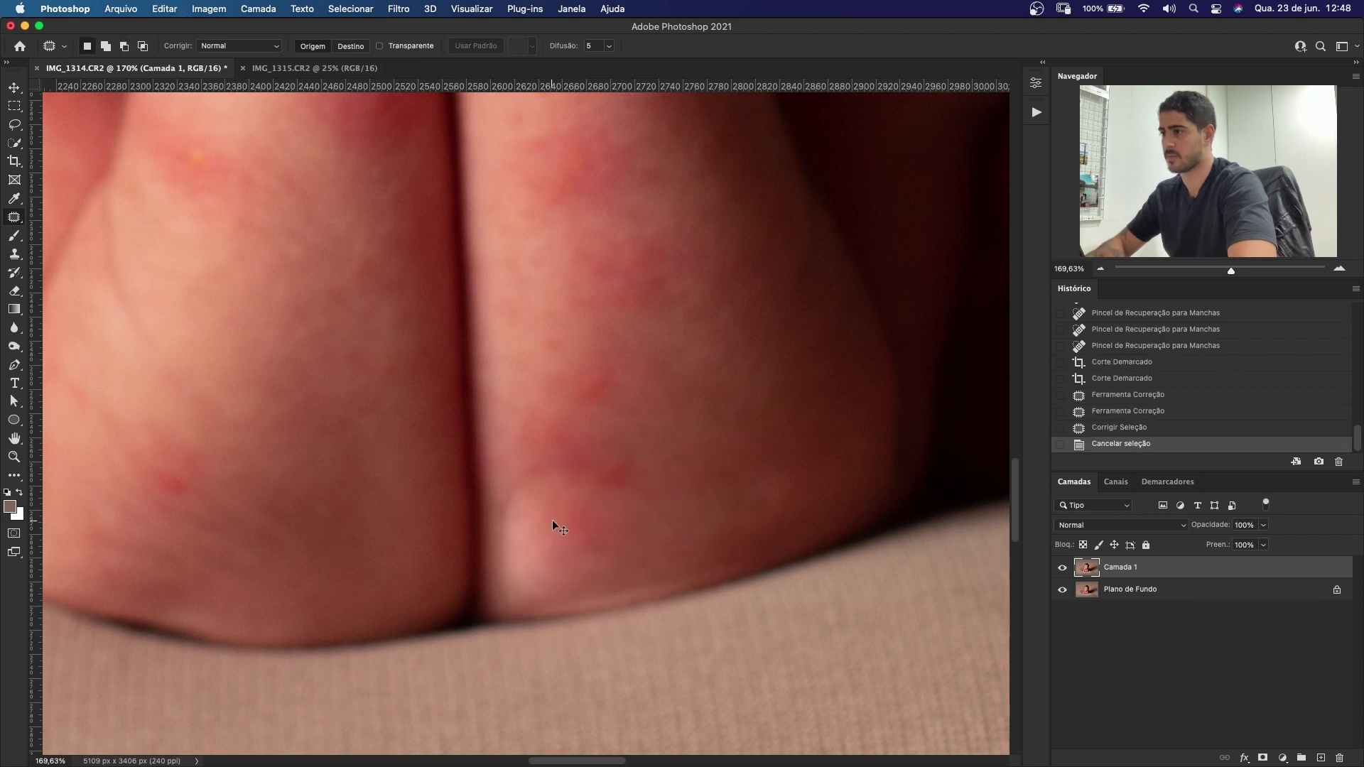
{"action": "key", "text": "super+z"}
{"action": "left_click_drag", "start_coordinate": [632, 509], "coordinate": [640, 335]}
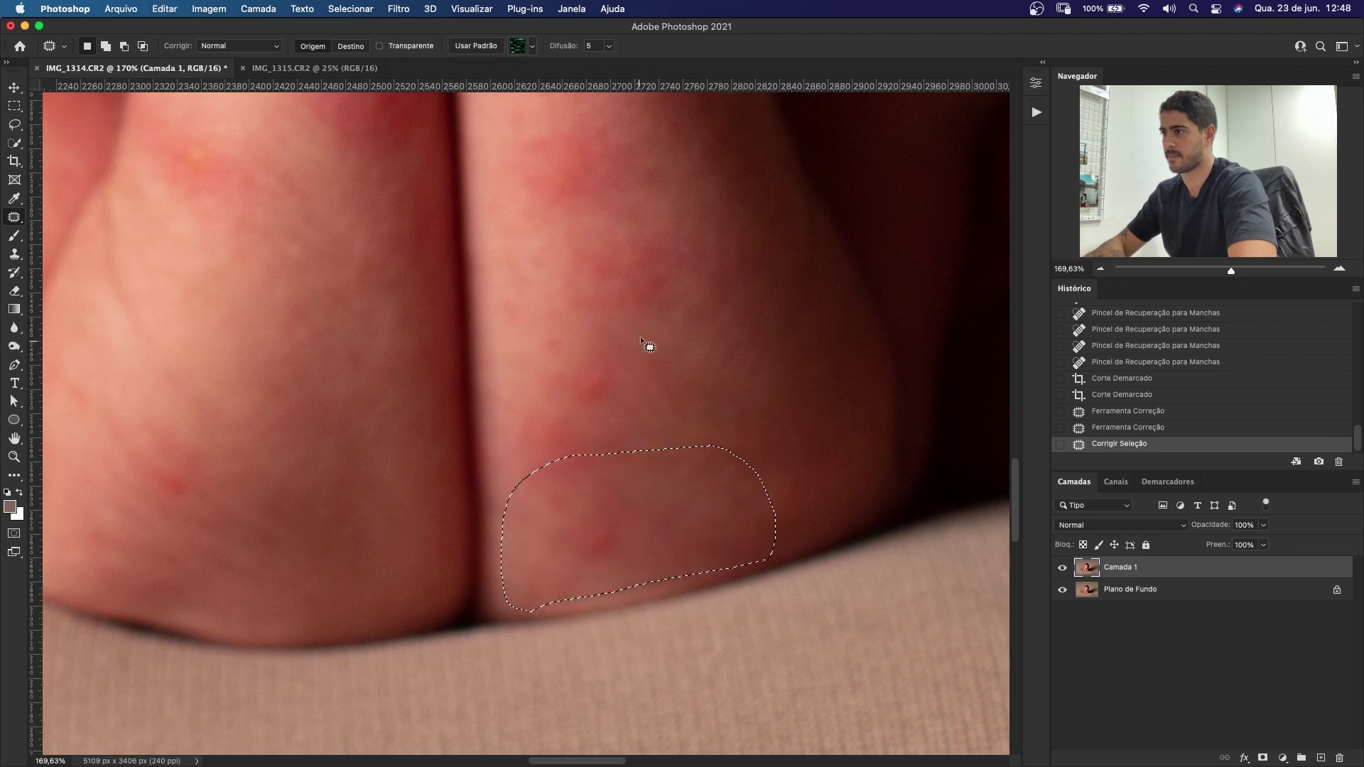
{"action": "left_click", "coordinate": [570, 393]}
Step: Patch the leftover crease lines along the lower edge of the darker-side elbow
{"action": "mouse_move", "coordinate": [627, 513]}
{"action": "left_mouse_down"}
{"action": "mouse_move", "coordinate": [568, 522]}
{"action": "mouse_move", "coordinate": [626, 582]}
{"action": "left_mouse_up"}
{"action": "left_click", "coordinate": [627, 582]}
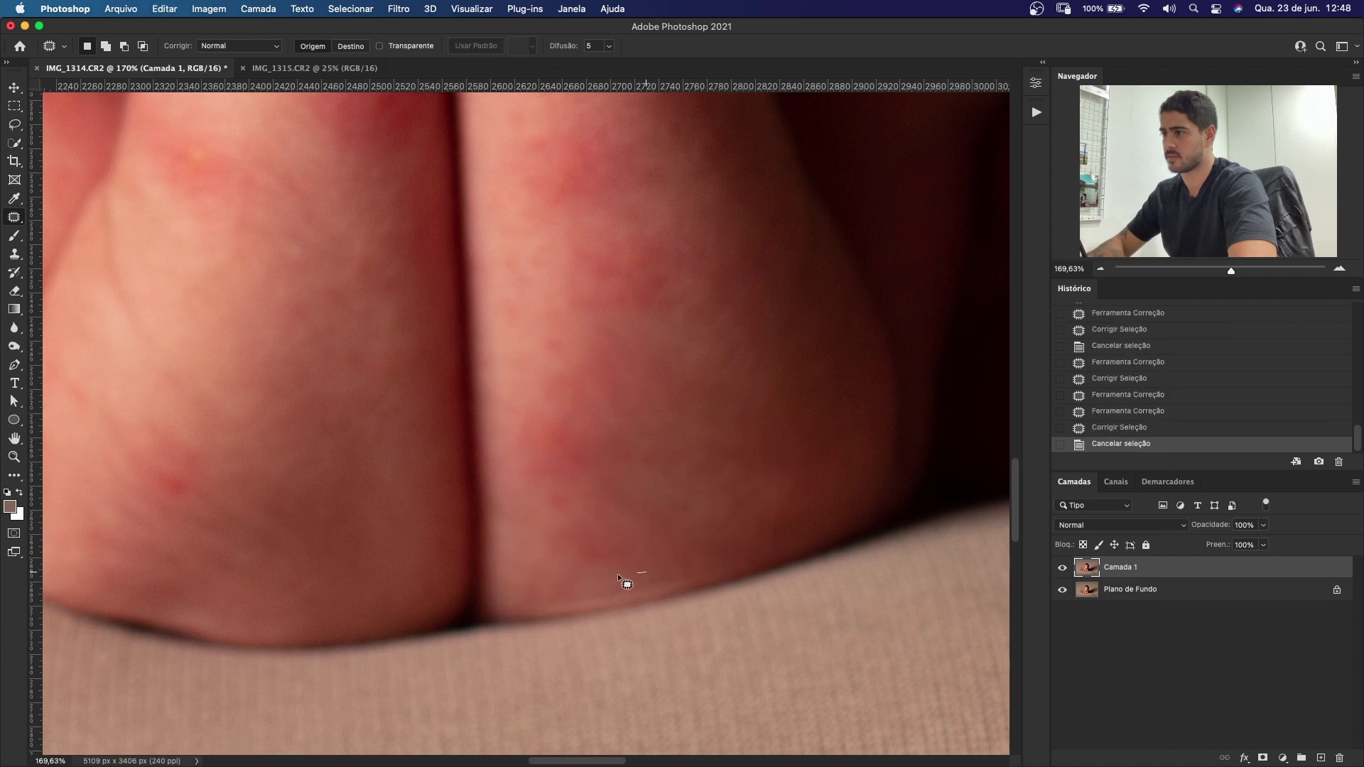
{"action": "left_click_drag", "start_coordinate": [726, 582], "coordinate": [726, 583]}
{"action": "left_click_drag", "start_coordinate": [717, 581], "coordinate": [725, 533]}
{"action": "left_click", "coordinate": [724, 533]}
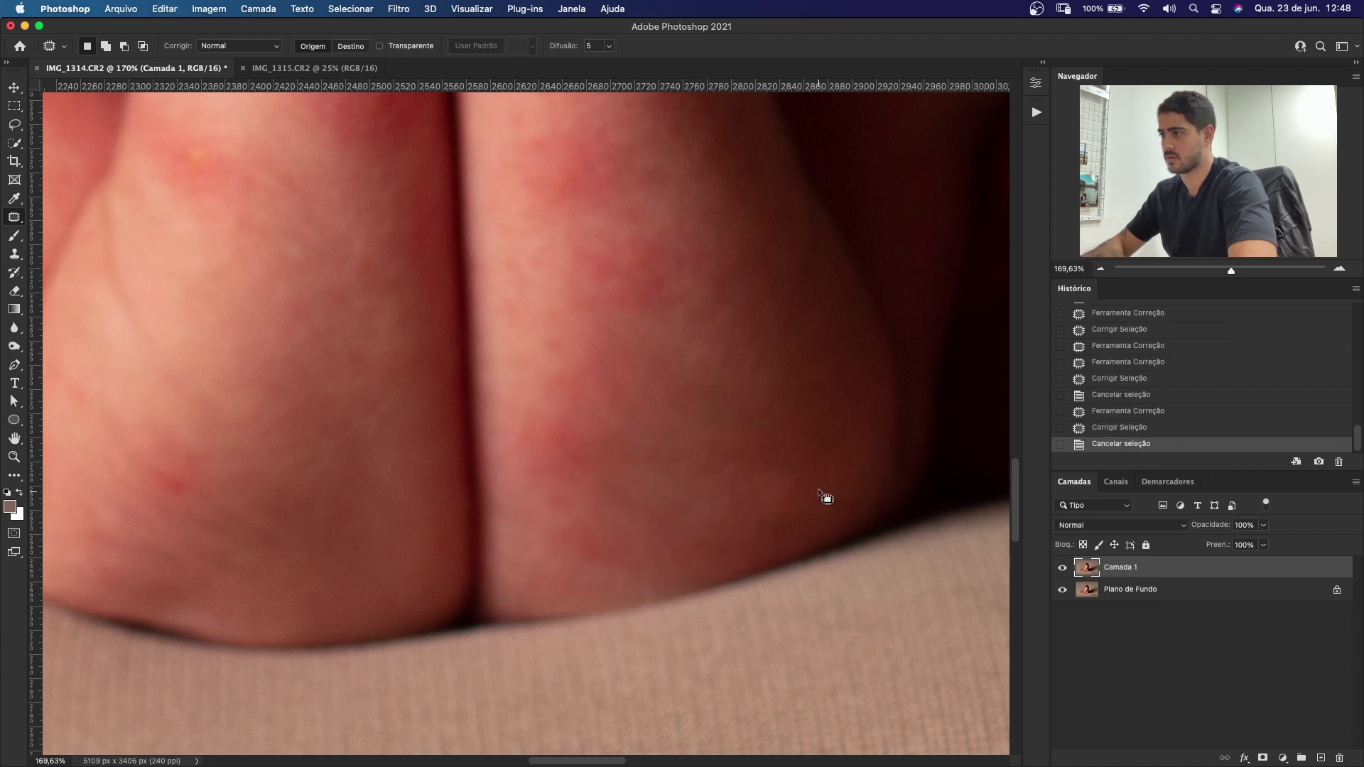
Step: Patch the small red spot on the brighter-side elbow
{"action": "mouse_move", "coordinate": [826, 499]}
{"action": "left_mouse_down"}
{"action": "mouse_move", "coordinate": [817, 470]}
{"action": "mouse_move", "coordinate": [593, 478]}
{"action": "mouse_move", "coordinate": [595, 538]}
{"action": "mouse_move", "coordinate": [152, 466]}
{"action": "left_mouse_up"}
{"action": "left_click", "coordinate": [594, 478]}
{"action": "left_click", "coordinate": [192, 497]}
Step: Patch the red blotches at the middle of the darker-side forearm and just above its elbow
{"action": "key", "text": "z"}
{"action": "scroll", "coordinate": [353, 466], "scroll_direction": "down", "scroll_amount": 3}
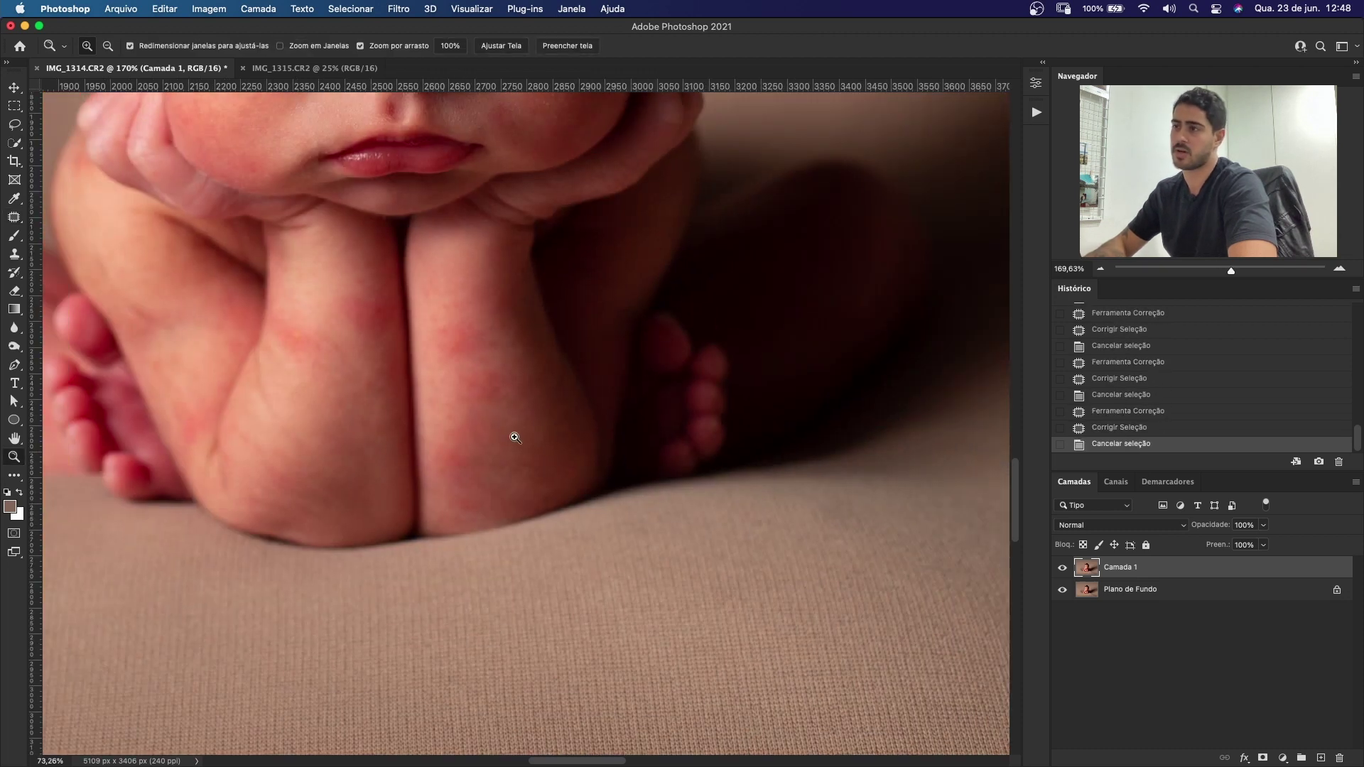
{"action": "key", "text": "j"}
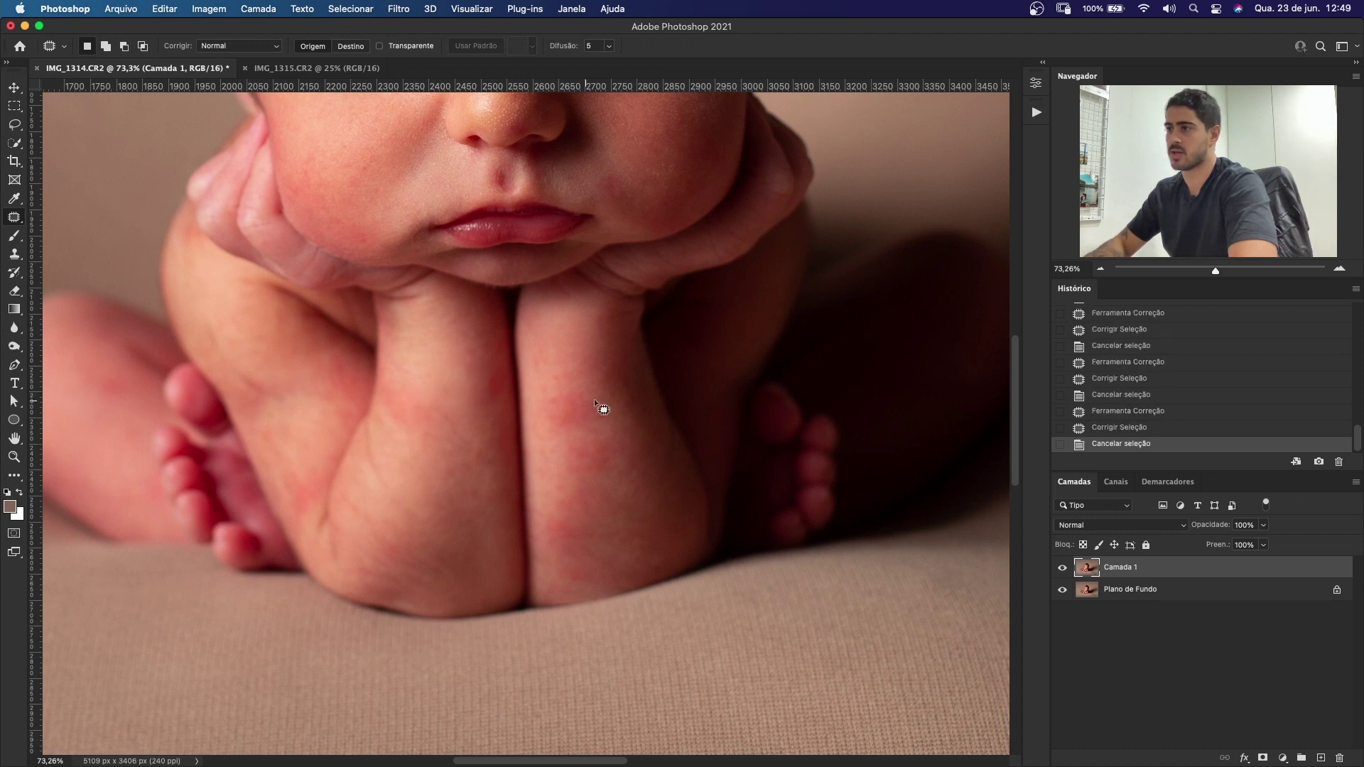
{"action": "left_click_drag", "start_coordinate": [560, 424], "coordinate": [557, 426]}
{"action": "left_click_drag", "start_coordinate": [564, 418], "coordinate": [599, 451]}
{"action": "key", "text": "super+d"}
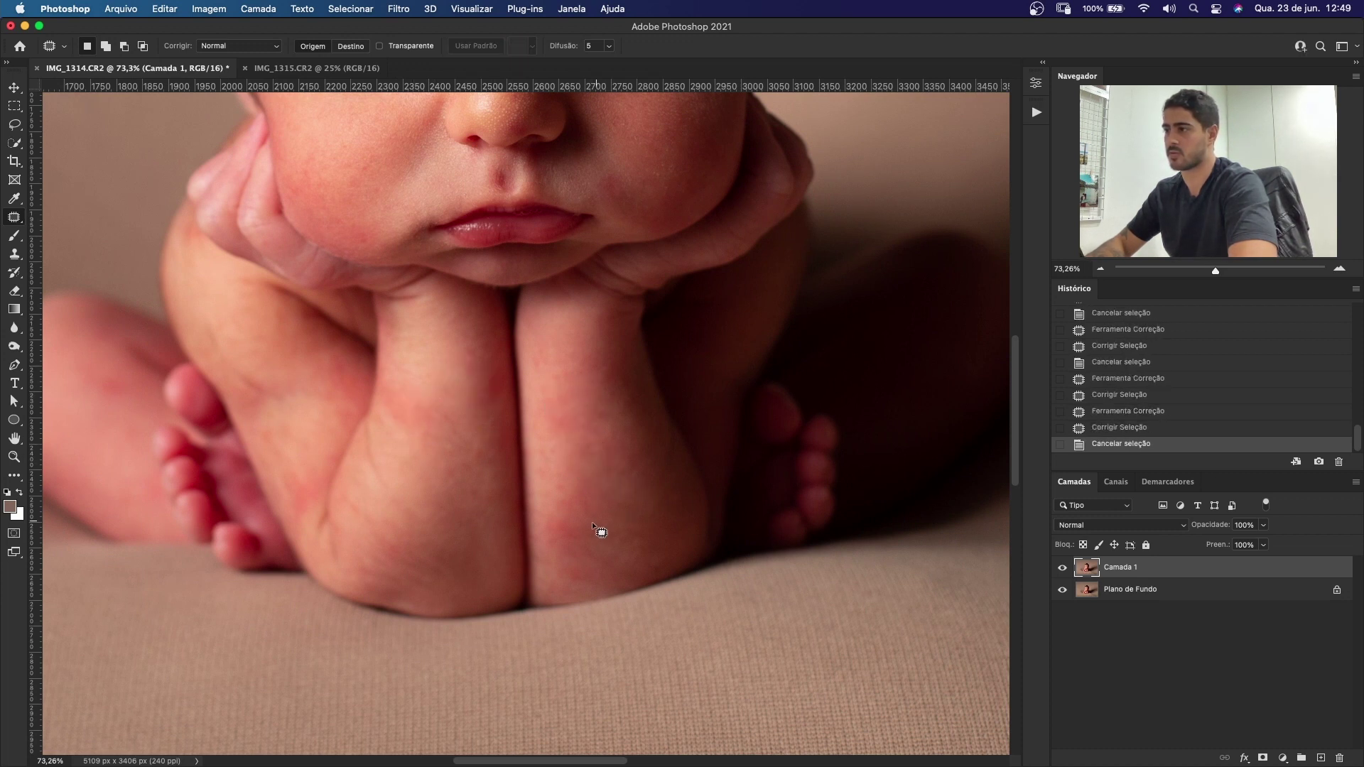
{"action": "left_click_drag", "start_coordinate": [570, 505], "coordinate": [576, 529]}
{"action": "left_click_drag", "start_coordinate": [581, 519], "coordinate": [645, 545]}
{"action": "key", "text": "super+d"}
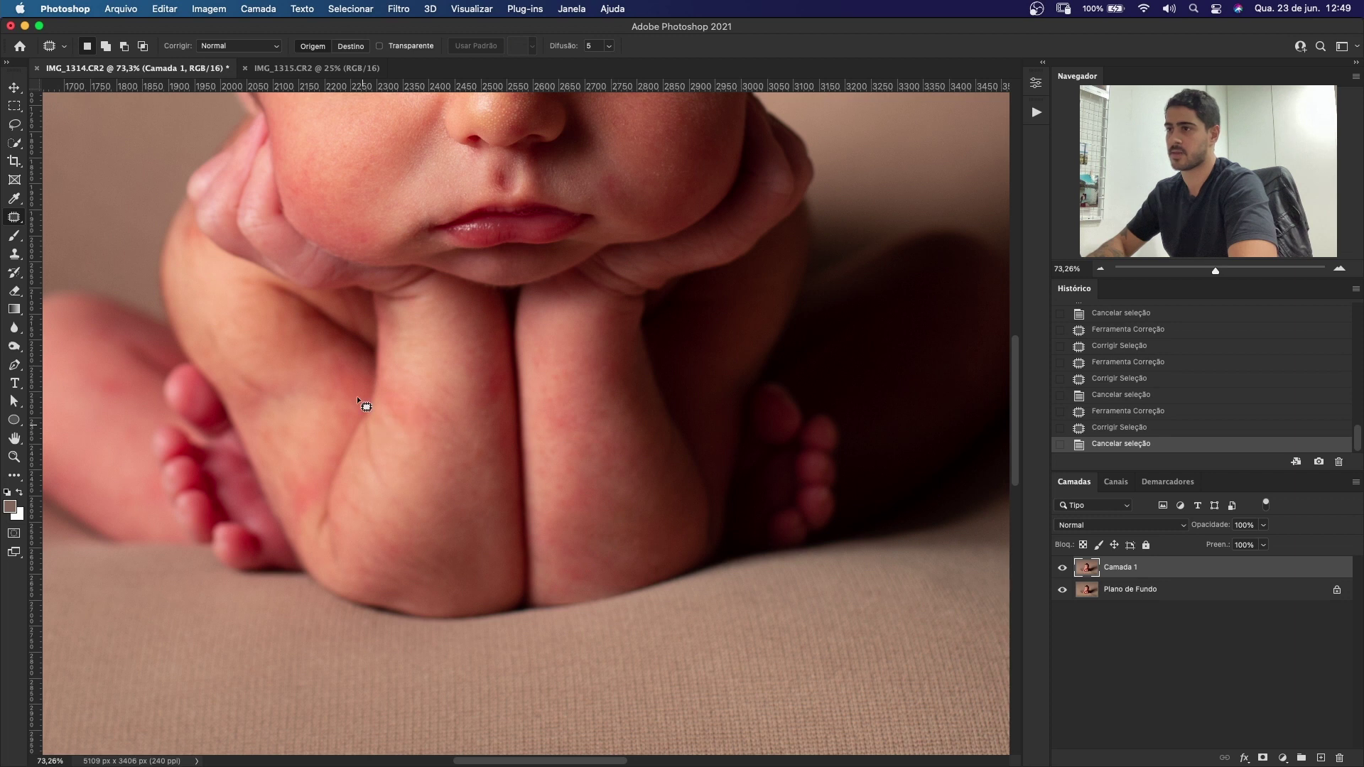
Step: Patch the red mark on the brighter-side upper arm and the reddish area on the forearm beside it
{"action": "mouse_move", "coordinate": [281, 477]}
{"action": "left_mouse_down"}
{"action": "mouse_move", "coordinate": [319, 523]}
{"action": "mouse_move", "coordinate": [298, 480]}
{"action": "left_mouse_up"}
{"action": "left_click_drag", "start_coordinate": [295, 473], "coordinate": [289, 409]}
{"action": "key", "text": "super+d"}
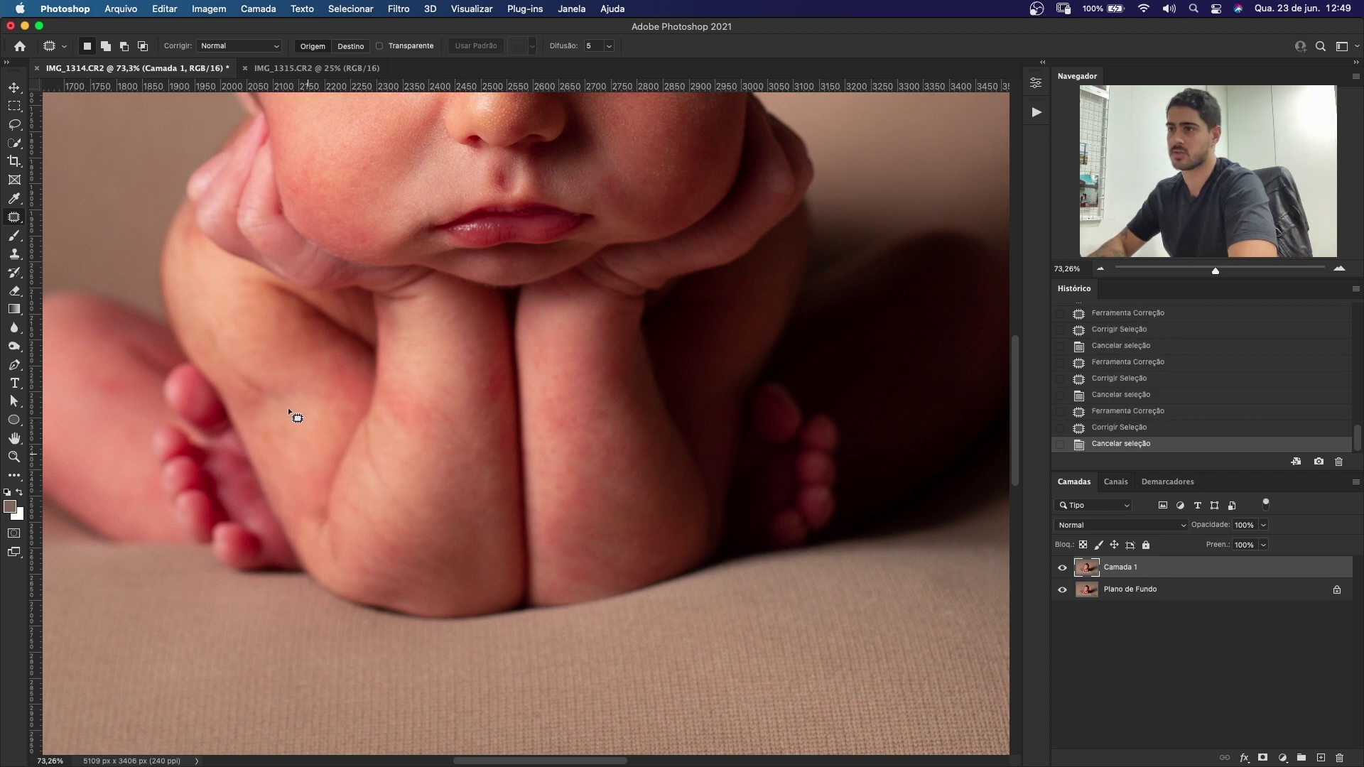
{"action": "key", "text": "Escape"}
{"action": "key", "text": "Escape"}
{"action": "left_click_drag", "start_coordinate": [405, 387], "coordinate": [435, 462]}
{"action": "key", "text": "Escape"}
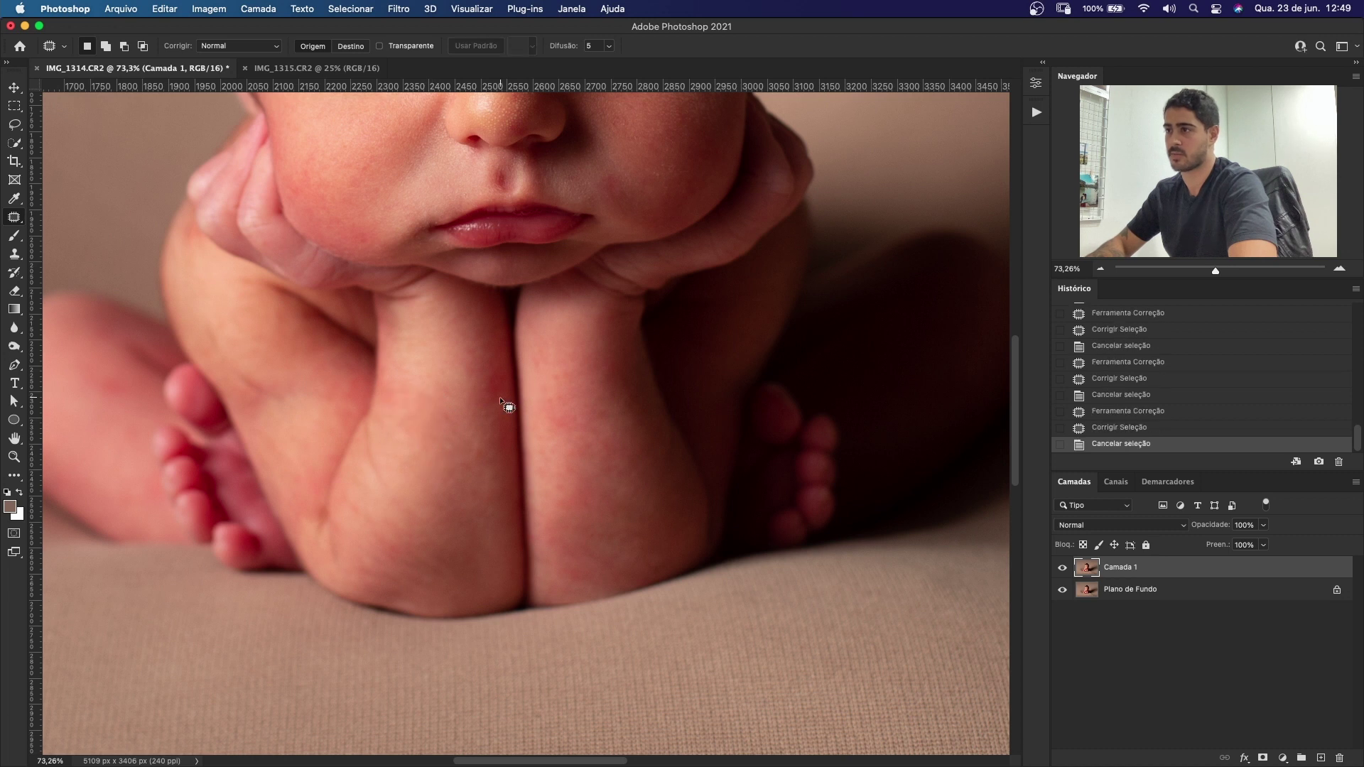
Step: Compare the retouched Camada 1 with the background layer by toggling its visibility, and inspect the face up close
{"action": "key", "text": "super+0"}
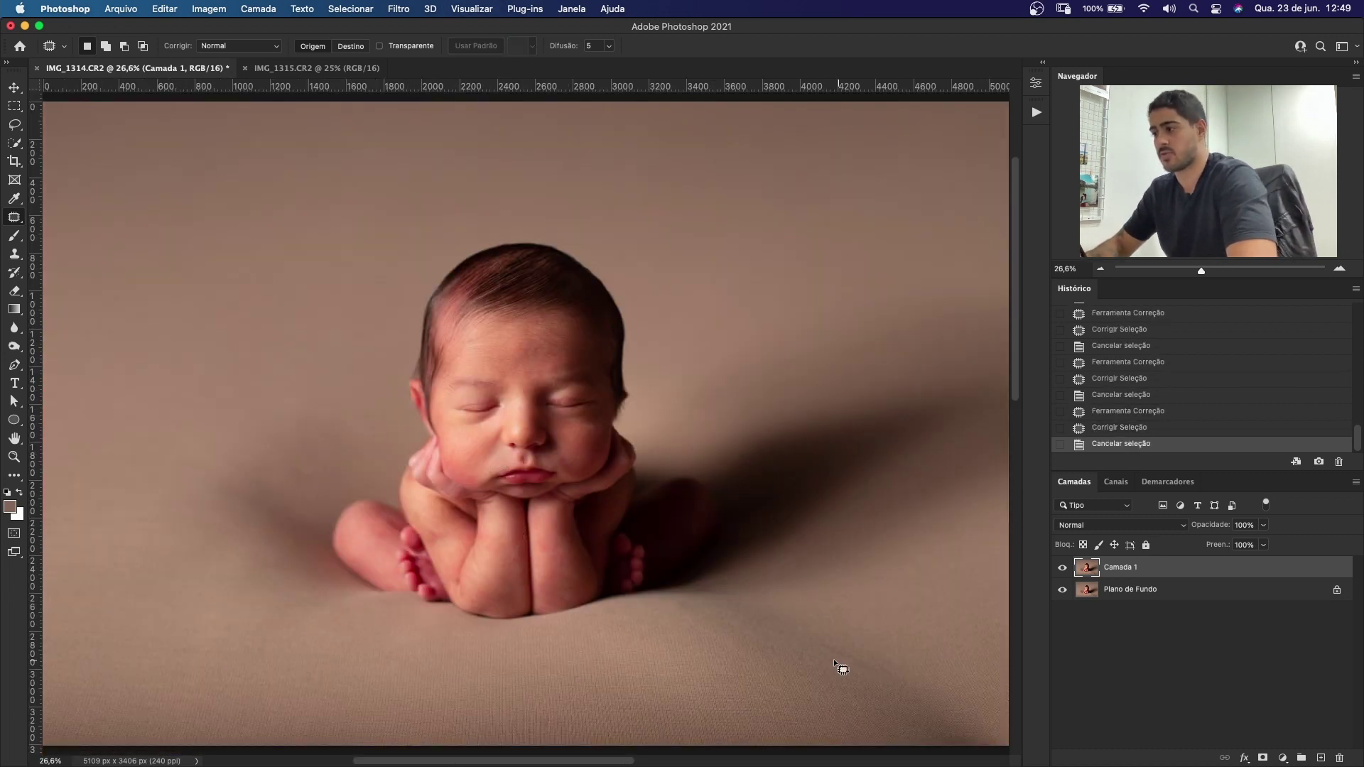
{"action": "left_click", "coordinate": [1063, 569]}
{"action": "left_click", "coordinate": [1062, 570]}
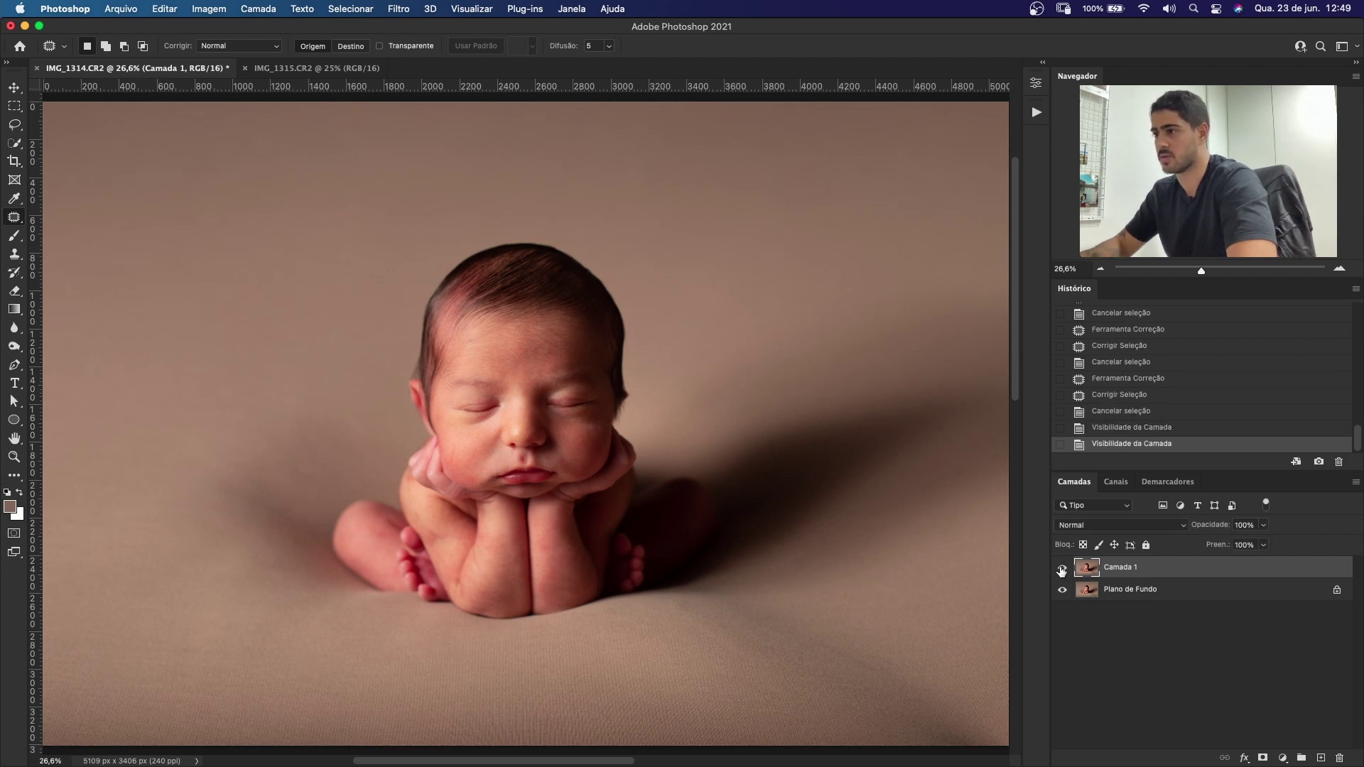
{"action": "left_click", "coordinate": [1062, 569]}
{"action": "left_click", "coordinate": [1062, 568]}
{"action": "left_click", "coordinate": [1061, 566]}
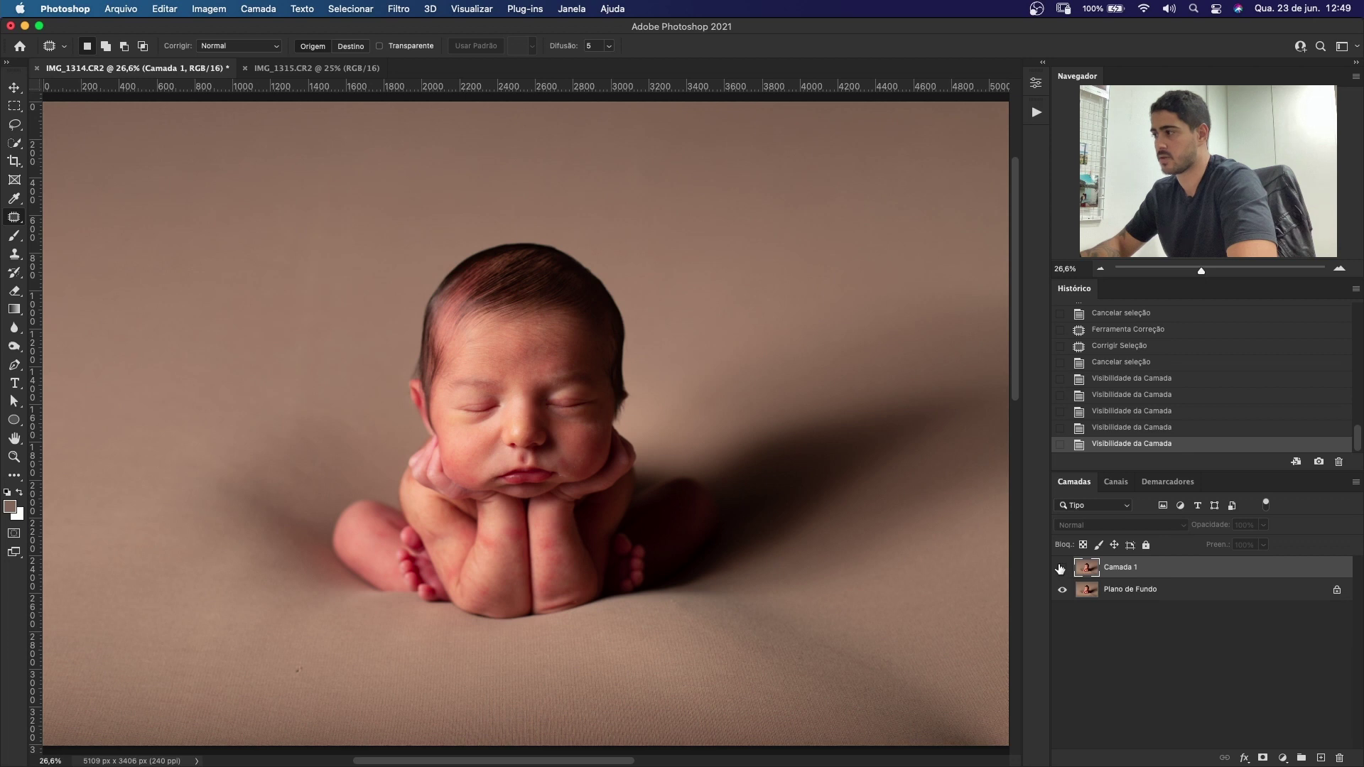
{"action": "left_click", "coordinate": [1061, 568]}
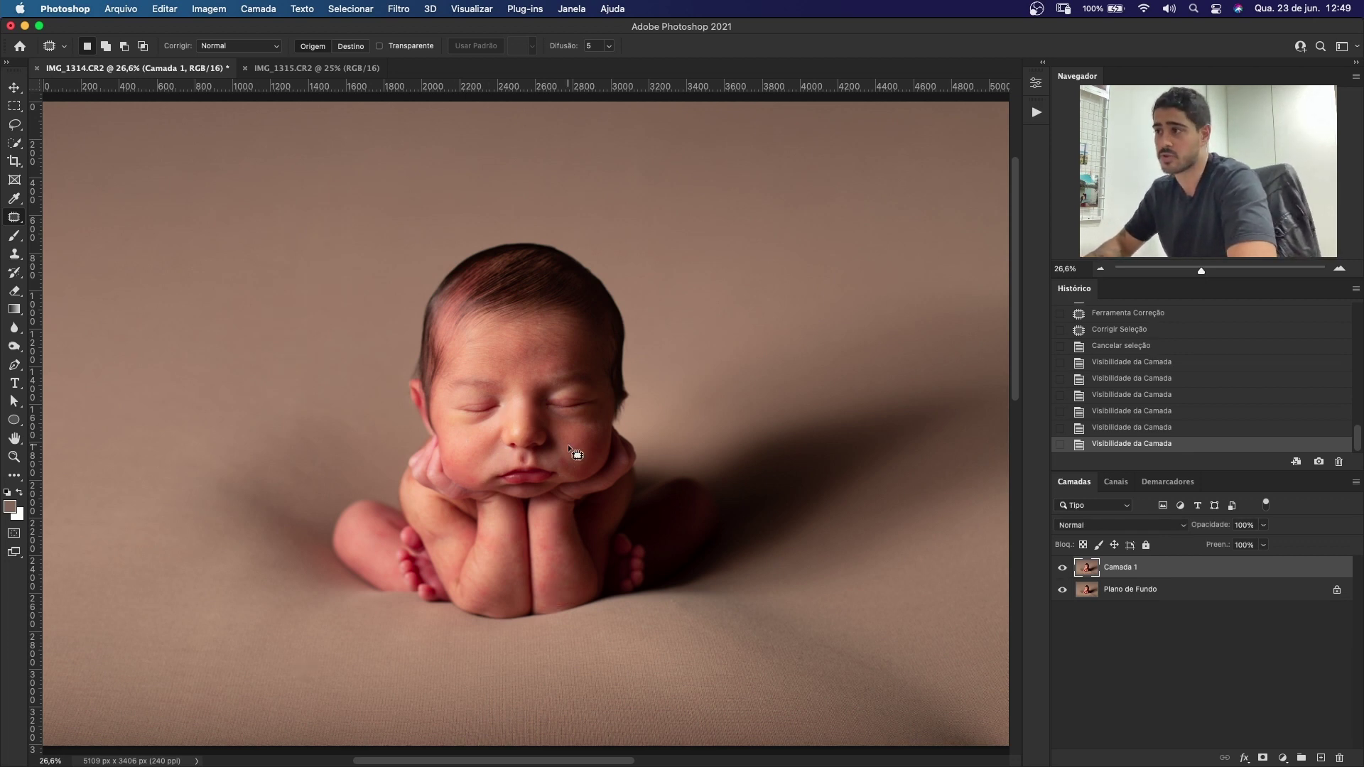
{"action": "key", "text": "z"}
{"action": "left_click_drag", "start_coordinate": [531, 544], "coordinate": [587, 527]}
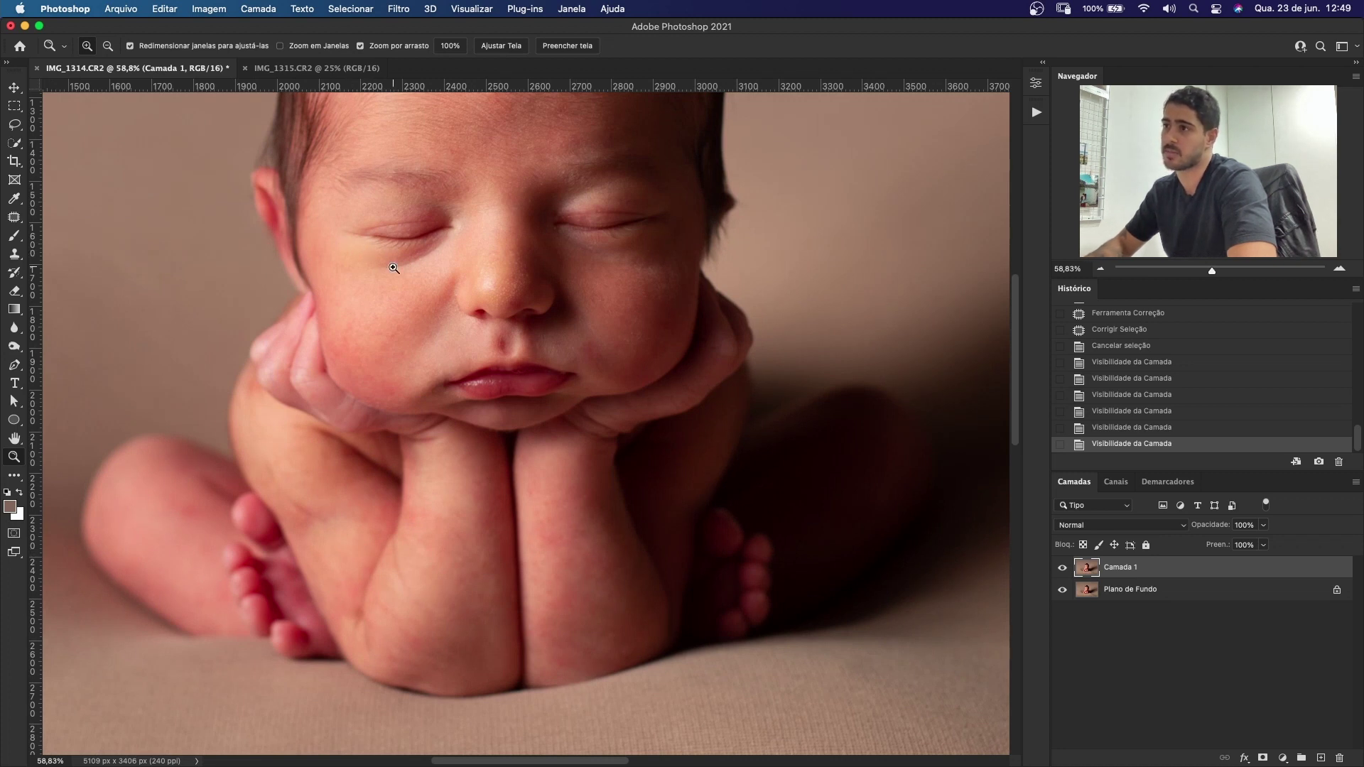
{"action": "left_click_drag", "start_coordinate": [453, 249], "coordinate": [440, 341]}
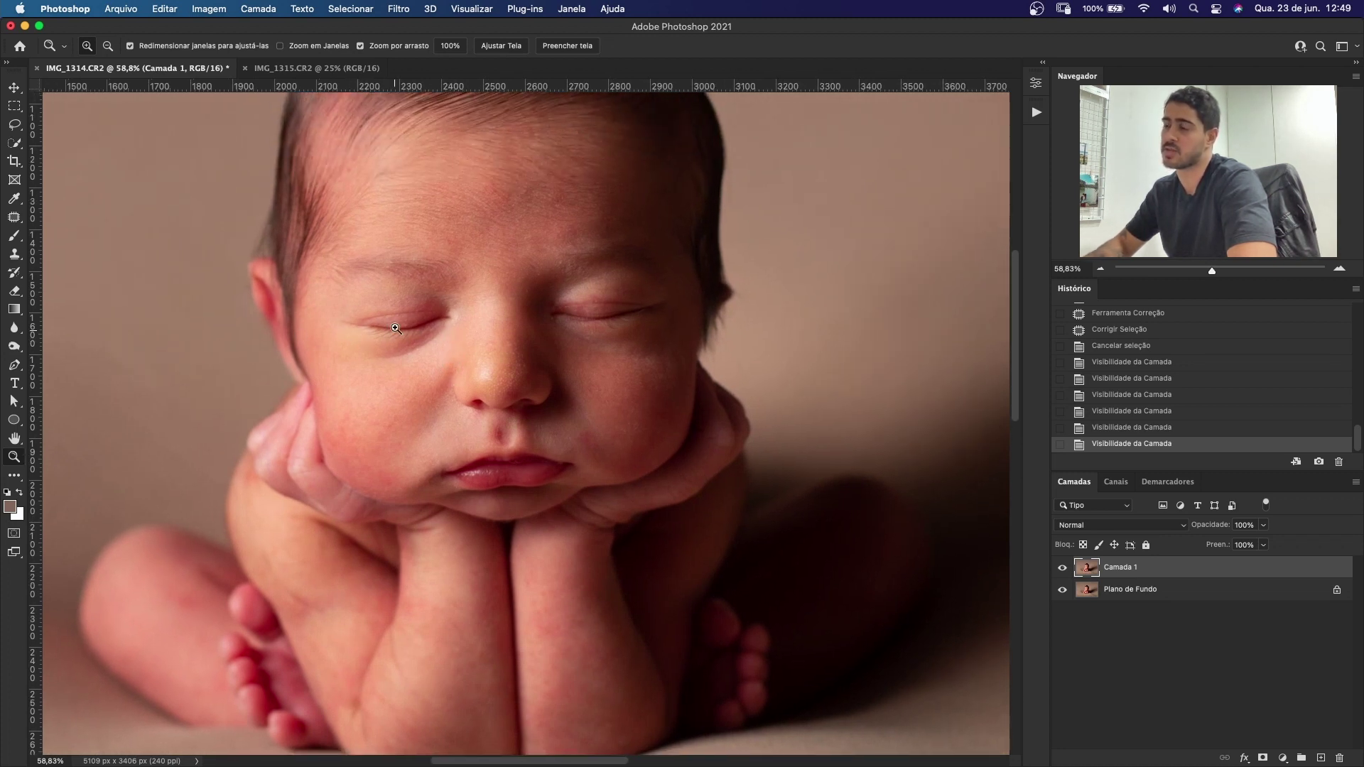
{"action": "key", "text": "super+0"}
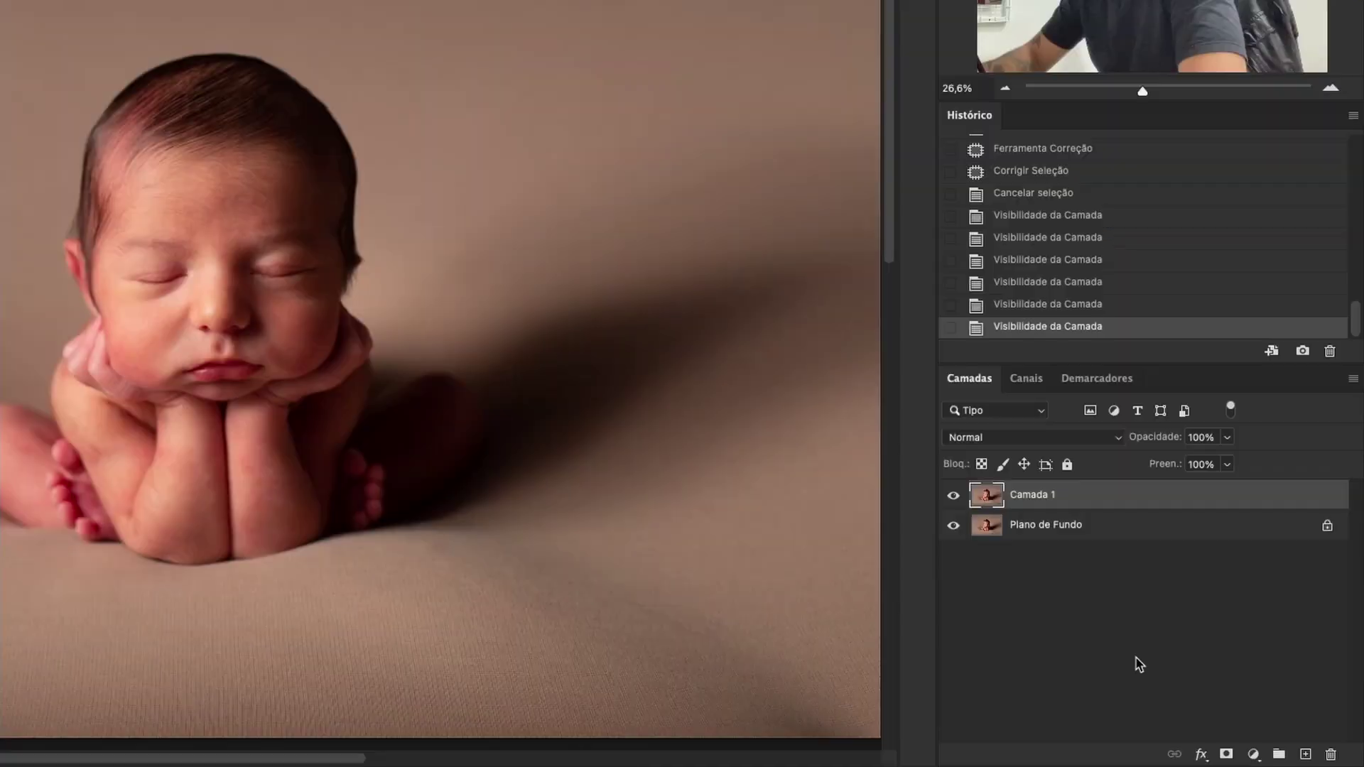
Step: Add a Hue/Saturation (Matiz/Saturação) adjustment layer above Camada 1 and target the Vermelhos range
{"action": "left_click", "coordinate": [1253, 755]}
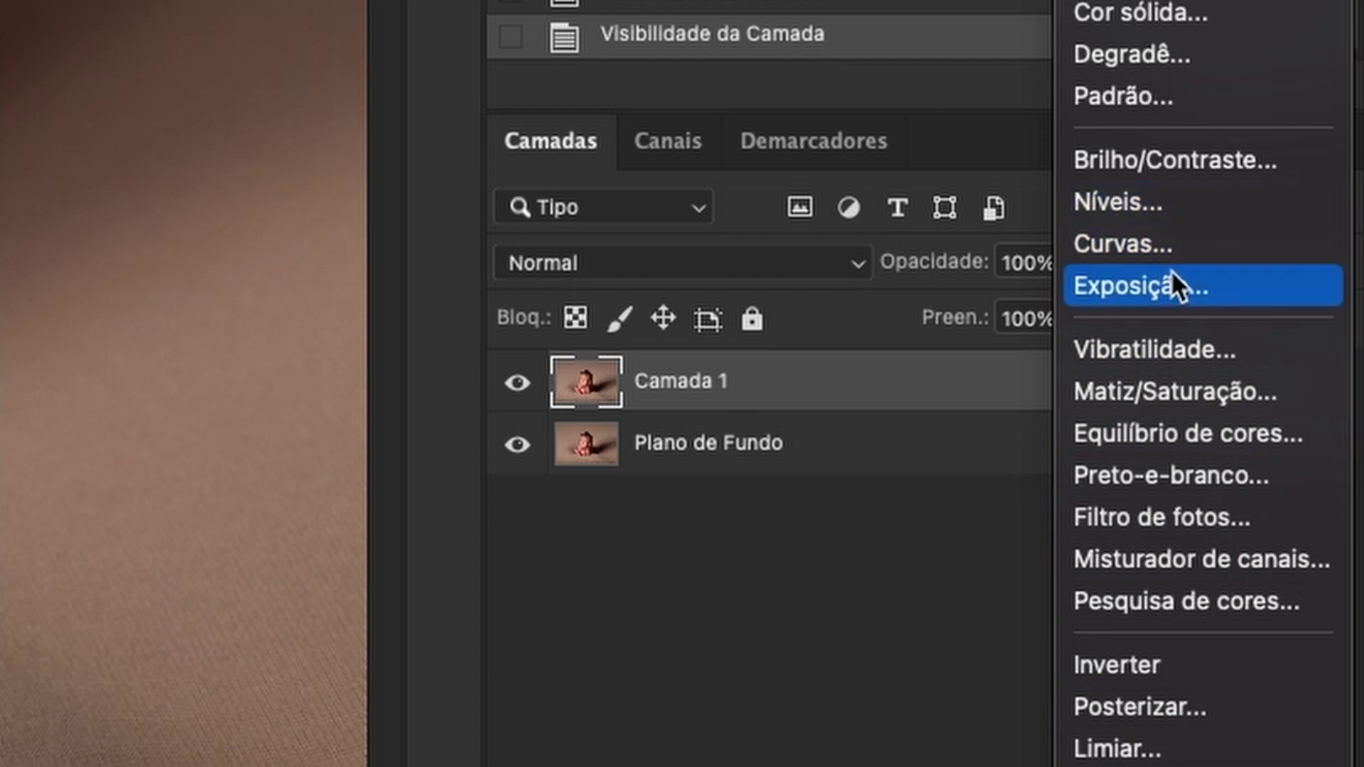
{"action": "left_click", "coordinate": [1157, 387]}
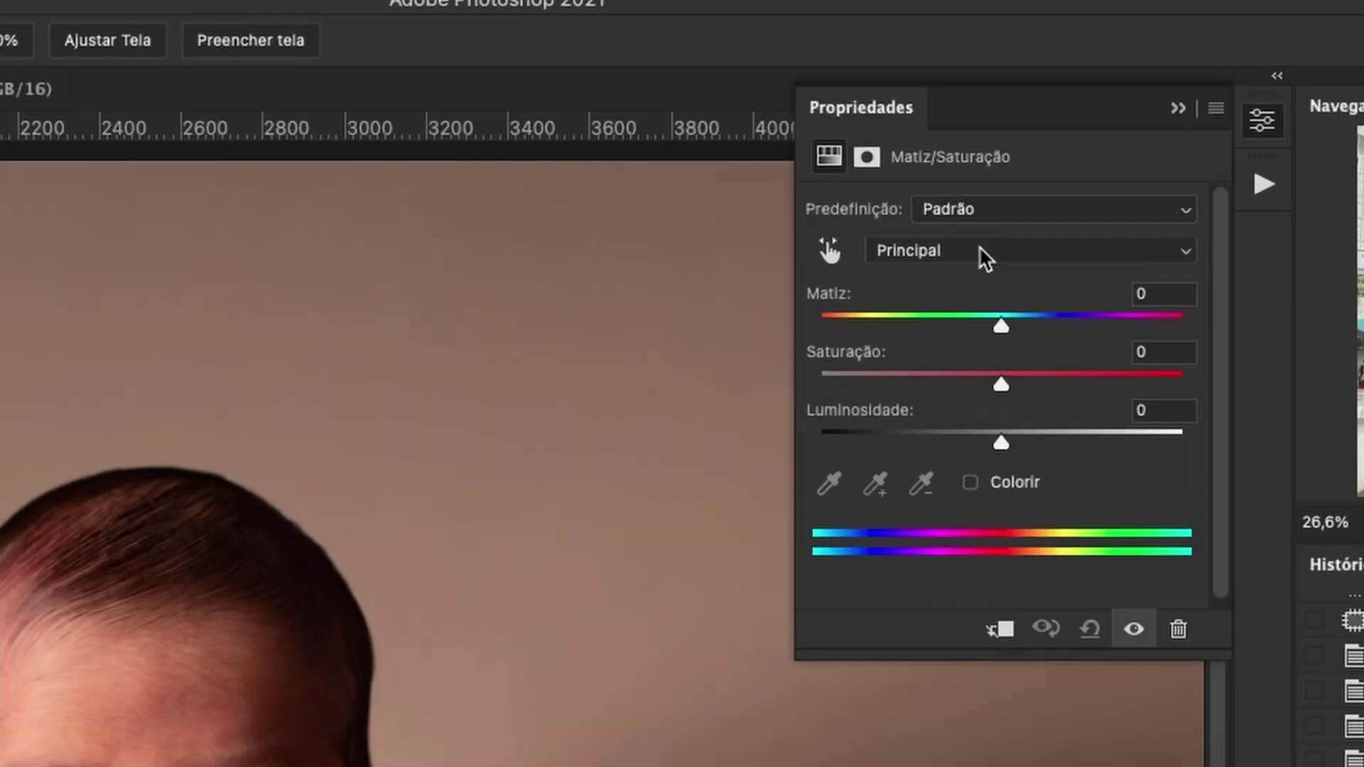
{"action": "left_click", "coordinate": [904, 143]}
{"action": "left_click", "coordinate": [932, 278]}
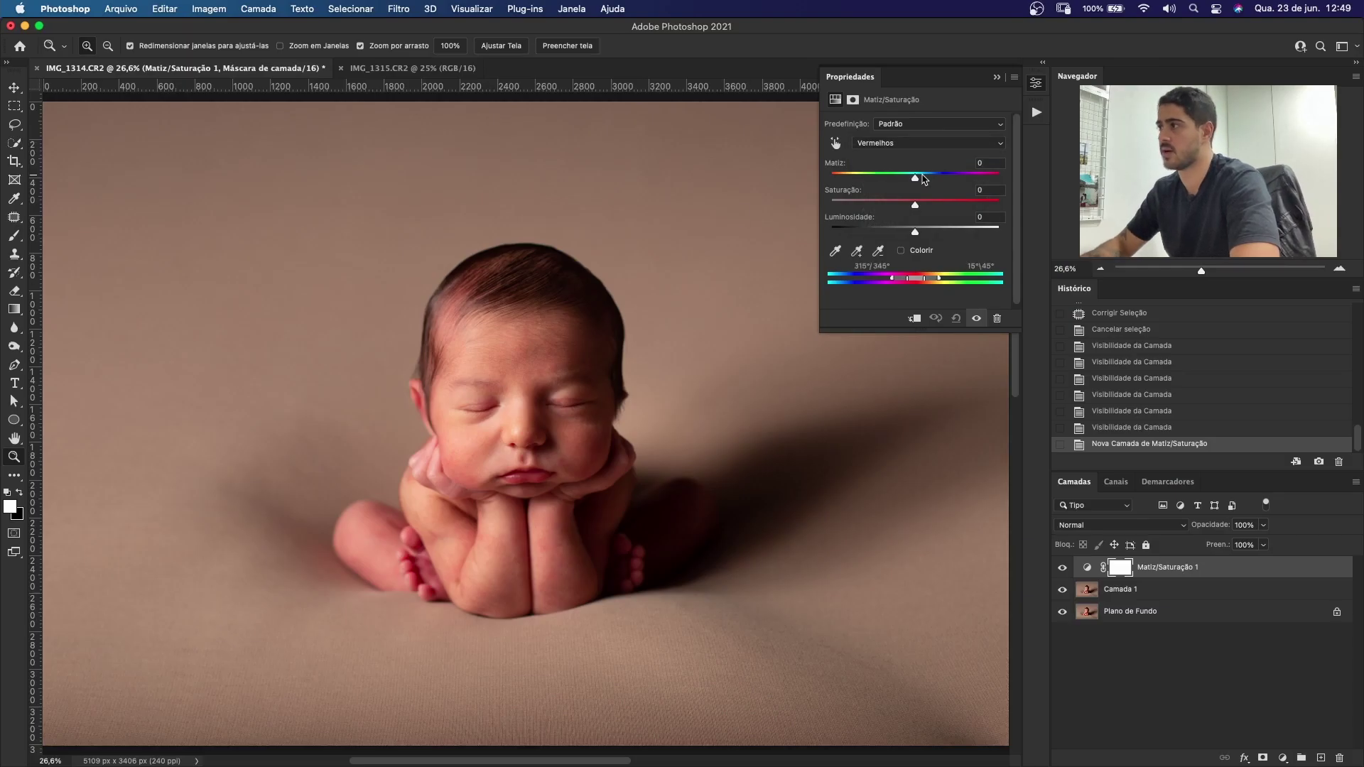
Step: Set the hue of Vermelhos to +180 and shift its colour range toward magenta, to 287°/316° and 346°\16°
{"action": "left_click_drag", "start_coordinate": [922, 176], "coordinate": [1016, 173]}
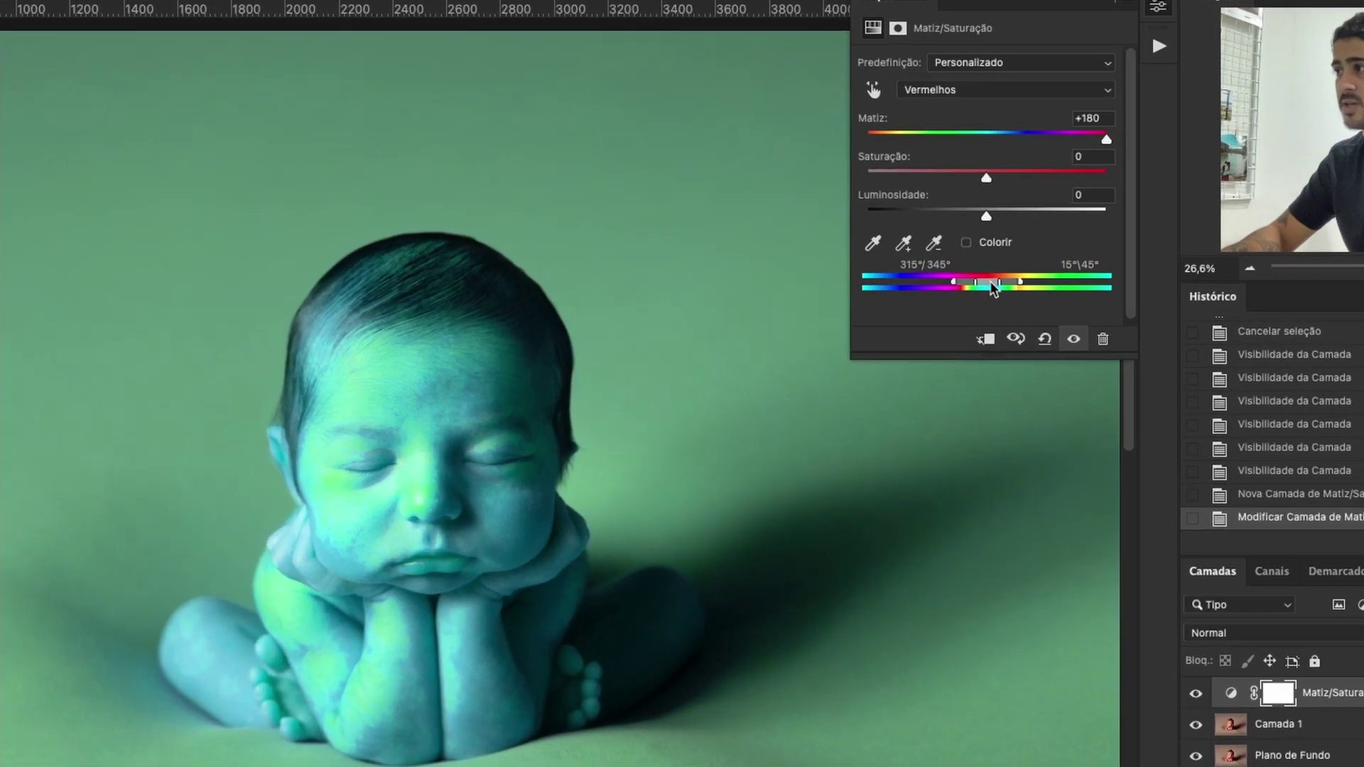
{"action": "left_click_drag", "start_coordinate": [920, 282], "coordinate": [912, 282]}
{"action": "left_click_drag", "start_coordinate": [1071, 288], "coordinate": [1060, 286]}
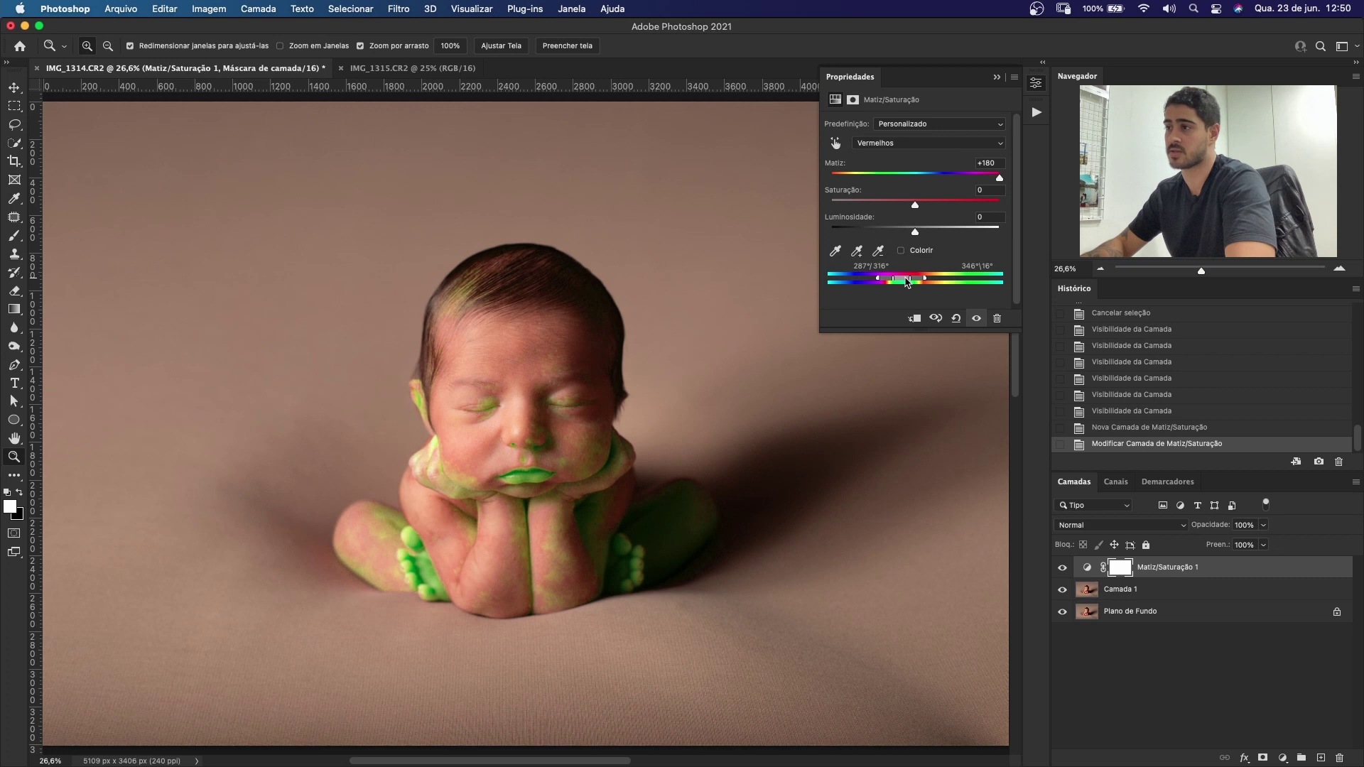
Step: Nudge the Vermelhos range to 288°/317° and 348°\17°, and erase the lips from the Matiz/Saturação 1 layer mask with a soft brush tip
{"action": "left_click_drag", "start_coordinate": [906, 282], "coordinate": [908, 283]}
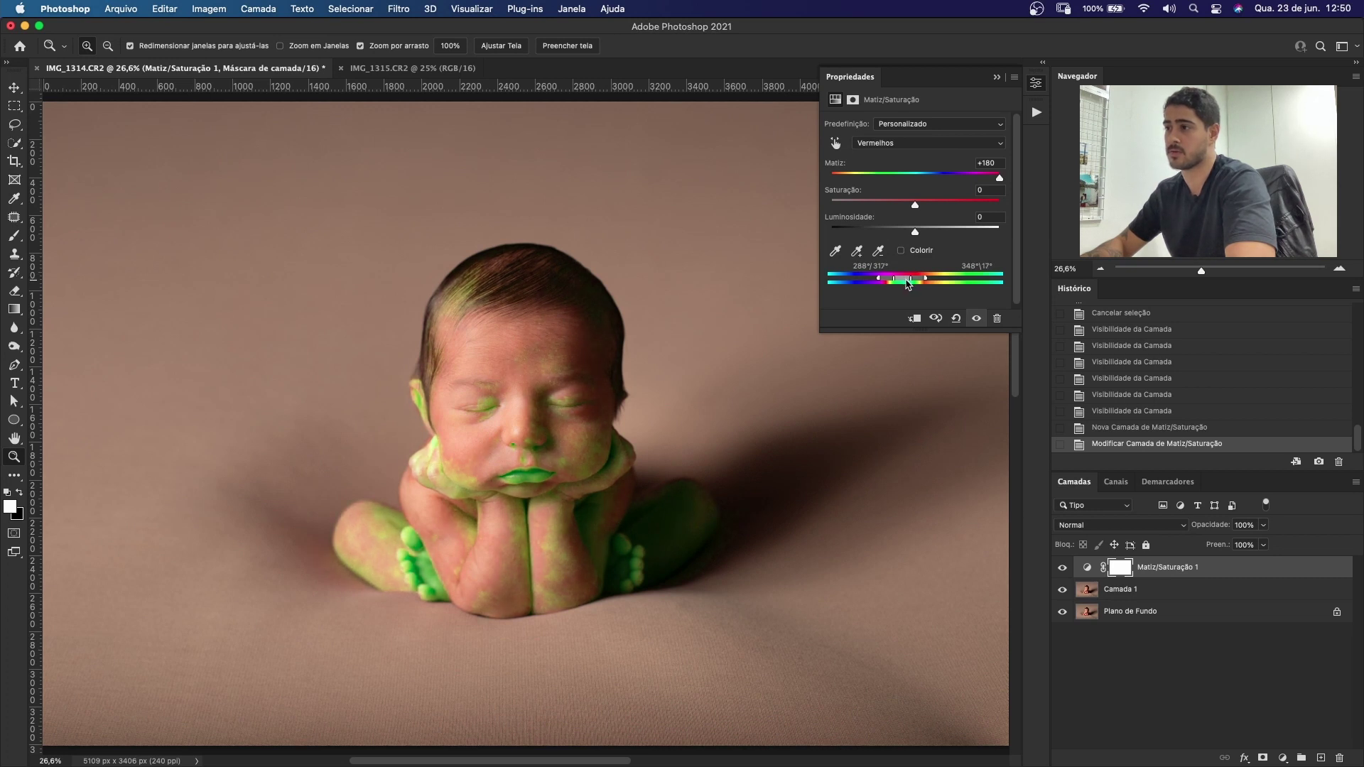
{"action": "left_click", "coordinate": [1119, 568]}
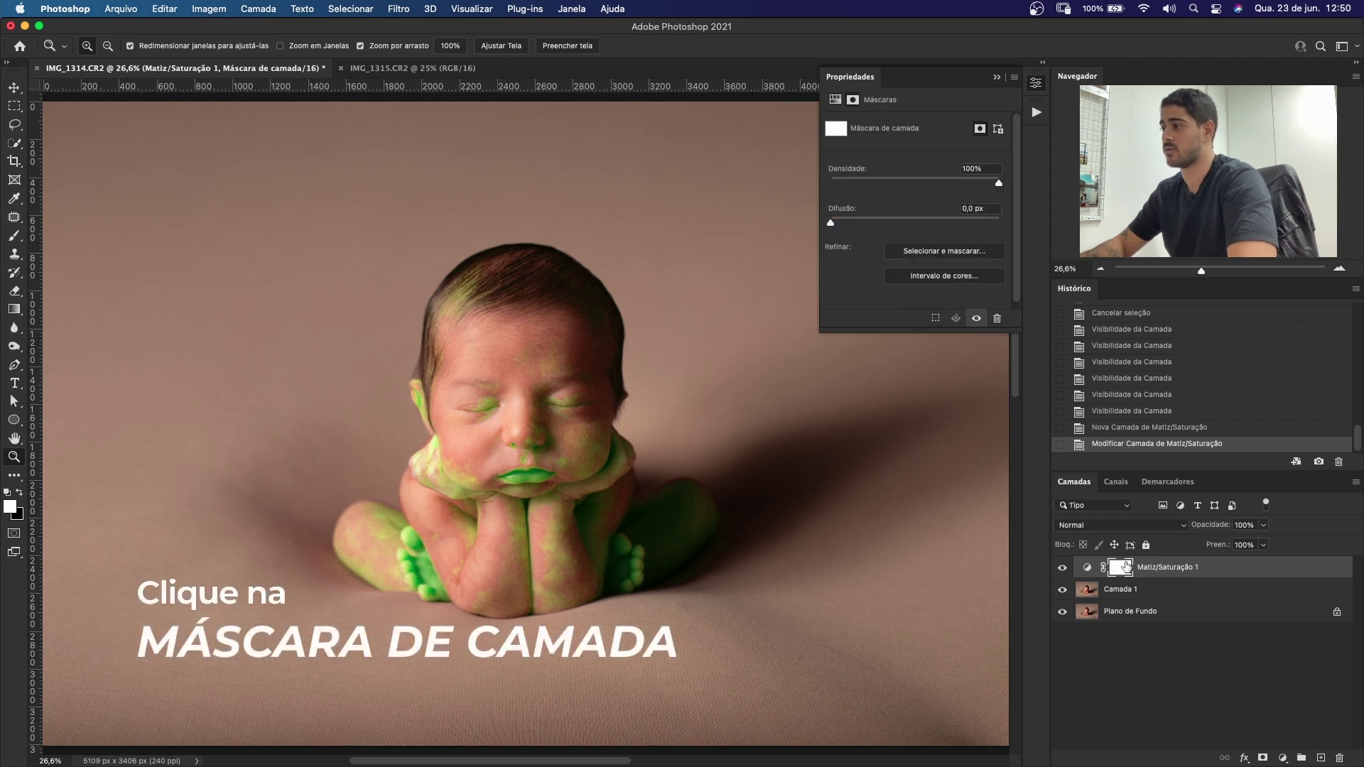
{"action": "left_click_drag", "start_coordinate": [526, 472], "coordinate": [597, 476]}
{"action": "key", "text": "e"}
{"action": "mouse_move", "coordinate": [467, 453]}
{"action": "left_mouse_down"}
{"action": "mouse_move", "coordinate": [494, 472]}
{"action": "mouse_move", "coordinate": [579, 463]}
{"action": "left_mouse_up"}
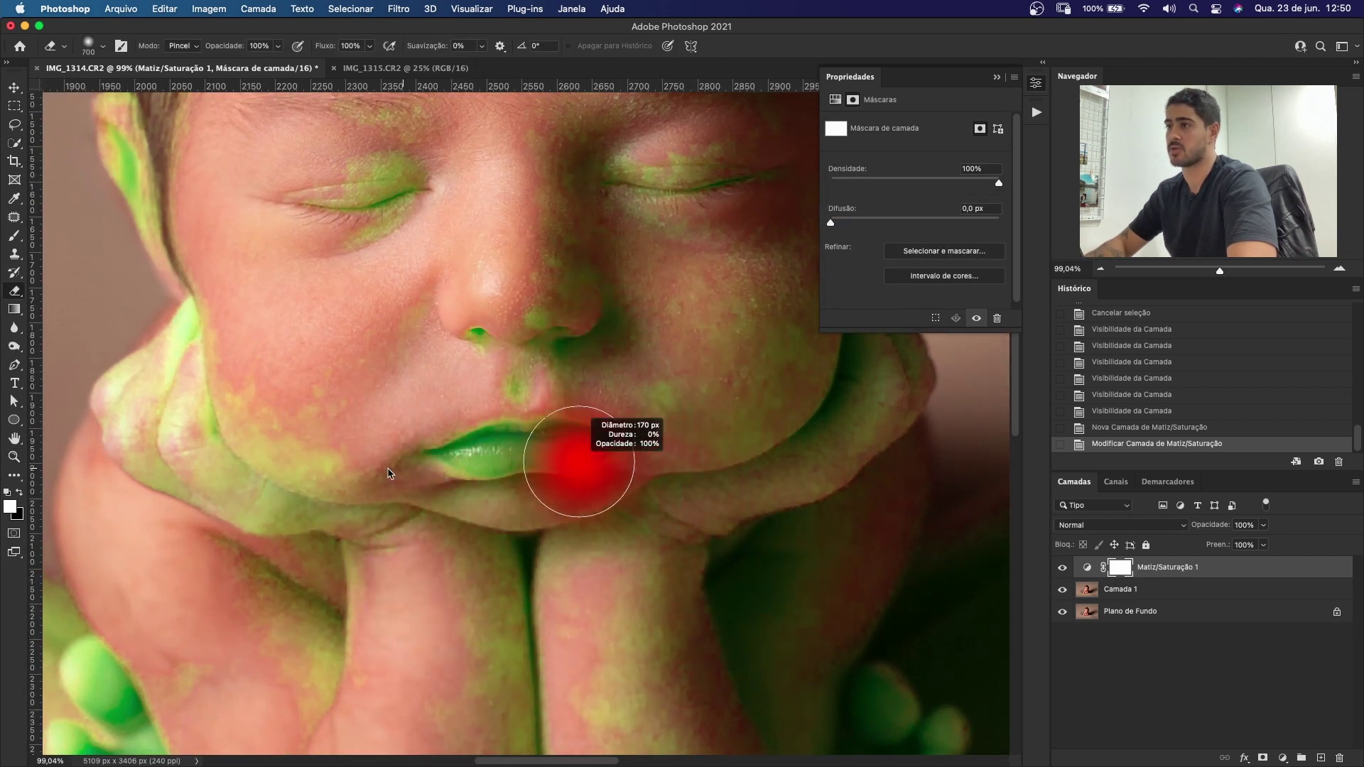
{"action": "left_click", "coordinate": [435, 455]}
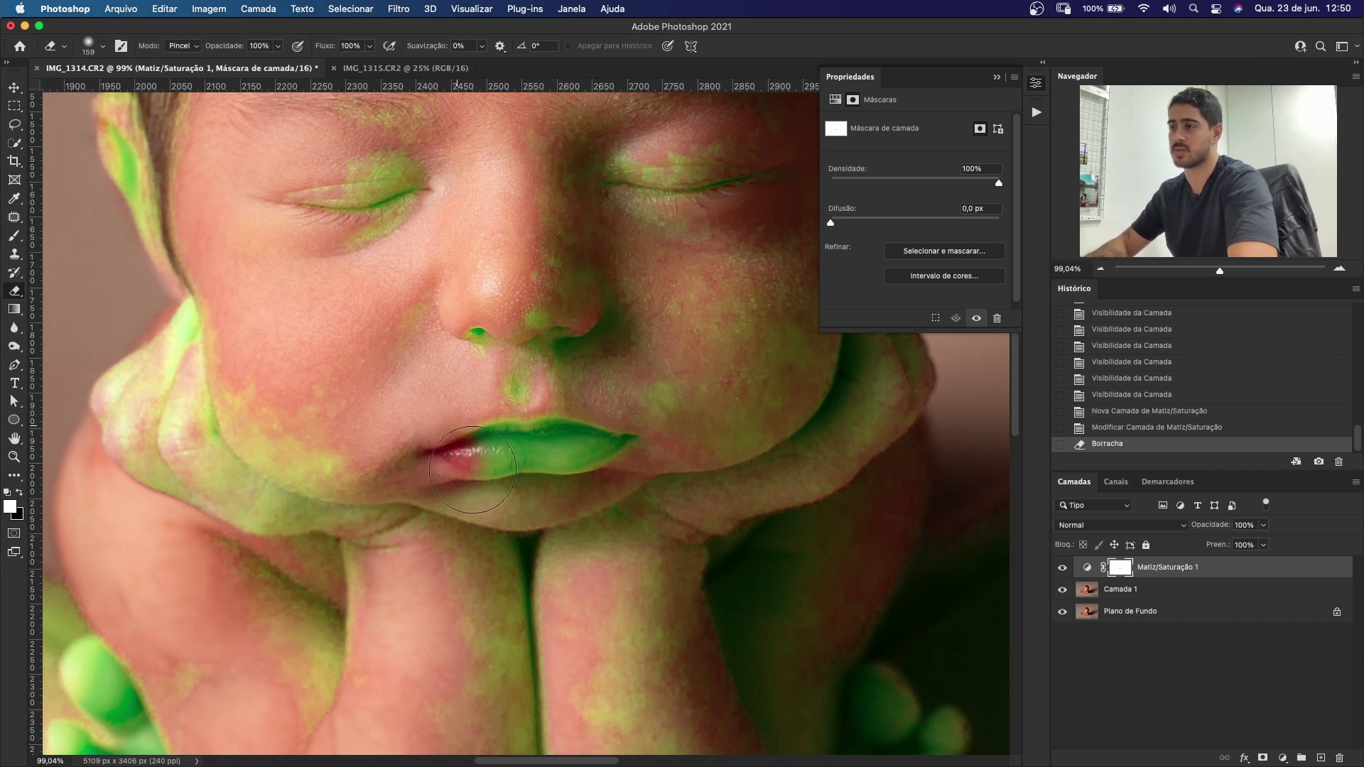
{"action": "left_click_drag", "start_coordinate": [469, 449], "coordinate": [597, 446]}
{"action": "left_click_drag", "start_coordinate": [421, 451], "coordinate": [536, 456]}
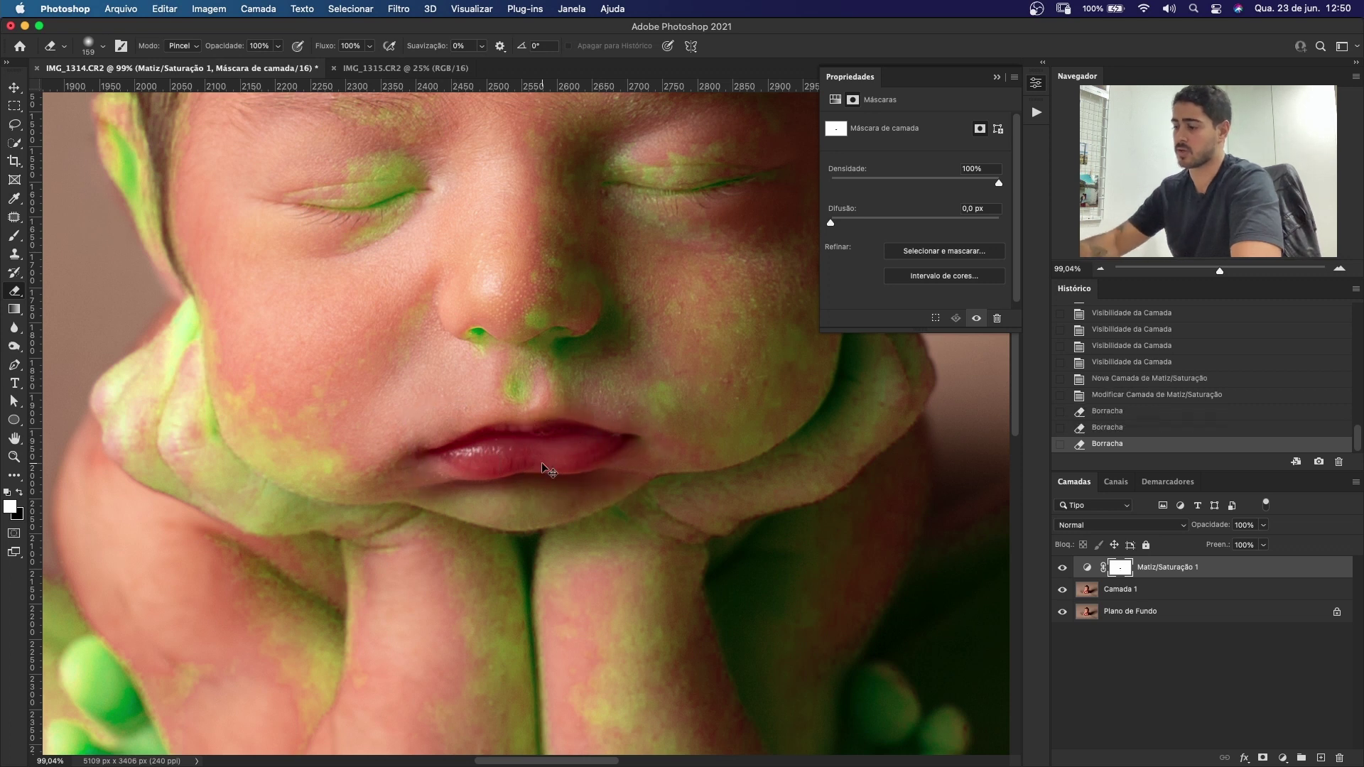
{"action": "key", "text": "super+0"}
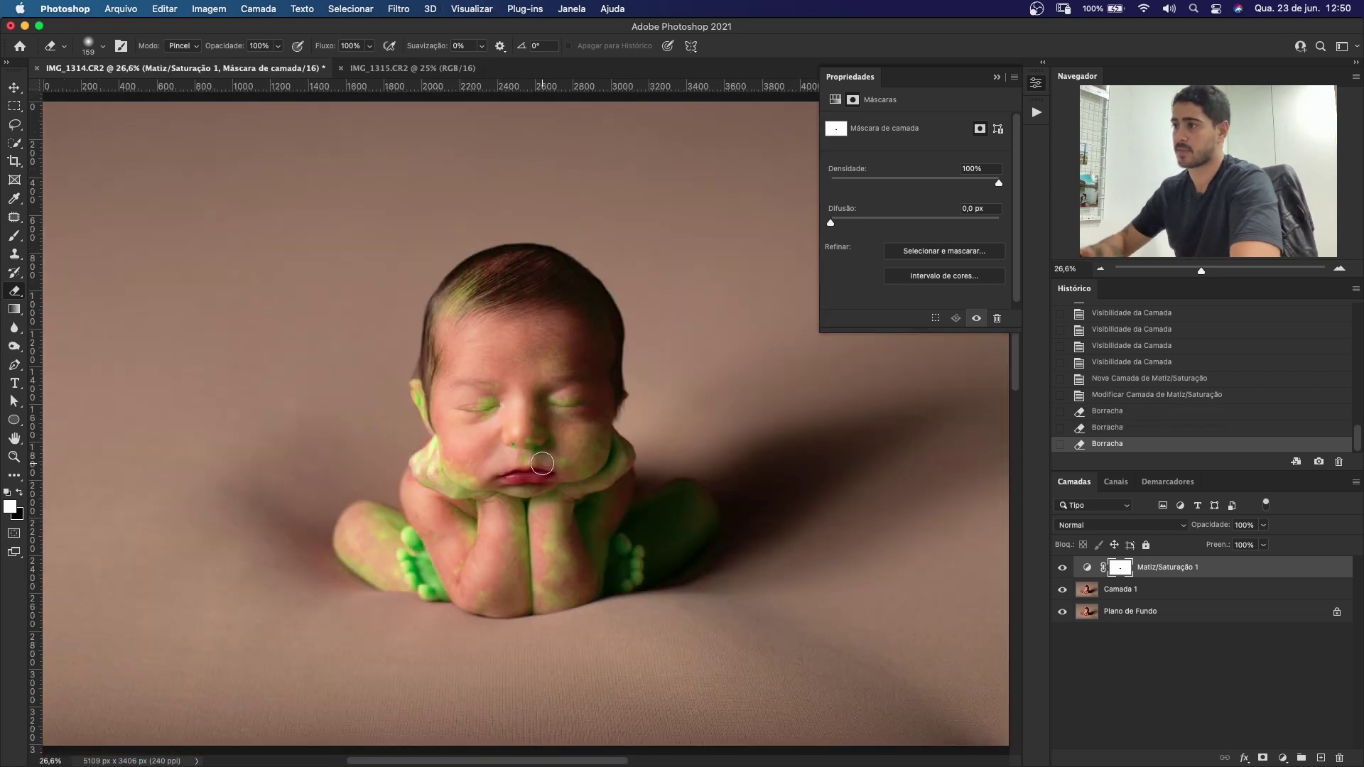
Step: Reopen the Matiz/Saturação 1 settings and set the hue of Vermelhos to +16
{"action": "left_click", "coordinate": [1037, 112]}
{"action": "left_click", "coordinate": [1092, 569]}
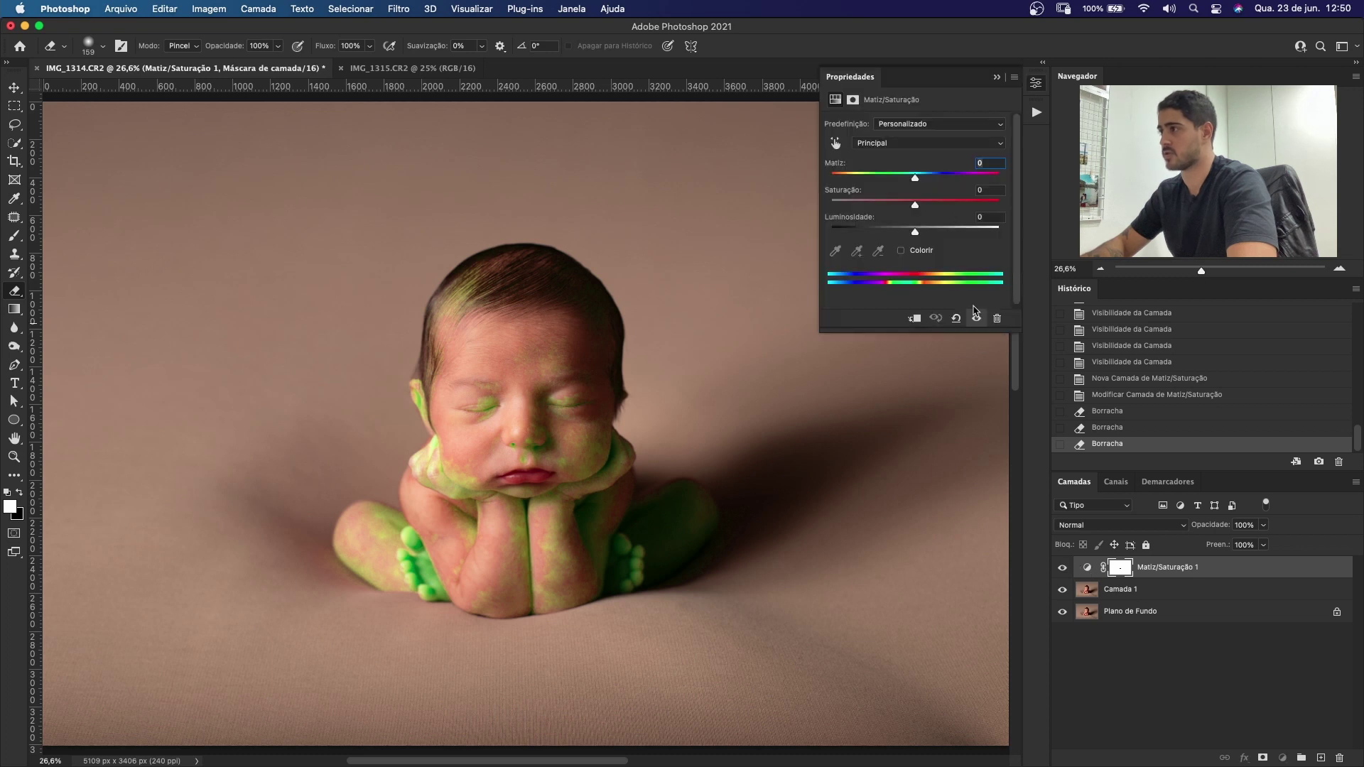
{"action": "left_click", "coordinate": [923, 153]}
{"action": "left_click", "coordinate": [916, 157]}
{"action": "mouse_move", "coordinate": [915, 177]}
{"action": "left_mouse_down"}
{"action": "mouse_move", "coordinate": [1001, 178]}
{"action": "mouse_move", "coordinate": [916, 178]}
{"action": "left_mouse_up"}
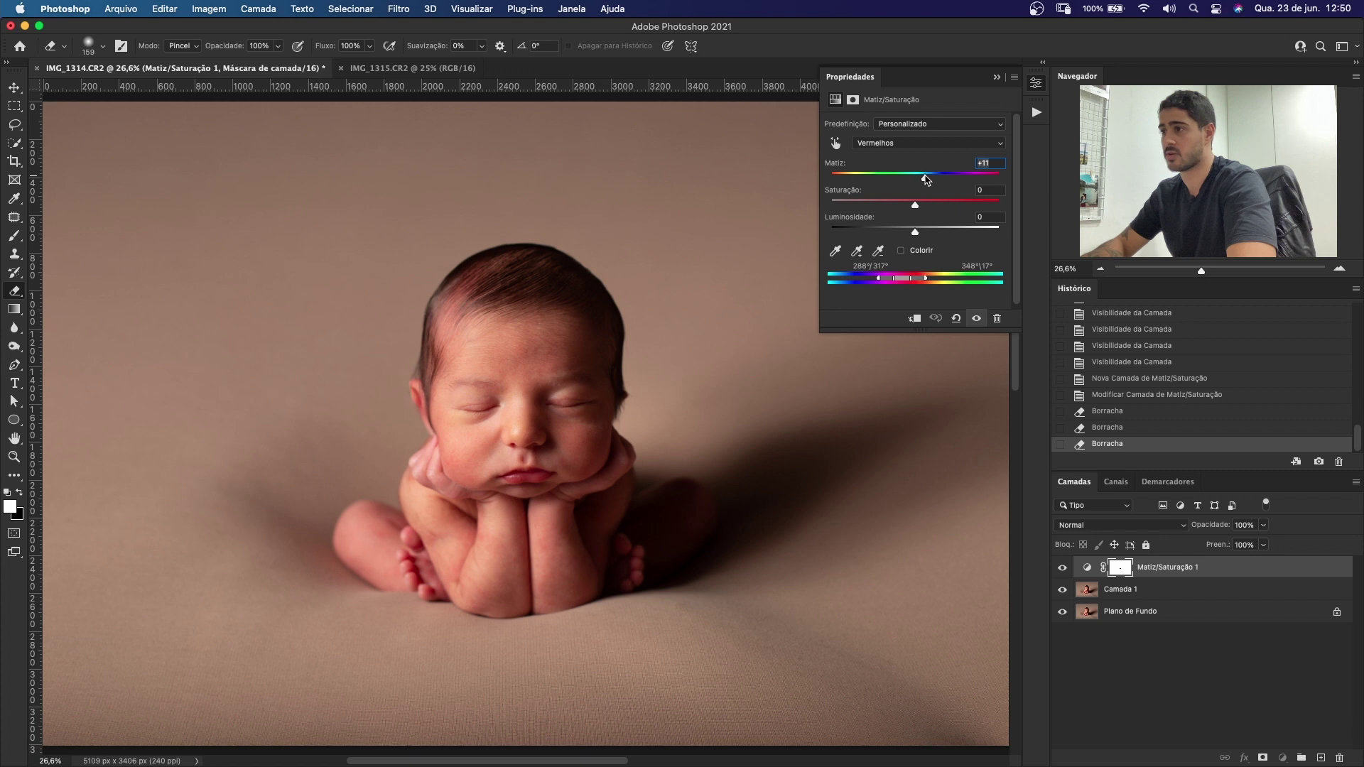
{"action": "mouse_move", "coordinate": [936, 182]}
{"action": "left_mouse_down"}
{"action": "mouse_move", "coordinate": [962, 183]}
{"action": "mouse_move", "coordinate": [879, 183]}
{"action": "mouse_move", "coordinate": [926, 186]}
{"action": "left_mouse_up"}
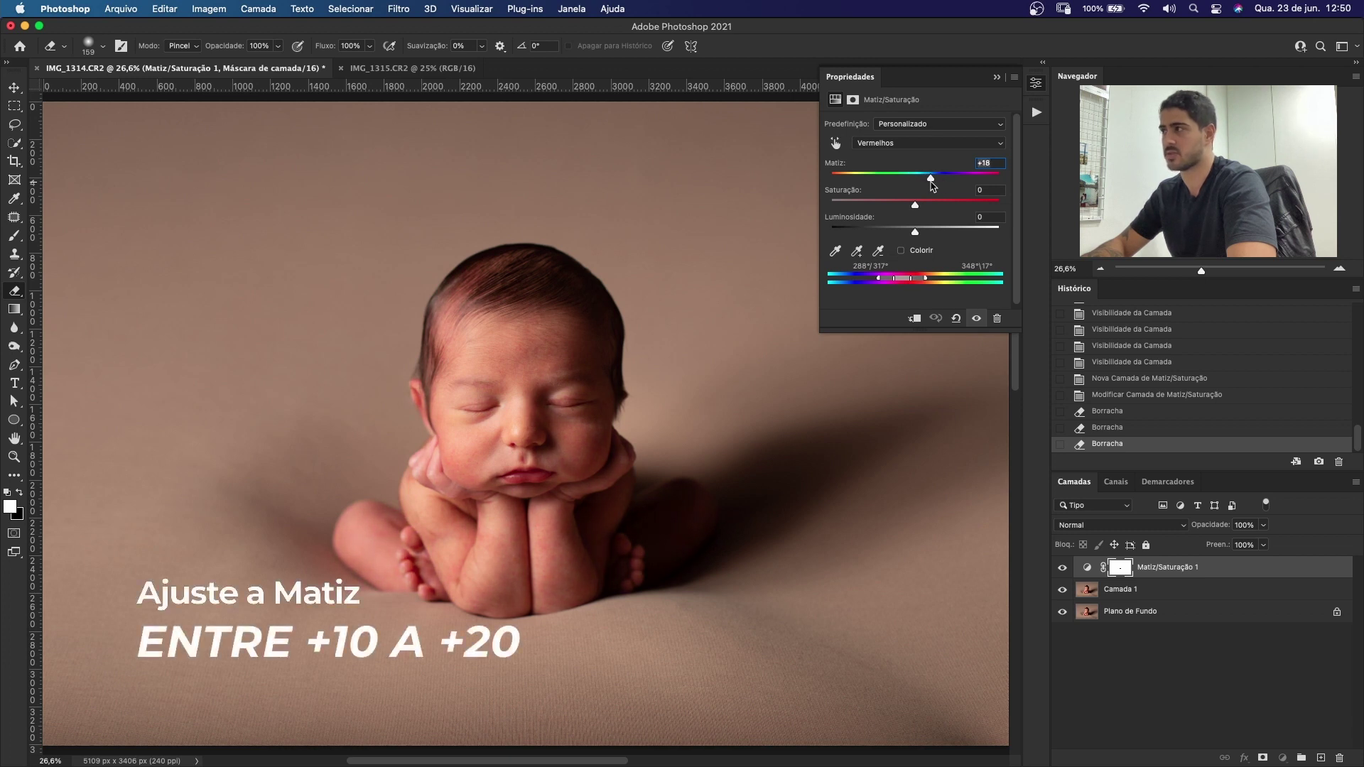
{"action": "left_click_drag", "start_coordinate": [933, 186], "coordinate": [931, 186]}
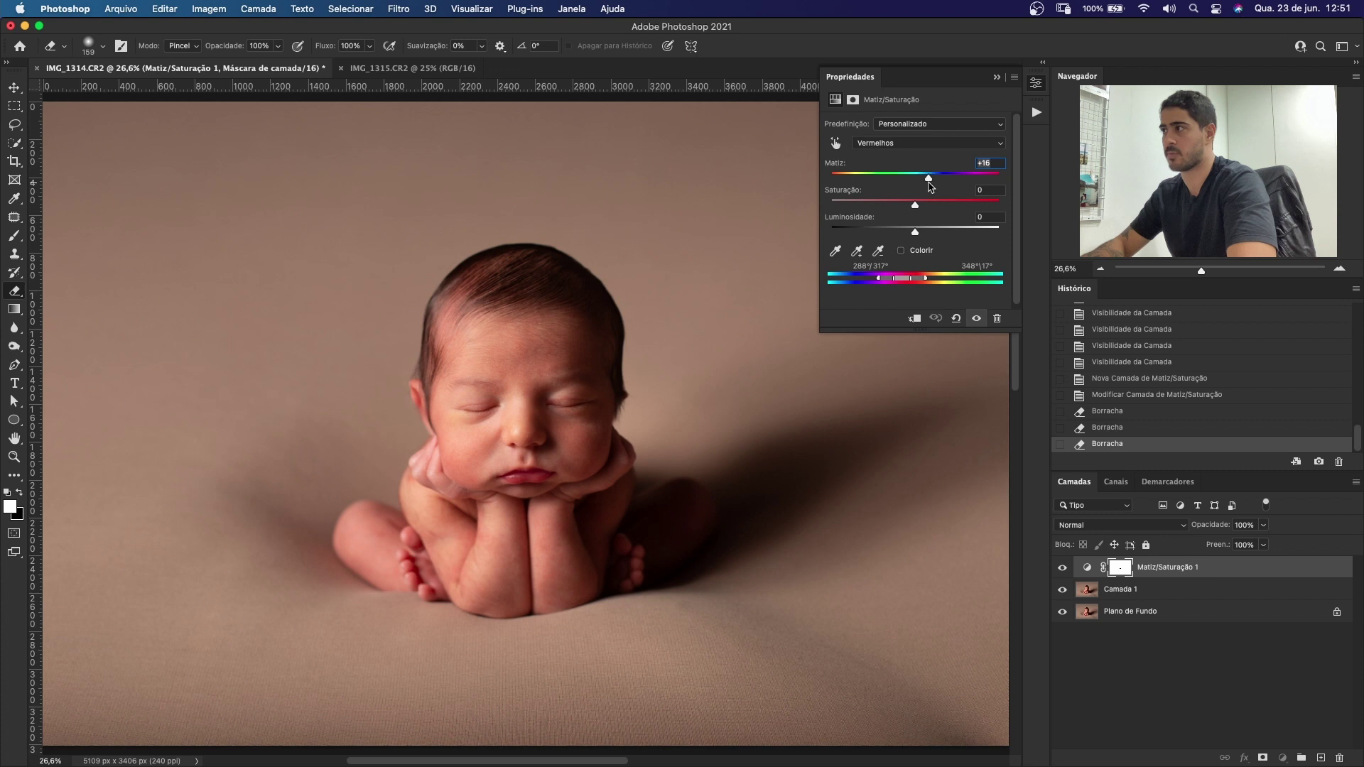
{"action": "left_click_drag", "start_coordinate": [930, 186], "coordinate": [928, 186]}
{"action": "left_click", "coordinate": [1036, 86]}
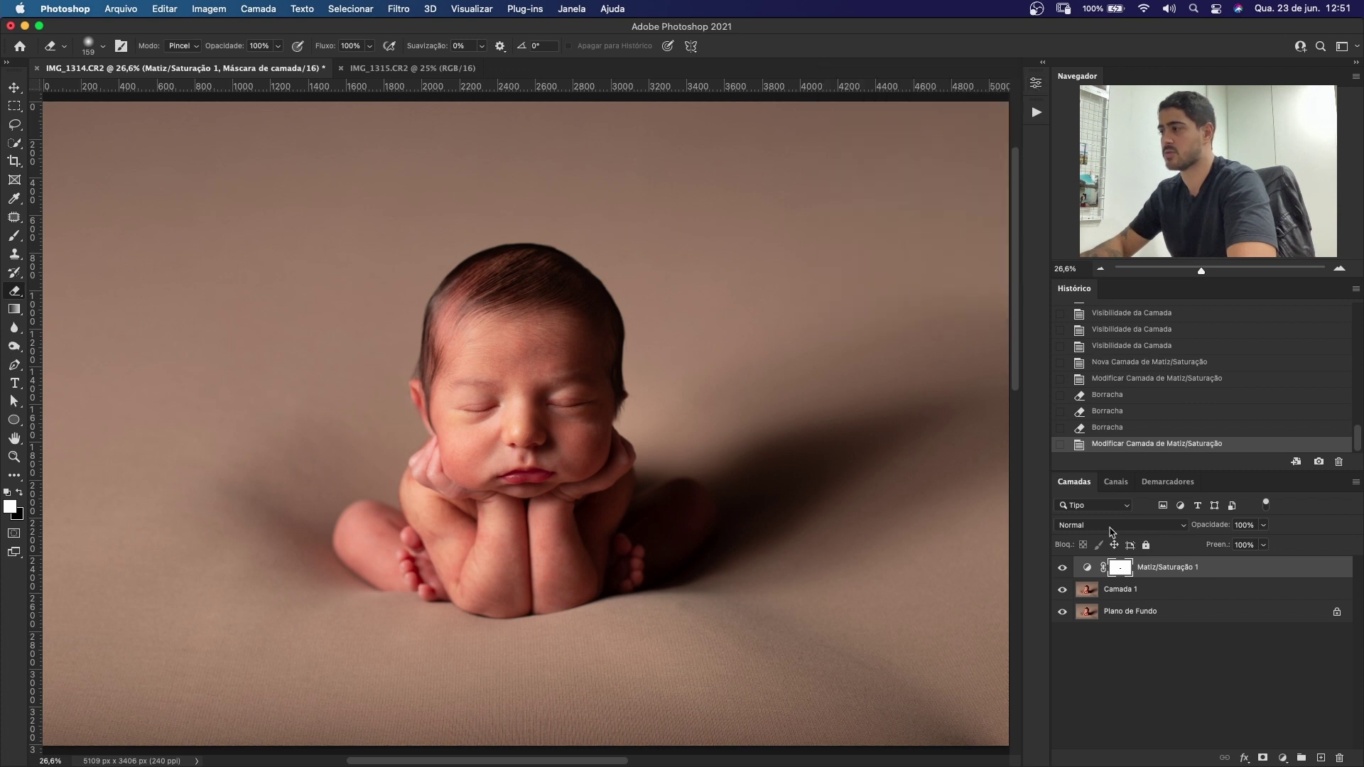
Step: Compare the skin tones with and without the Matiz/Saturação 1 adjustment by toggling its visibility
{"action": "left_click", "coordinate": [1063, 568]}
{"action": "left_click", "coordinate": [1064, 568]}
{"action": "left_click", "coordinate": [1063, 567]}
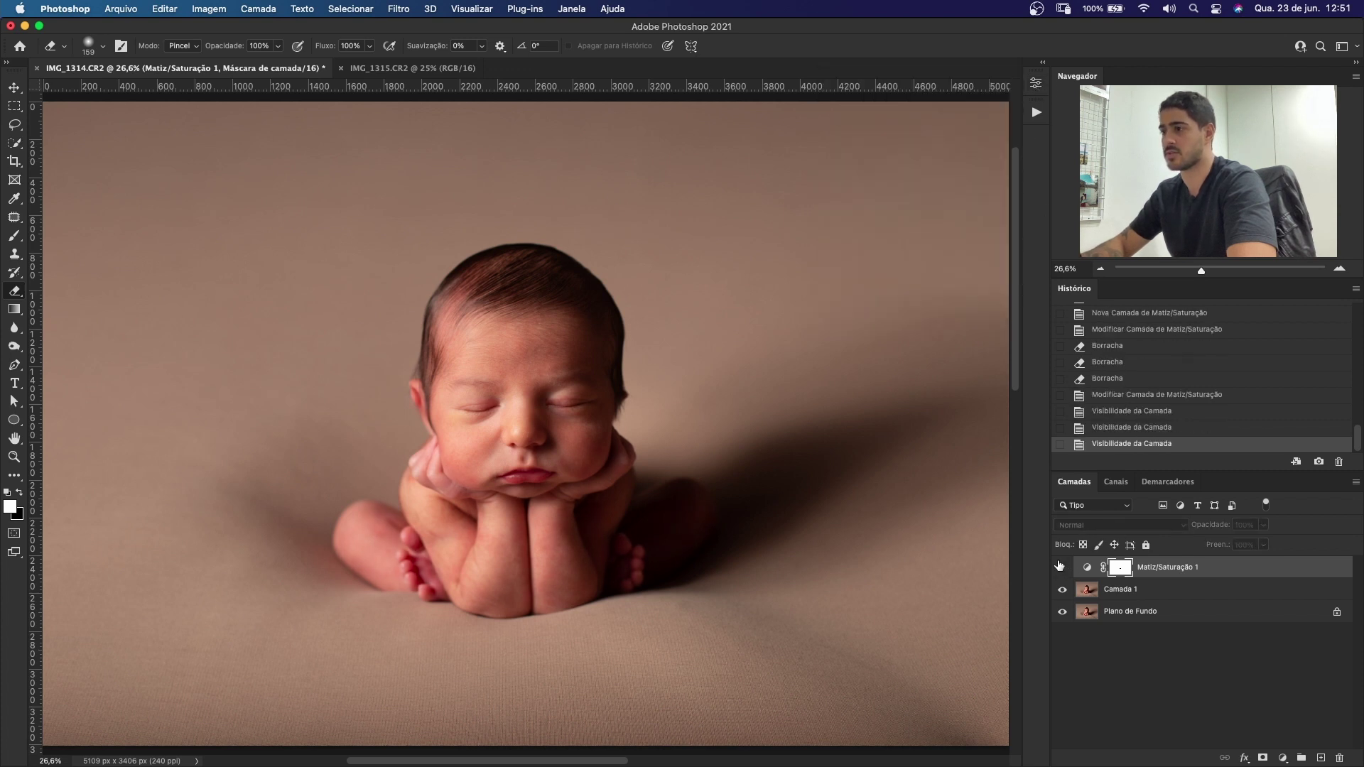
{"action": "left_click", "coordinate": [1062, 566]}
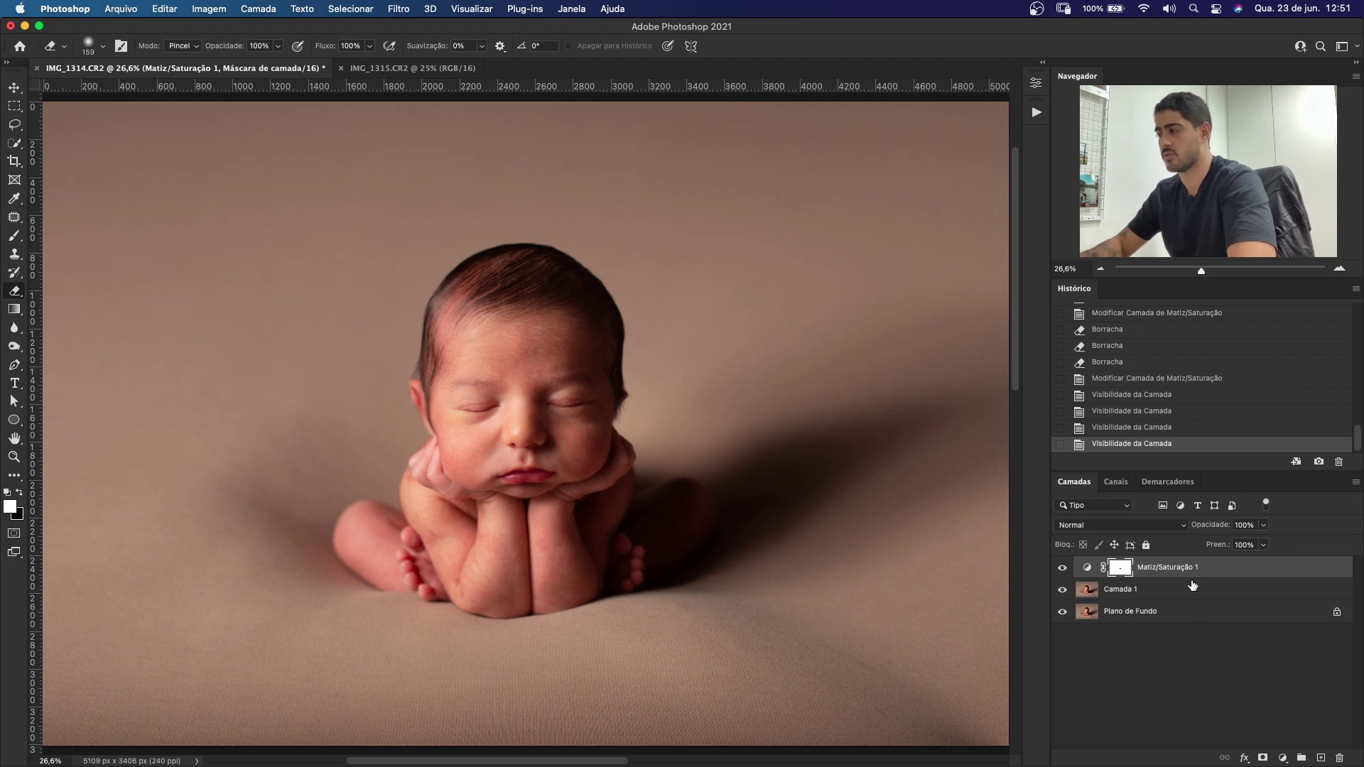
Step: Stamp all visible layers into a new layer and add a second Hue/Saturation (Matiz/Saturação) adjustment layer above it
{"action": "key", "text": "super+shift+alt+e"}
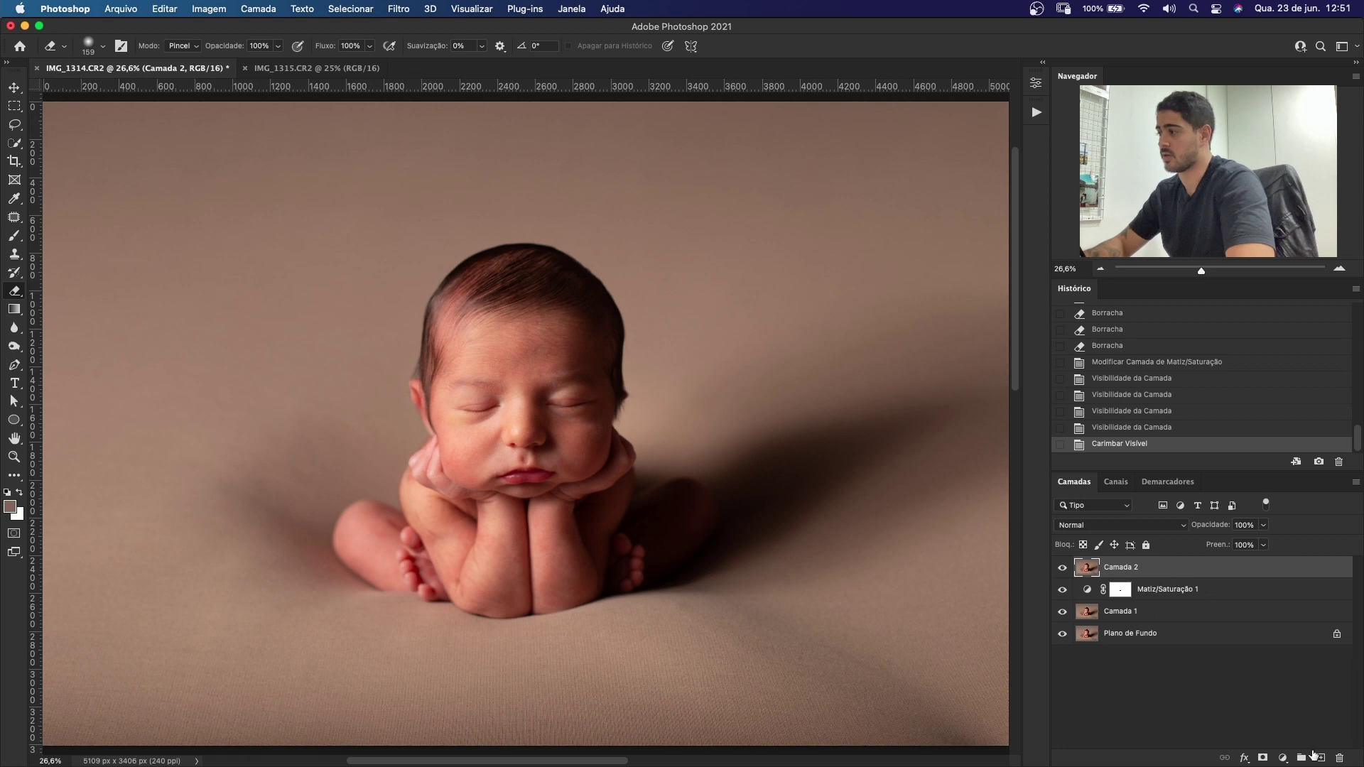
{"action": "left_click", "coordinate": [1283, 758]}
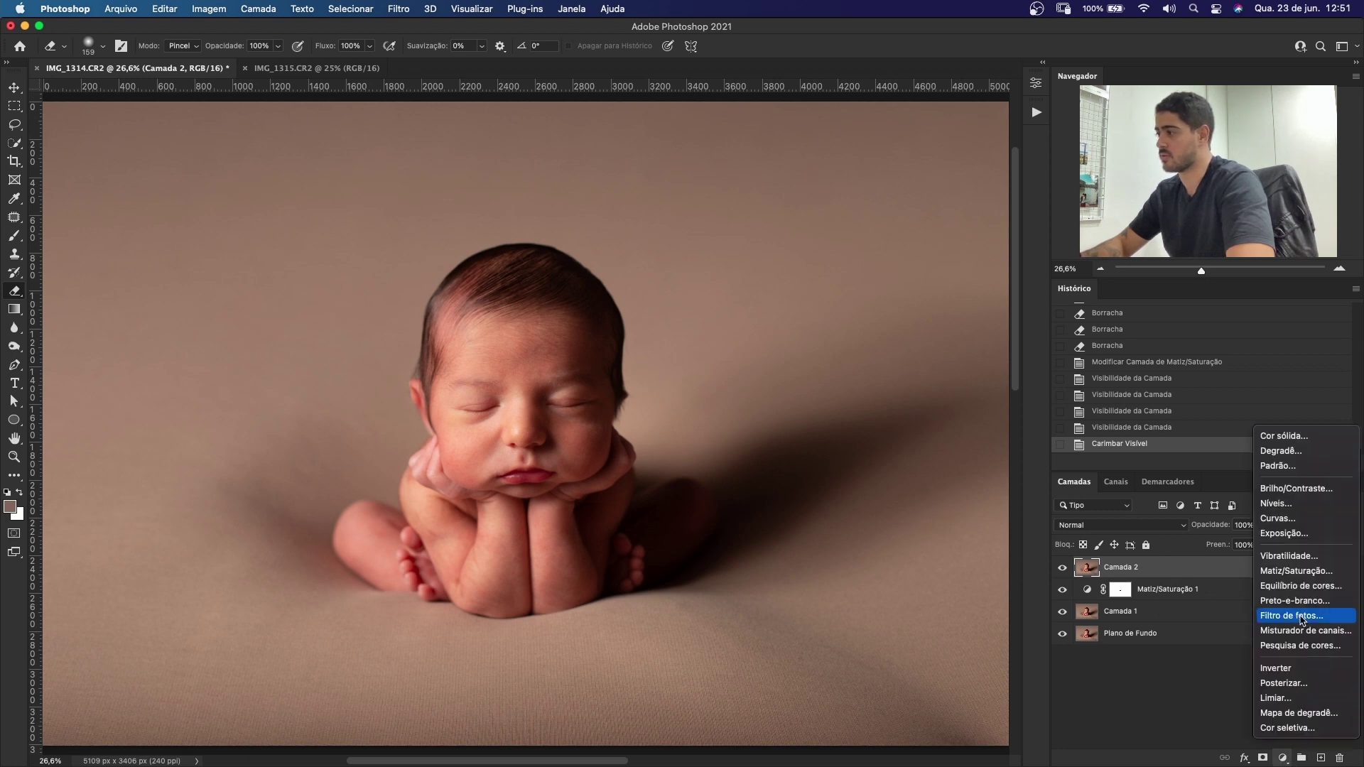
{"action": "left_click", "coordinate": [1290, 572]}
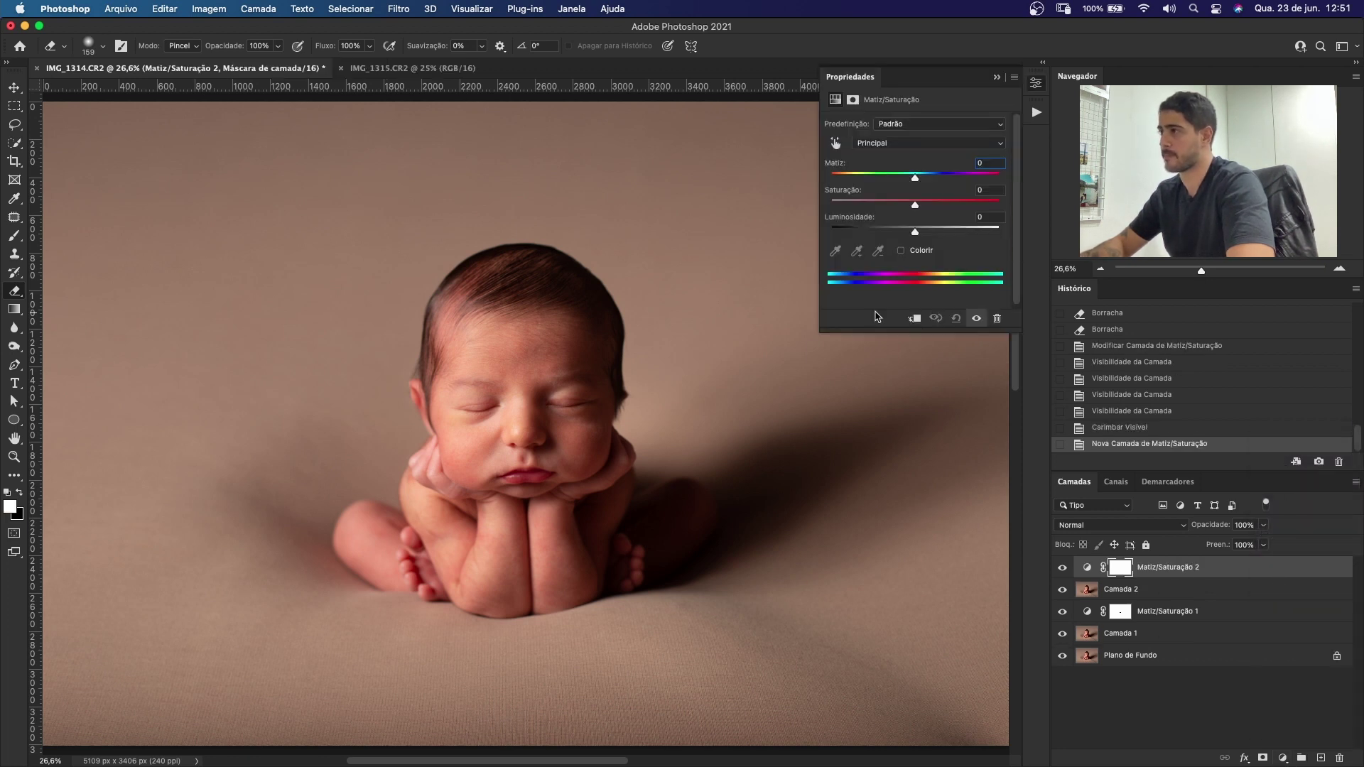
Step: Set the hue of the Amarelos range to -180 in the new adjustment and inspect the affected skin on the face
{"action": "left_click", "coordinate": [886, 146]}
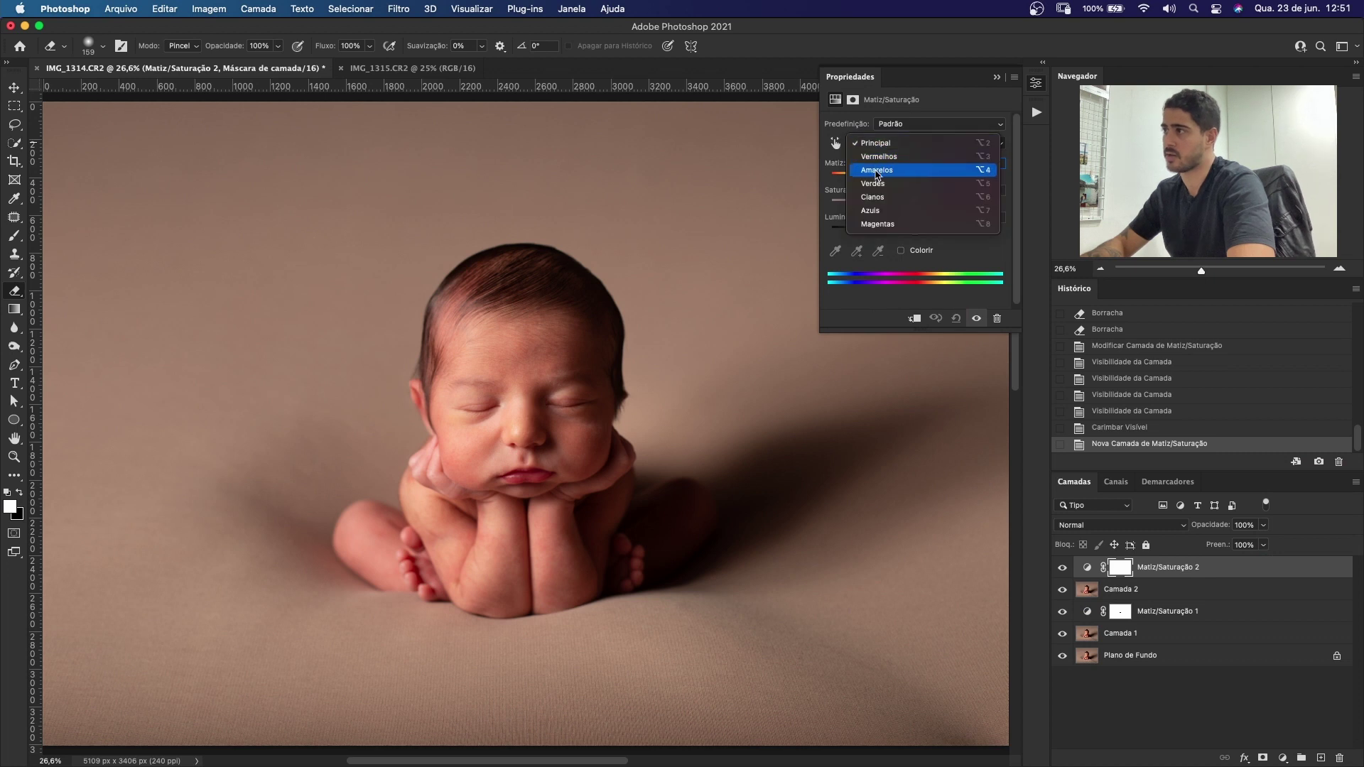
{"action": "left_click", "coordinate": [879, 174]}
{"action": "left_click_drag", "start_coordinate": [909, 183], "coordinate": [798, 170]}
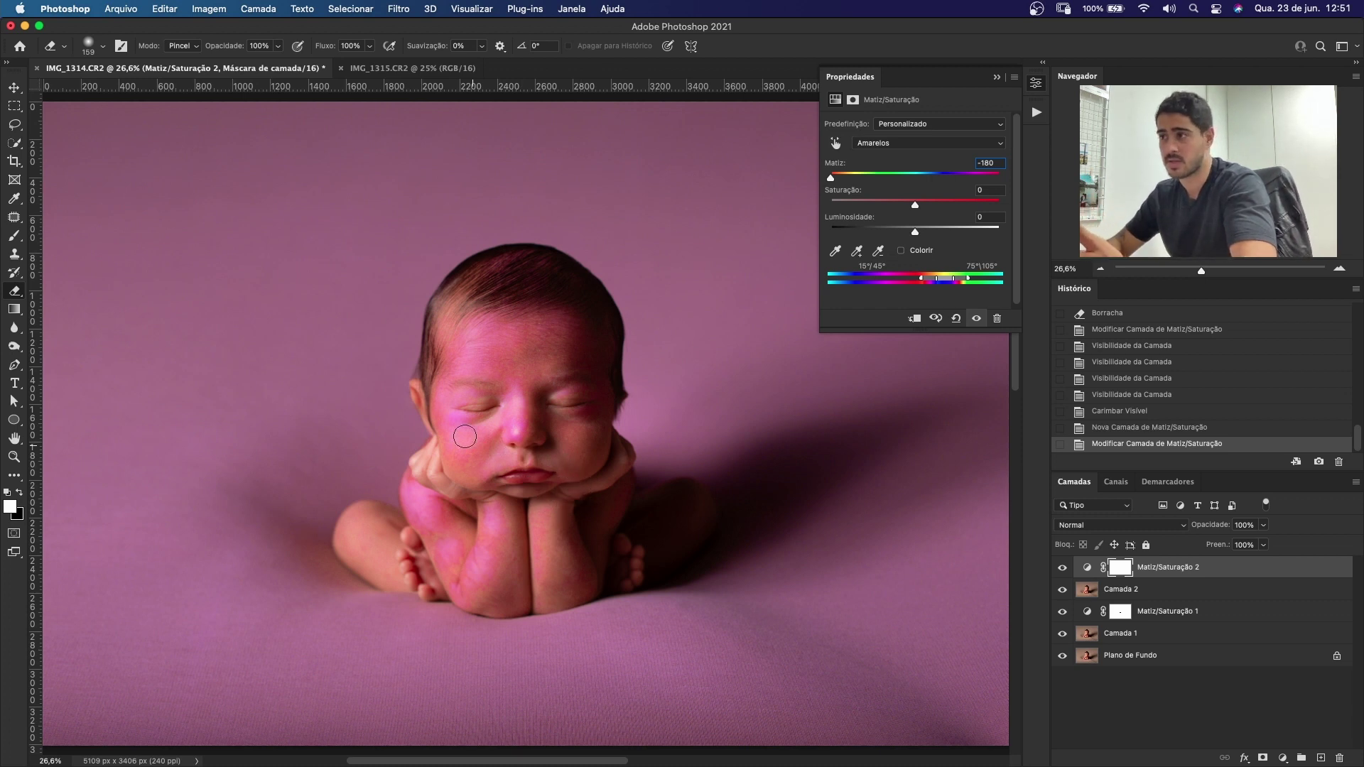
{"action": "key", "text": "z"}
{"action": "left_click_drag", "start_coordinate": [477, 415], "coordinate": [497, 444]}
{"action": "key", "text": "b"}
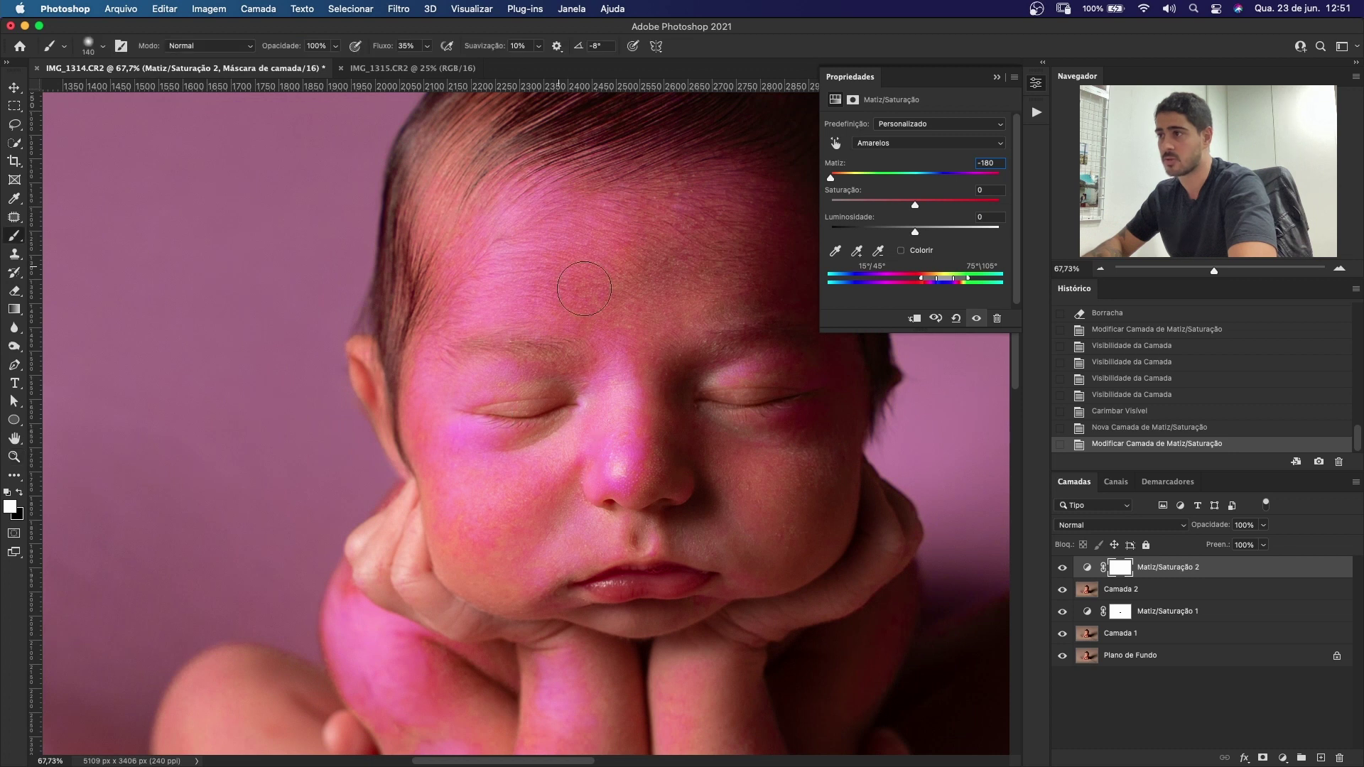
{"action": "key", "text": "z"}
{"action": "mouse_move", "coordinate": [558, 431]}
{"action": "left_mouse_down"}
{"action": "mouse_move", "coordinate": [540, 440]}
{"action": "mouse_move", "coordinate": [797, 448]}
{"action": "mouse_move", "coordinate": [782, 460]}
{"action": "mouse_move", "coordinate": [804, 426]}
{"action": "left_mouse_up"}
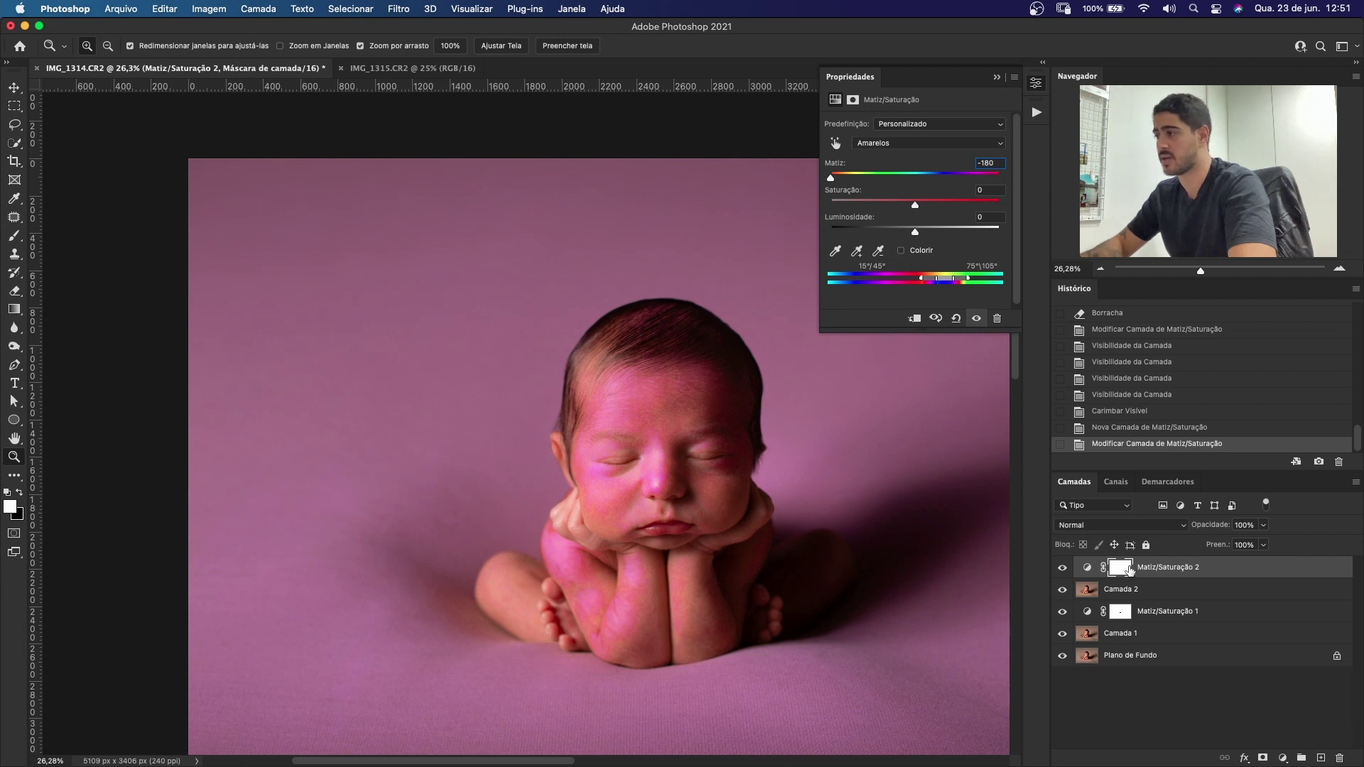
Step: Fill the Matiz/Saturação 2 layer mask with black to hide the adjustment everywhere
{"action": "left_click", "coordinate": [1128, 569]}
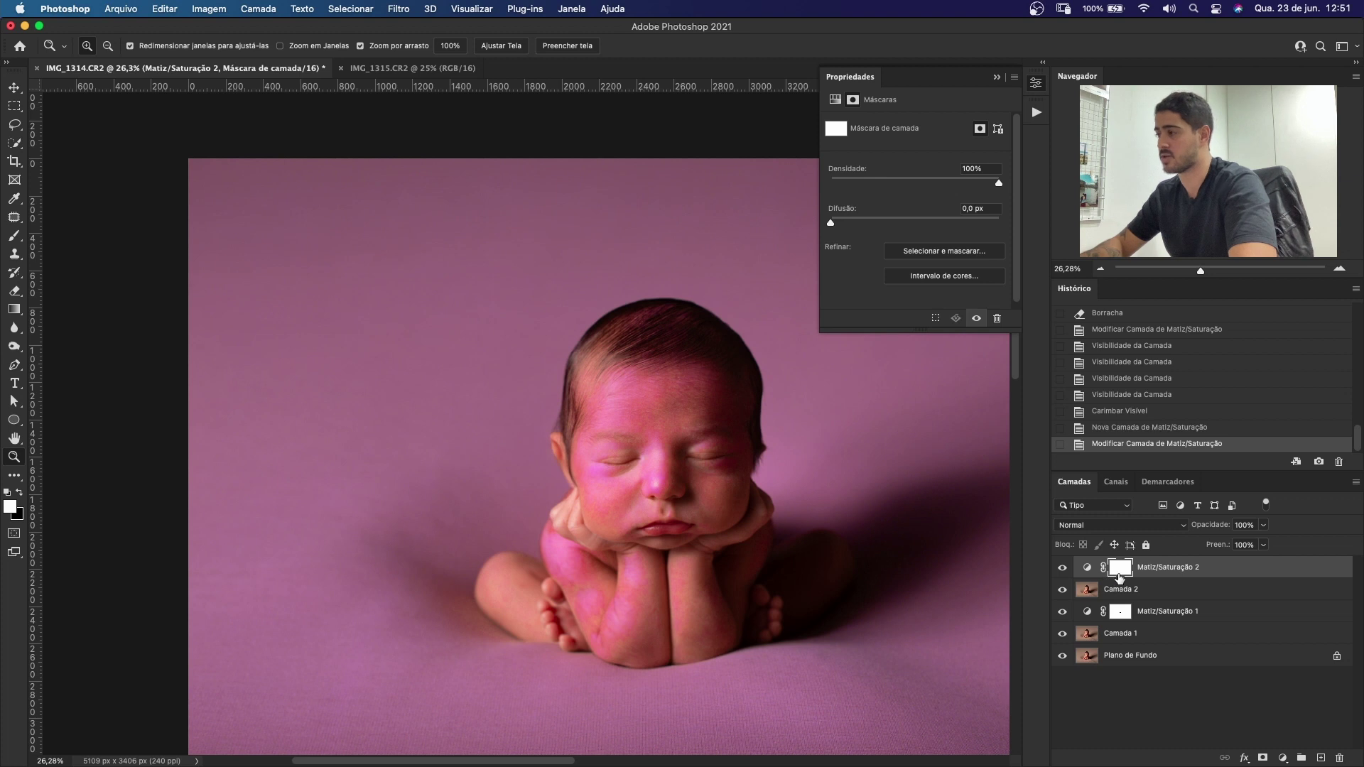
{"action": "key", "text": "super+BackSpace"}
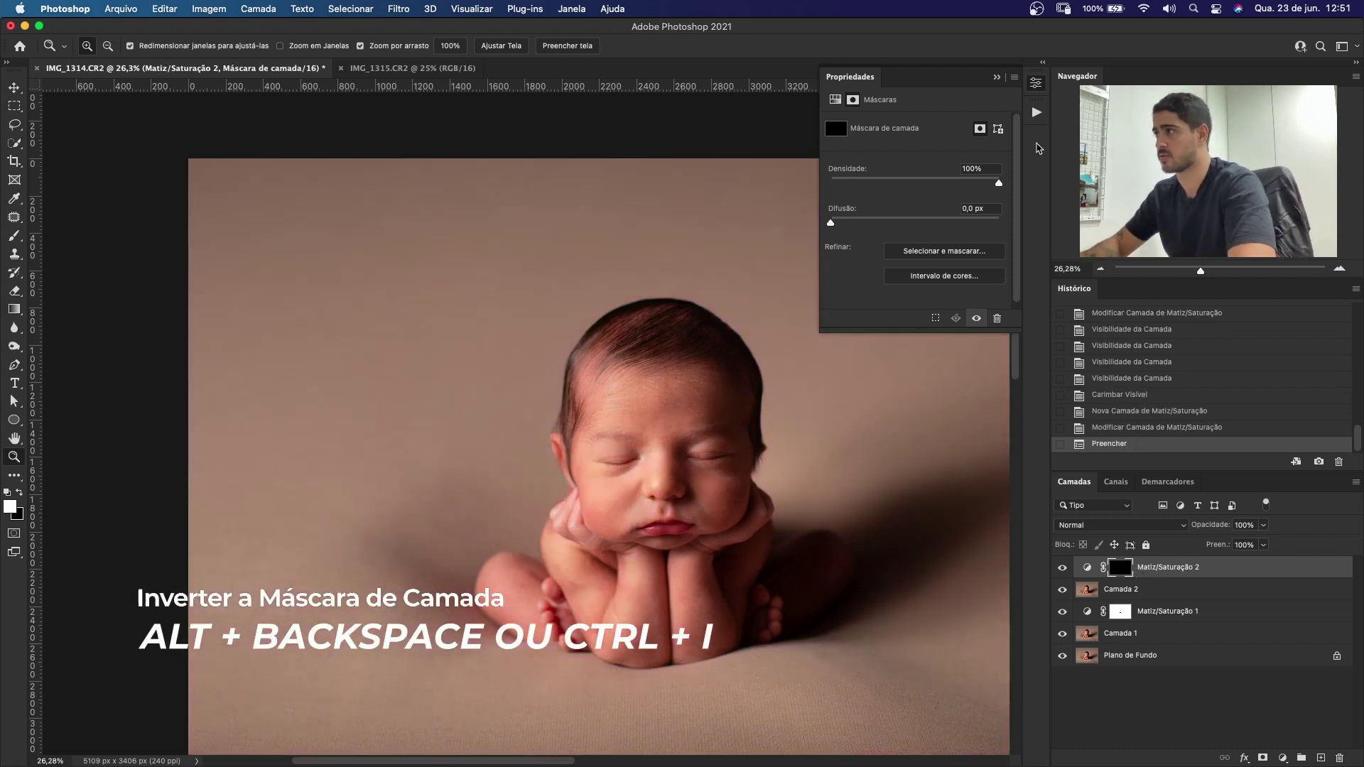
{"action": "left_click", "coordinate": [1035, 84]}
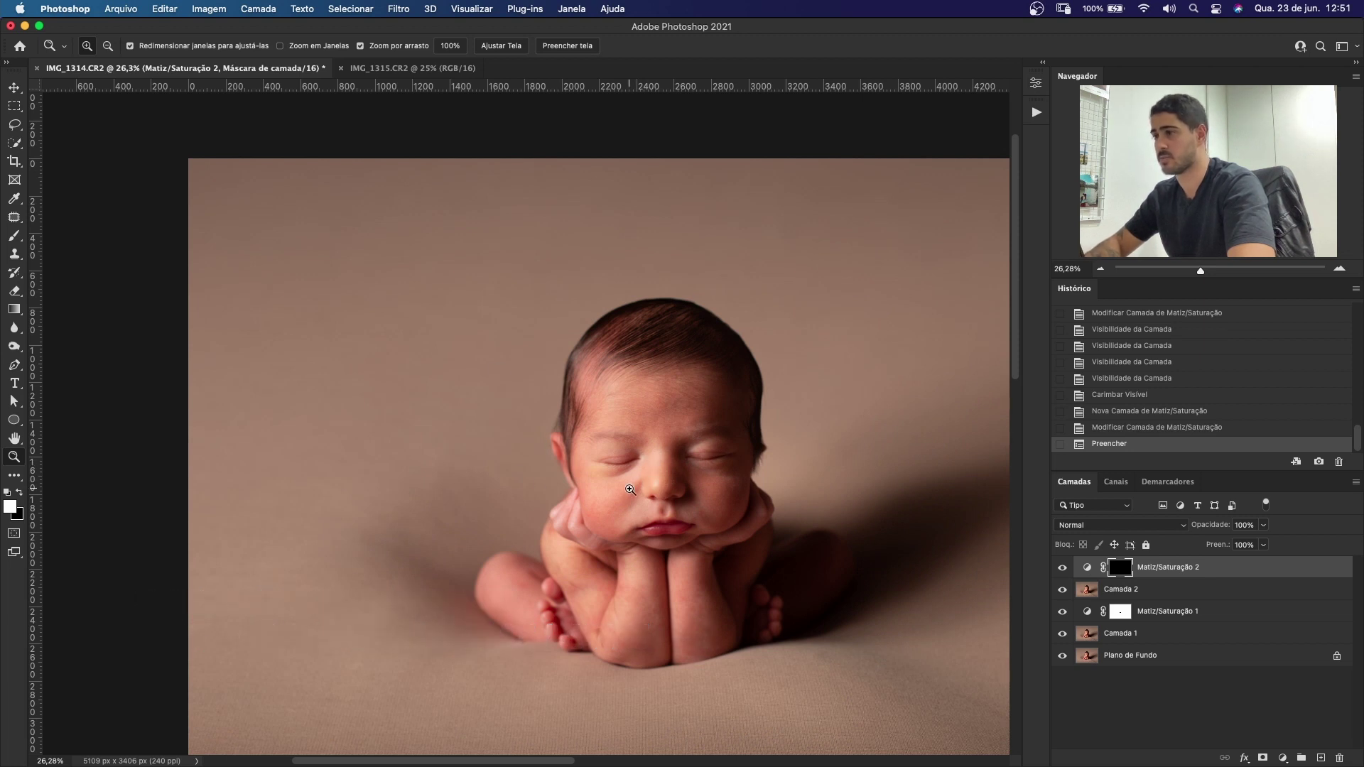
Step: Paint the Matiz/Saturação 2 mask white over the forehead, cheeks, nose and arms with the Brush at 100% flow
{"action": "left_click_drag", "start_coordinate": [630, 489], "coordinate": [682, 488]}
{"action": "key", "text": "b"}
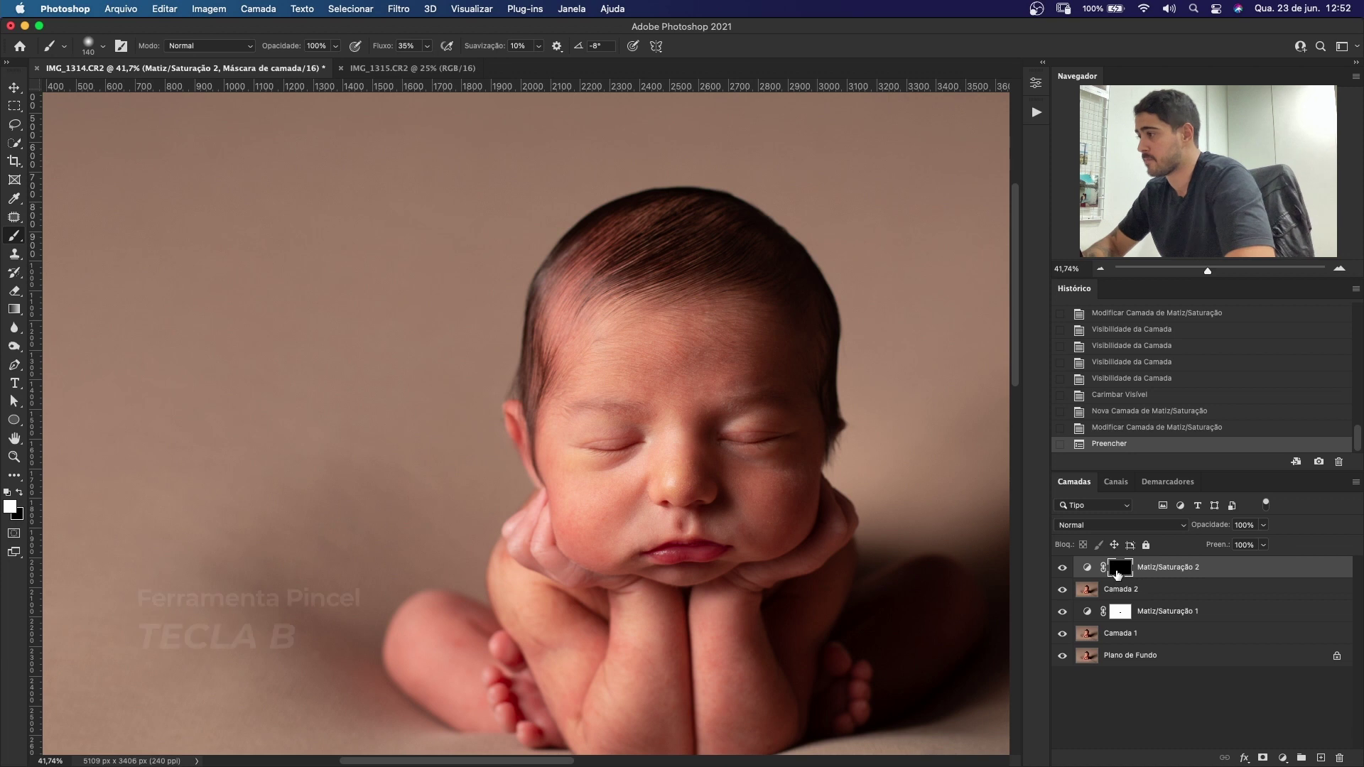
{"action": "mouse_move", "coordinate": [597, 377]}
{"action": "left_mouse_down"}
{"action": "mouse_move", "coordinate": [631, 372]}
{"action": "mouse_move", "coordinate": [593, 430]}
{"action": "mouse_move", "coordinate": [605, 518]}
{"action": "mouse_move", "coordinate": [577, 410]}
{"action": "mouse_move", "coordinate": [650, 415]}
{"action": "mouse_move", "coordinate": [677, 453]}
{"action": "mouse_move", "coordinate": [666, 462]}
{"action": "mouse_move", "coordinate": [659, 388]}
{"action": "mouse_move", "coordinate": [592, 337]}
{"action": "mouse_move", "coordinate": [676, 323]}
{"action": "left_mouse_up"}
{"action": "left_click_drag", "start_coordinate": [795, 406], "coordinate": [739, 437]}
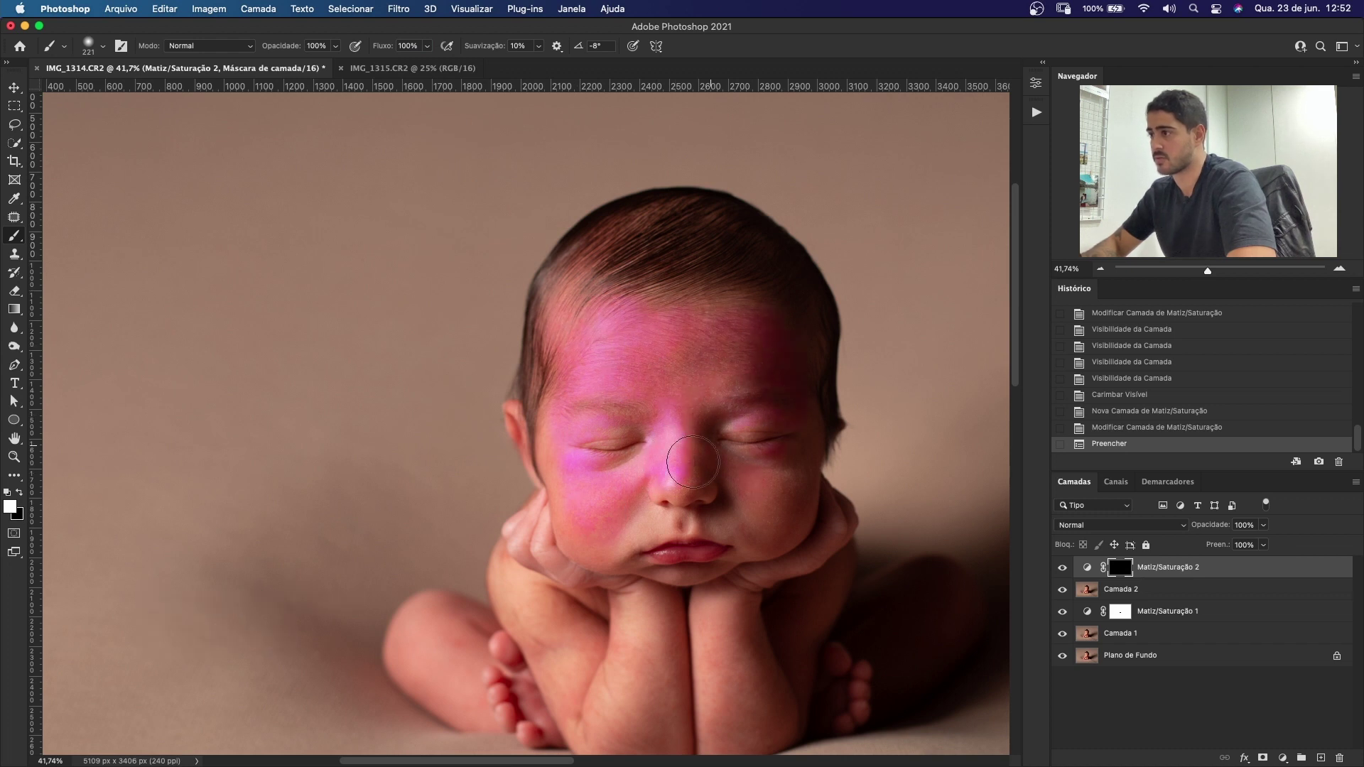
{"action": "left_click_drag", "start_coordinate": [615, 523], "coordinate": [661, 515]}
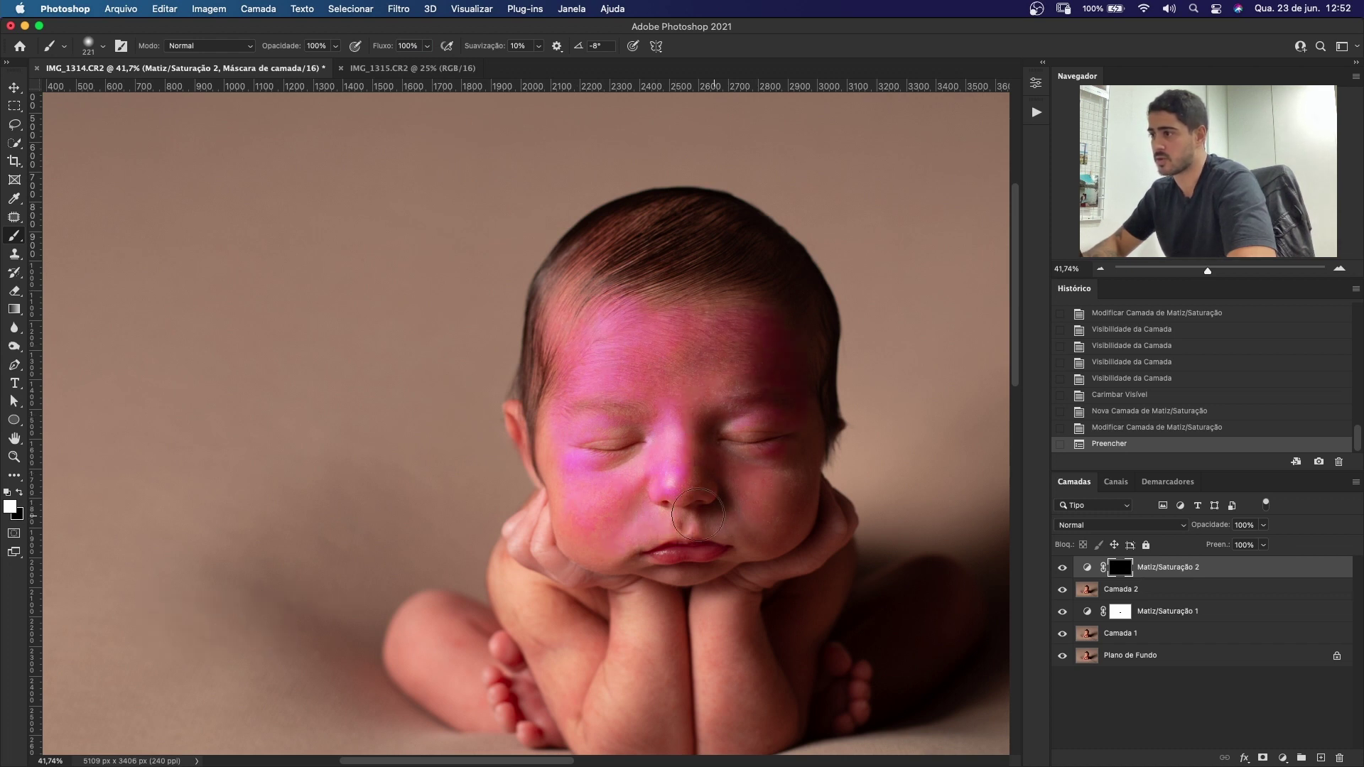
{"action": "mouse_move", "coordinate": [647, 600]}
{"action": "left_mouse_down"}
{"action": "mouse_move", "coordinate": [604, 696]}
{"action": "mouse_move", "coordinate": [549, 557]}
{"action": "mouse_move", "coordinate": [454, 441]}
{"action": "mouse_move", "coordinate": [530, 563]}
{"action": "mouse_move", "coordinate": [668, 561]}
{"action": "left_mouse_up"}
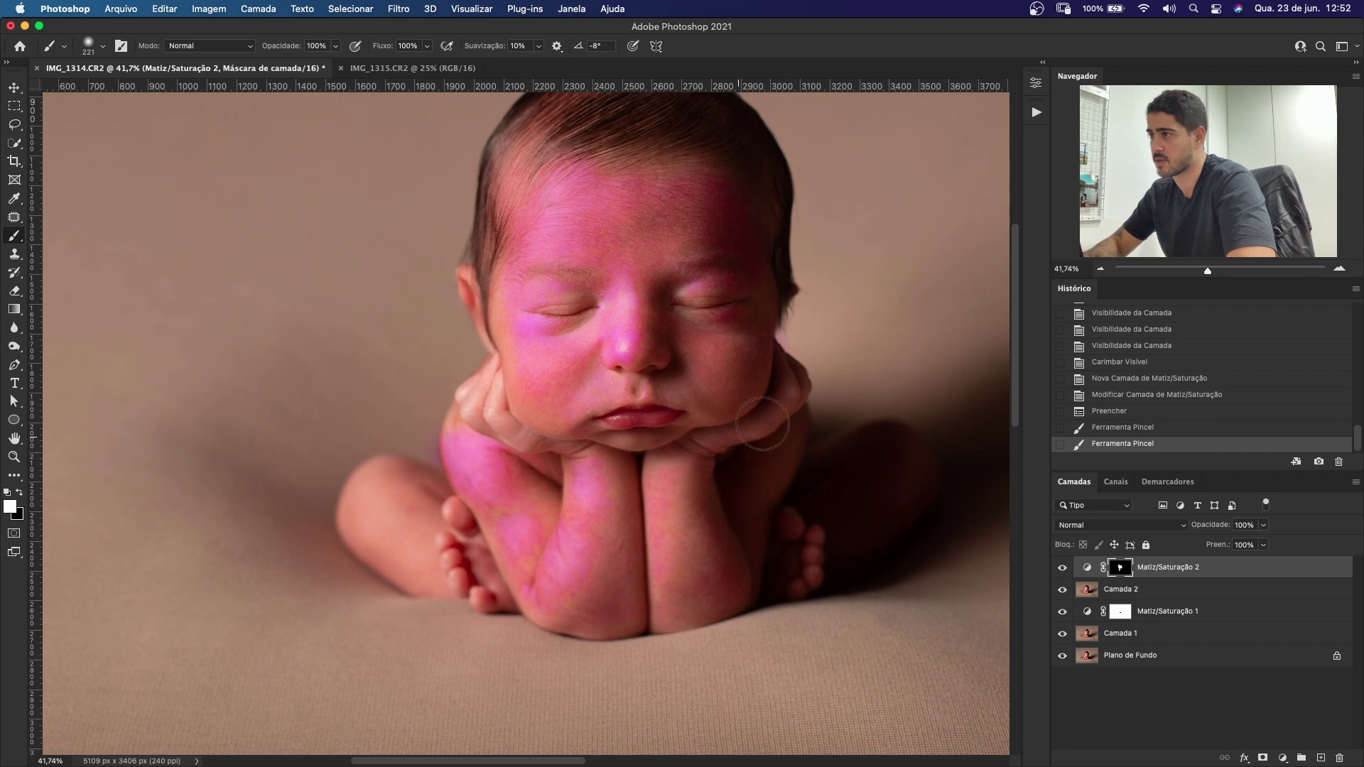
{"action": "mouse_move", "coordinate": [765, 433]}
{"action": "left_mouse_down"}
{"action": "mouse_move", "coordinate": [725, 354]}
{"action": "mouse_move", "coordinate": [746, 310]}
{"action": "mouse_move", "coordinate": [703, 208]}
{"action": "mouse_move", "coordinate": [667, 178]}
{"action": "left_mouse_up"}
Step: Erase the mask spill on the background beside the shaded cheek and the brighter upper arm, and brush over the adjacent leg
{"action": "key", "text": "e"}
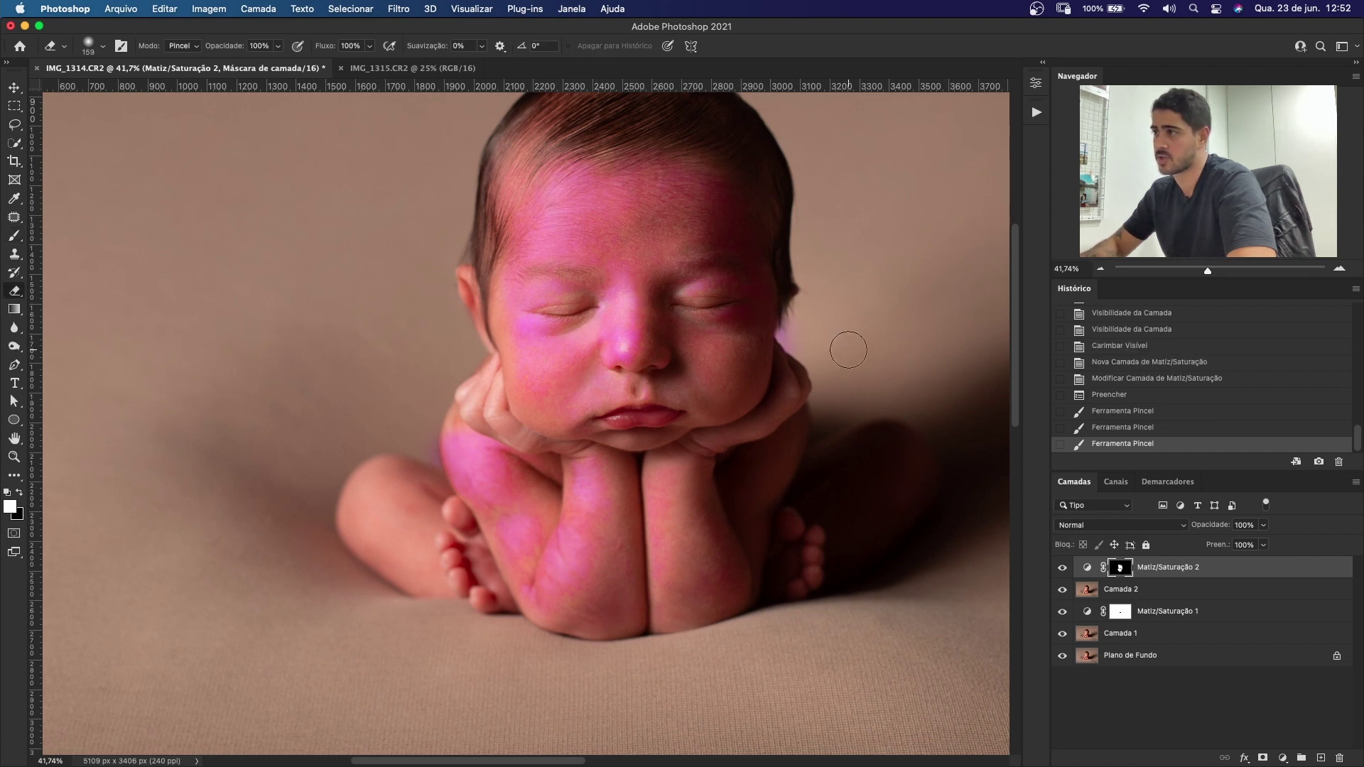
{"action": "left_click_drag", "start_coordinate": [842, 349], "coordinate": [789, 339]}
{"action": "key", "text": "b"}
{"action": "key", "text": "e"}
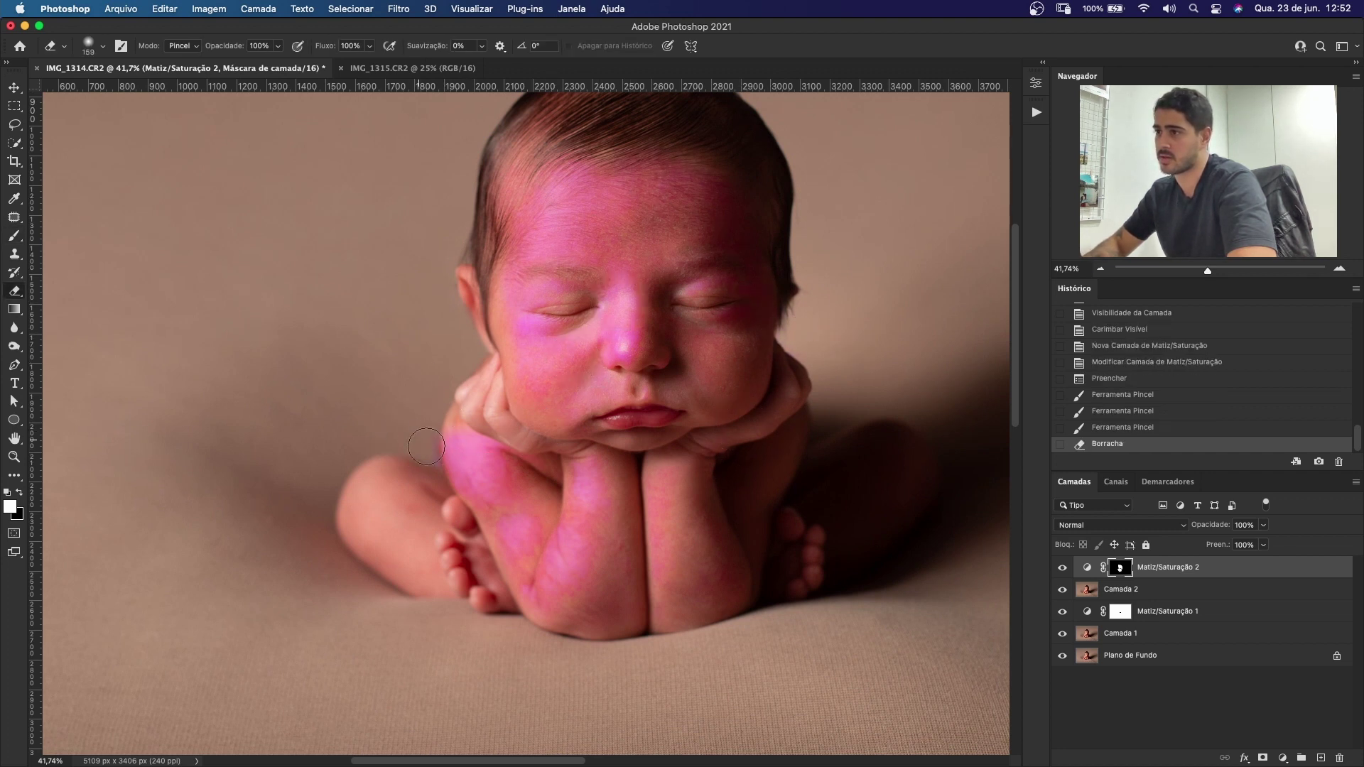
{"action": "left_click", "coordinate": [412, 449]}
{"action": "key", "text": "b"}
{"action": "left_click_drag", "start_coordinate": [427, 569], "coordinate": [409, 479]}
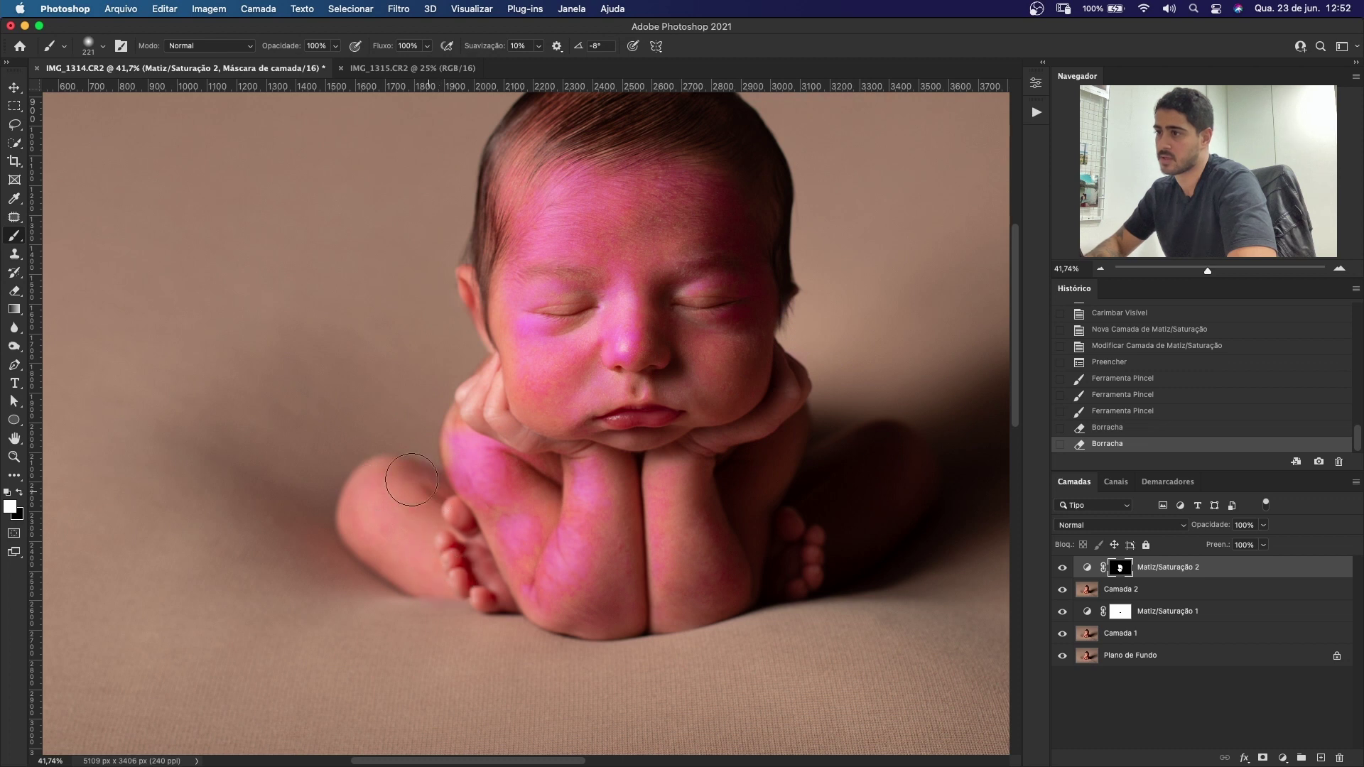
Step: Set the hue of Amarelos to -14 in Matiz/Saturação 2 and check the face and arms up close
{"action": "scroll", "coordinate": [633, 487], "scroll_direction": "down", "scroll_amount": 3}
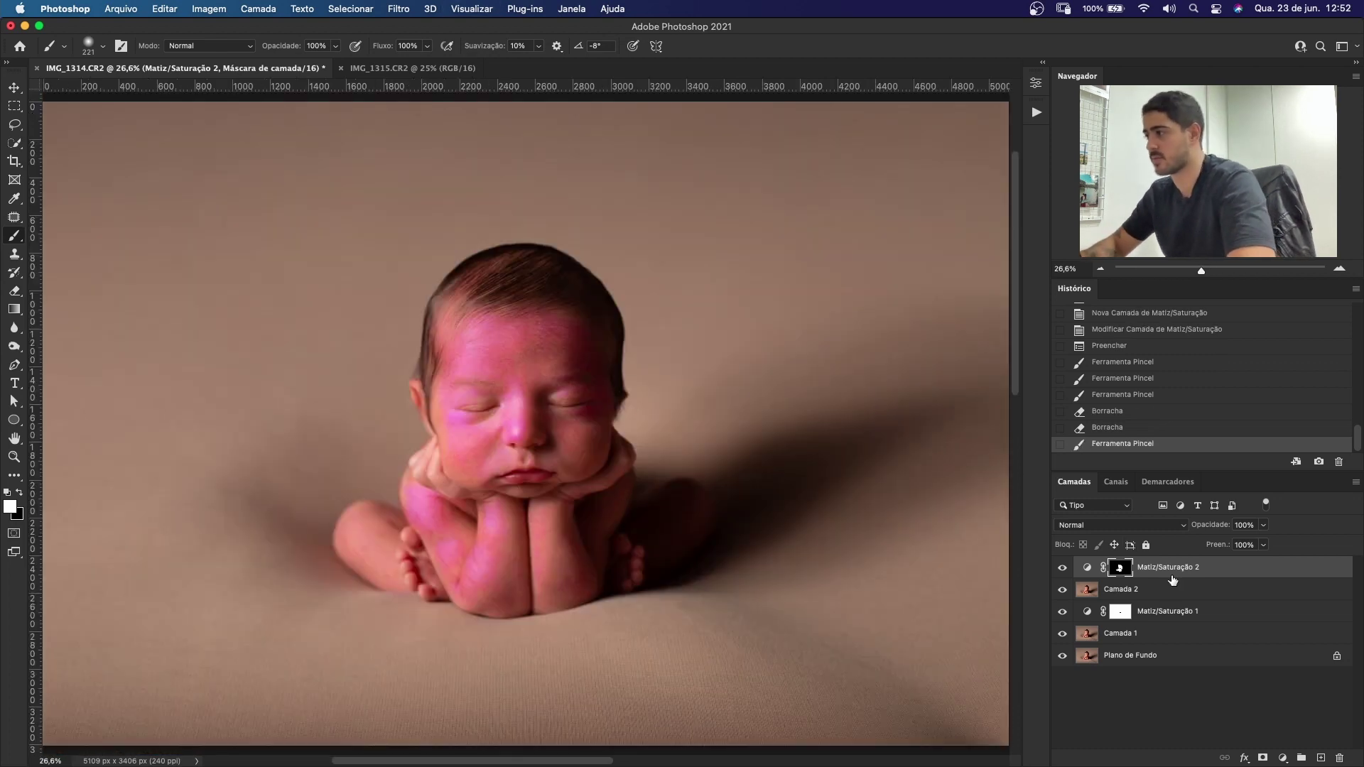
{"action": "double_click", "coordinate": [1087, 568]}
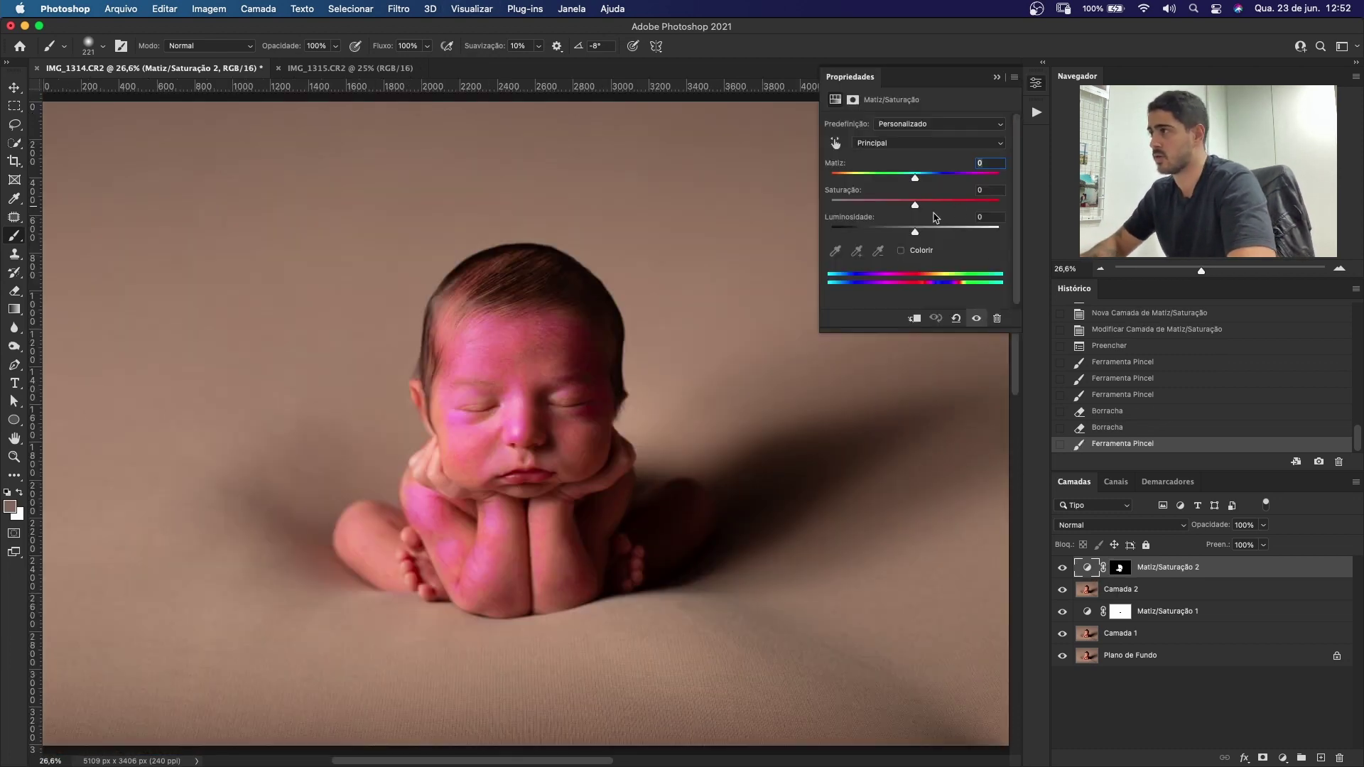
{"action": "left_click", "coordinate": [909, 145]}
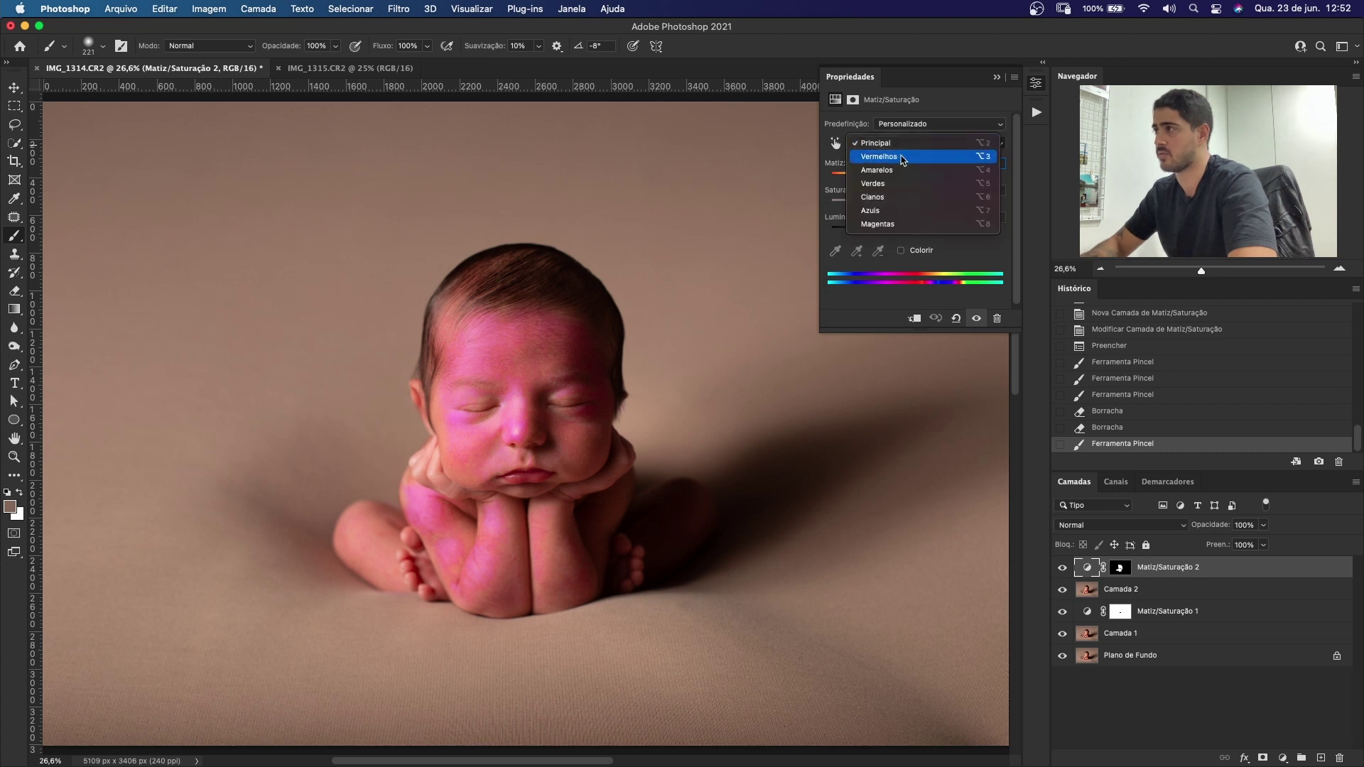
{"action": "left_click", "coordinate": [889, 169]}
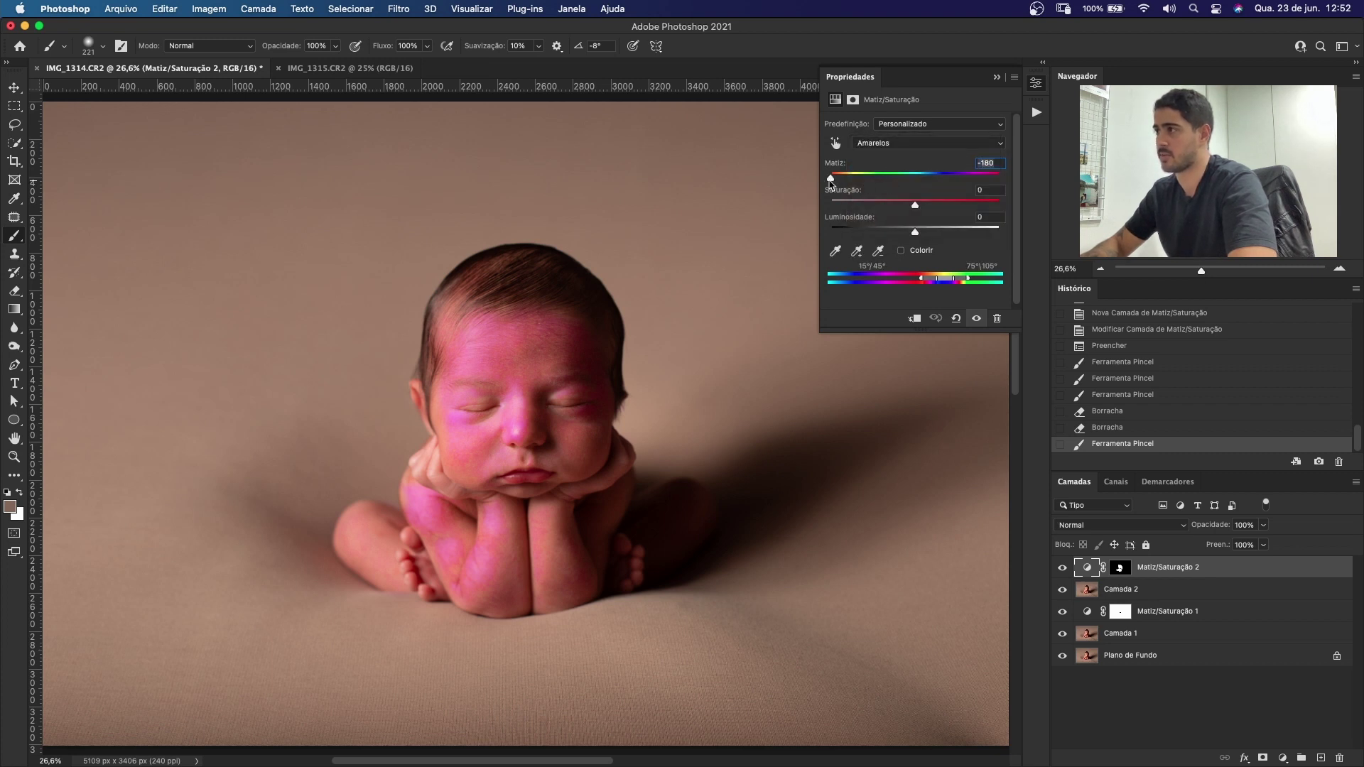
{"action": "mouse_move", "coordinate": [829, 179]}
{"action": "left_mouse_down"}
{"action": "mouse_move", "coordinate": [914, 183]}
{"action": "mouse_move", "coordinate": [903, 186]}
{"action": "left_mouse_up"}
{"action": "key", "text": "z"}
{"action": "left_click_drag", "start_coordinate": [491, 400], "coordinate": [547, 387]}
{"action": "scroll", "coordinate": [547, 388], "scroll_direction": "down", "scroll_amount": 3}
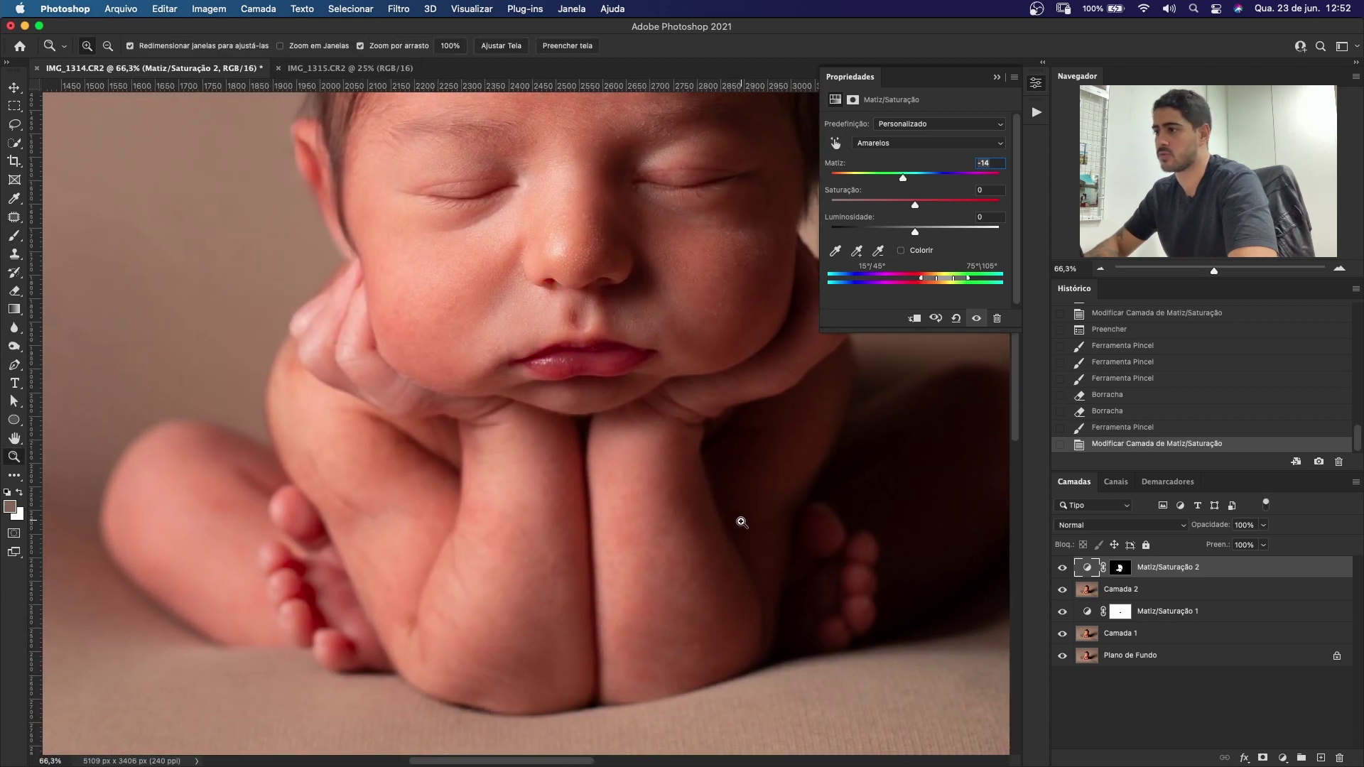
Step: Compare the whole photo with and without the Matiz/Saturação 2 adjustment
{"action": "scroll", "coordinate": [736, 524], "scroll_direction": "down", "scroll_amount": 5}
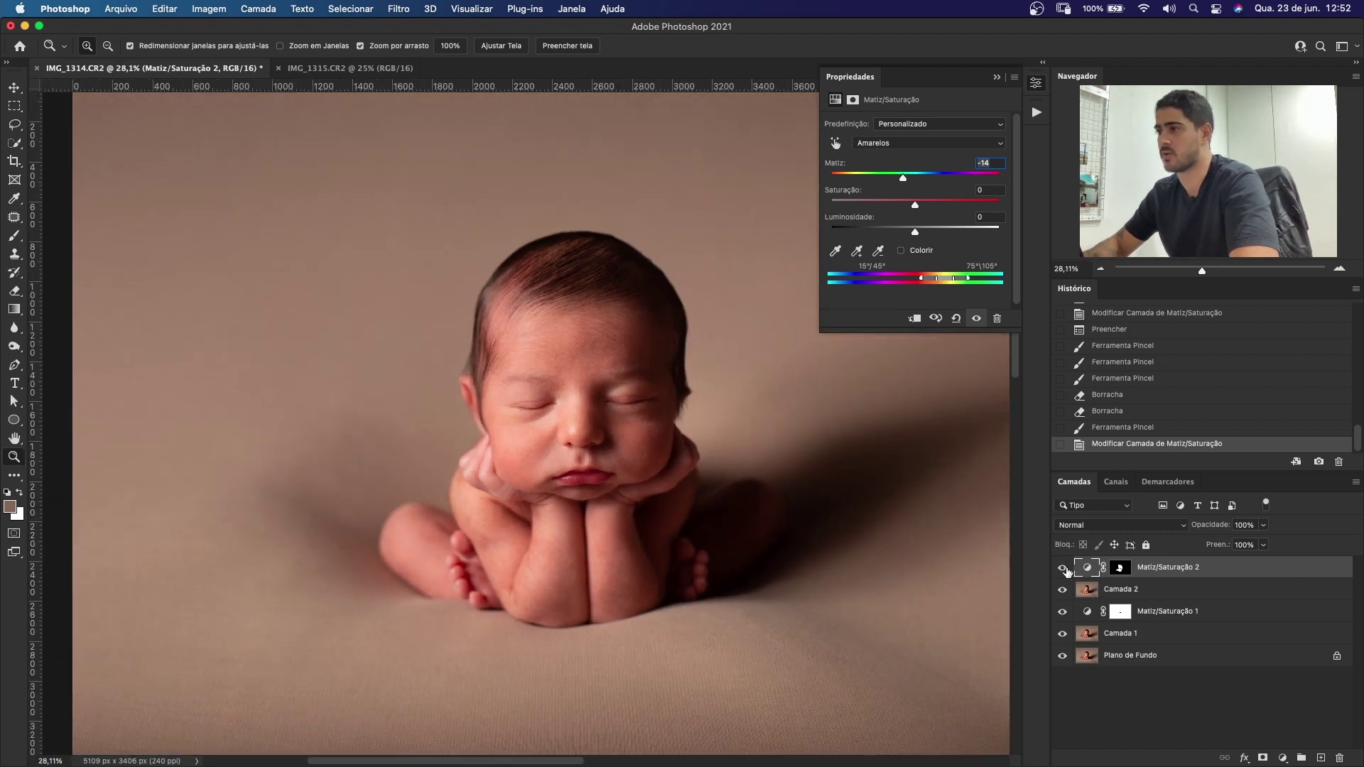
{"action": "left_click", "coordinate": [1064, 567]}
{"action": "left_click", "coordinate": [1064, 568]}
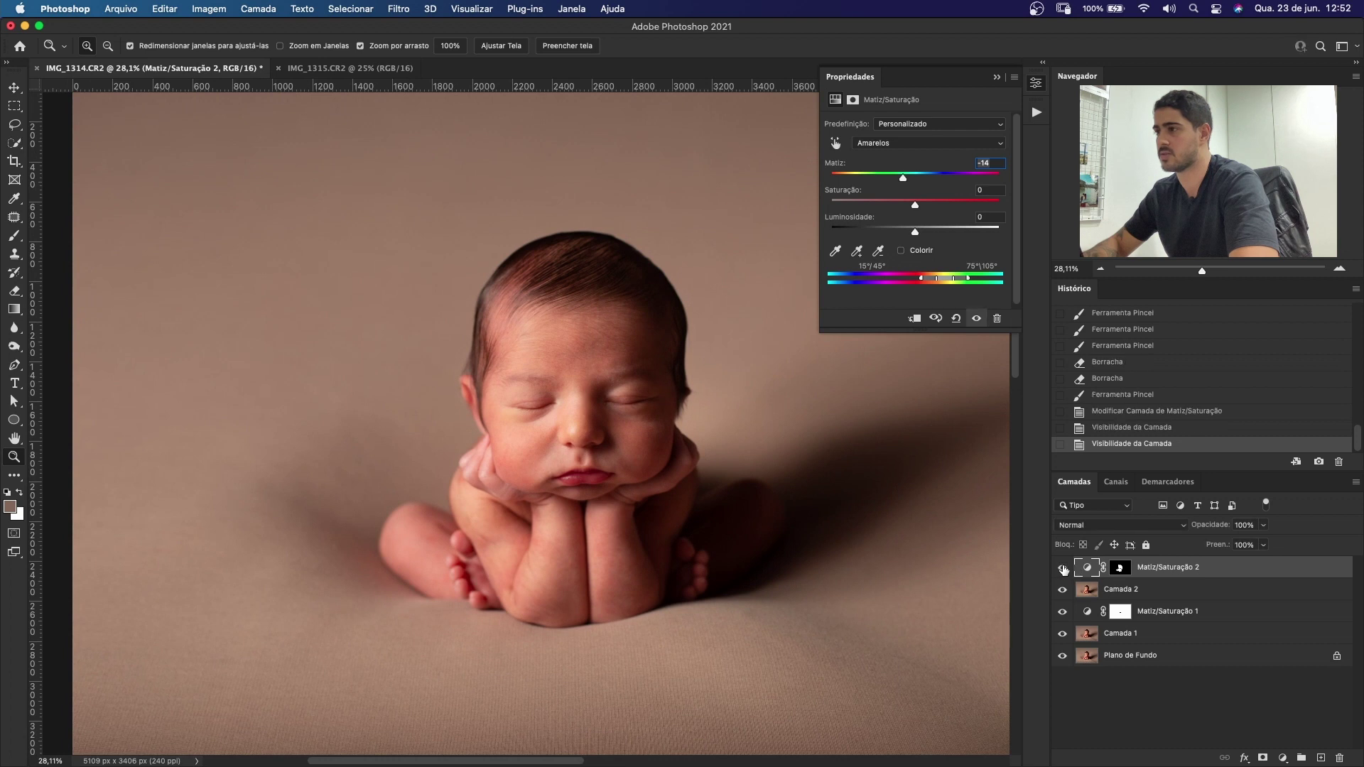
{"action": "left_click", "coordinate": [1063, 568]}
{"action": "left_click", "coordinate": [1063, 568]}
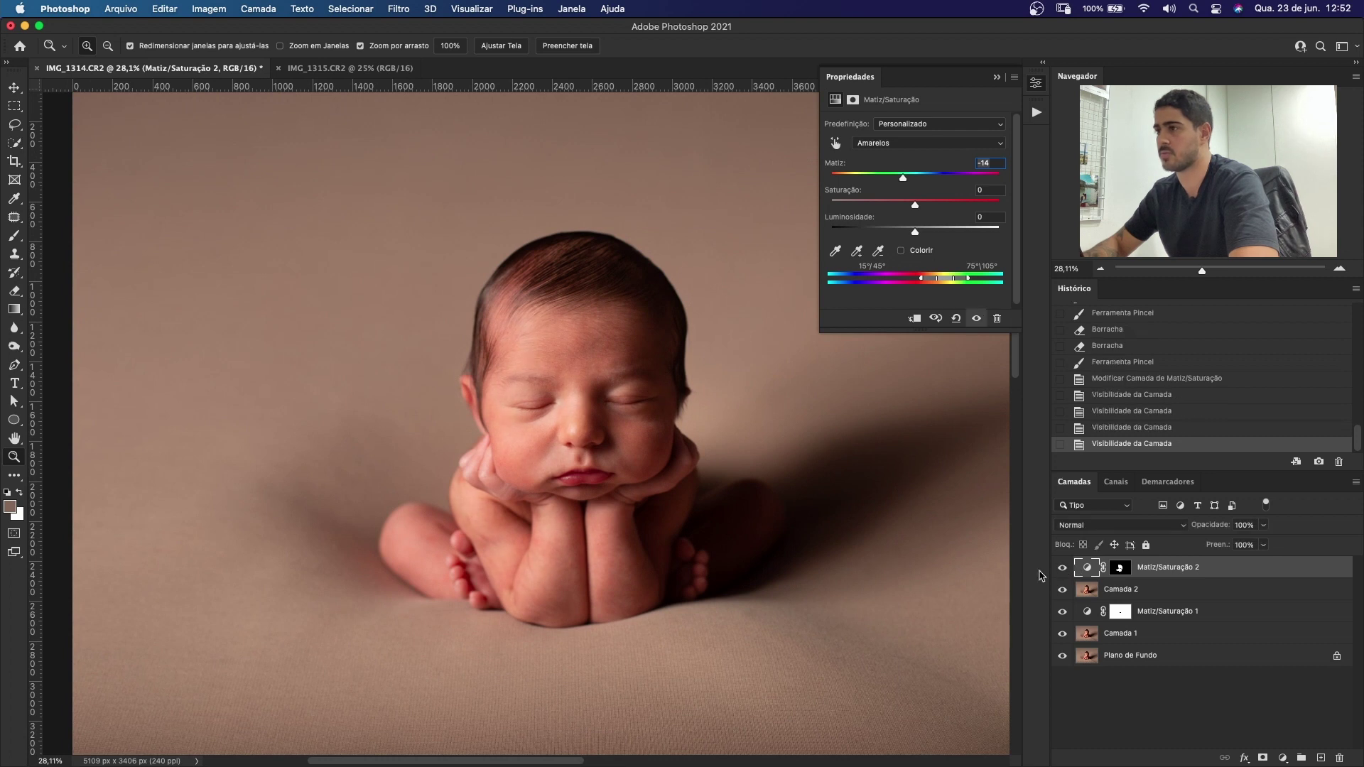
Step: Merge all visible layers into one and duplicate the merged layer
{"action": "left_click", "coordinate": [1042, 91]}
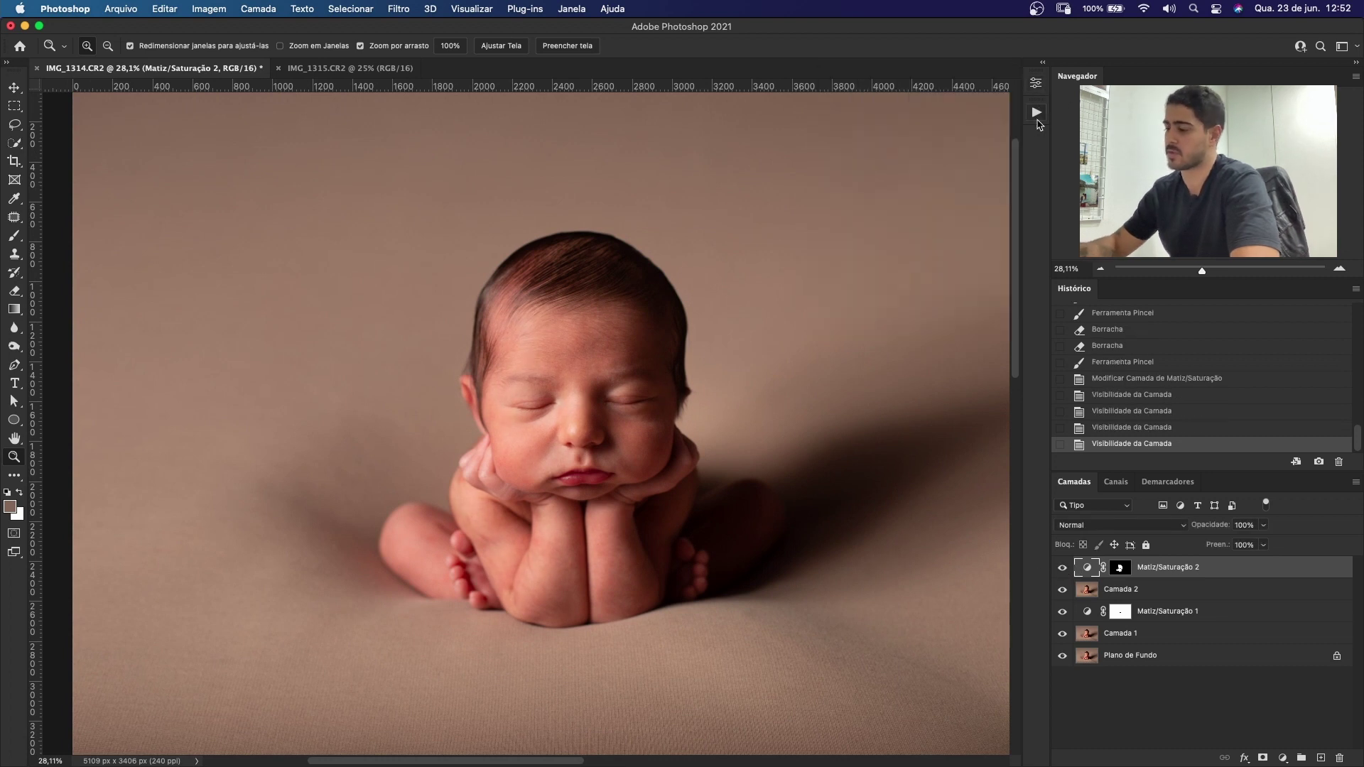
{"action": "key", "text": "super+0"}
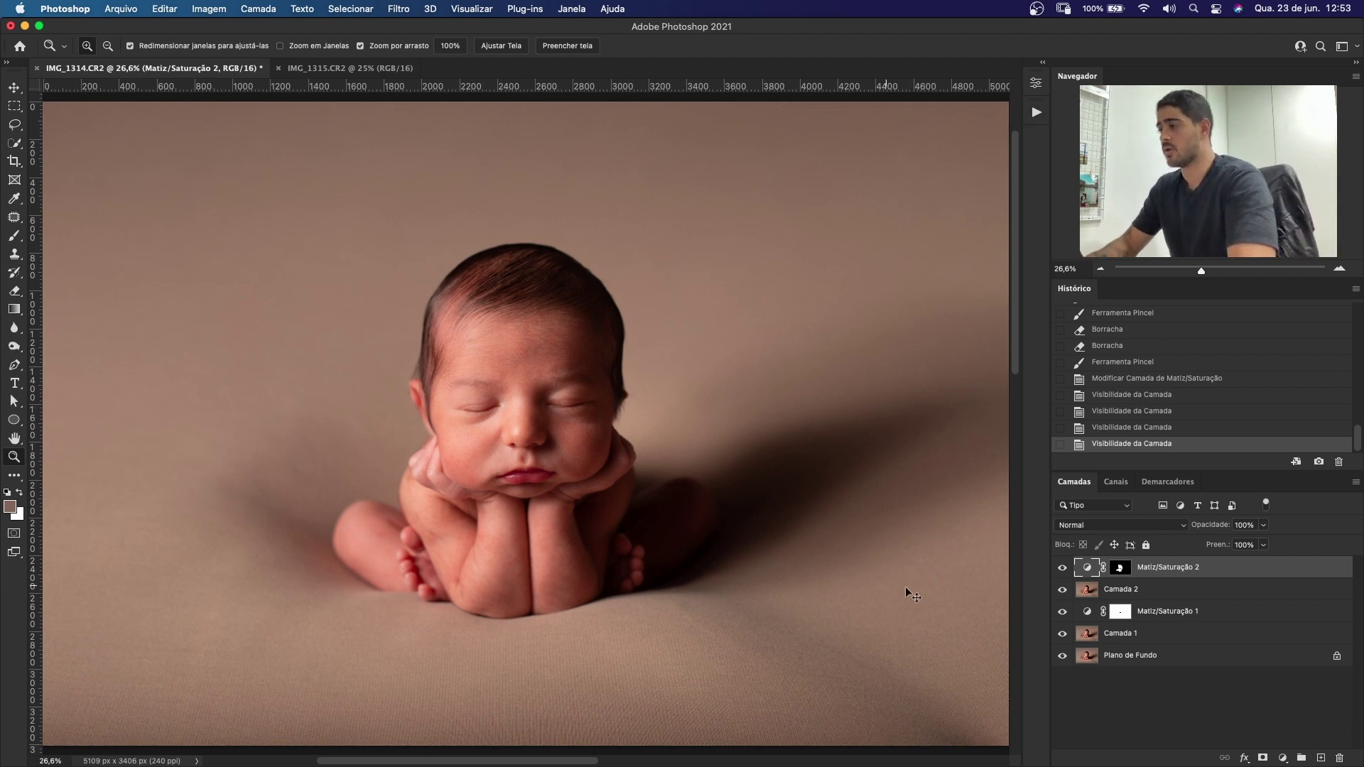
{"action": "key", "text": "super+shift+e"}
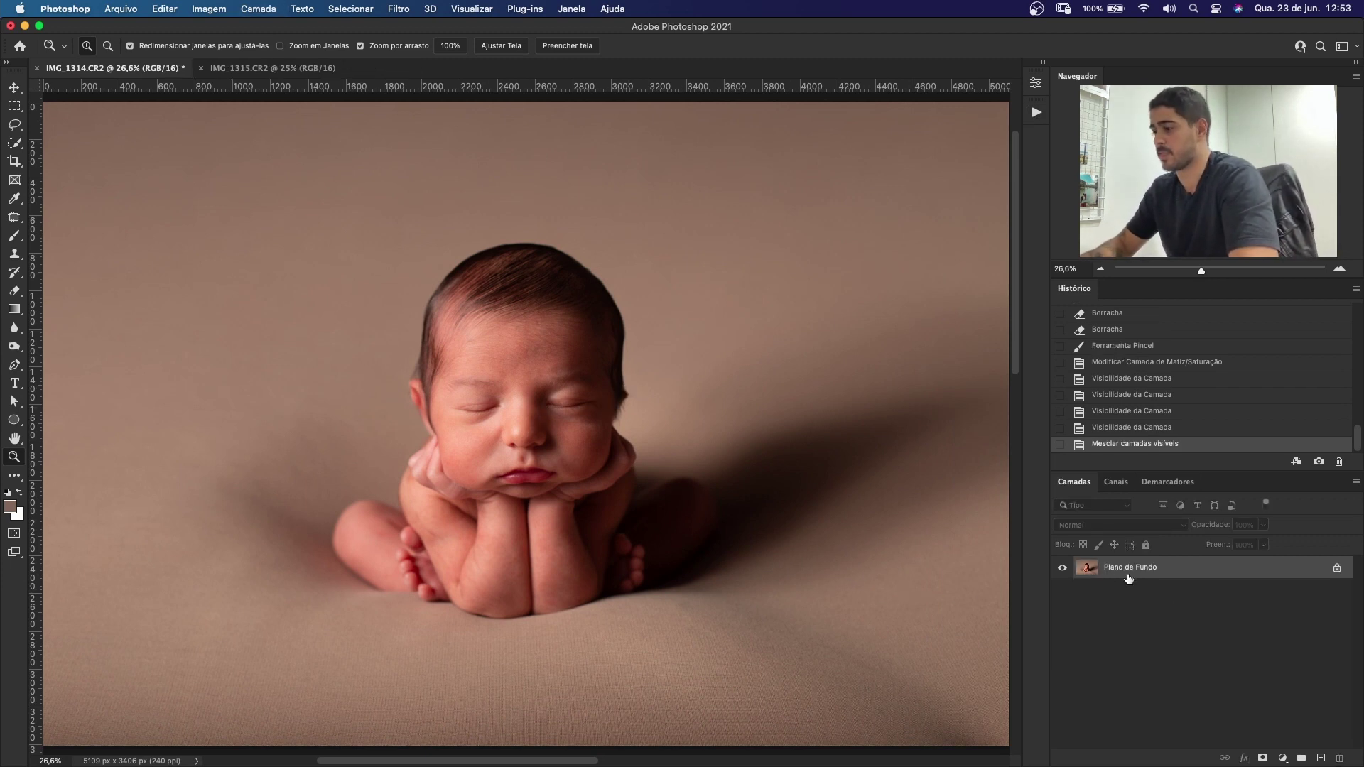
{"action": "key", "text": "super+j"}
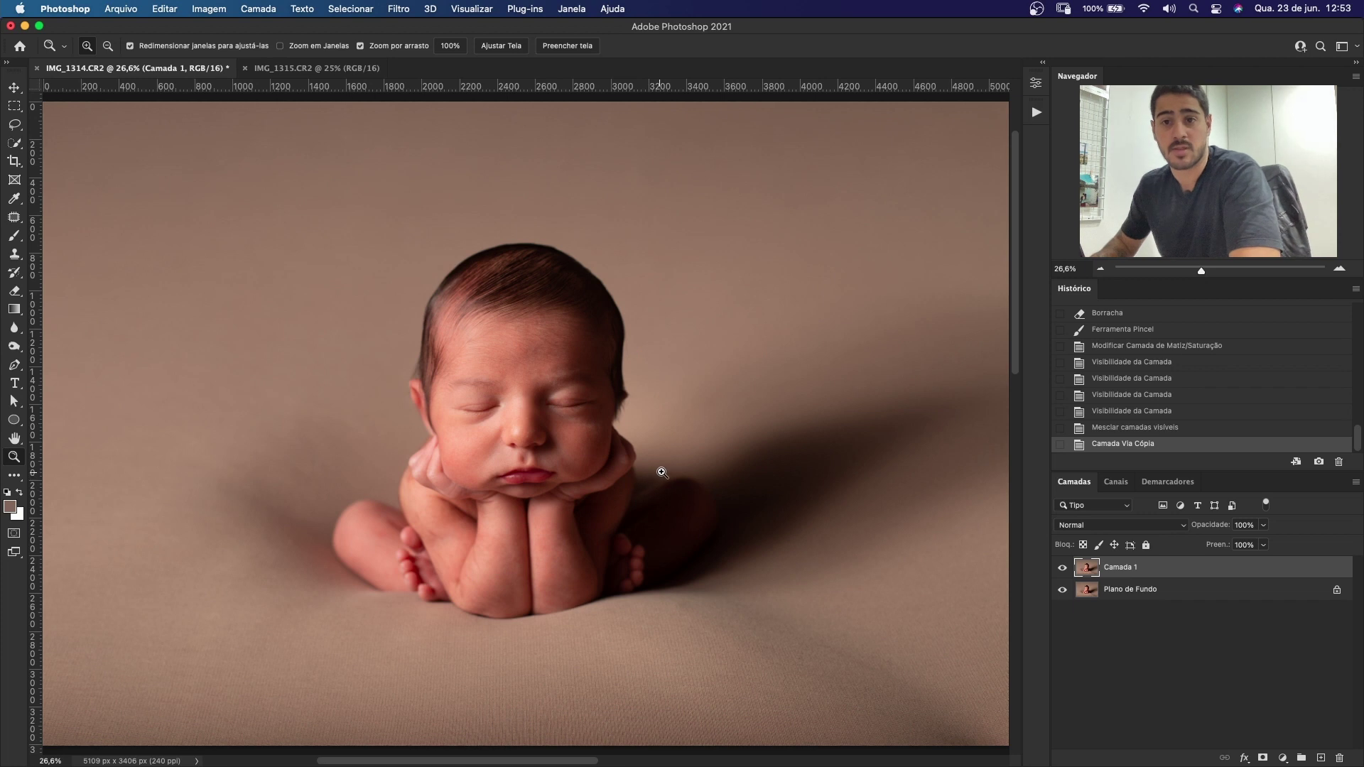
Step: Run the FS - 4px - Retrato Medio frequency separation action on Camada 1 and set the Mixer Brush size to 275 px
{"action": "left_click_drag", "start_coordinate": [518, 368], "coordinate": [672, 408]}
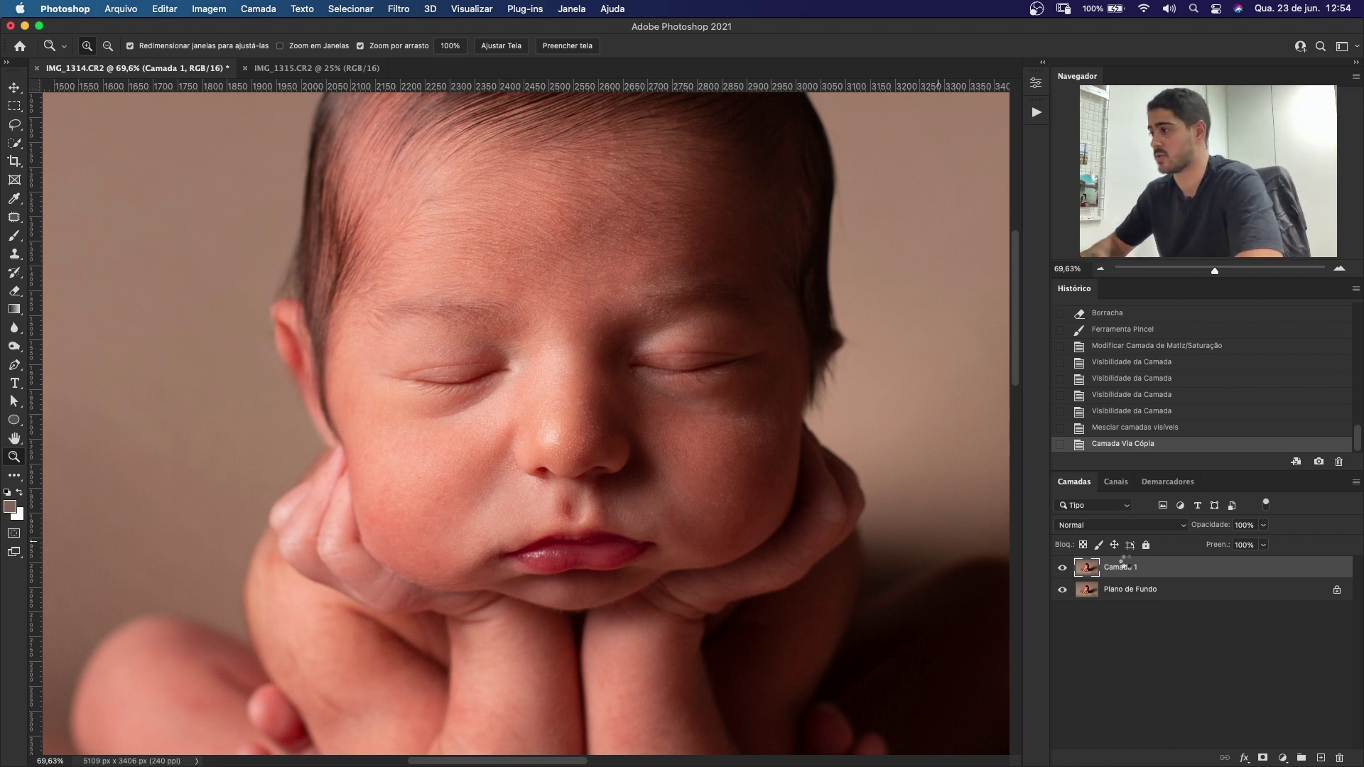
{"action": "key", "text": "F2"}
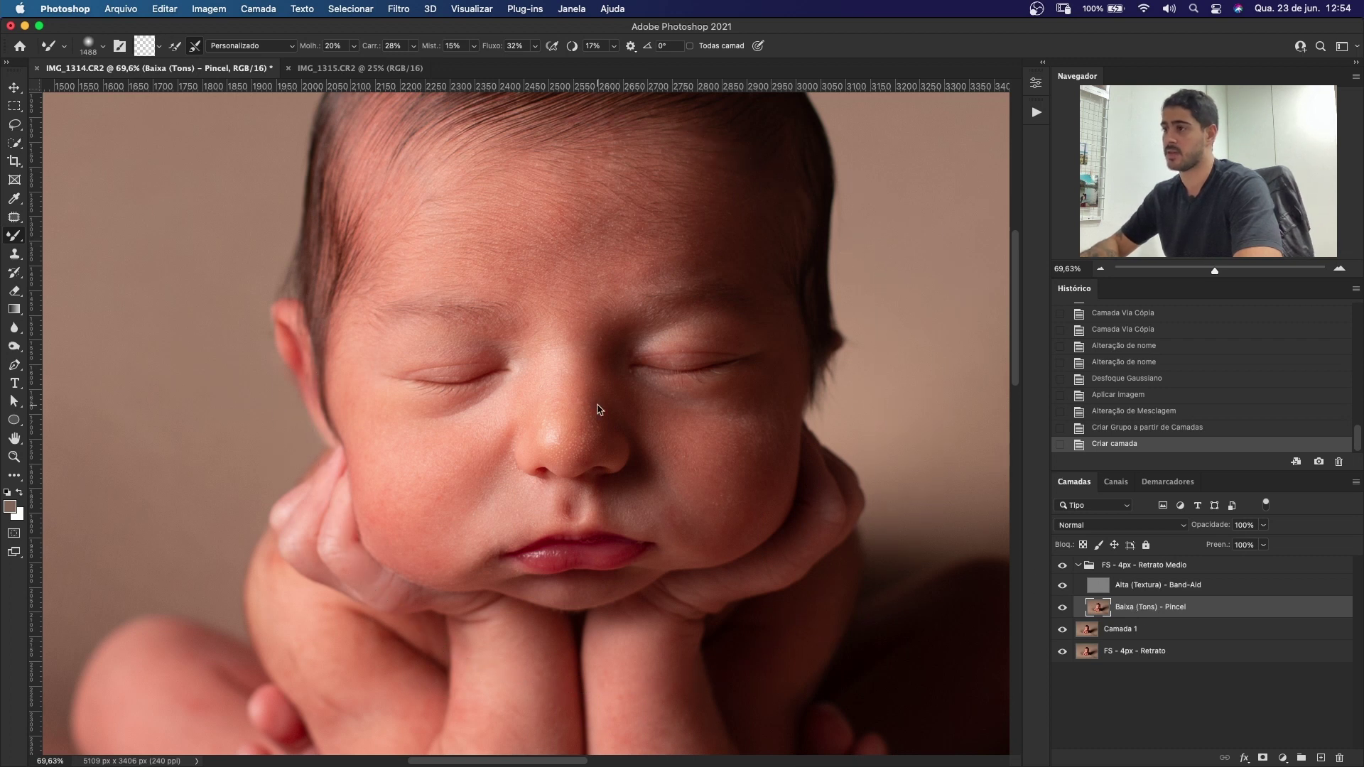
{"action": "mouse_move", "coordinate": [598, 405]}
{"action": "left_mouse_down"}
{"action": "mouse_move", "coordinate": [386, 424]}
{"action": "mouse_move", "coordinate": [359, 398]}
{"action": "left_mouse_up"}
{"action": "left_click_drag", "start_coordinate": [555, 451], "coordinate": [555, 451]}
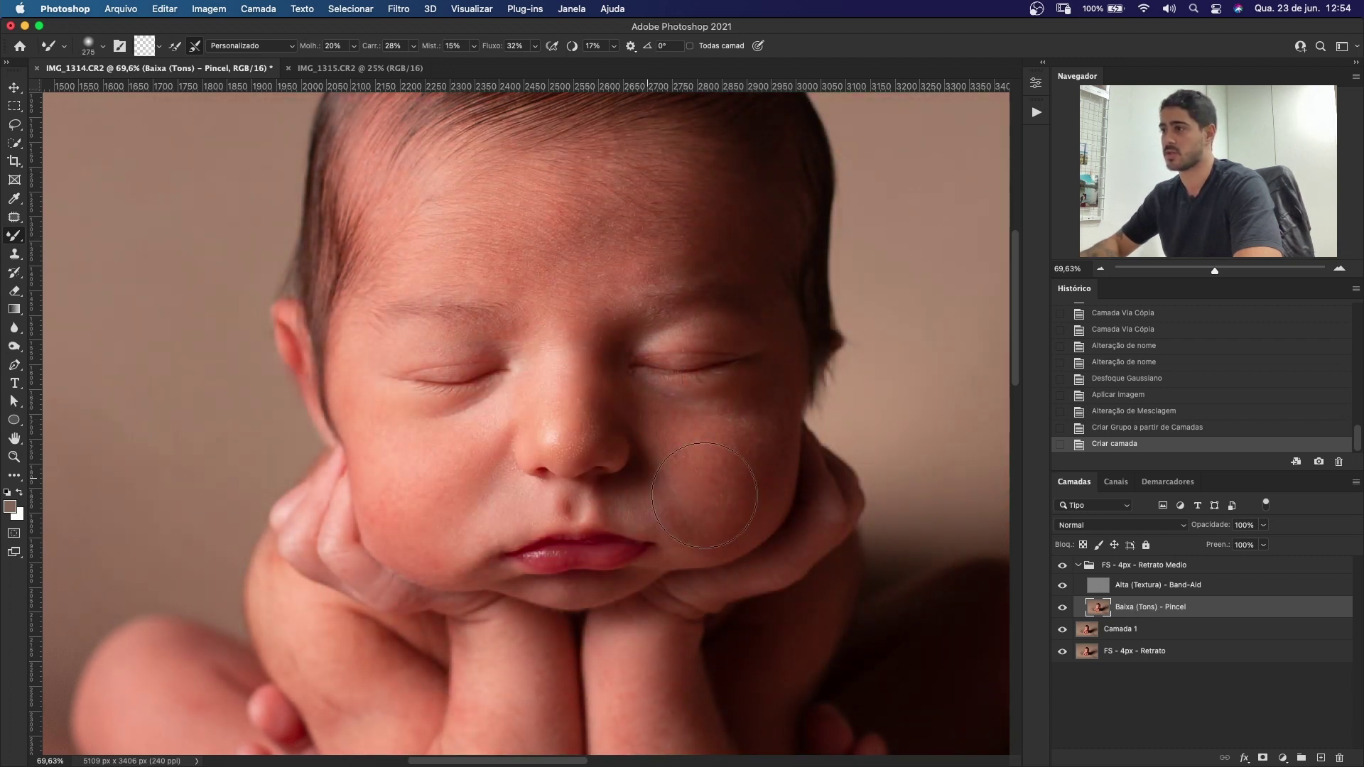
Step: Even out the skin tones of both forearms on the Baixa (Tons) - Pincel layer with the 275 px Mixer Brush
{"action": "key", "text": "z"}
{"action": "key", "text": "super+0"}
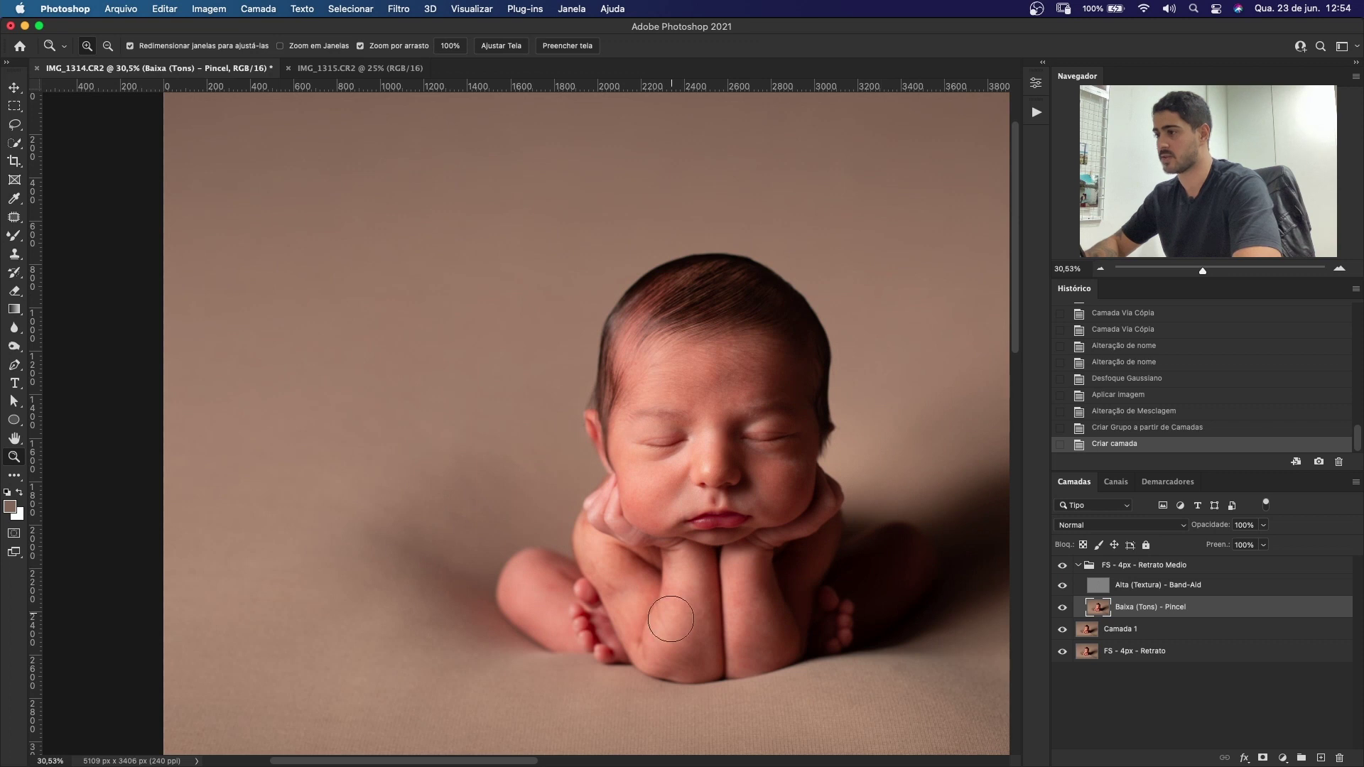
{"action": "key", "text": "b"}
{"action": "left_click_drag", "start_coordinate": [669, 640], "coordinate": [671, 625]}
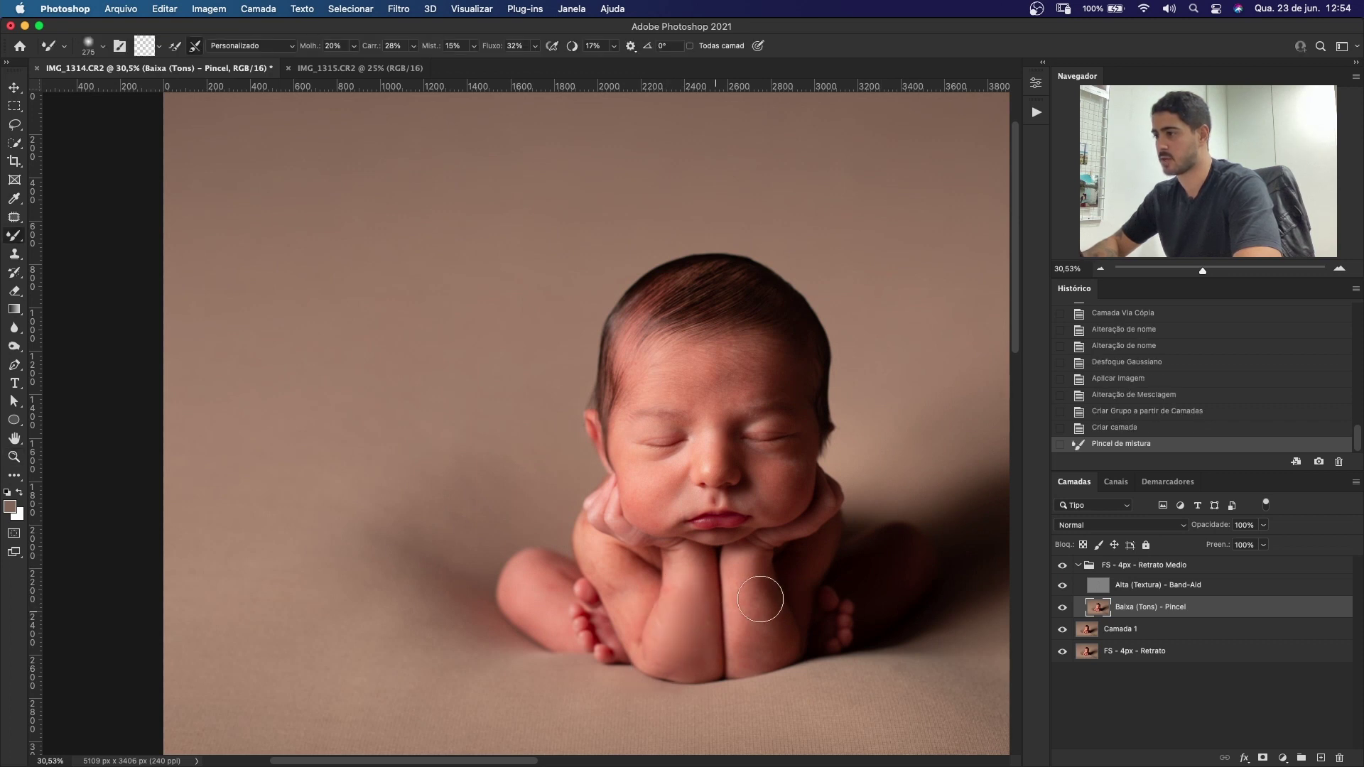
{"action": "left_click_drag", "start_coordinate": [757, 628], "coordinate": [742, 595]}
{"action": "left_click", "coordinate": [742, 595]}
{"action": "left_click", "coordinate": [742, 595]}
{"action": "left_click", "coordinate": [664, 636]}
{"action": "left_click", "coordinate": [664, 636]}
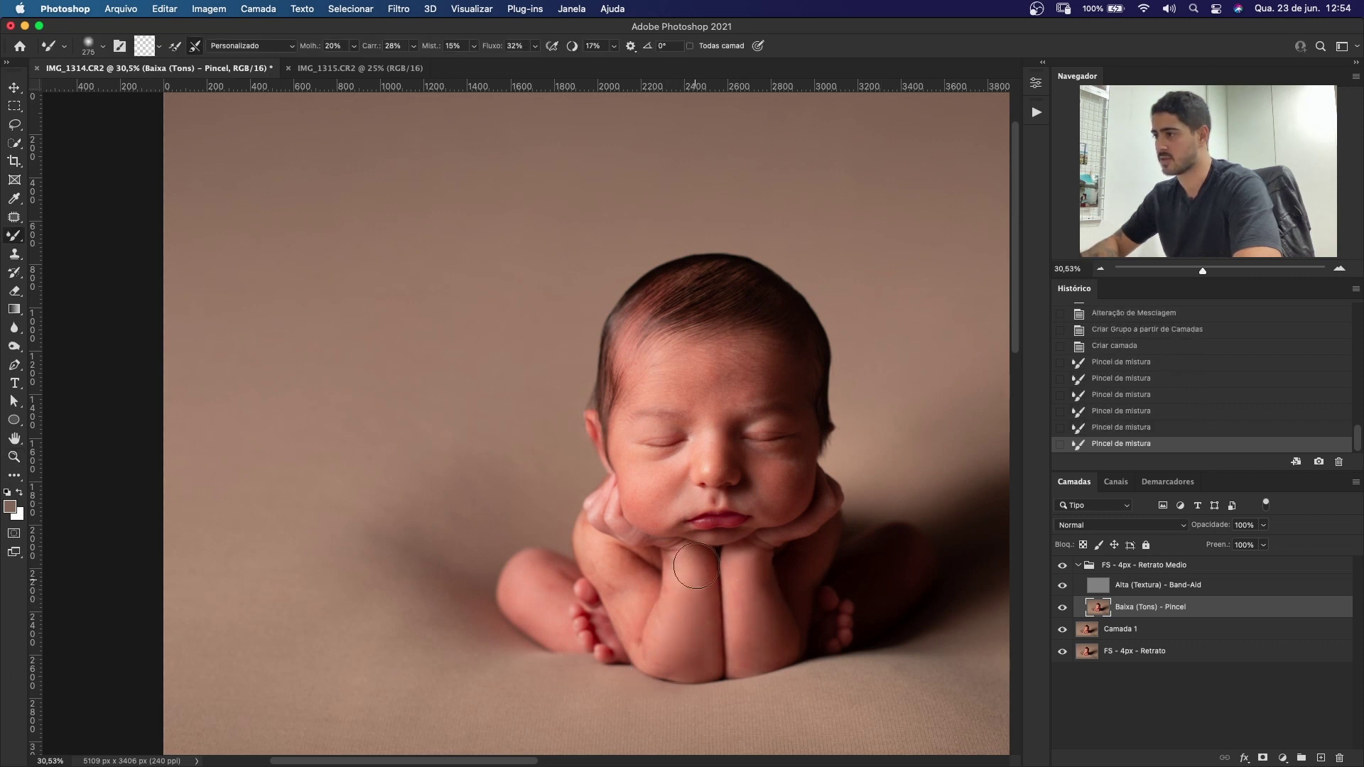
Step: Blend the skin tones of the cheek and forehead with the Mixer Brush, reducing its size to 191 px
{"action": "left_click_drag", "start_coordinate": [645, 487], "coordinate": [653, 486]}
{"action": "key", "text": "bracketleft"}
{"action": "key", "text": "bracketleft"}
{"action": "key", "text": "bracketleft"}
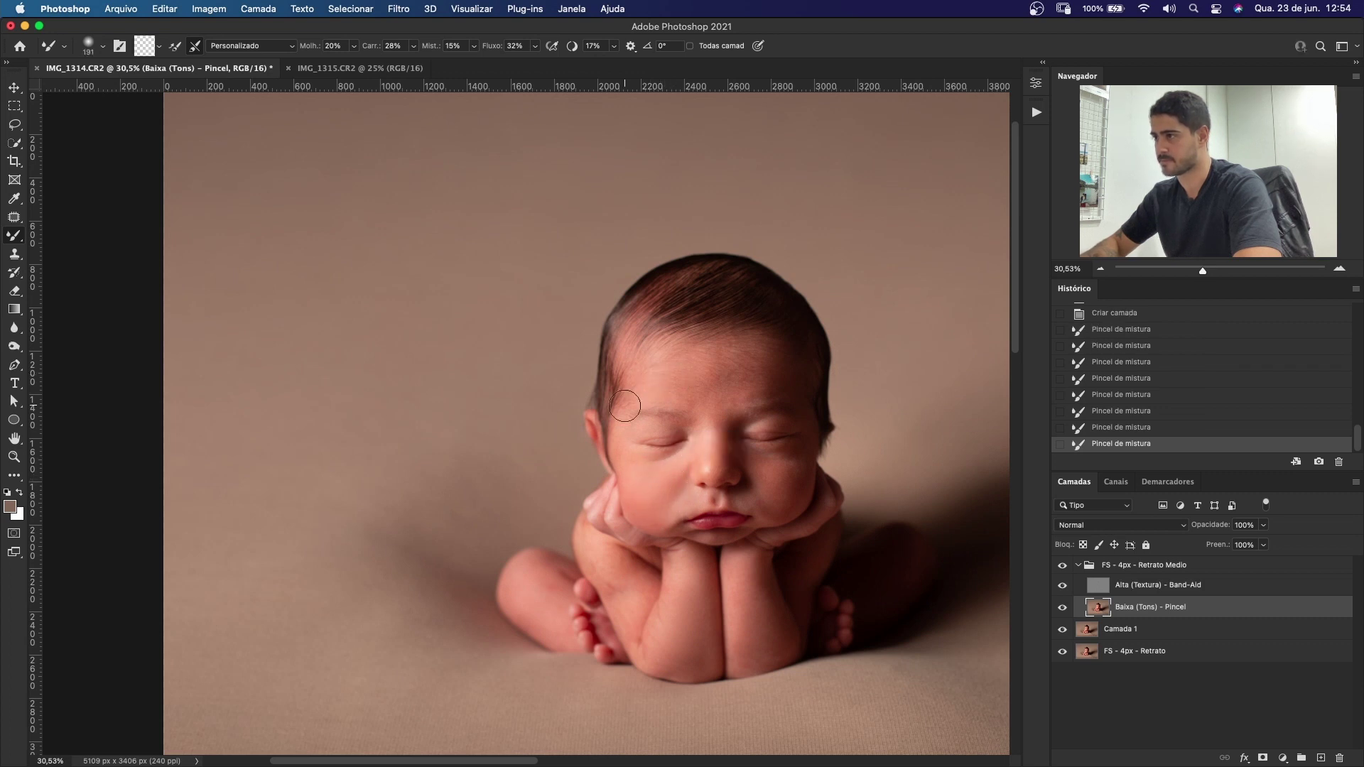
{"action": "left_click_drag", "start_coordinate": [687, 395], "coordinate": [693, 390]}
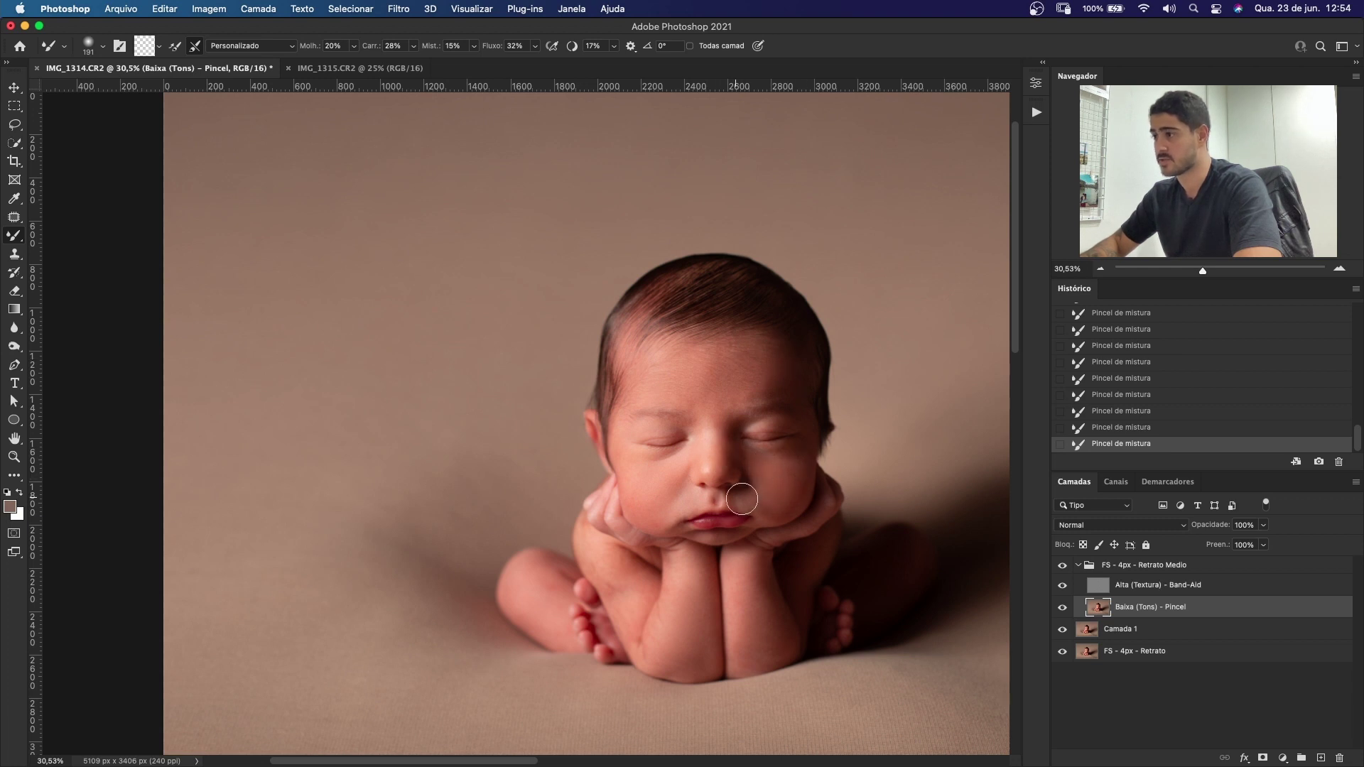
Step: Smooth the tones of the bent leg, upper arm and cheek up close with the Mixer Brush, reducing it to 112 px
{"action": "key", "text": "z"}
{"action": "left_click_drag", "start_coordinate": [661, 507], "coordinate": [689, 527]}
{"action": "key", "text": "z"}
{"action": "mouse_move", "coordinate": [508, 624]}
{"action": "left_mouse_down"}
{"action": "mouse_move", "coordinate": [557, 619]}
{"action": "mouse_move", "coordinate": [497, 570]}
{"action": "left_mouse_up"}
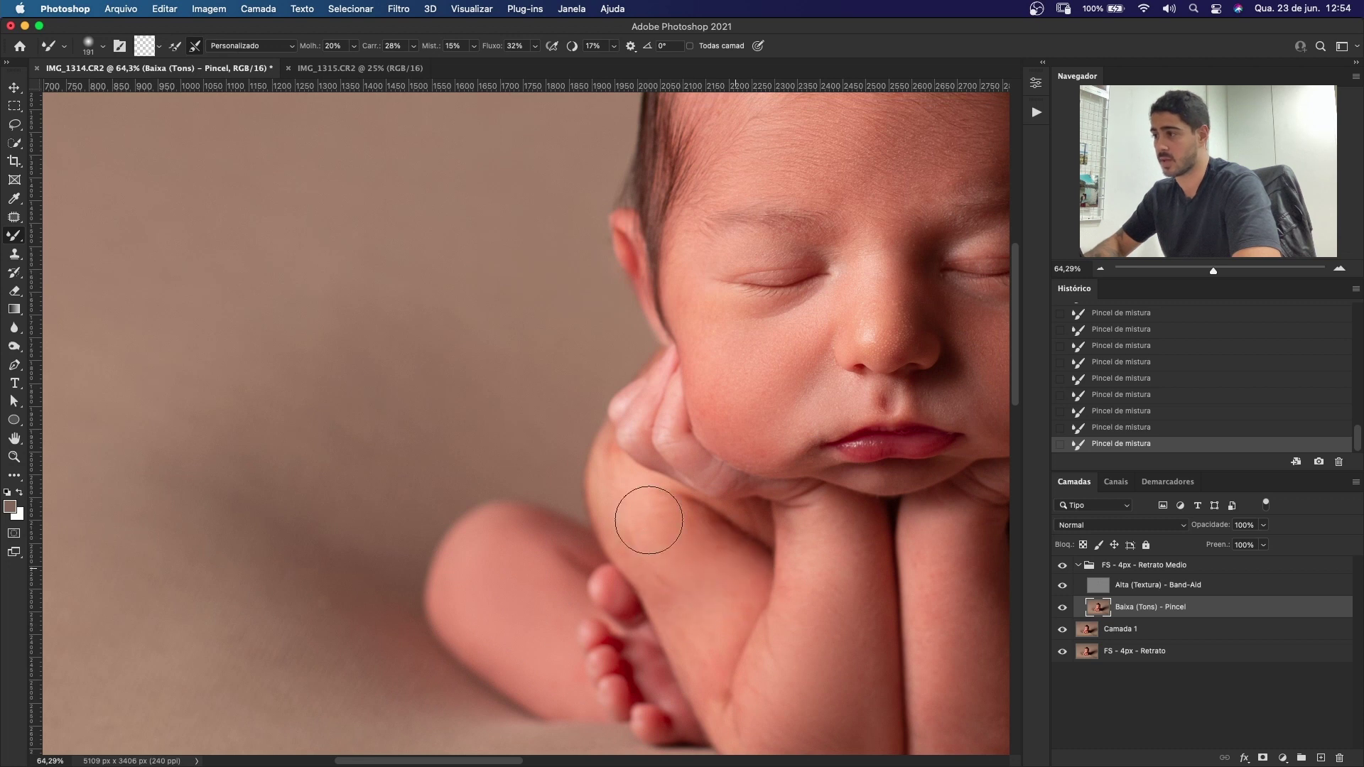
{"action": "left_click_drag", "start_coordinate": [849, 594], "coordinate": [599, 511]}
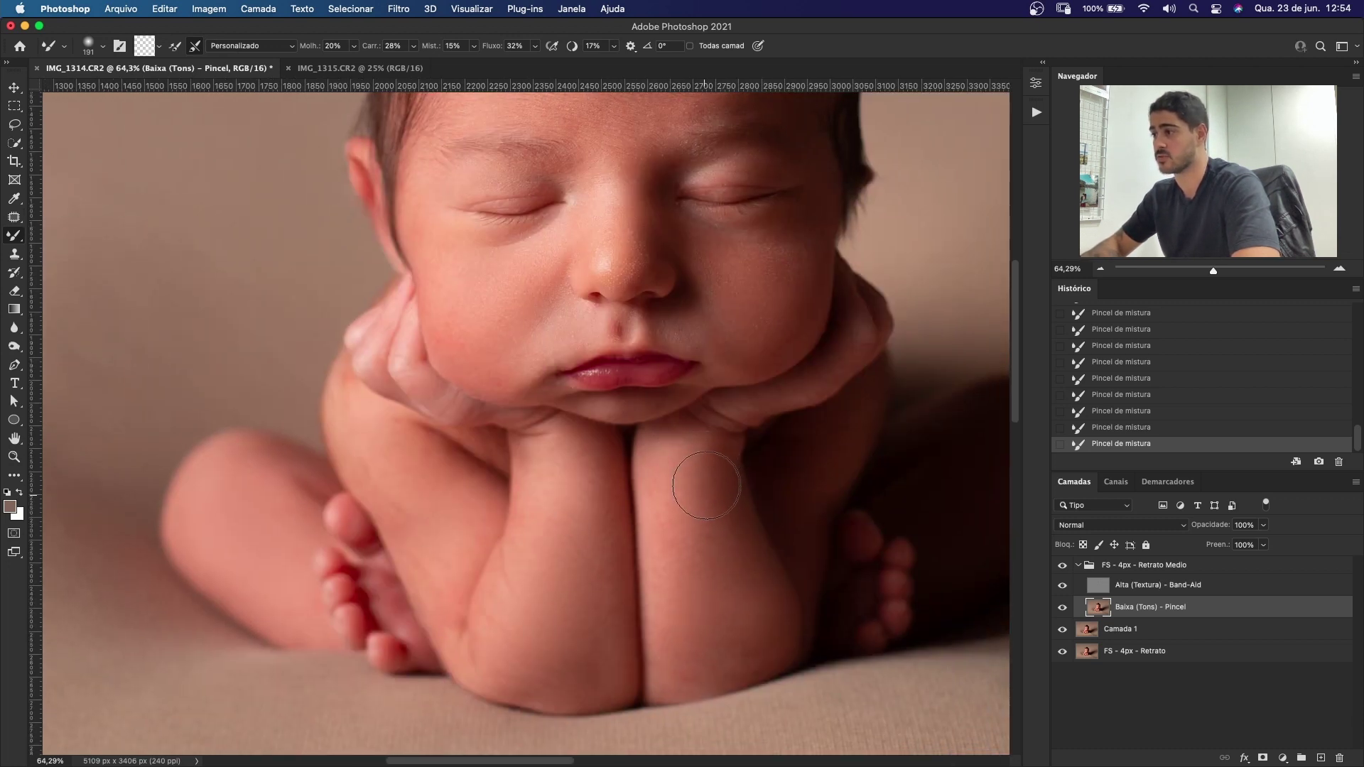
{"action": "left_click_drag", "start_coordinate": [533, 375], "coordinate": [508, 368]}
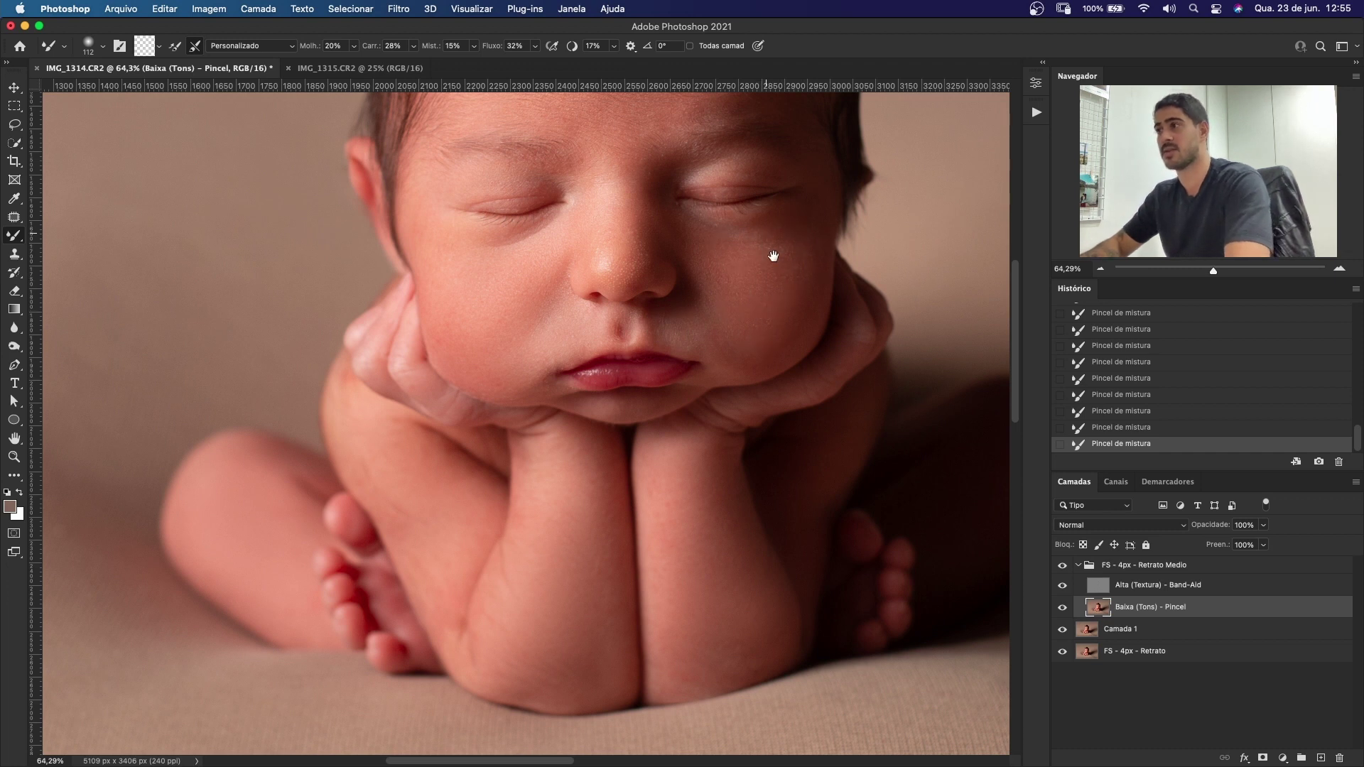
{"action": "scroll", "coordinate": [767, 299], "scroll_direction": "up", "scroll_amount": 5}
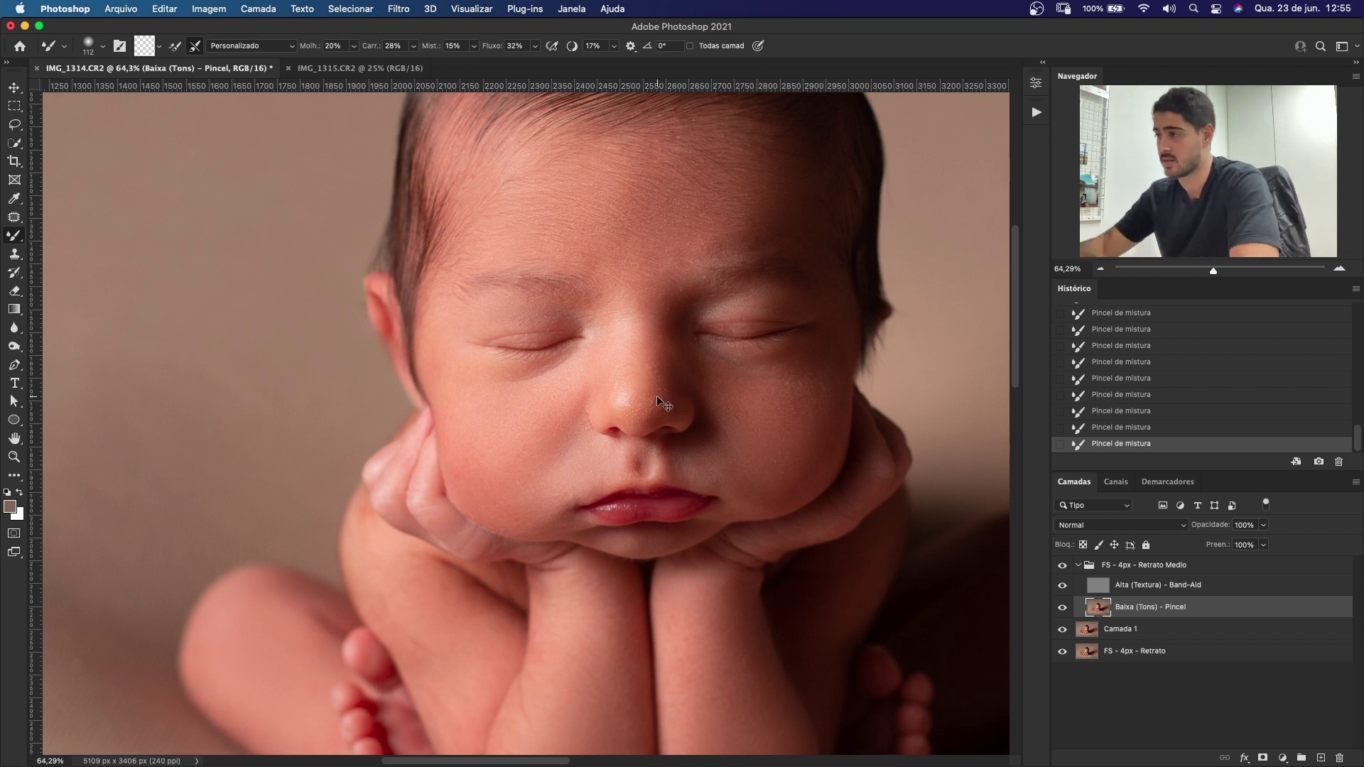
Step: Compare the skin up close and in the full photo with and without the FS - 4px - Retrato Medio group
{"action": "key", "text": "super+0"}
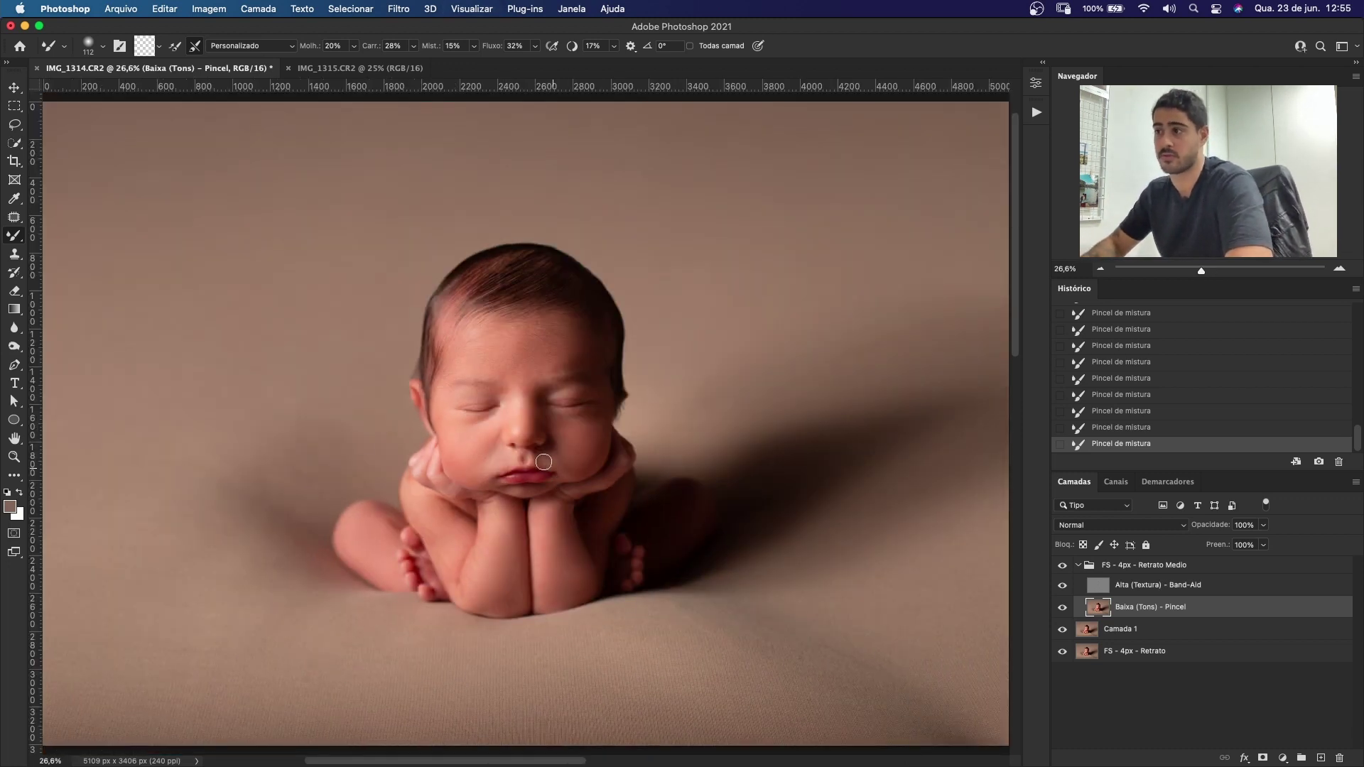
{"action": "key", "text": "z"}
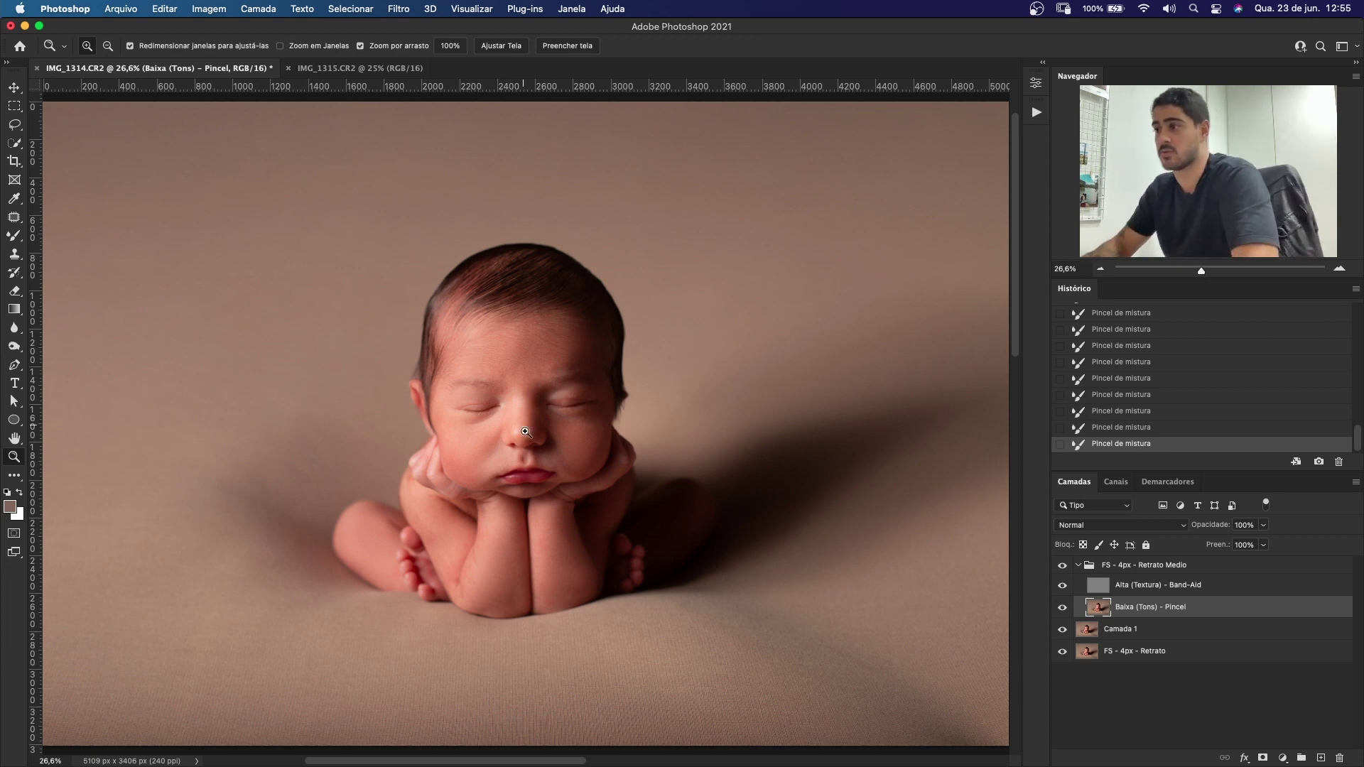
{"action": "left_click_drag", "start_coordinate": [525, 418], "coordinate": [577, 450]}
{"action": "scroll", "coordinate": [578, 449], "scroll_direction": "down", "scroll_amount": 5}
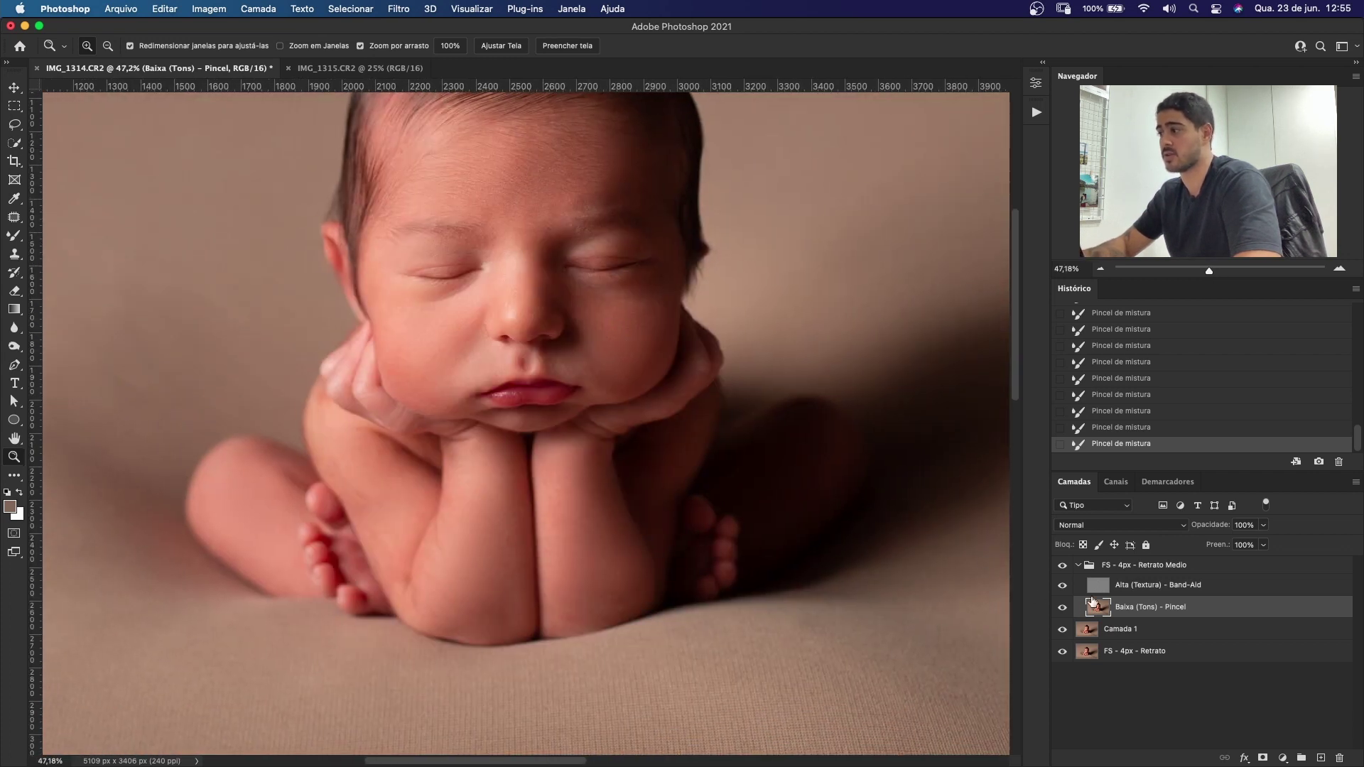
{"action": "left_click", "coordinate": [1063, 566]}
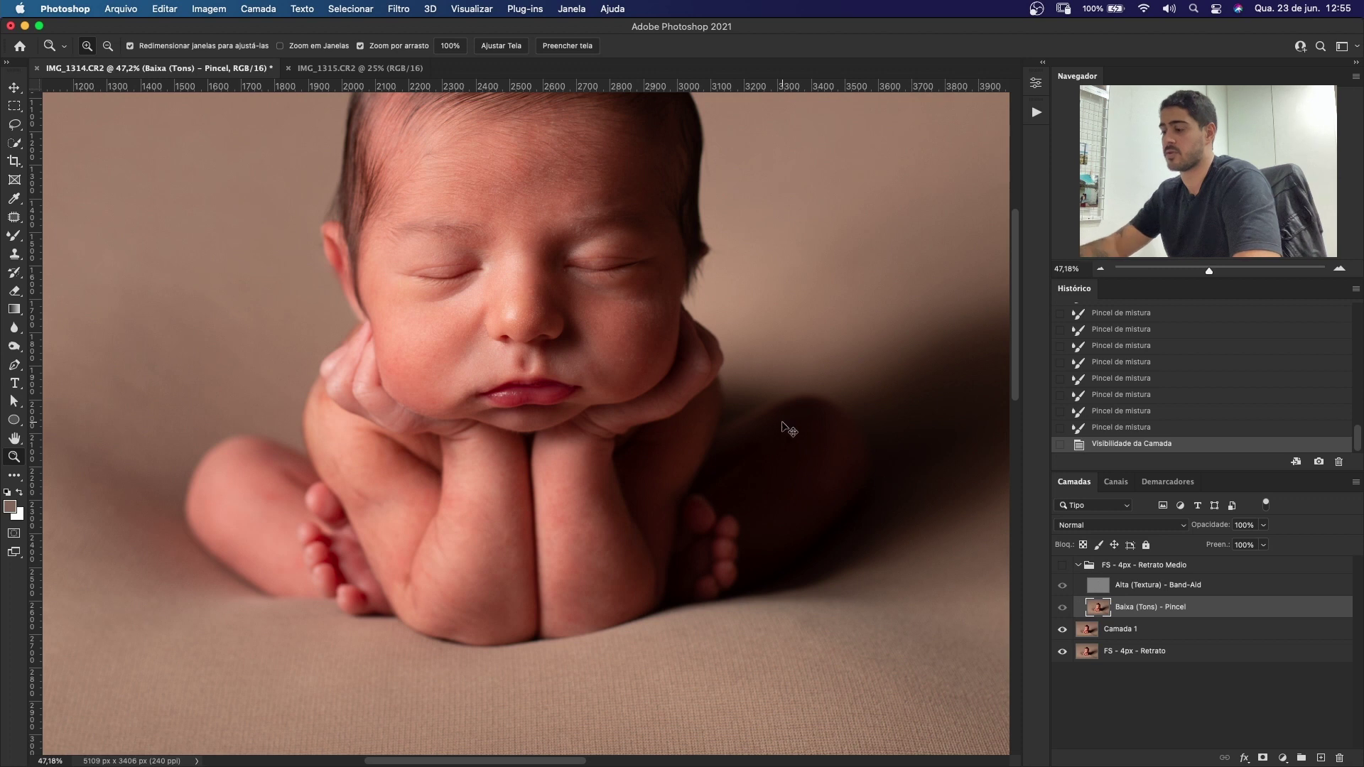
{"action": "key", "text": "super+0"}
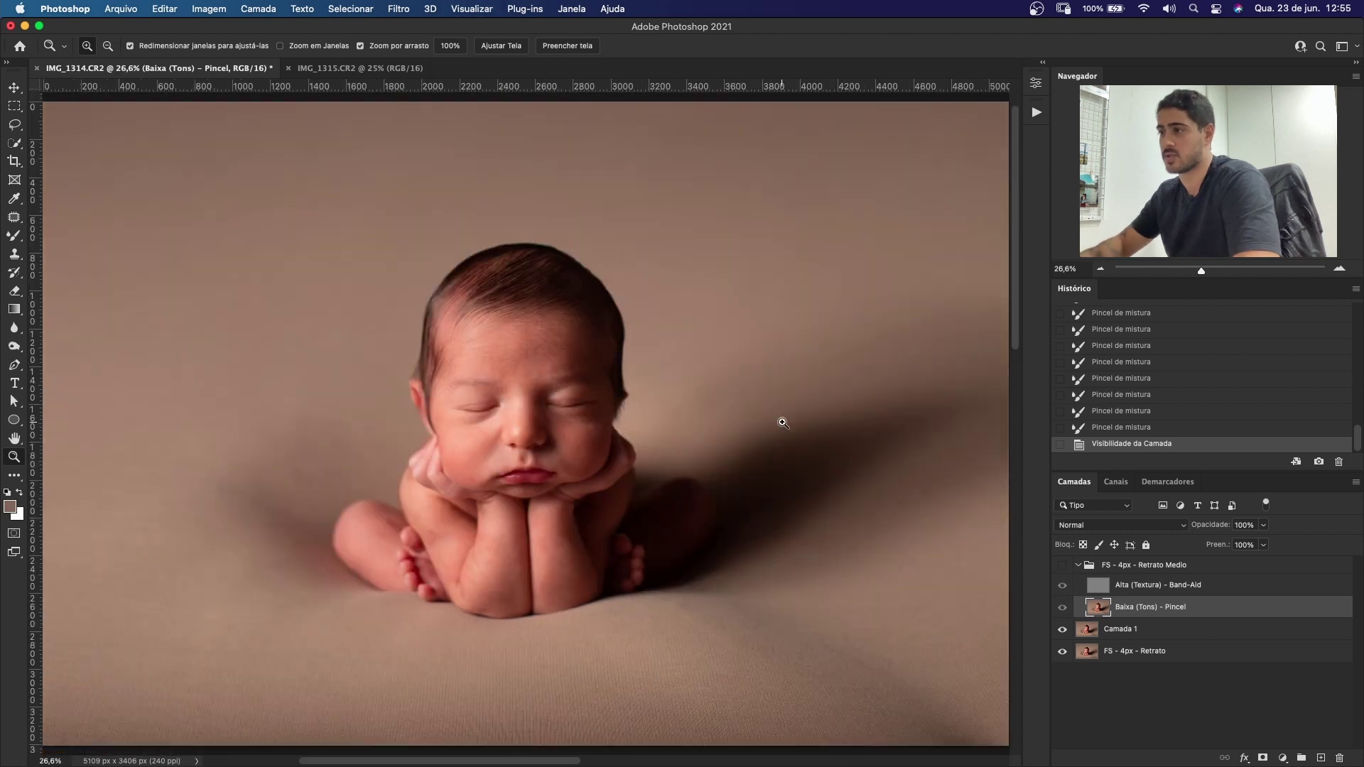
{"action": "left_click", "coordinate": [1064, 566]}
{"action": "left_click", "coordinate": [1063, 566]}
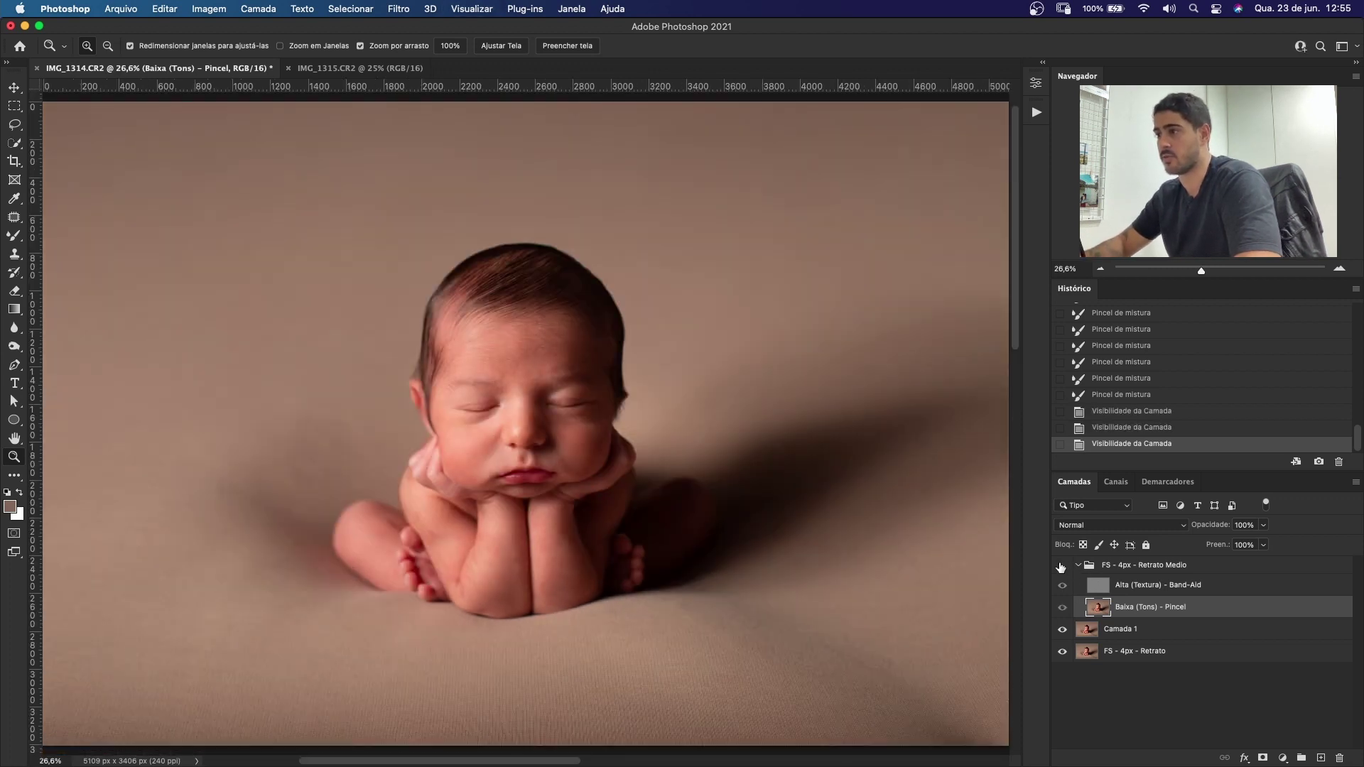
{"action": "left_click", "coordinate": [1062, 566]}
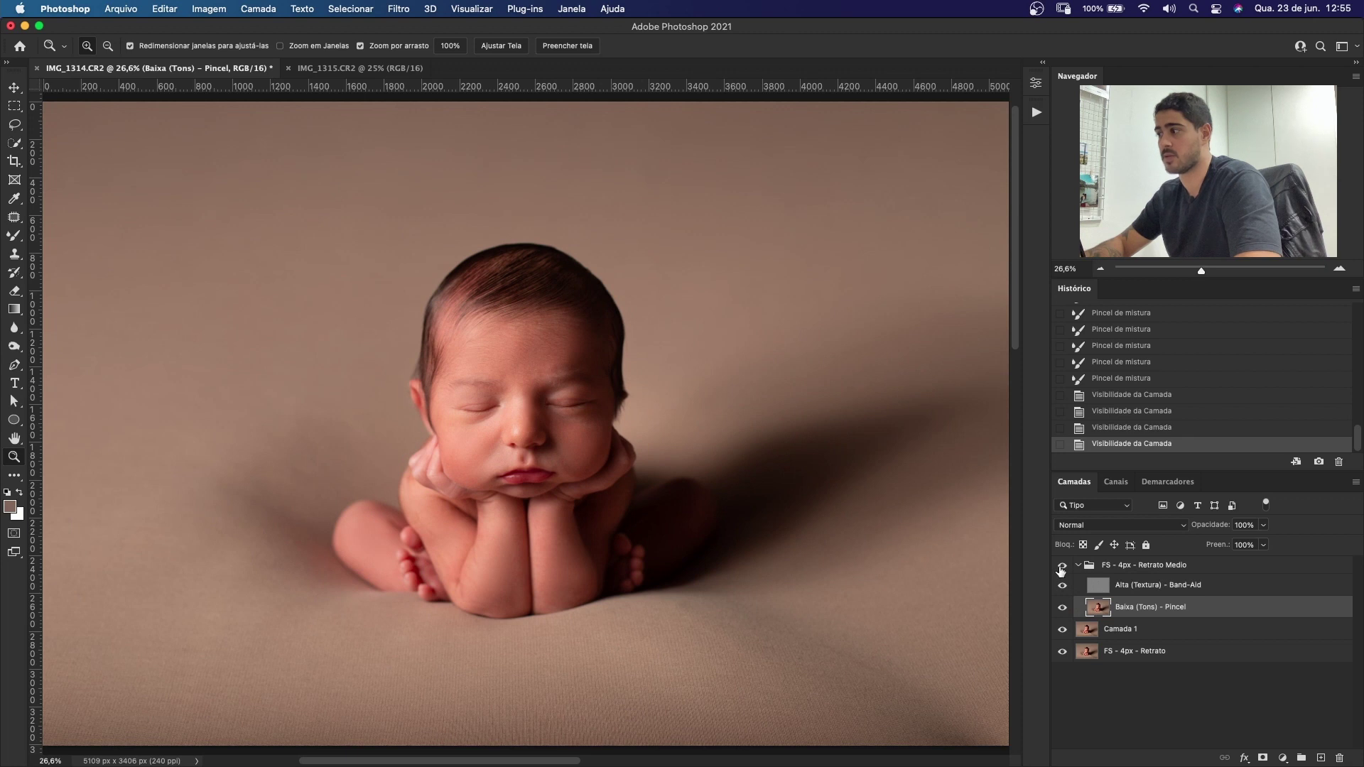
{"action": "left_click", "coordinate": [1062, 566]}
{"action": "left_click", "coordinate": [1062, 566]}
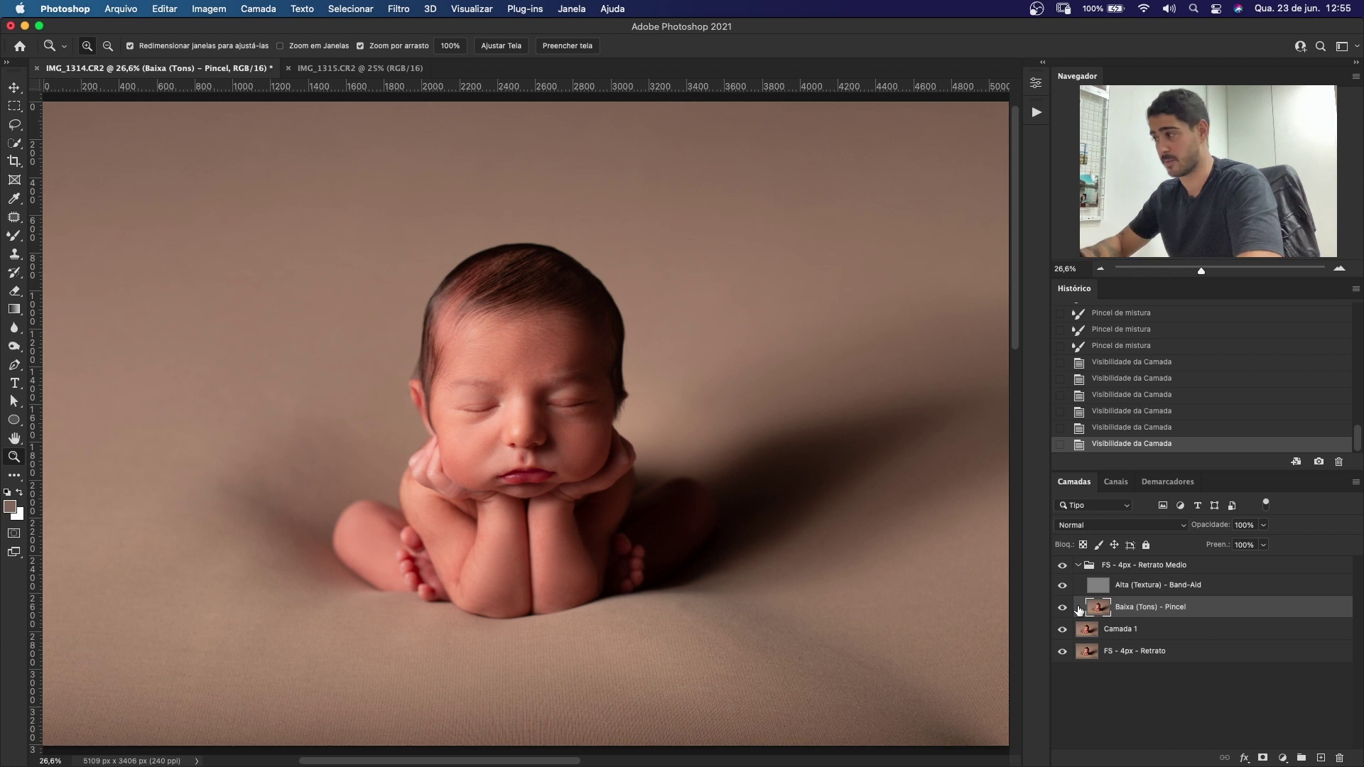
Step: Merge the FS - 4px - Retrato Medio group with the visible layers and duplicate the result
{"action": "left_click", "coordinate": [1141, 566]}
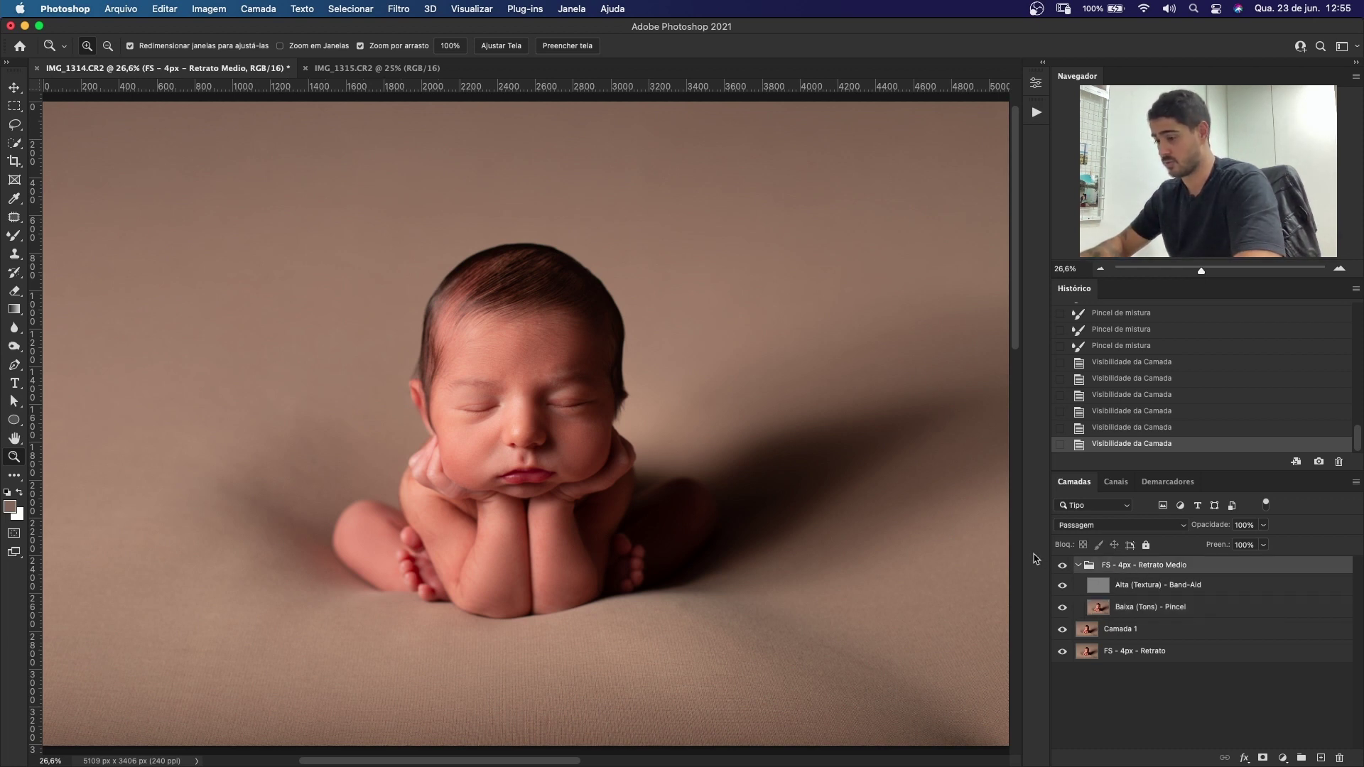
{"action": "key", "text": "super+shift+e"}
{"action": "key", "text": "super+j"}
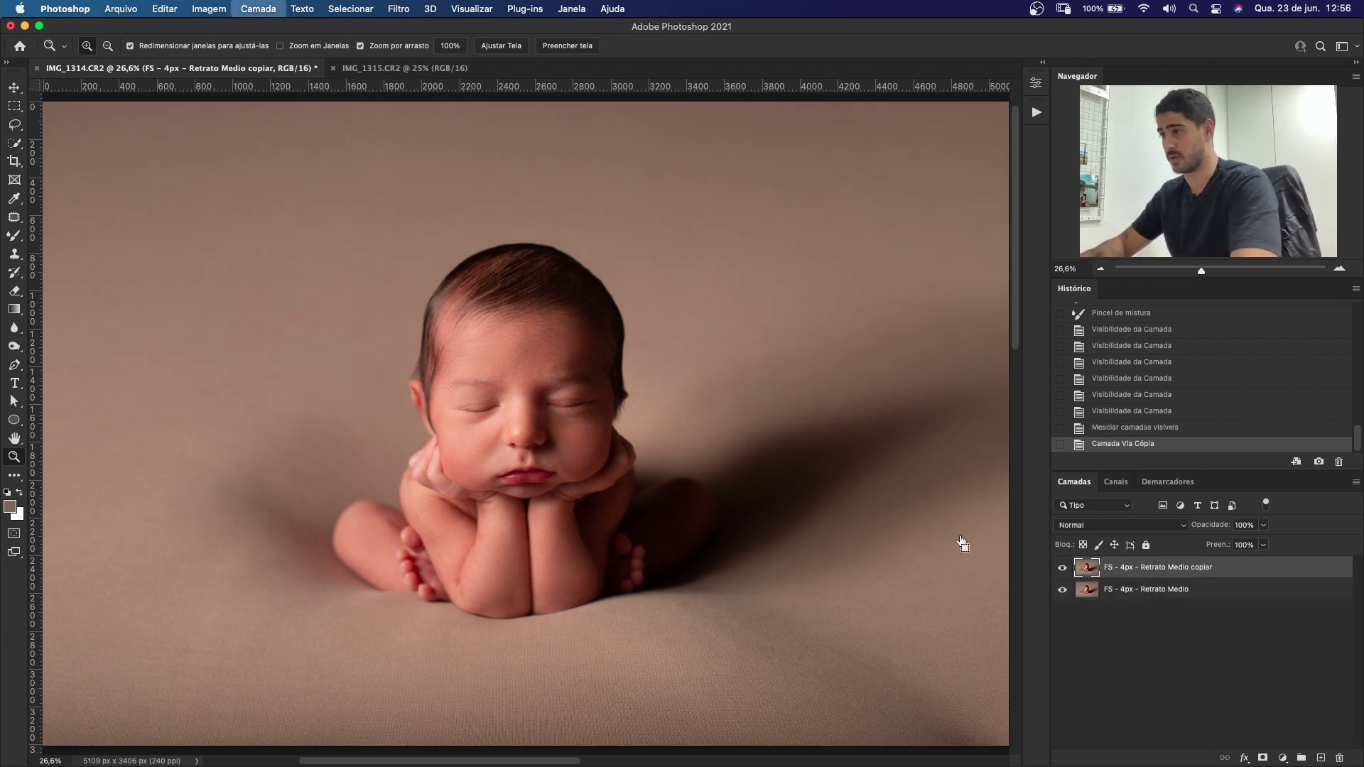
Step: Even out the backdrop around the baby with sampled colour, using the 1510 px Brush at 48% opacity and 16% flow
{"action": "mouse_move", "coordinate": [701, 521]}
{"action": "left_mouse_down"}
{"action": "mouse_move", "coordinate": [676, 518]}
{"action": "mouse_move", "coordinate": [688, 518]}
{"action": "left_mouse_up"}
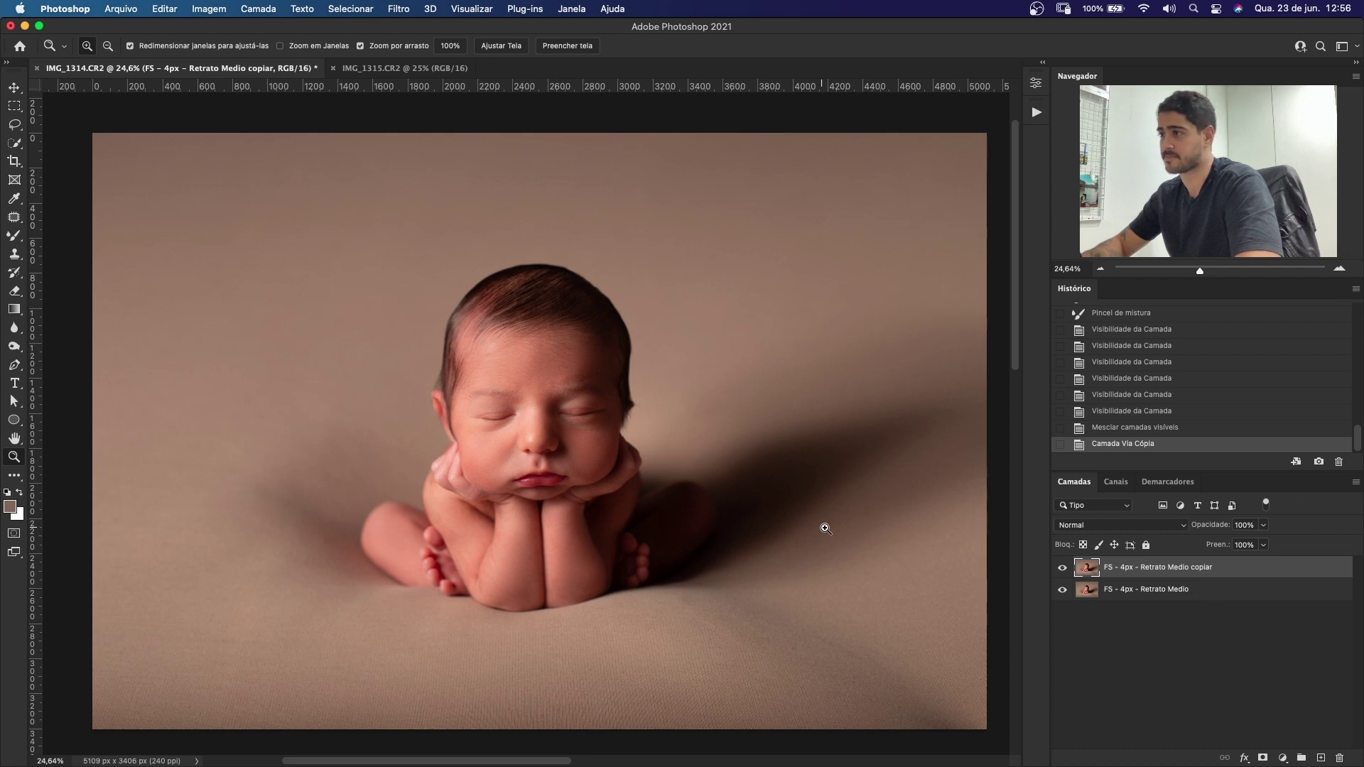
{"action": "key", "text": "b"}
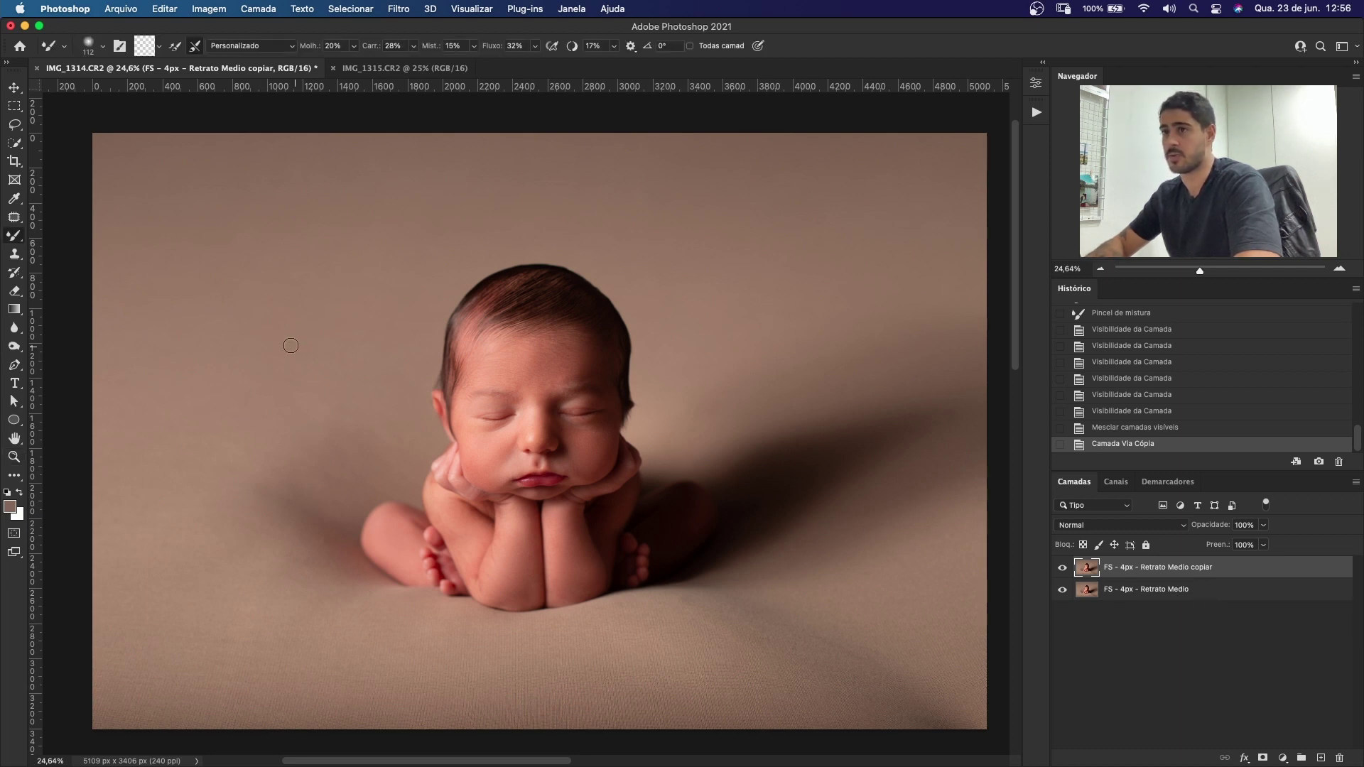
{"action": "key", "text": "shift+b"}
{"action": "left_click_drag", "start_coordinate": [259, 327], "coordinate": [352, 326]}
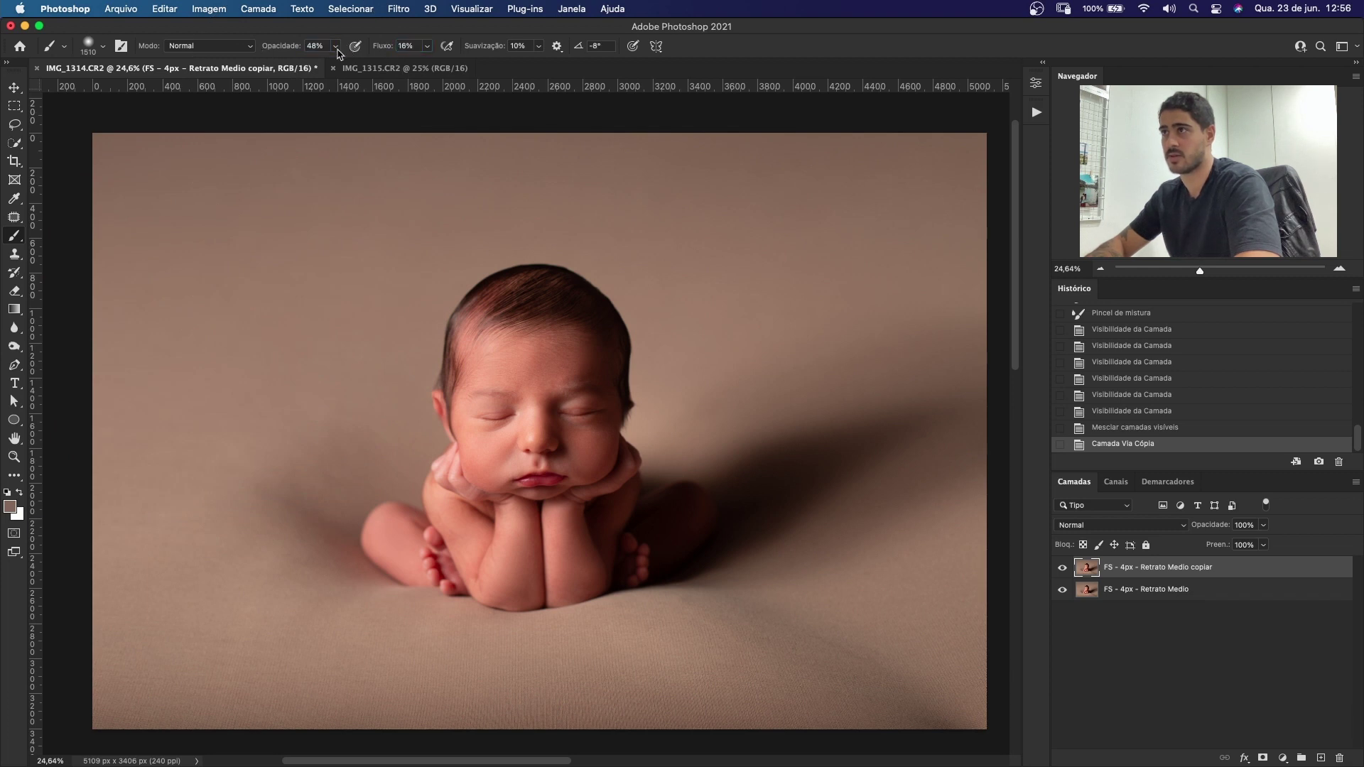
{"action": "key", "text": "alt"}
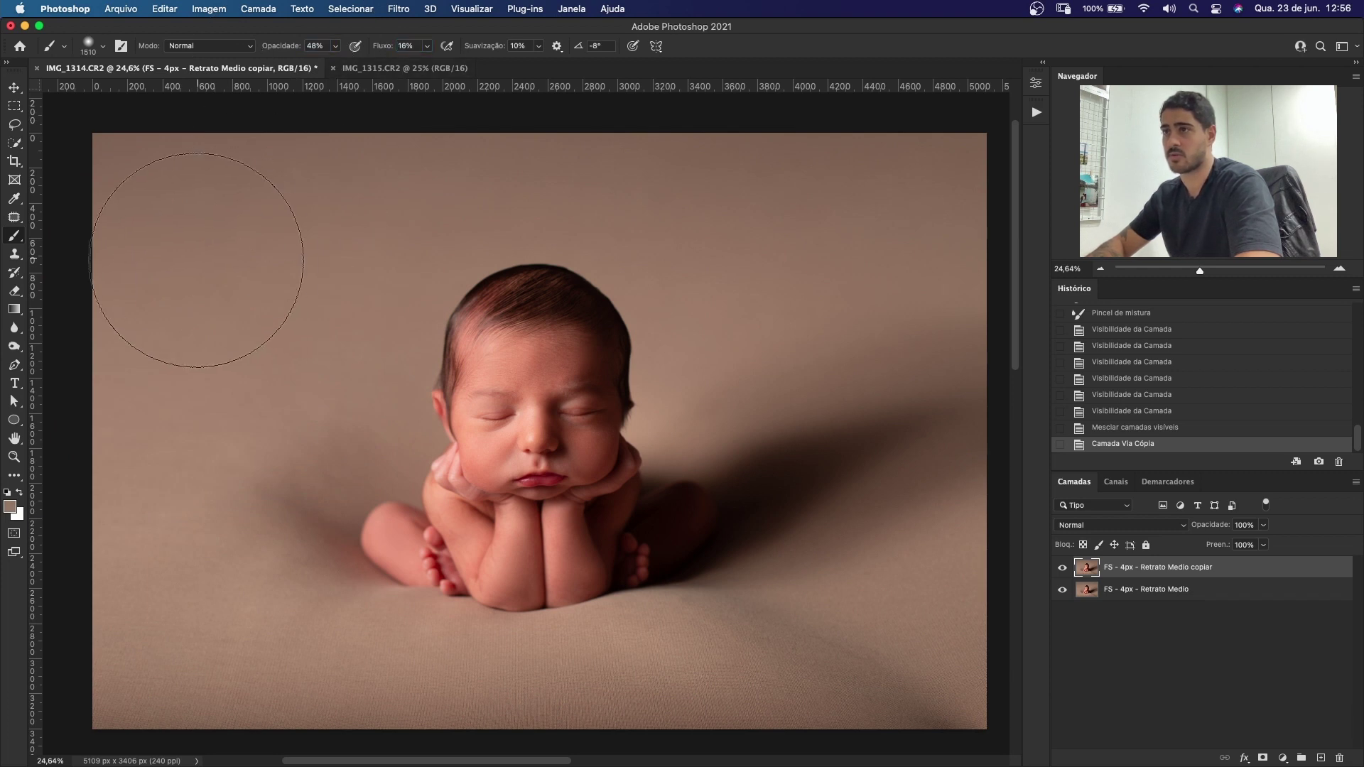
{"action": "mouse_move", "coordinate": [197, 260]}
{"action": "left_mouse_down"}
{"action": "mouse_move", "coordinate": [310, 186]}
{"action": "mouse_move", "coordinate": [159, 318]}
{"action": "mouse_move", "coordinate": [160, 465]}
{"action": "mouse_move", "coordinate": [223, 570]}
{"action": "mouse_move", "coordinate": [208, 701]}
{"action": "mouse_move", "coordinate": [144, 640]}
{"action": "mouse_move", "coordinate": [187, 681]}
{"action": "mouse_move", "coordinate": [389, 752]}
{"action": "mouse_move", "coordinate": [77, 637]}
{"action": "mouse_move", "coordinate": [192, 660]}
{"action": "mouse_move", "coordinate": [266, 531]}
{"action": "left_mouse_up"}
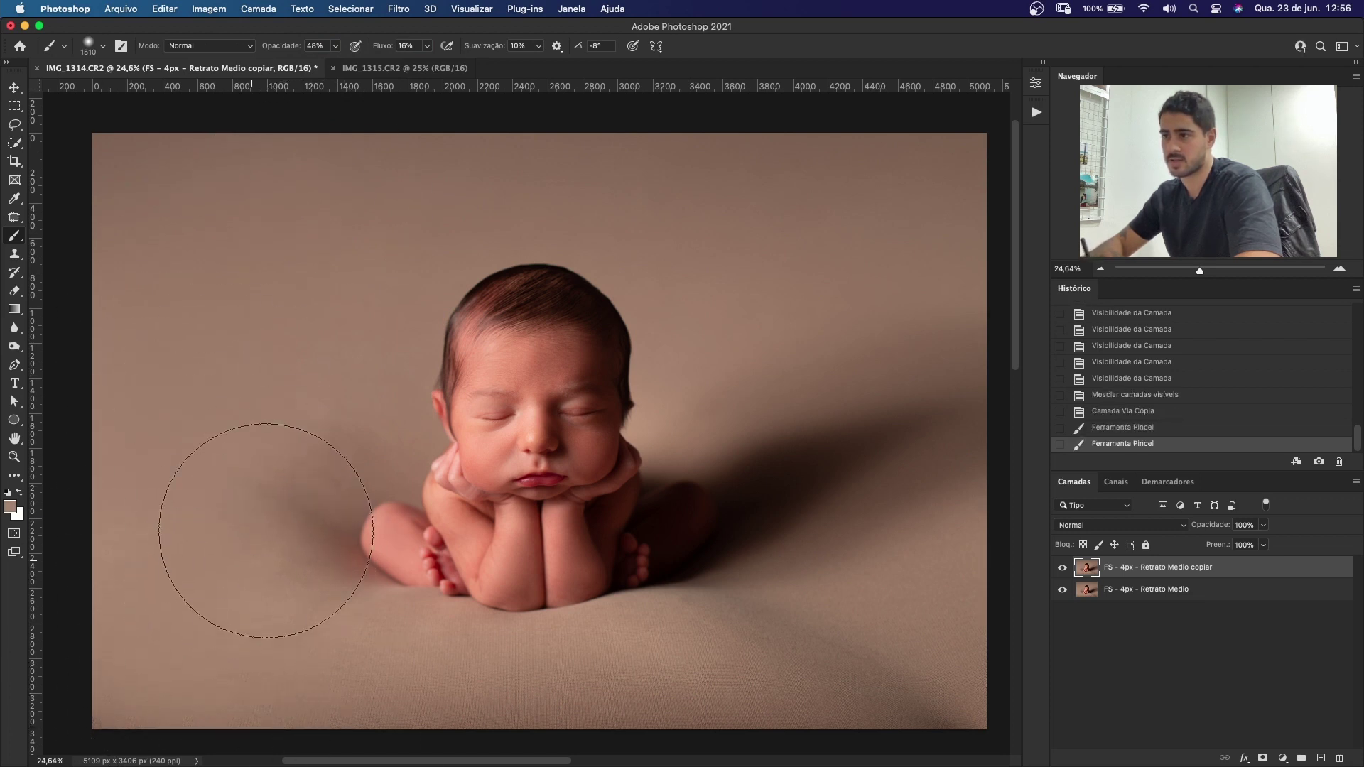
{"action": "mouse_move", "coordinate": [228, 411]}
{"action": "left_mouse_down"}
{"action": "mouse_move", "coordinate": [217, 200]}
{"action": "mouse_move", "coordinate": [629, 155]}
{"action": "mouse_move", "coordinate": [867, 168]}
{"action": "left_mouse_up"}
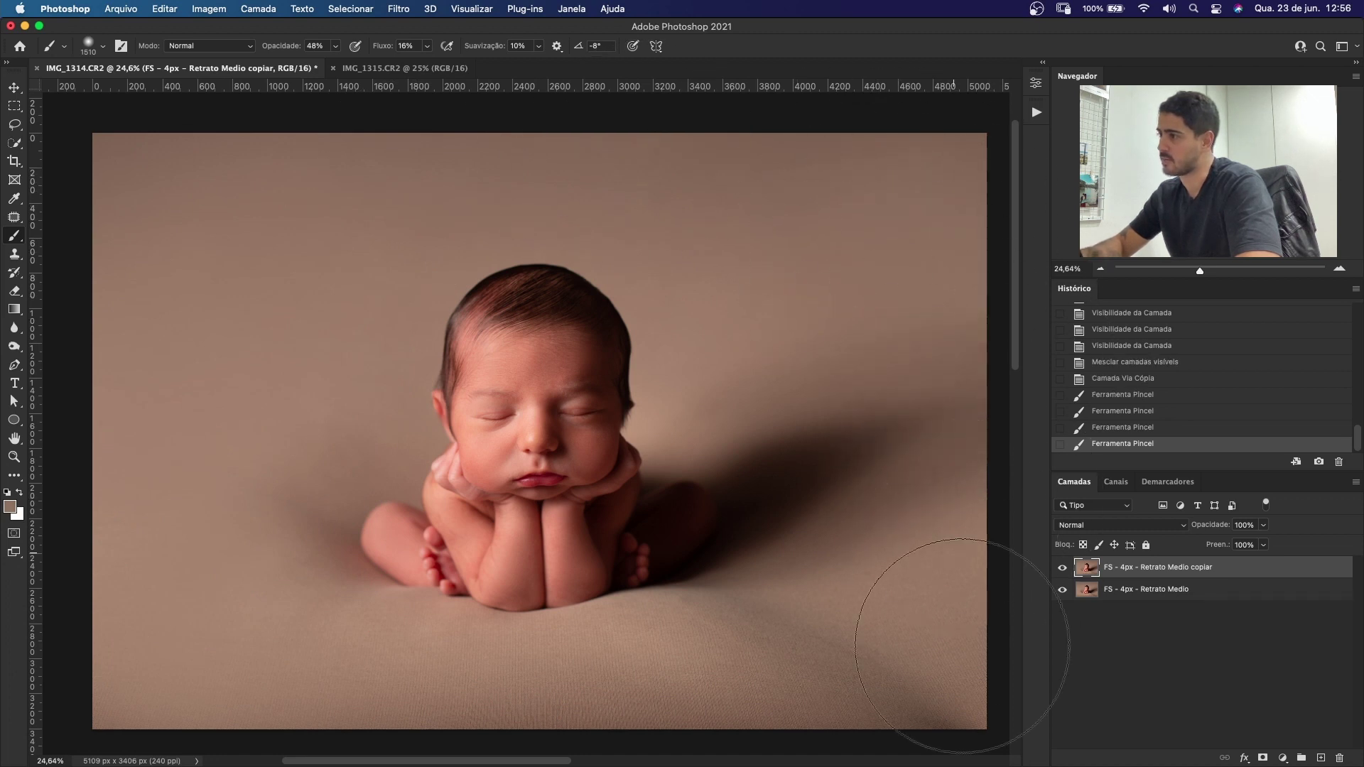
{"action": "left_click_drag", "start_coordinate": [962, 647], "coordinate": [816, 663]}
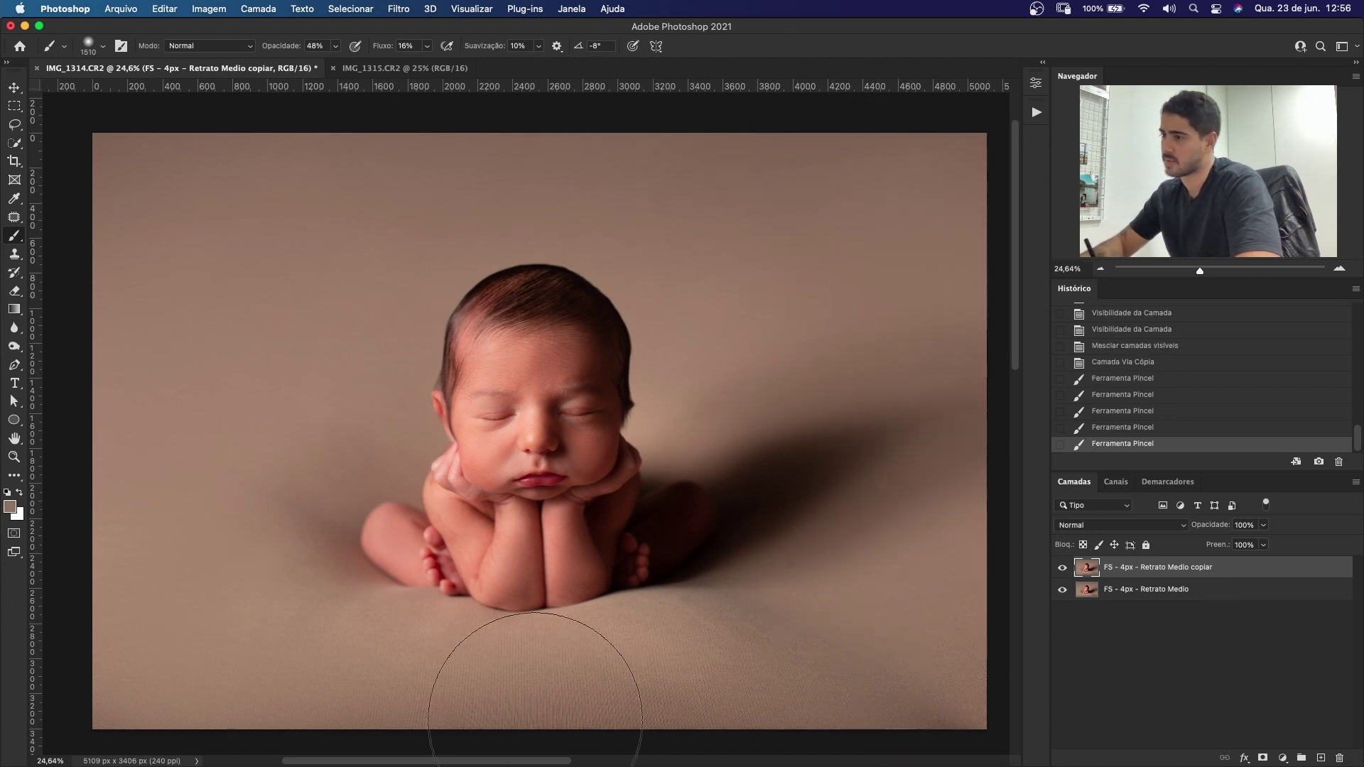
Step: Smooth the fabric in front of the baby with sampled backdrop colour, reducing the Brush to 1135 px
{"action": "left_click_drag", "start_coordinate": [304, 578], "coordinate": [298, 593]}
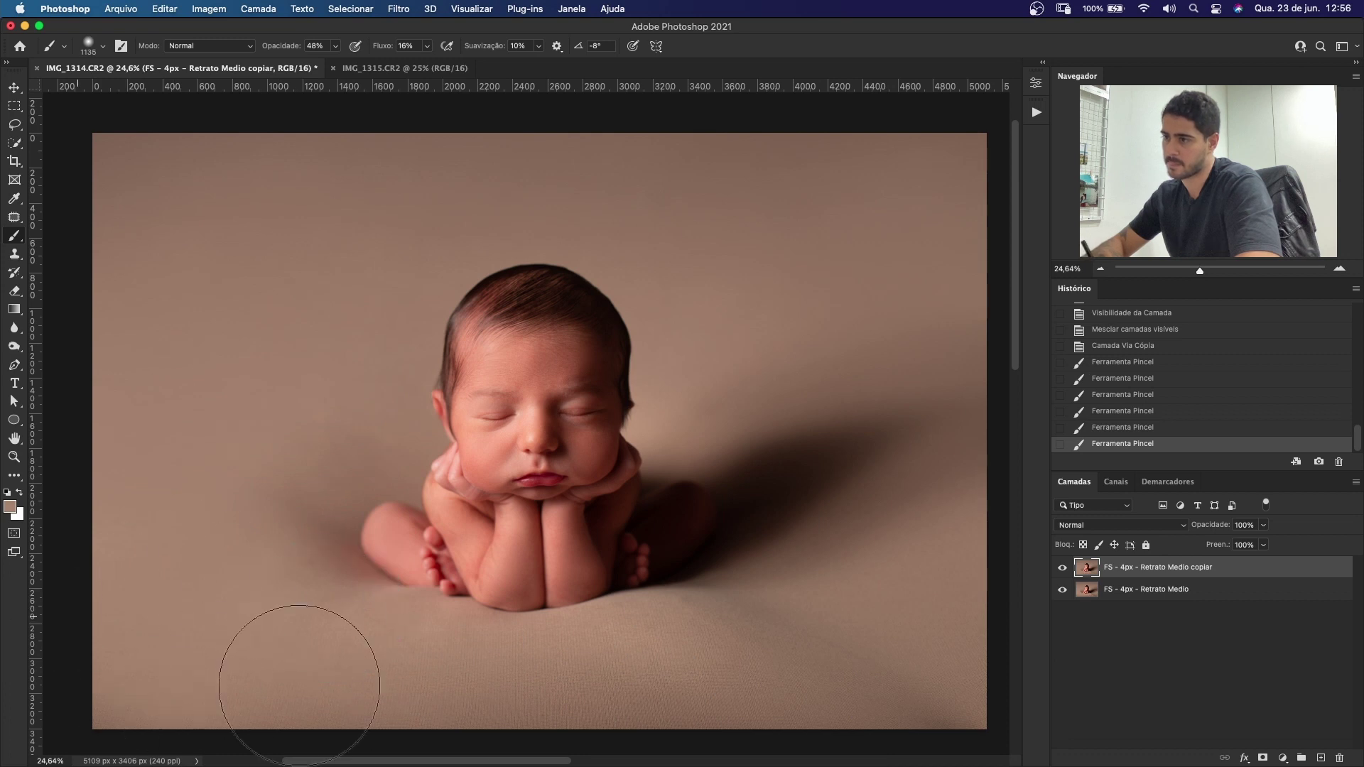
{"action": "left_click_drag", "start_coordinate": [596, 710], "coordinate": [639, 730]}
{"action": "left_click_drag", "start_coordinate": [685, 654], "coordinate": [683, 696]}
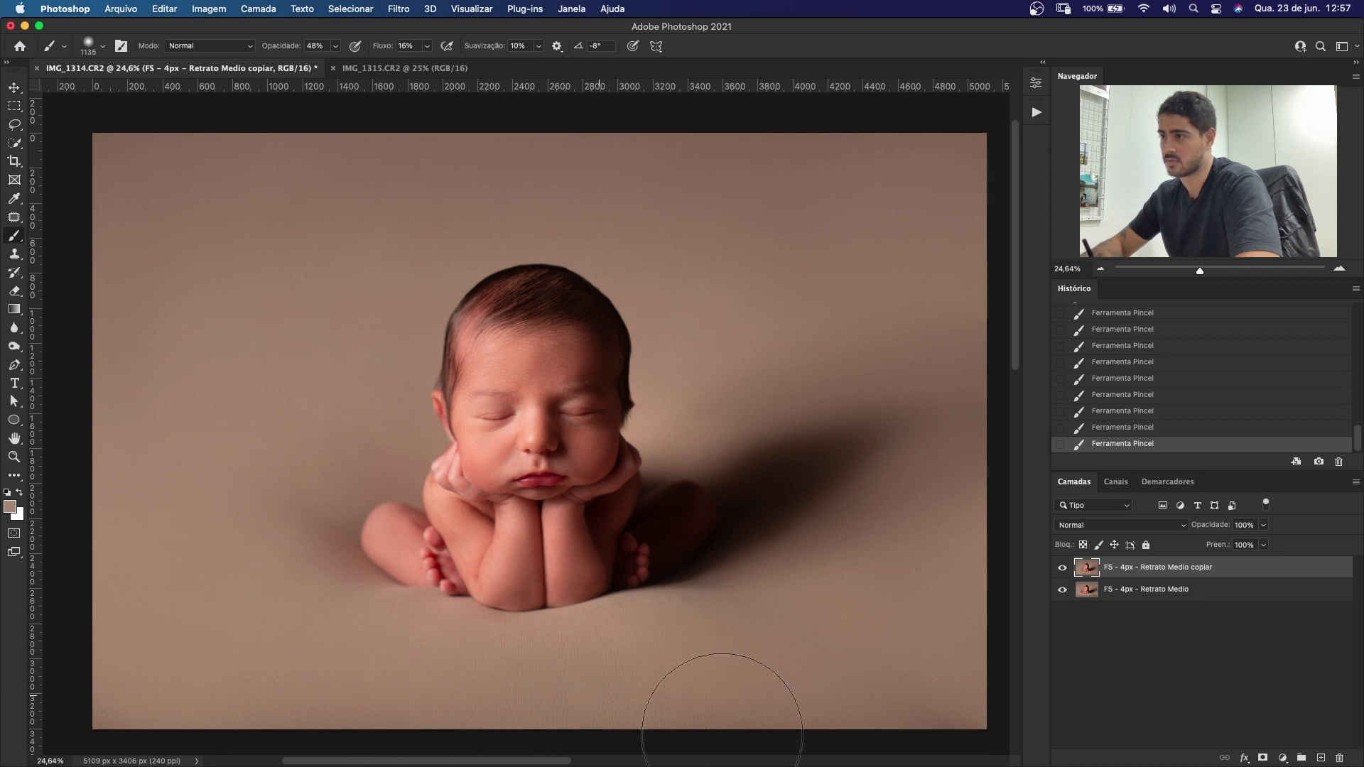
Step: Compare the backdrop with and without the FS - 4px - Retrato Medio copiar layer
{"action": "left_click", "coordinate": [1063, 568]}
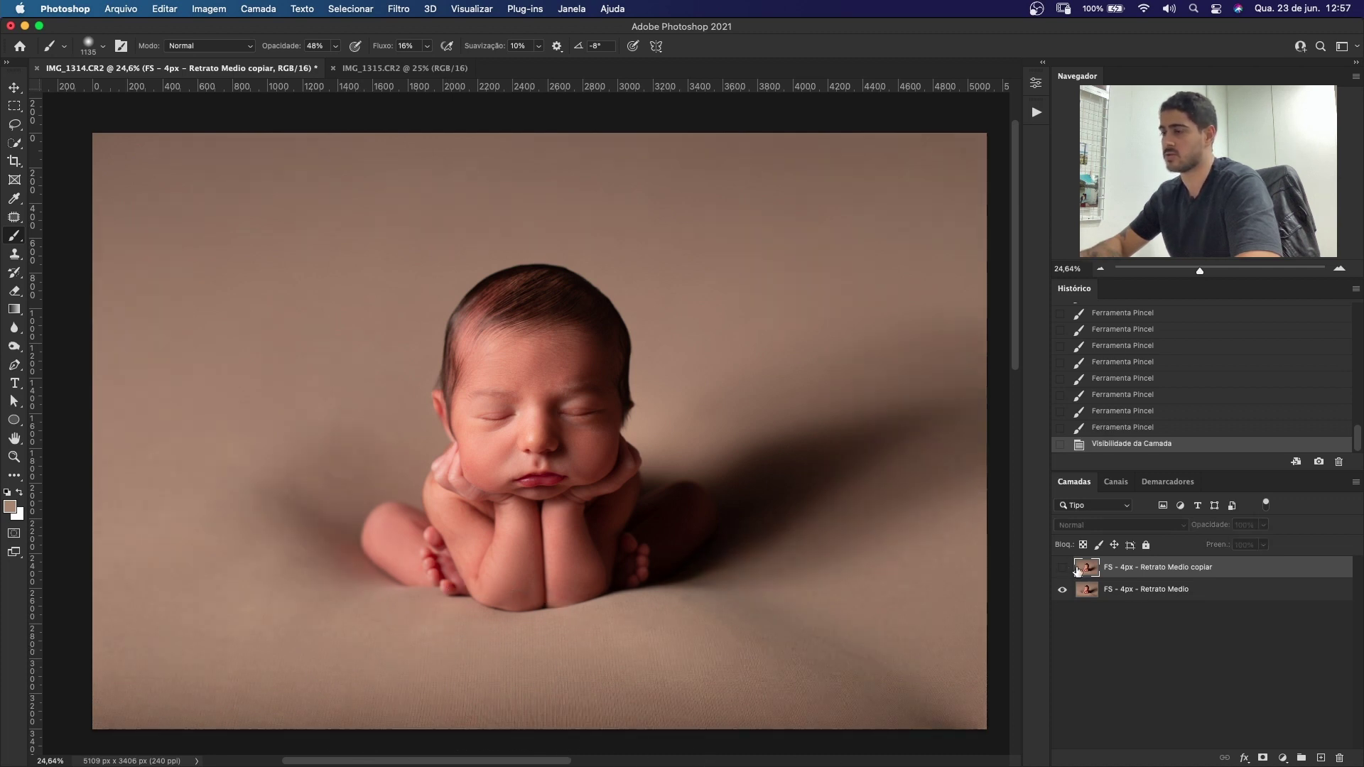
{"action": "left_click", "coordinate": [1063, 568]}
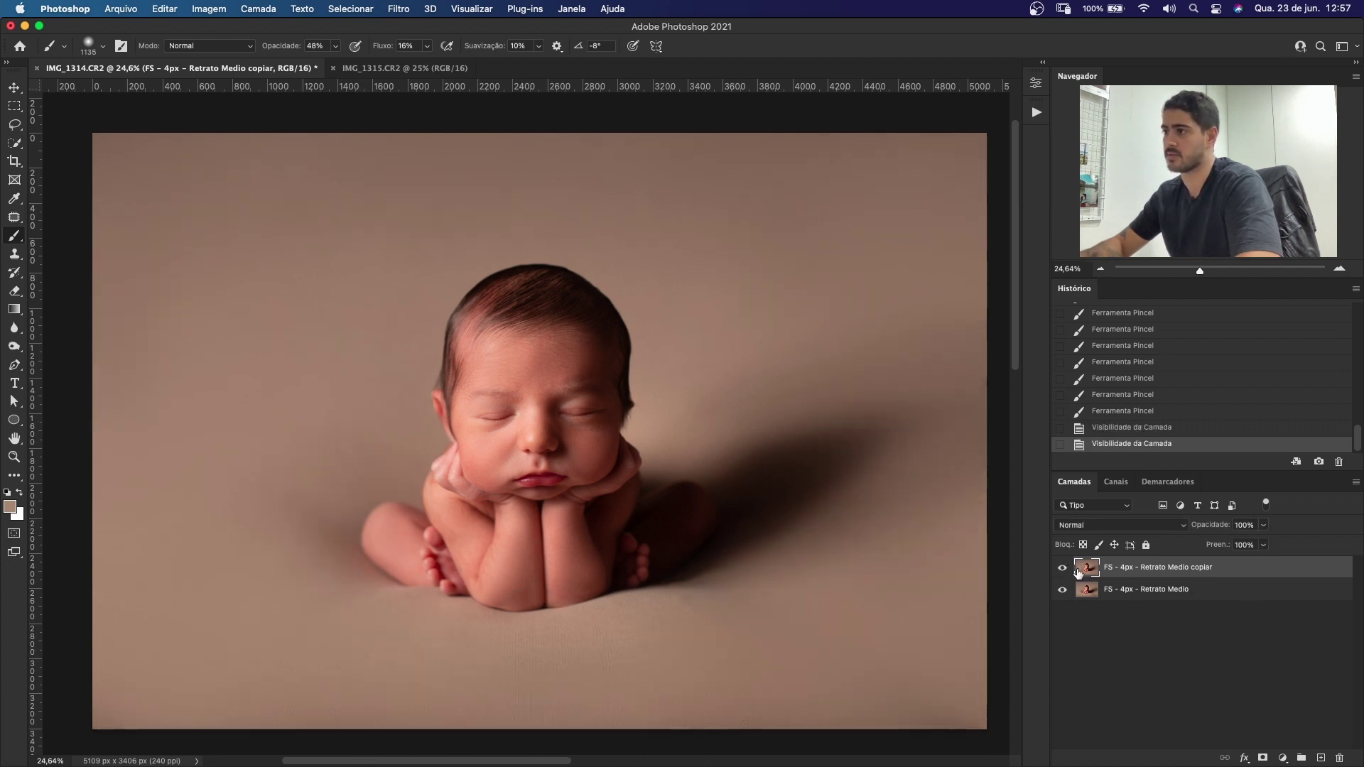
{"action": "left_click", "coordinate": [1063, 568]}
{"action": "left_click", "coordinate": [1063, 568]}
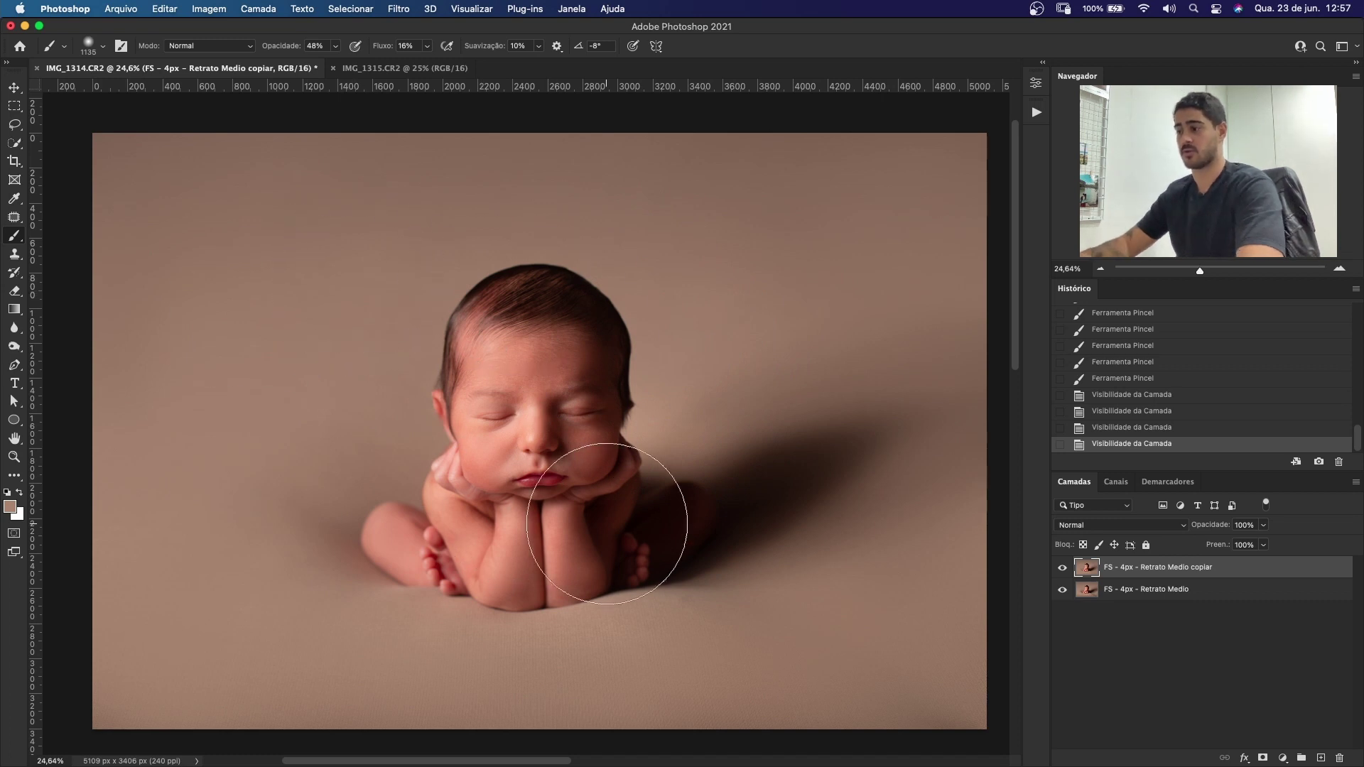
Step: Open the Liquify filter and reshape the side of the baby's head with a forward warp brush of size 500
{"action": "scroll", "coordinate": [606, 523], "scroll_direction": "up", "scroll_amount": 1}
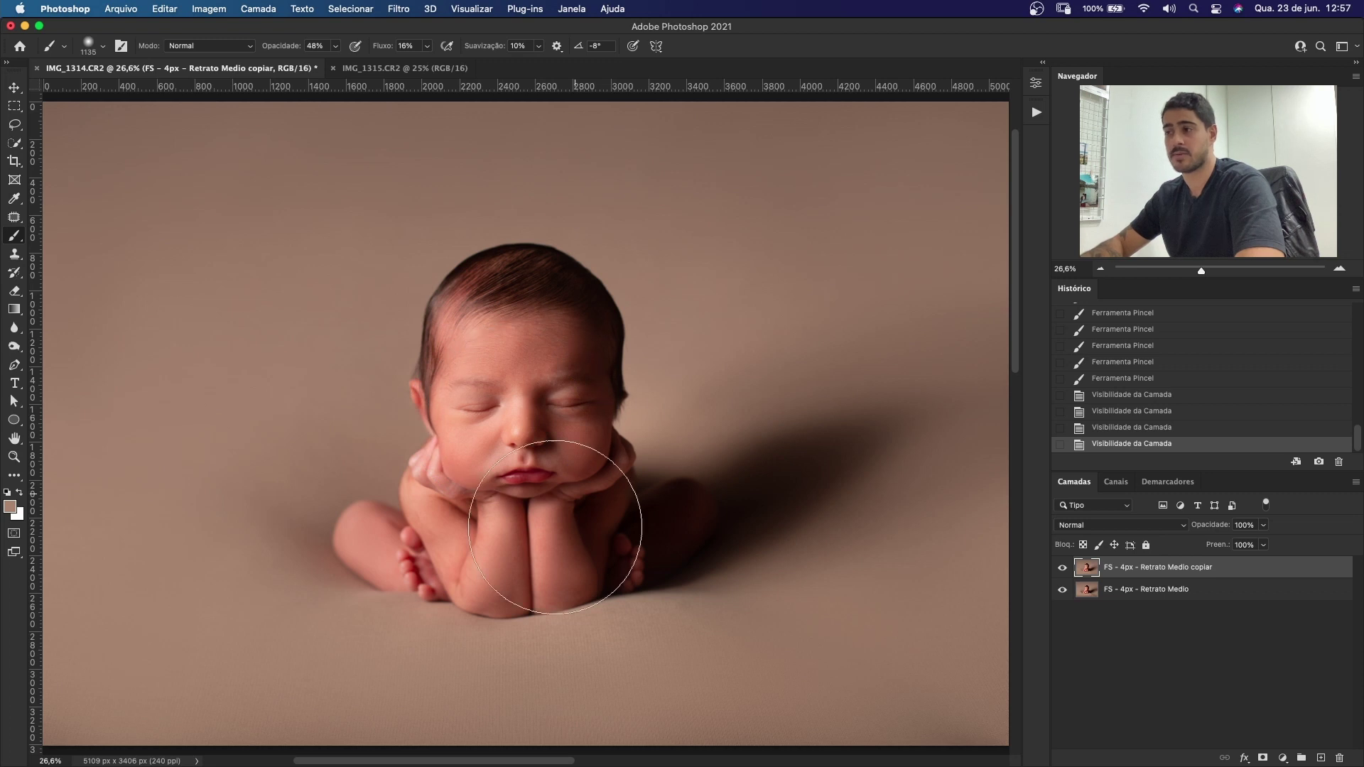
{"action": "left_click", "coordinate": [399, 9]}
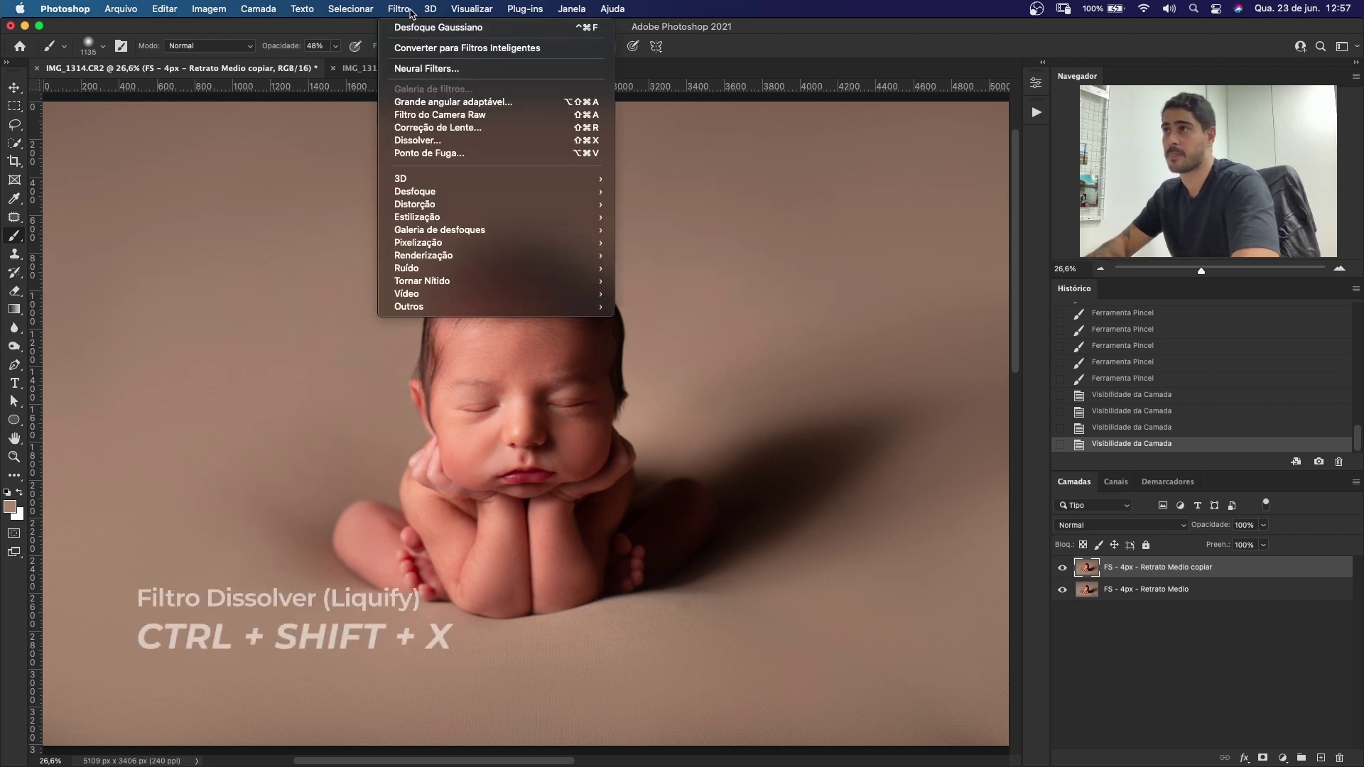
{"action": "left_click", "coordinate": [455, 140]}
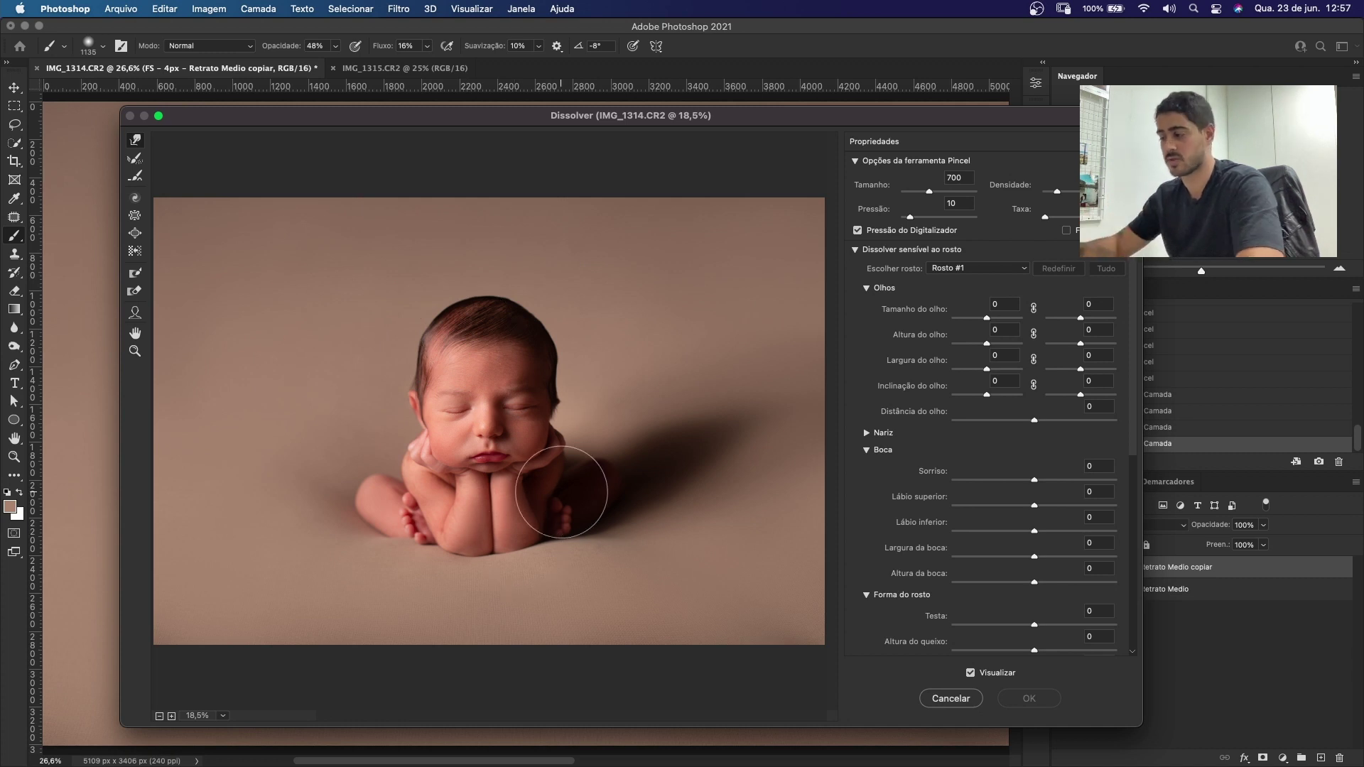
{"action": "key", "text": "super+plus"}
{"action": "key", "text": "super+plus"}
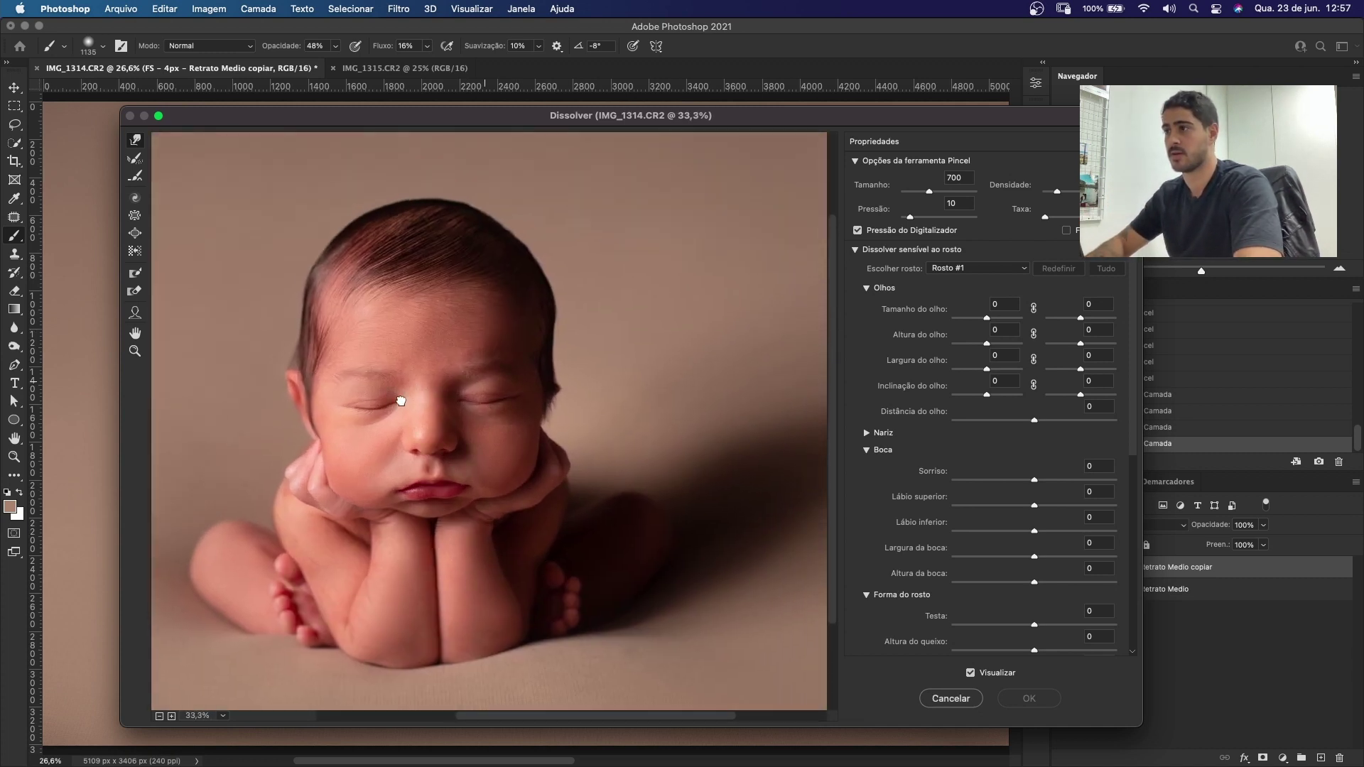
{"action": "key", "text": "bracketleft"}
{"action": "key", "text": "bracketleft"}
{"action": "left_click_drag", "start_coordinate": [304, 213], "coordinate": [268, 249]}
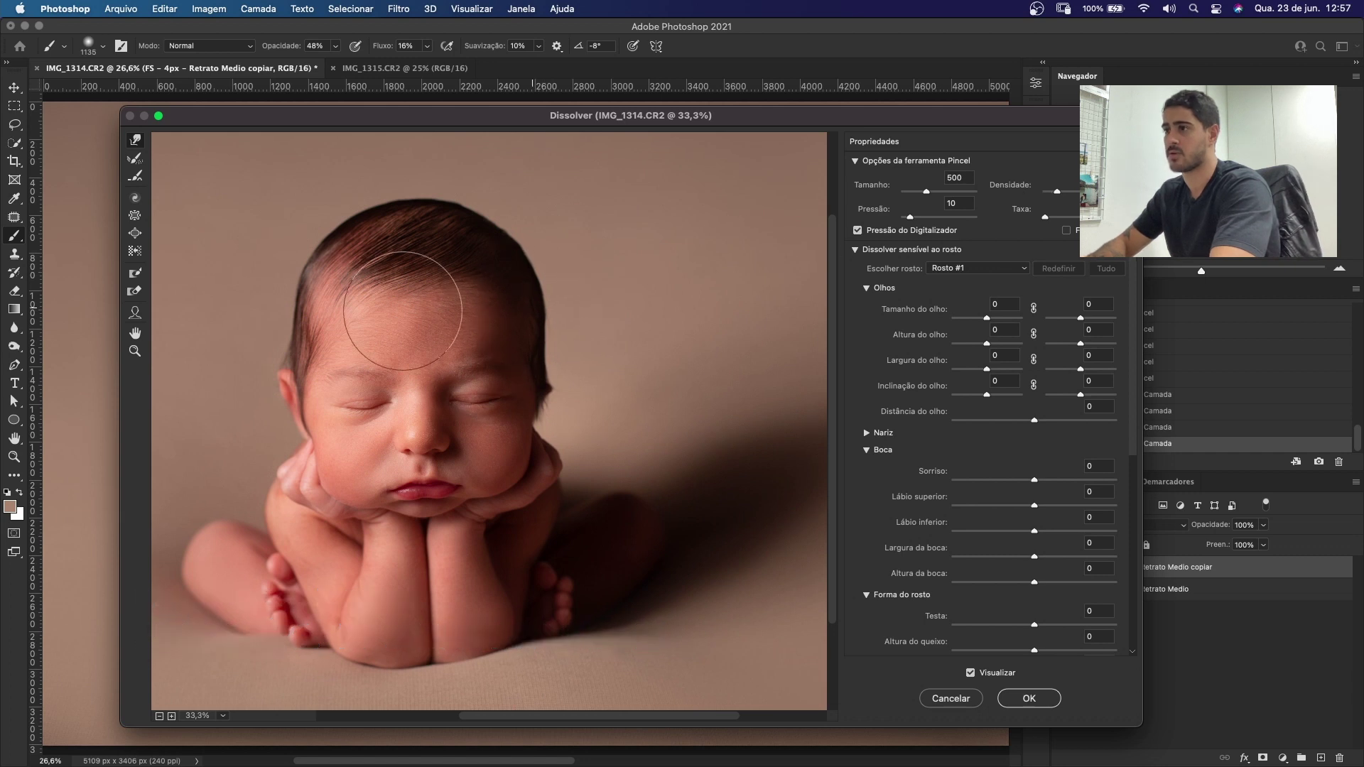
{"action": "key", "text": "bracketleft"}
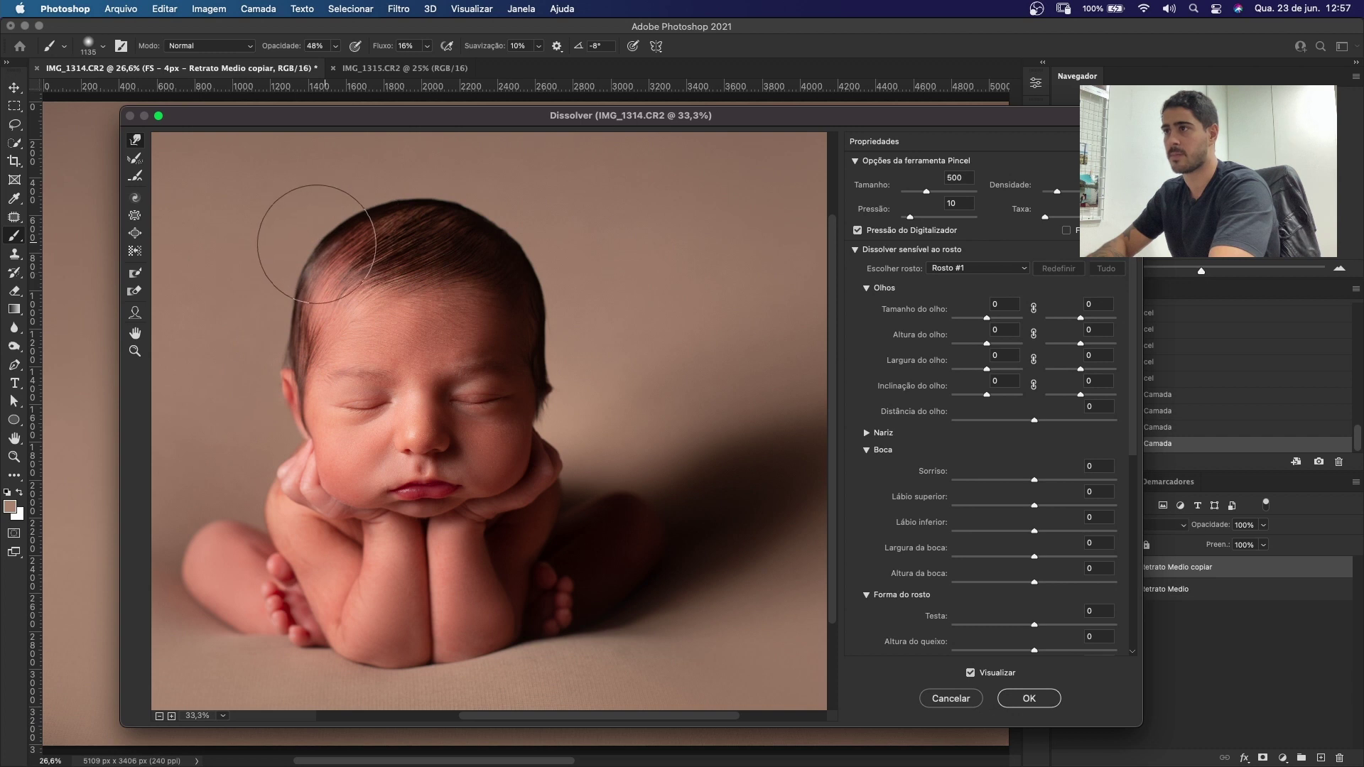
{"action": "key", "text": "bracketright"}
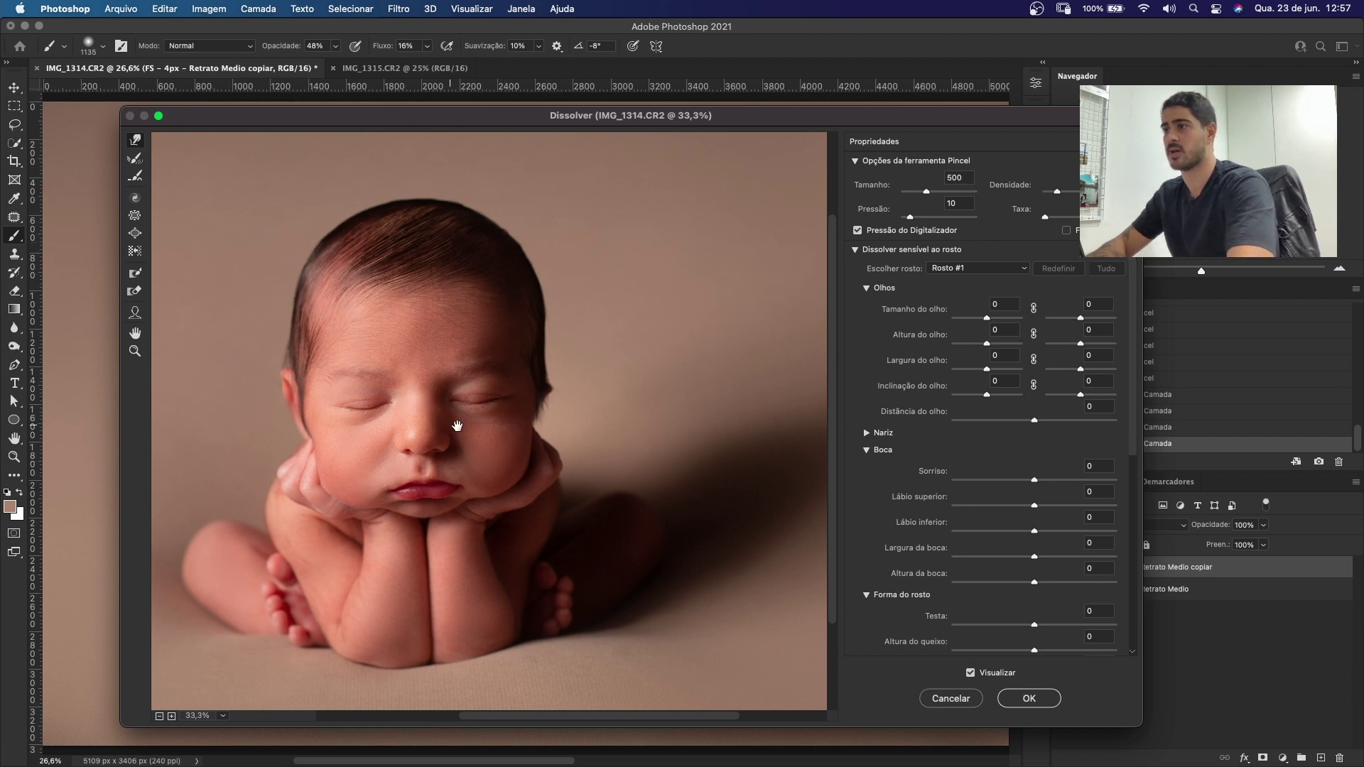
Step: Refine the outline of the elbows resting on the fabric in Liquify, reducing the brush size to 400
{"action": "left_click_drag", "start_coordinate": [411, 448], "coordinate": [439, 383]}
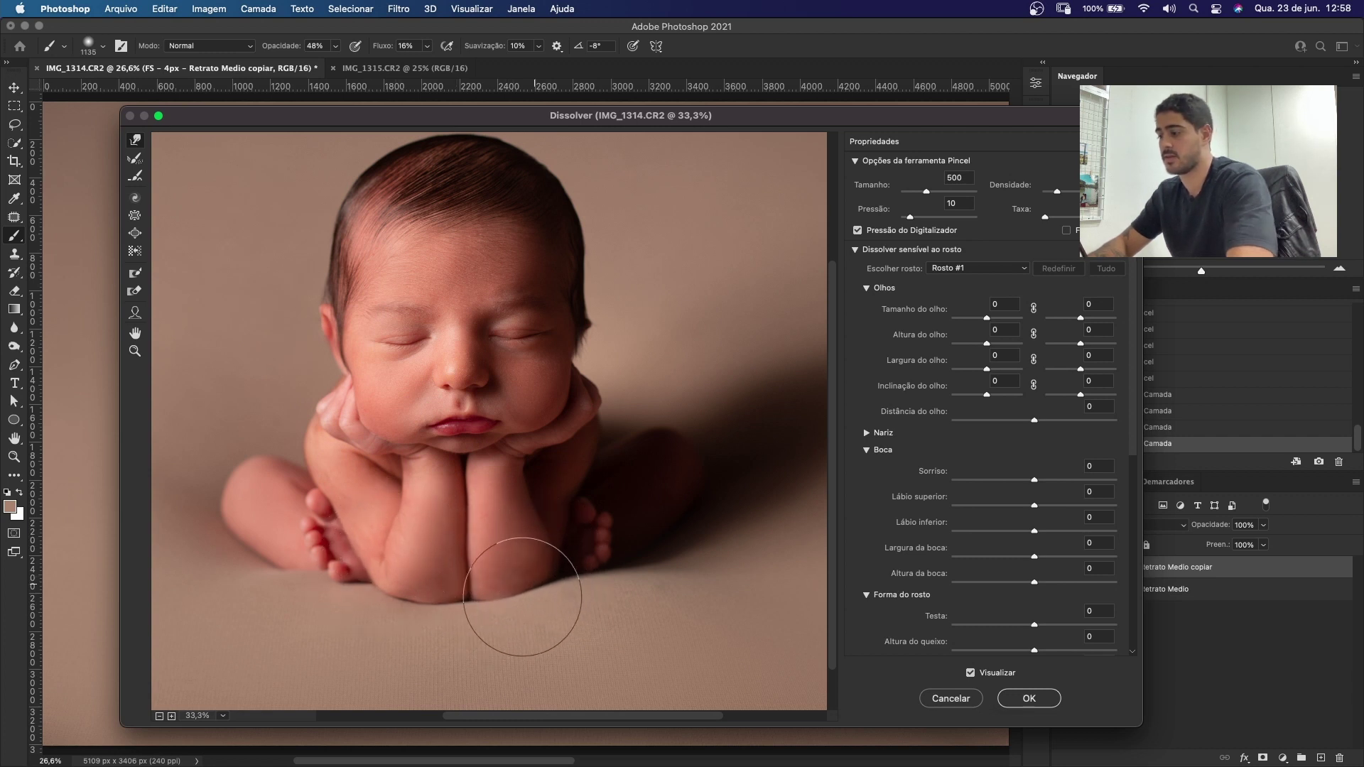
{"action": "key", "text": "bracketleft"}
{"action": "key", "text": "bracketleft"}
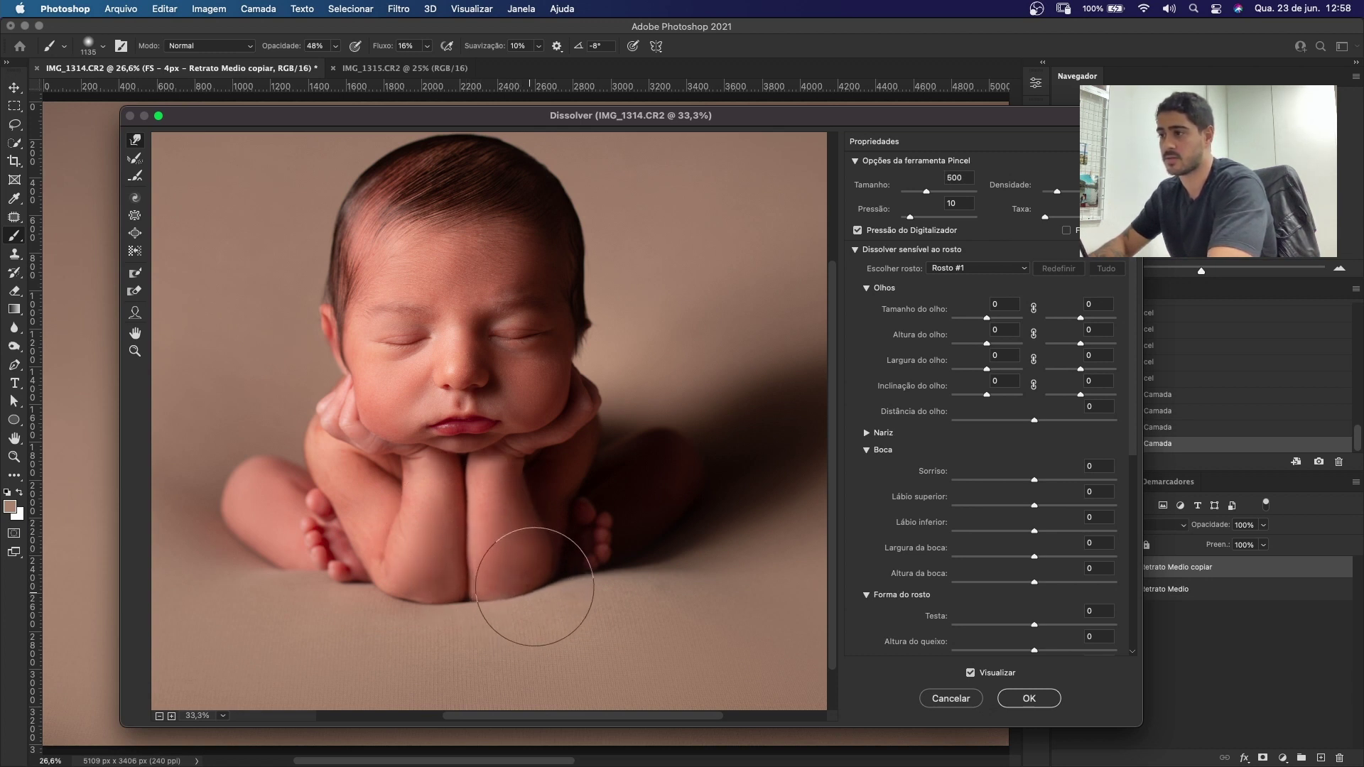
{"action": "key", "text": "bracketleft"}
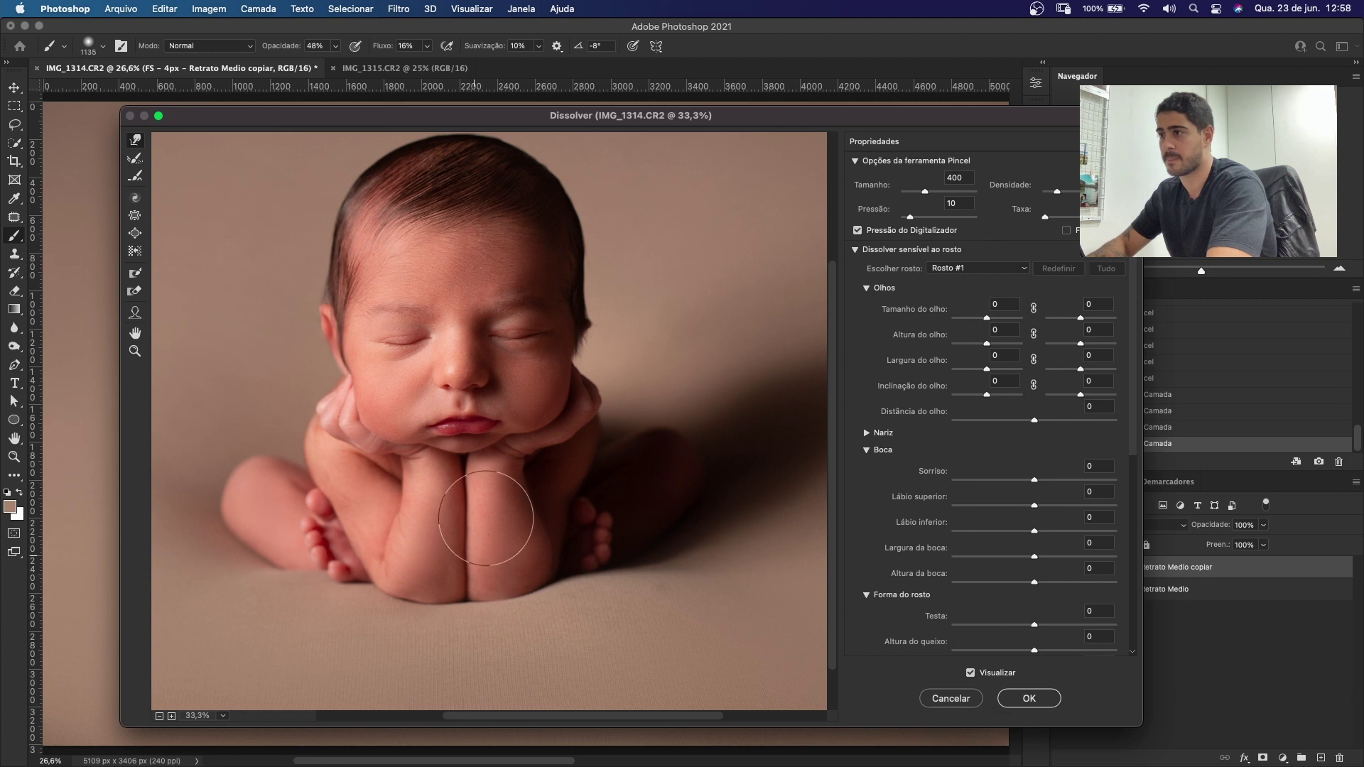
Step: Compare the full photo with and without the Liquify changes and apply the filter
{"action": "key", "text": "super+0"}
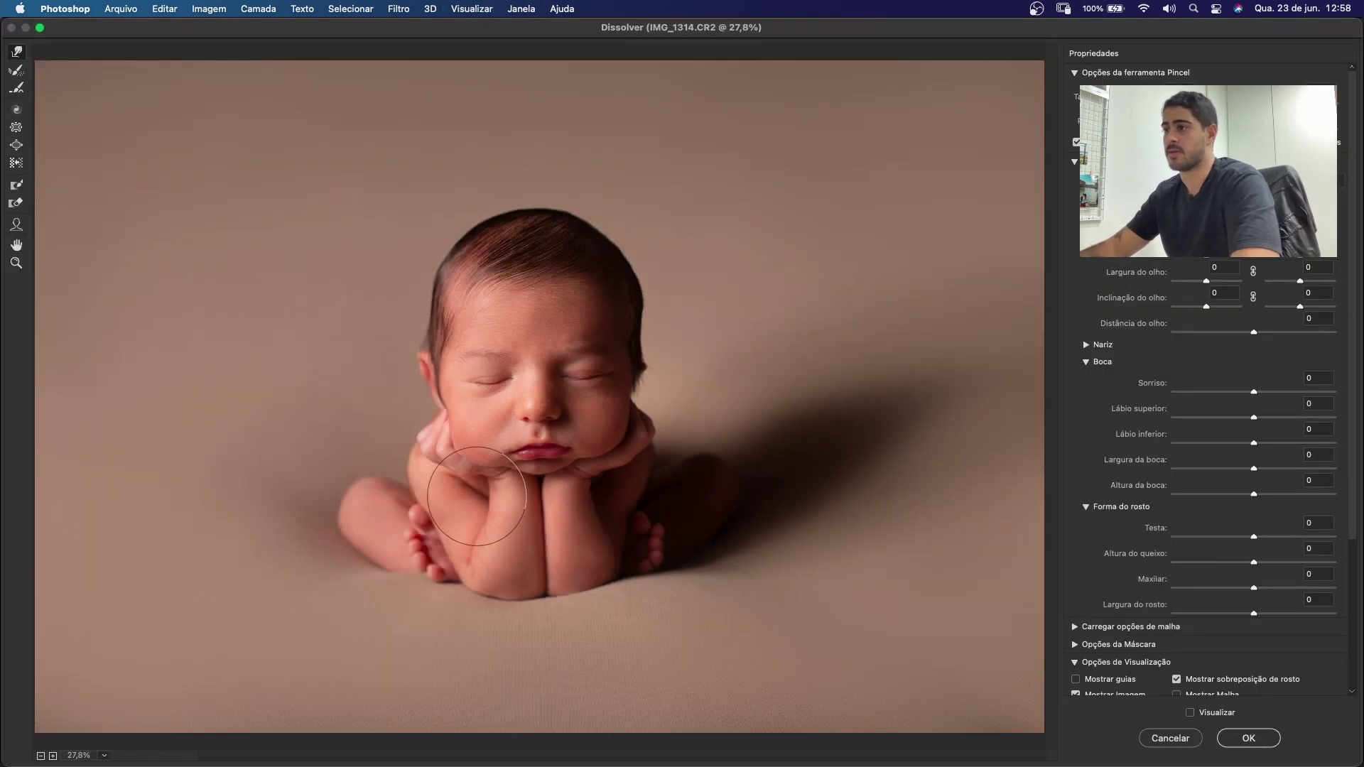
{"action": "key", "text": "p"}
{"action": "key", "text": "p"}
{"action": "key", "text": "p"}
{"action": "key", "text": "p"}
{"action": "key", "text": "p"}
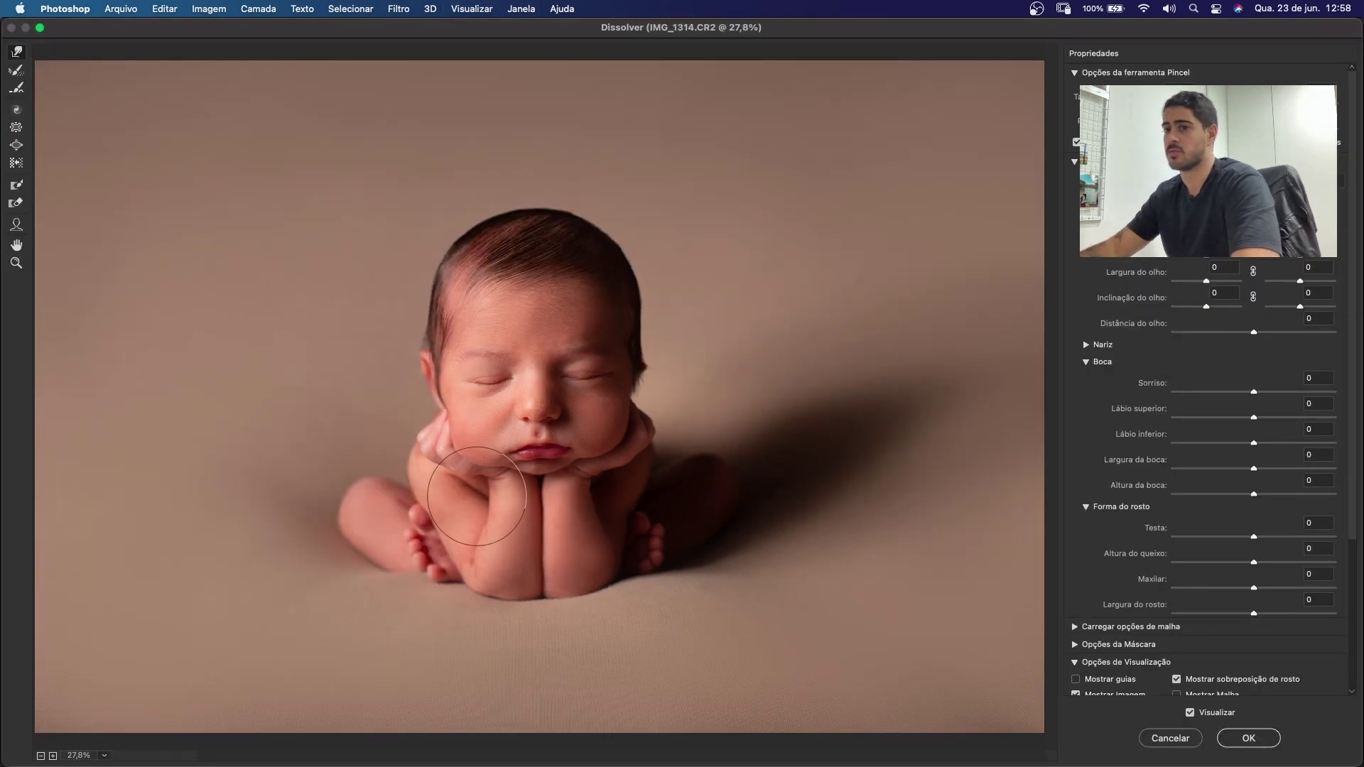
{"action": "key", "text": "p"}
{"action": "key", "text": "p"}
{"action": "key", "text": "p"}
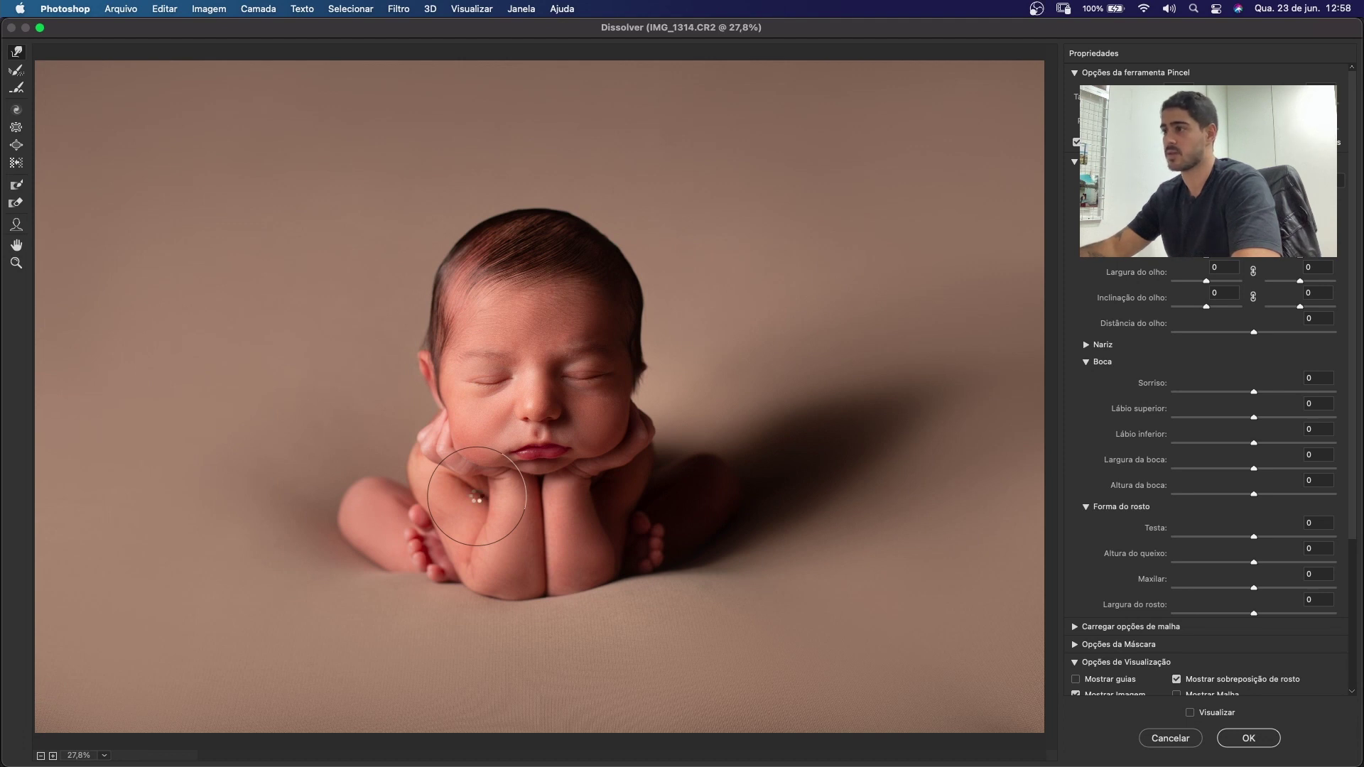
{"action": "key", "text": "Return"}
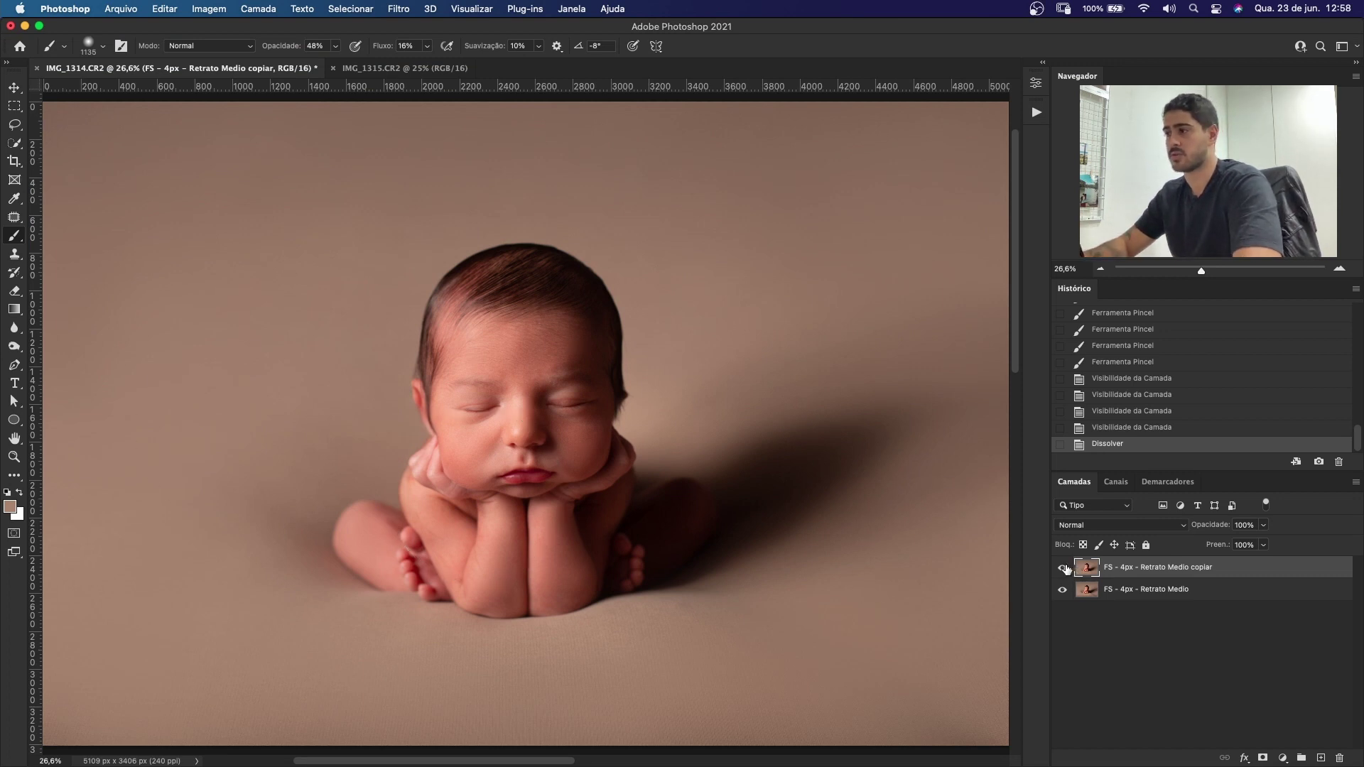
Step: Compare the photo with and without the FS - 4px - Retrato Medio copiar layer and merge it down into the layer below
{"action": "left_click", "coordinate": [1064, 568]}
{"action": "left_click", "coordinate": [1063, 568]}
{"action": "left_click", "coordinate": [1063, 567]}
{"action": "left_click", "coordinate": [1064, 567]}
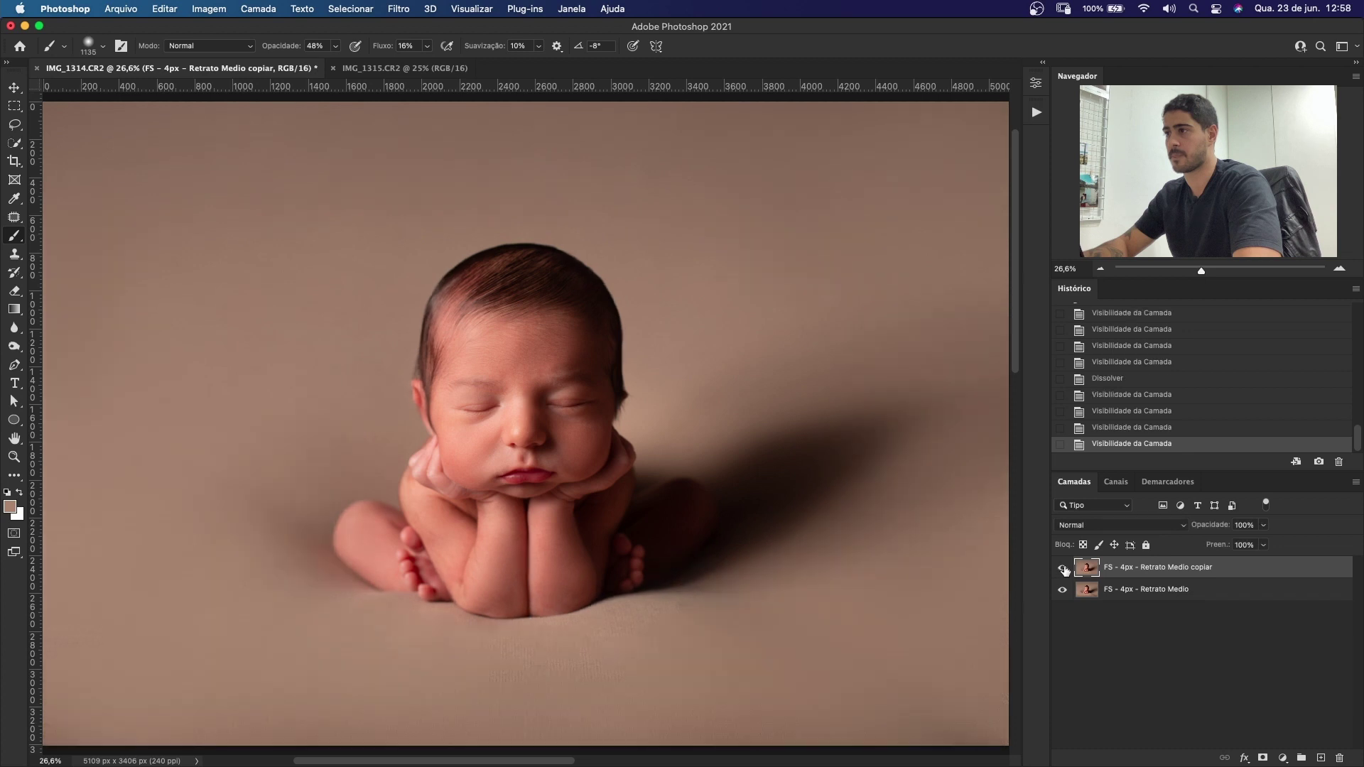
{"action": "left_click", "coordinate": [1062, 569]}
{"action": "left_click", "coordinate": [1062, 569]}
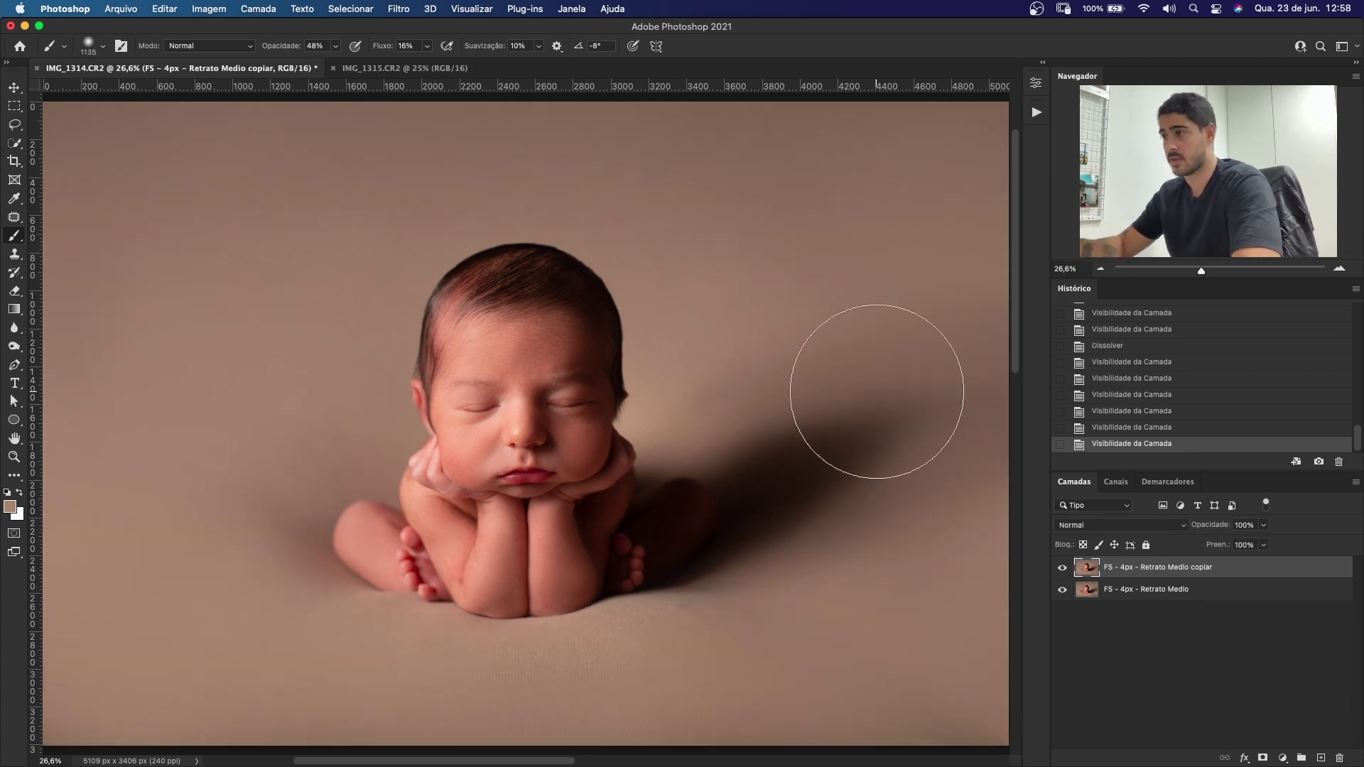
{"action": "key", "text": "super+e"}
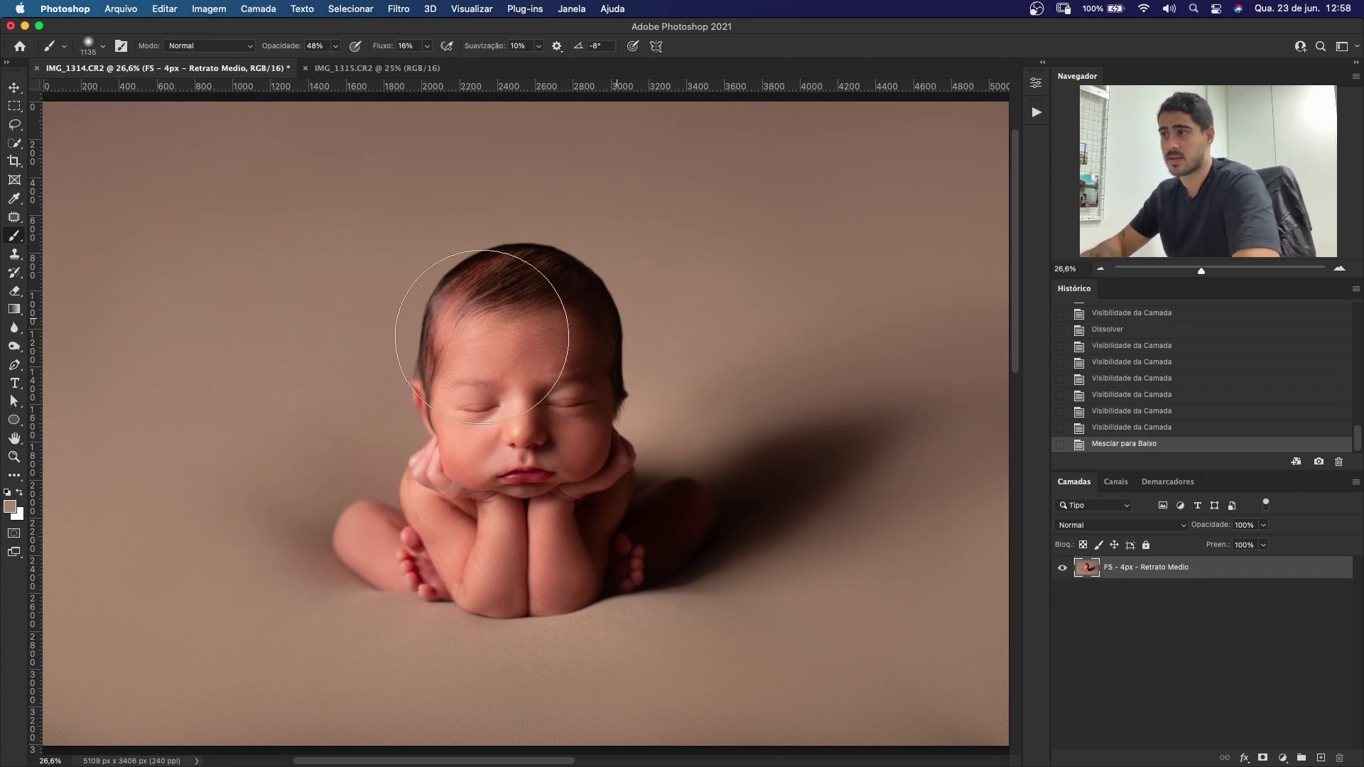